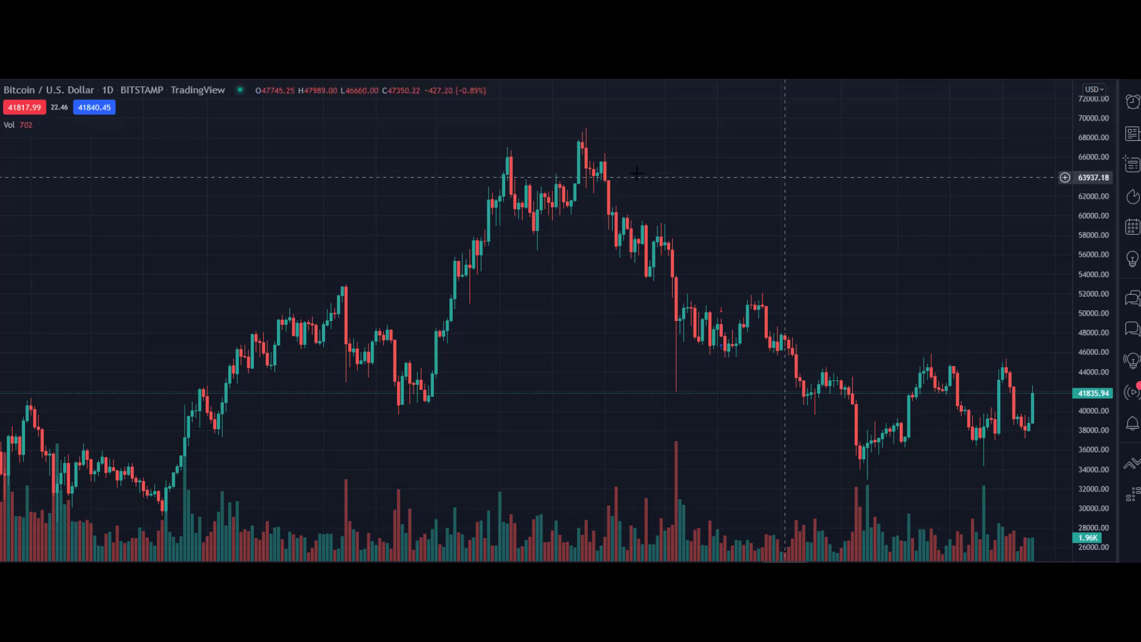
Step: Search the indicator library for "leonidas" and browse the matching community scripts
drag(887, 335, 677, 279)
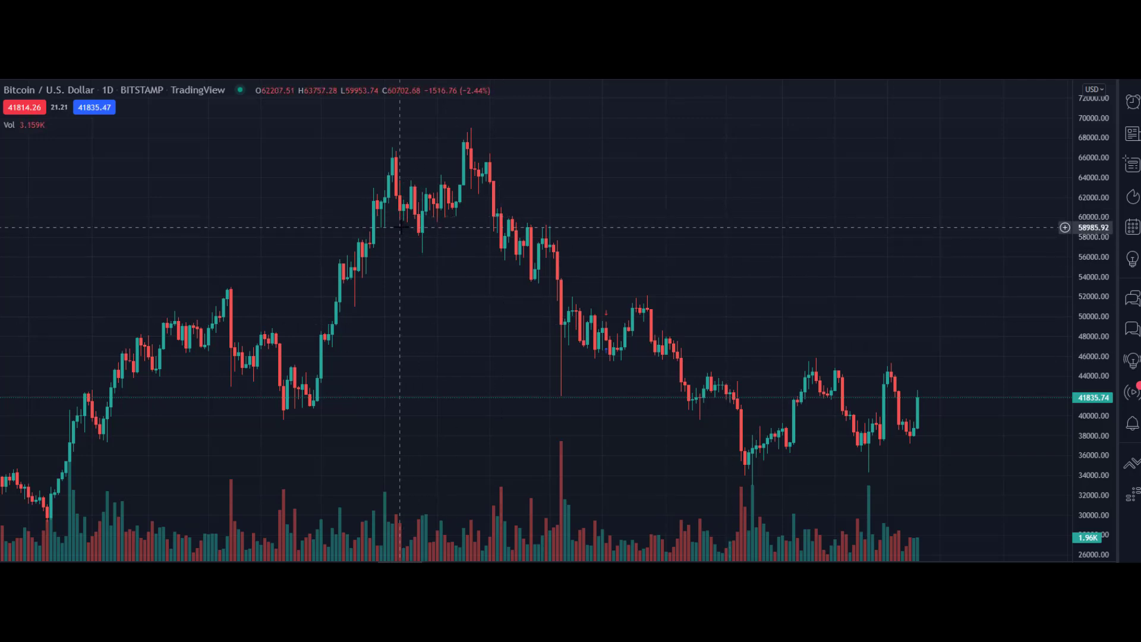
click(236, 68)
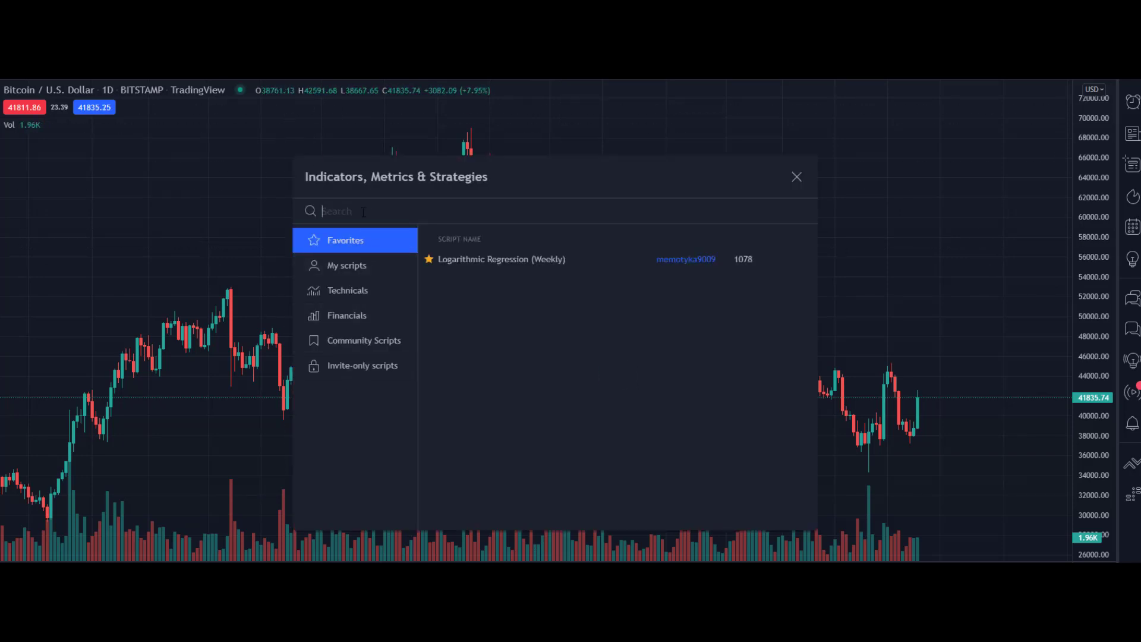
text(leonidas)
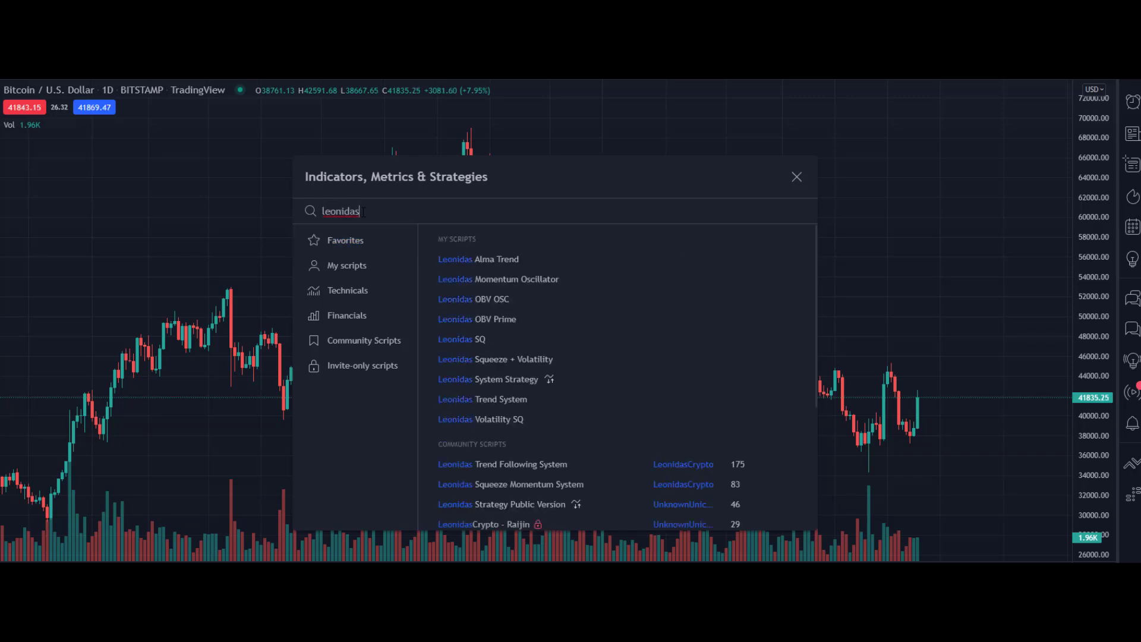
scroll(624, 310, down, 2)
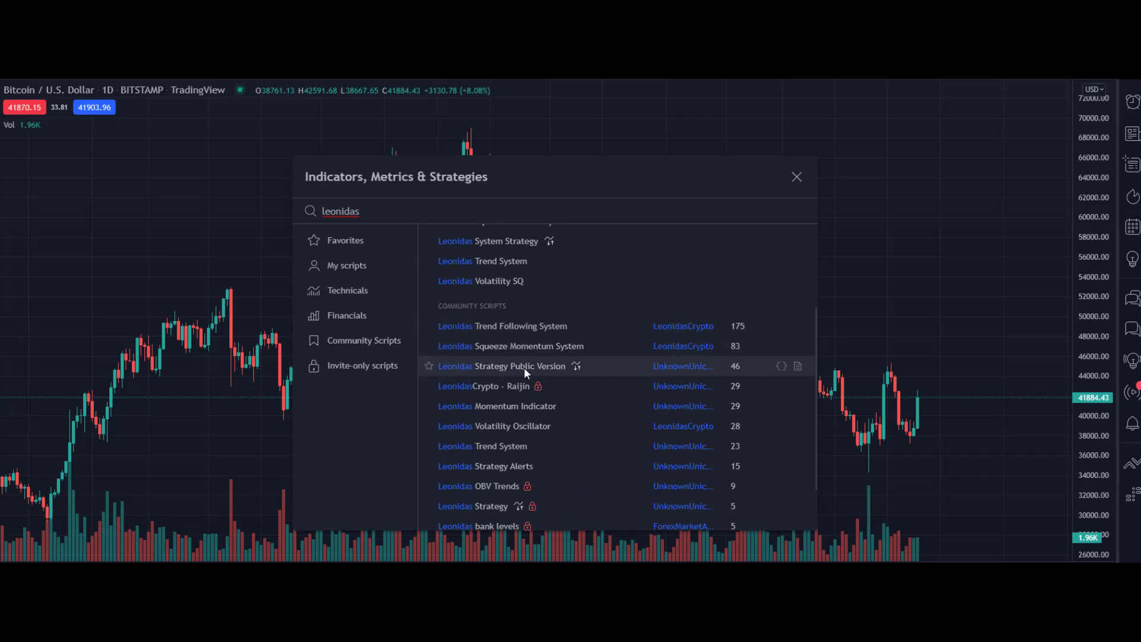
scroll(597, 392, down, 1)
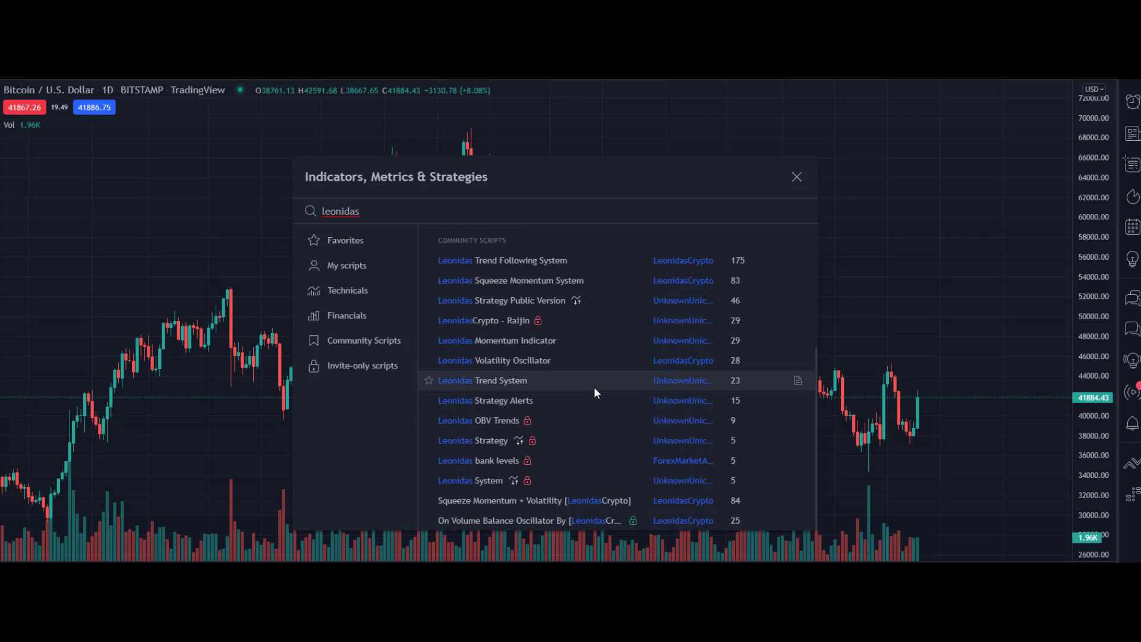
scroll(594, 386, up, 2)
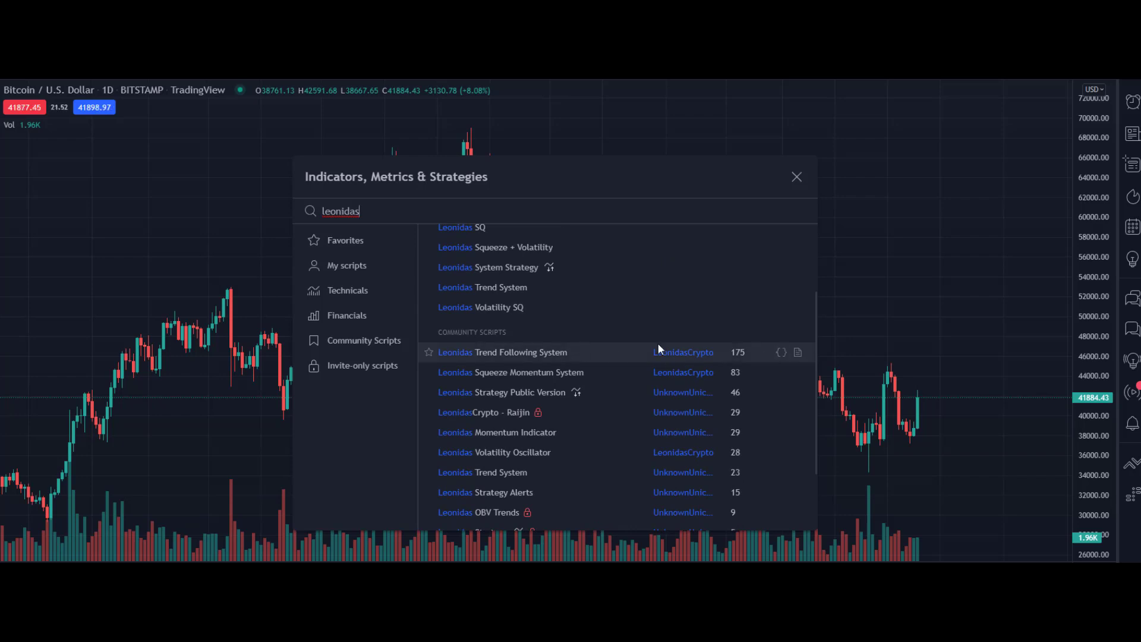
Step: Read the description page of the Leonidas Trend Following System community script and close it
click(798, 353)
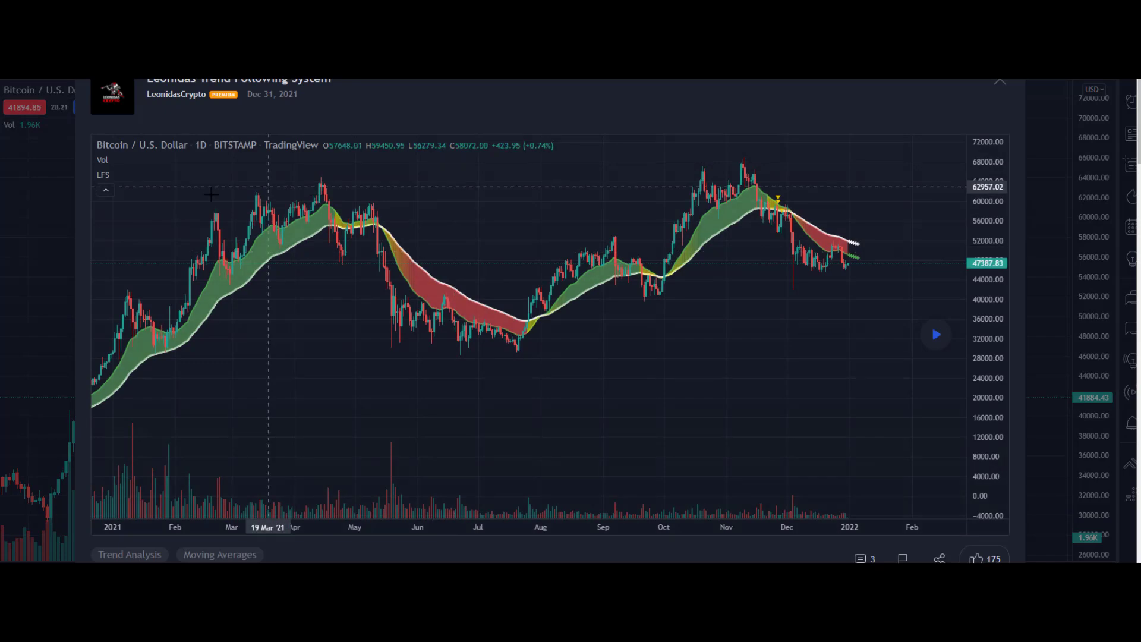
scroll(932, 323, down, 5)
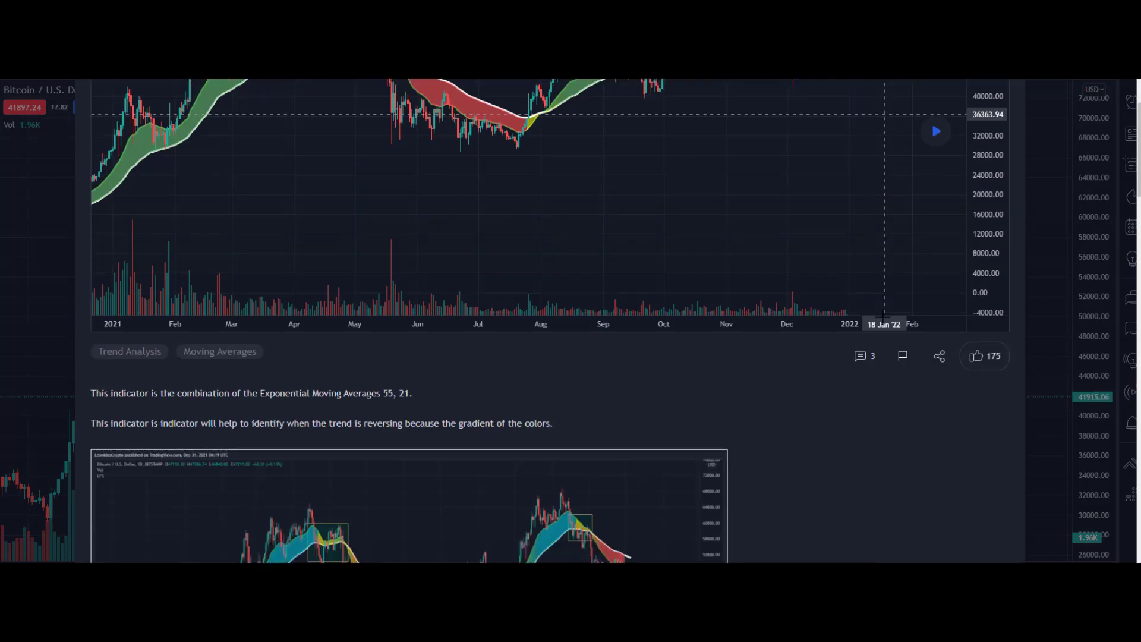
scroll(884, 323, up, 5)
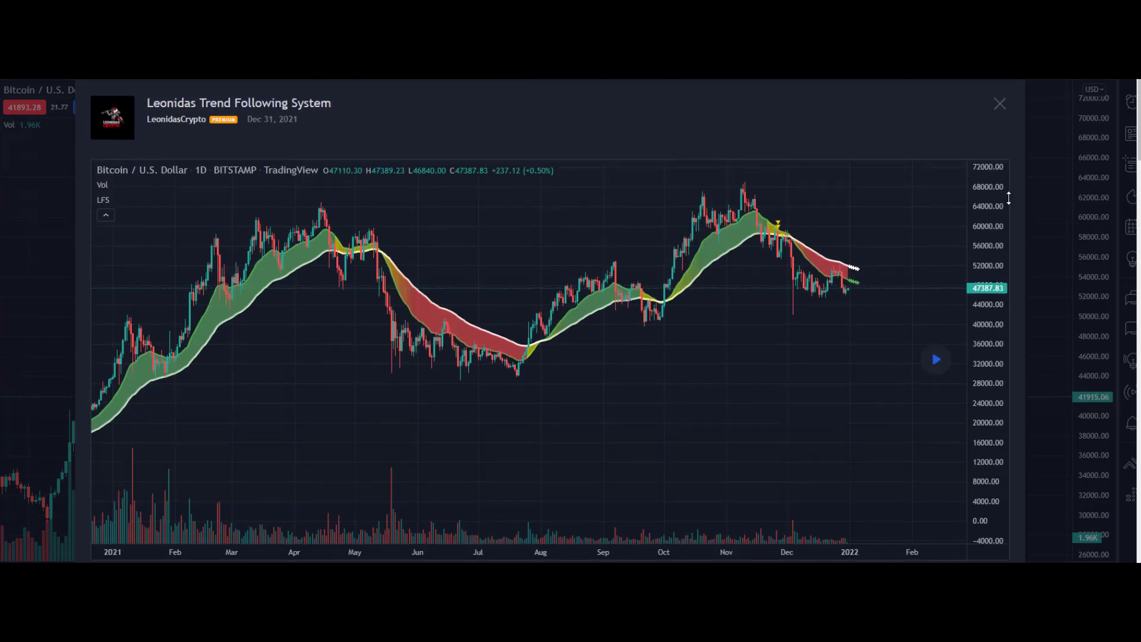
click(999, 108)
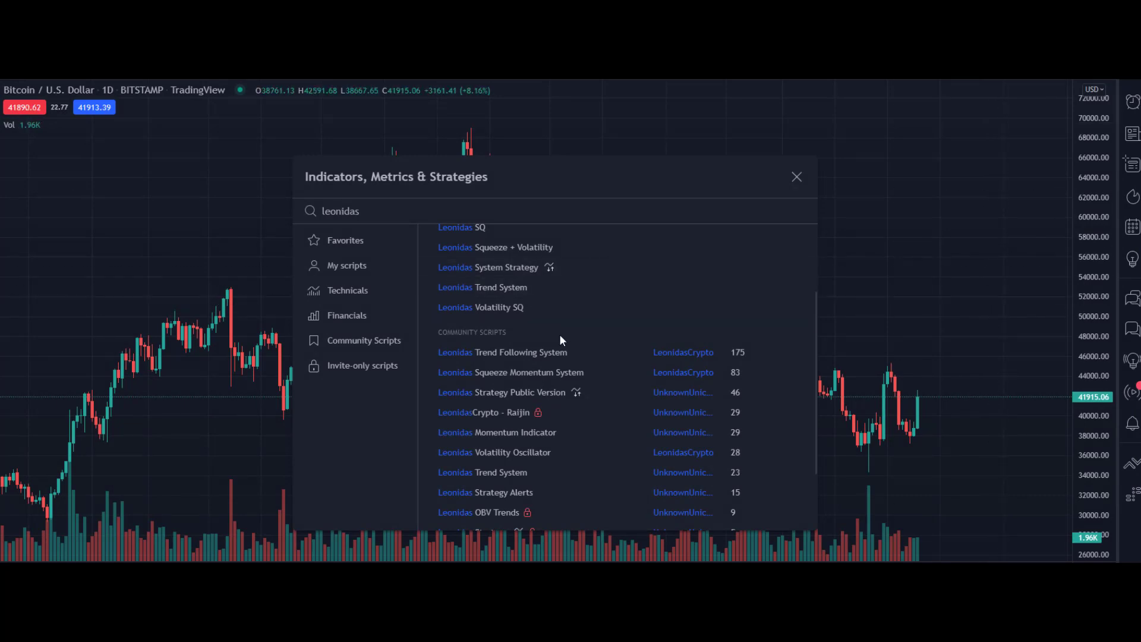
Step: Add the Leonidas Trend Following System community script to the Bitcoin chart and close the indicator library
click(554, 352)
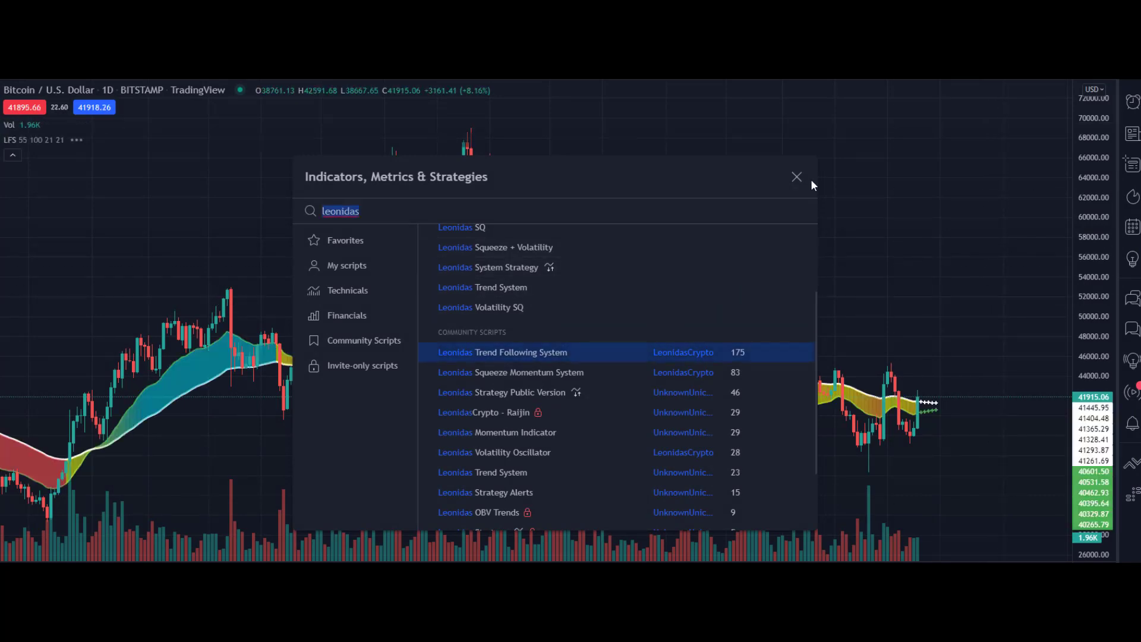
click(796, 177)
scroll(604, 339, down, 3)
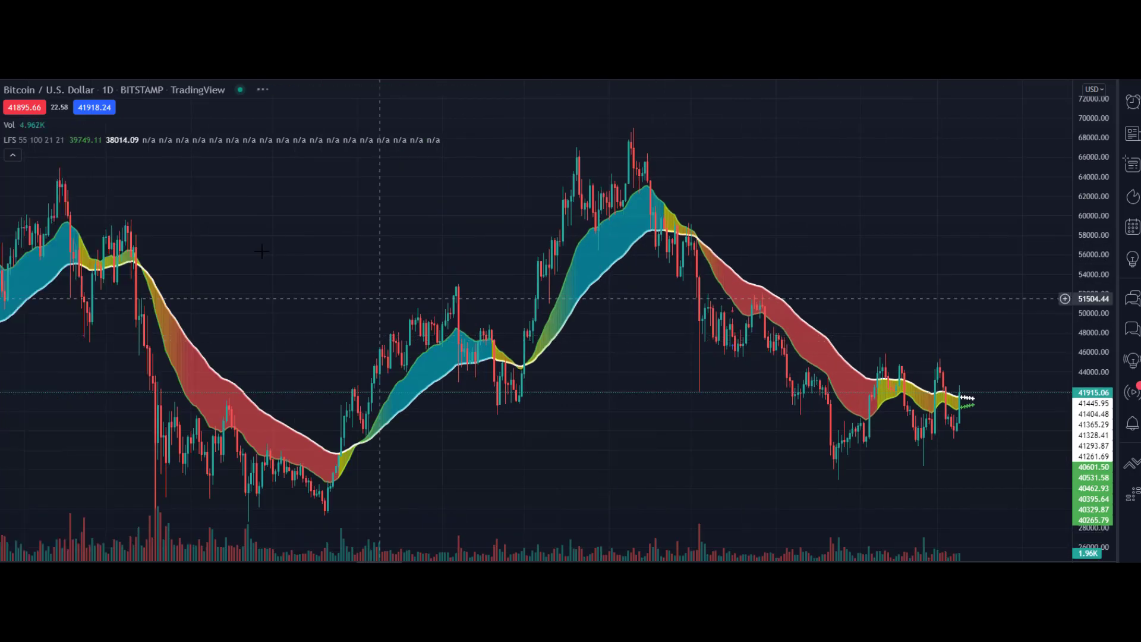
Step: Open the LFS indicator's input settings and review the Key, Long term and Short term EMA lengths
mouse_move(21, 136)
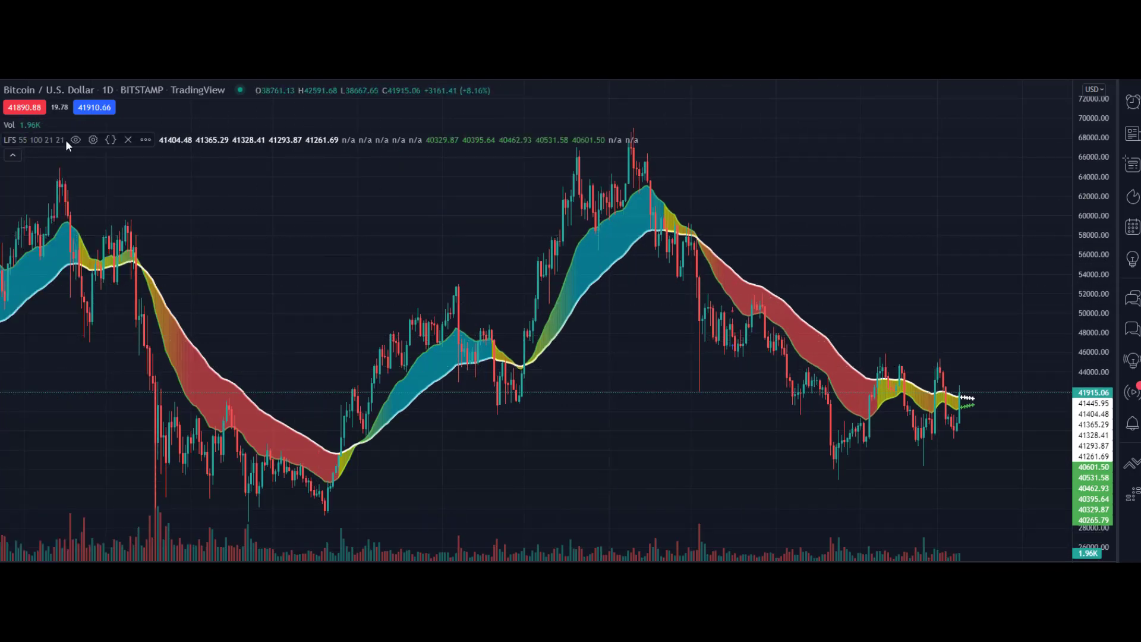
click(94, 140)
double_click(554, 246)
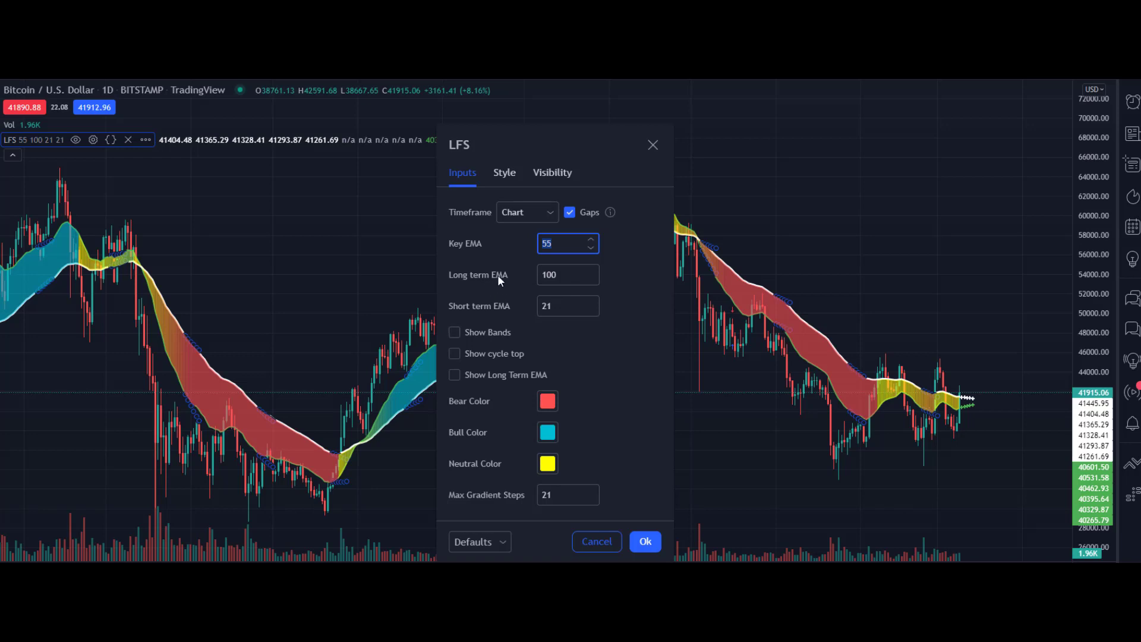
double_click(556, 275)
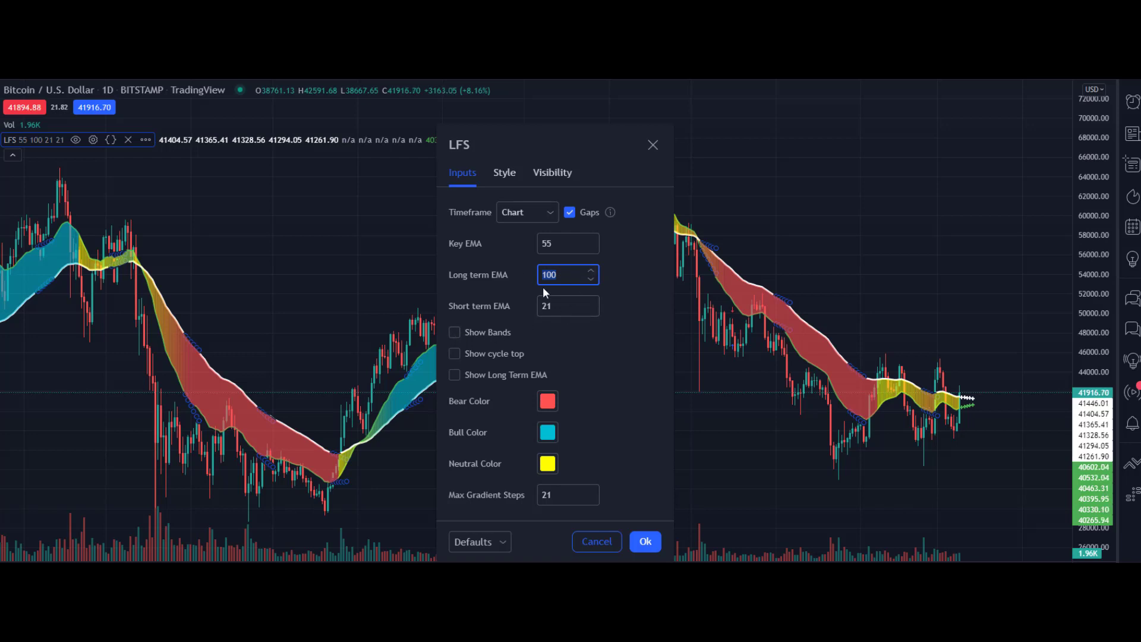
key(Tab)
Step: Preview the LFS indicator's Show Long Term EMA option and switch it off again, then enable Show cycle top and apply
click(458, 376)
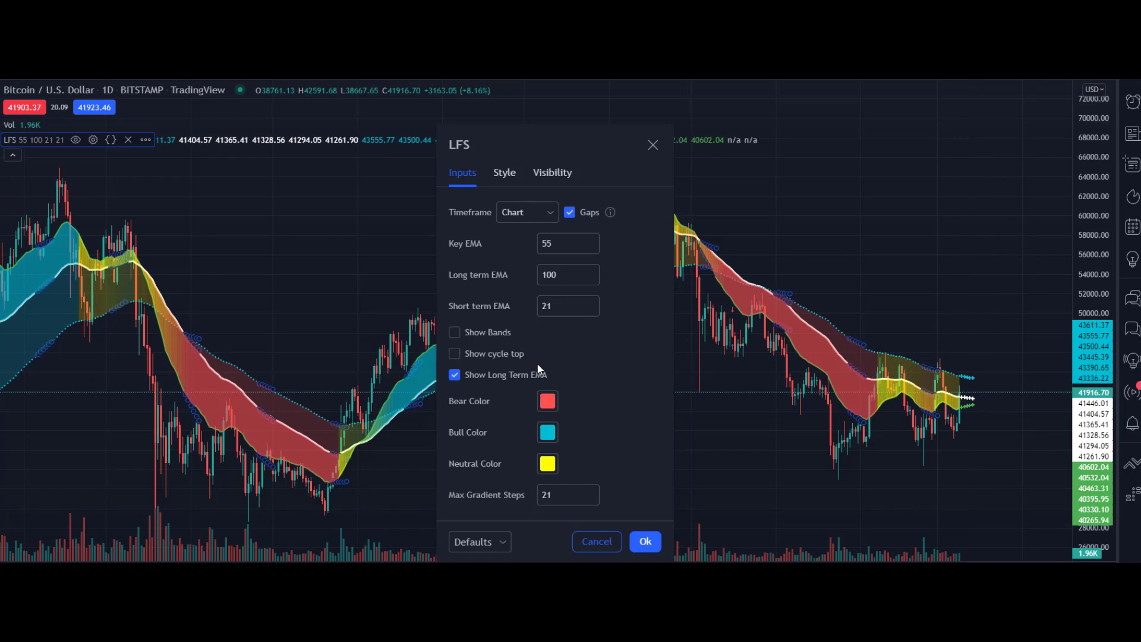
click(453, 374)
click(454, 356)
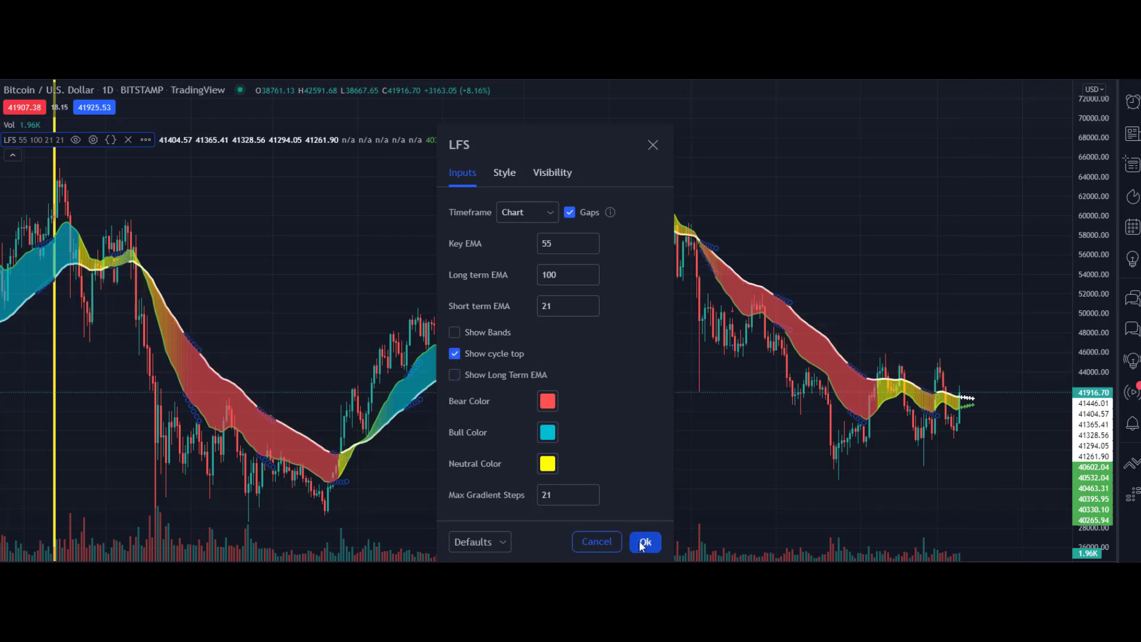
click(645, 541)
Step: Switch the Bitcoin chart's price axis to a logarithmic scale
scroll(447, 416, down, 6)
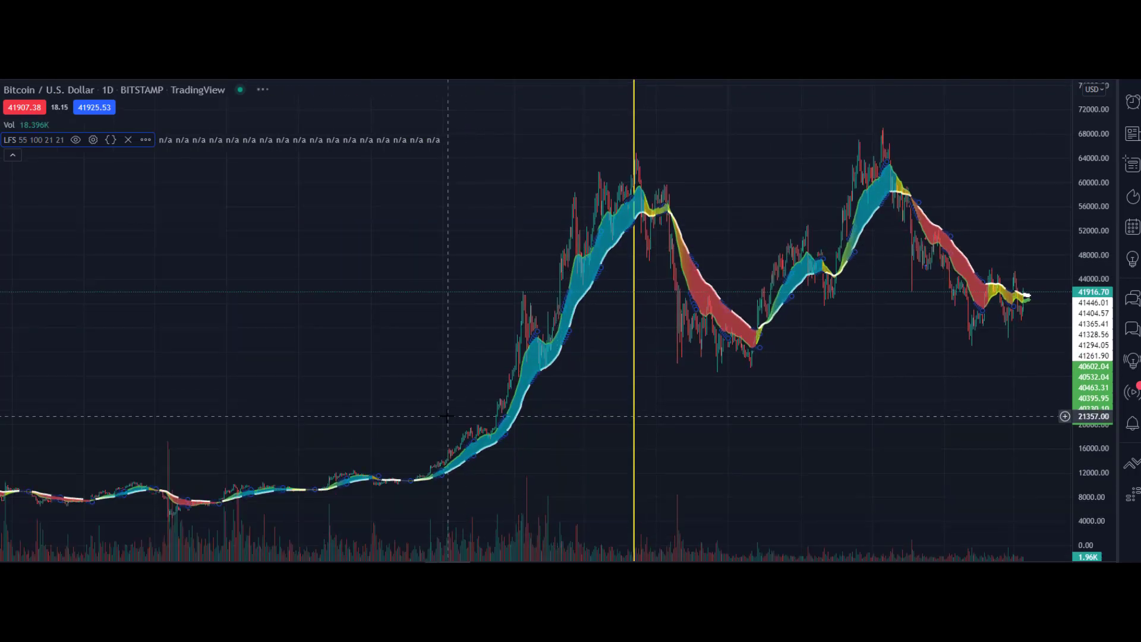
scroll(1010, 309, up, 2)
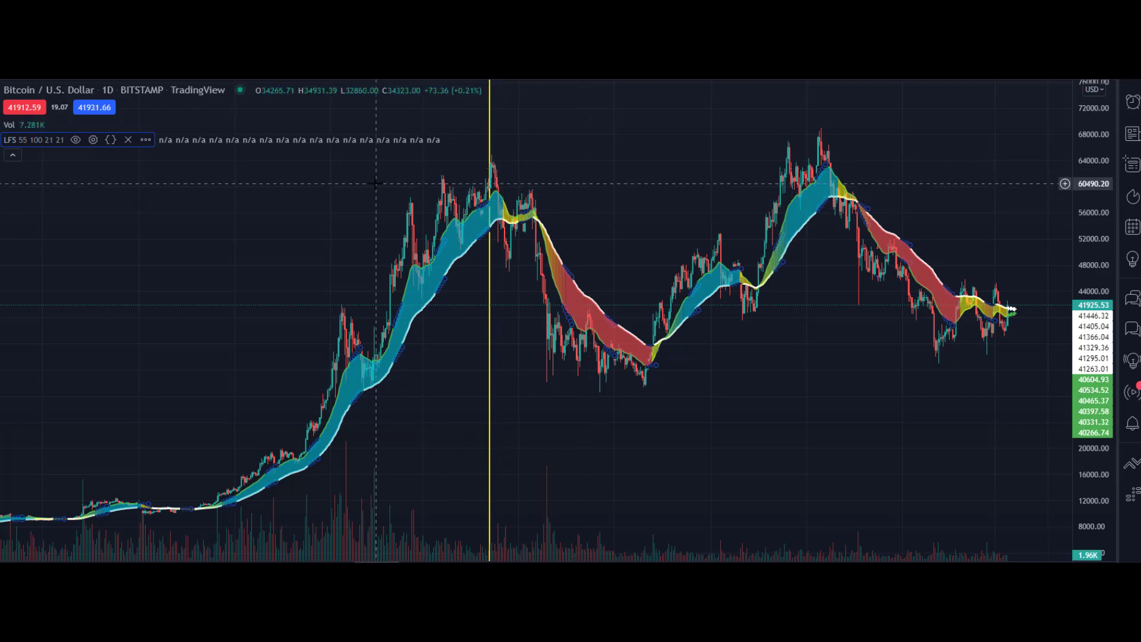
scroll(370, 270, down, 3)
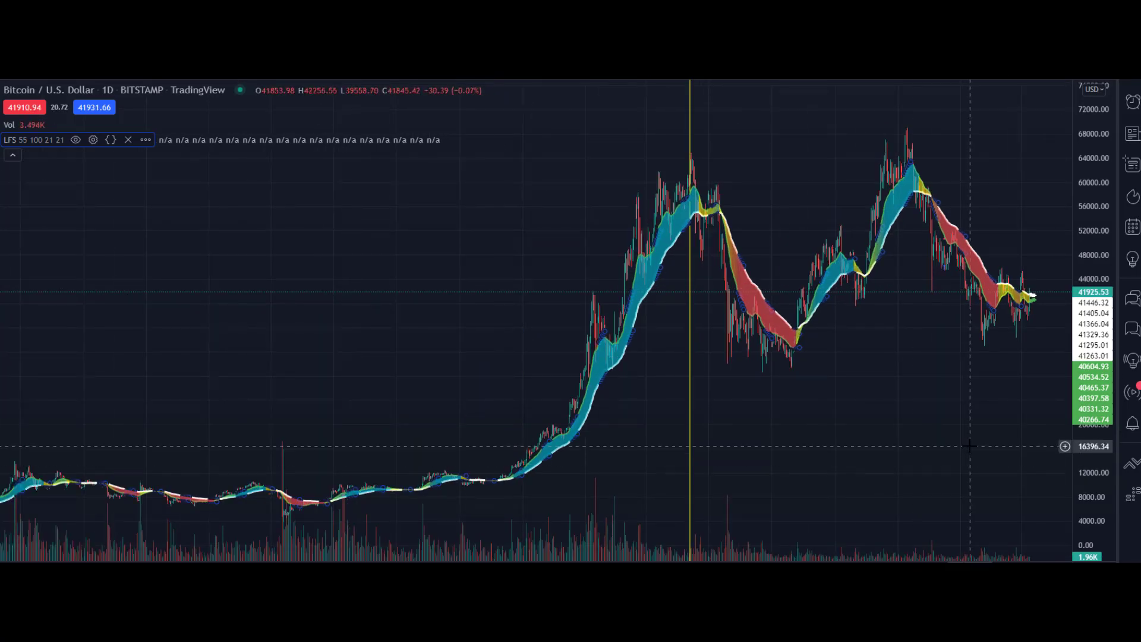
click(1077, 593)
scroll(787, 400, up, 2)
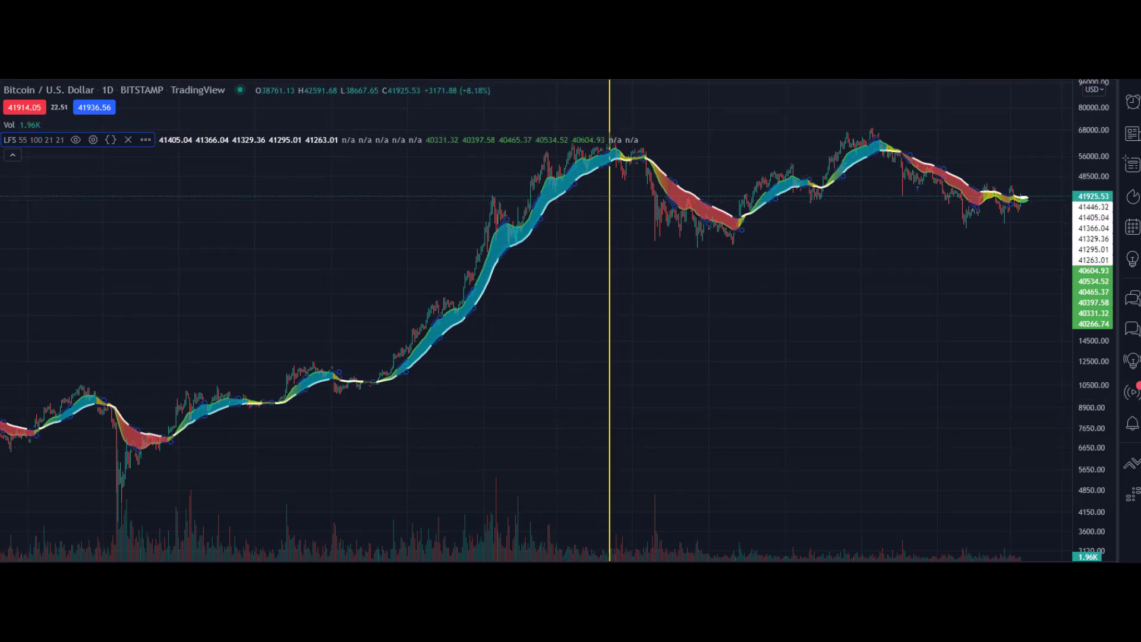
Step: Sketch two crossing curves and a small circle at their crossing in the empty area below the price, then remove the drawings
mouse_move(644, 416)
mouse_down()
mouse_move(774, 300)
mouse_move(701, 387)
mouse_move(775, 274)
mouse_up()
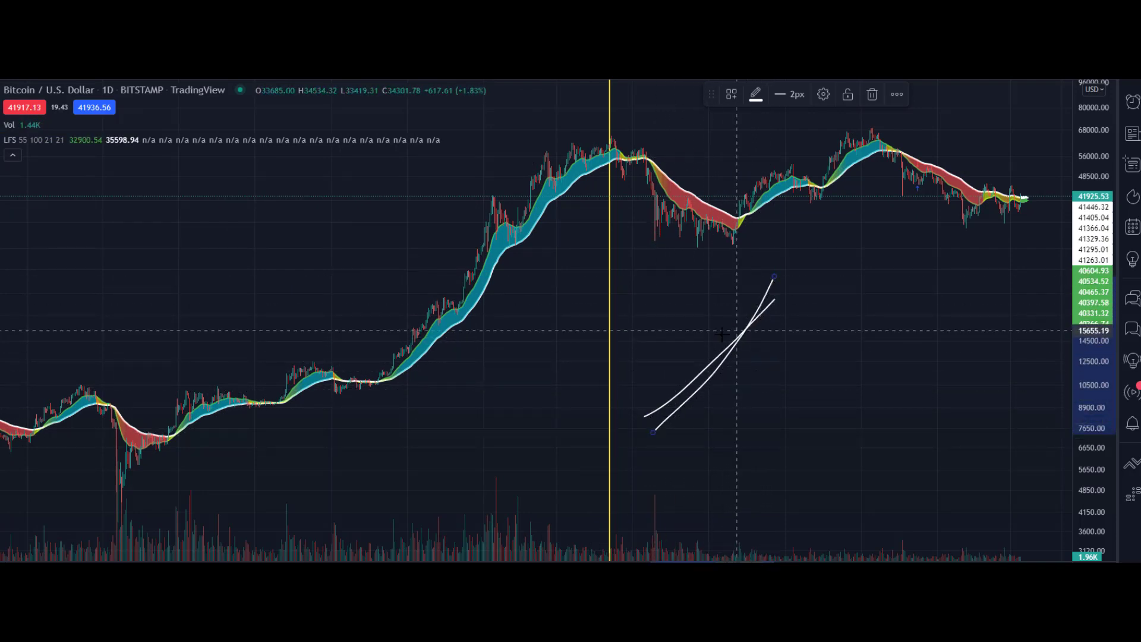
drag(740, 312, 738, 321)
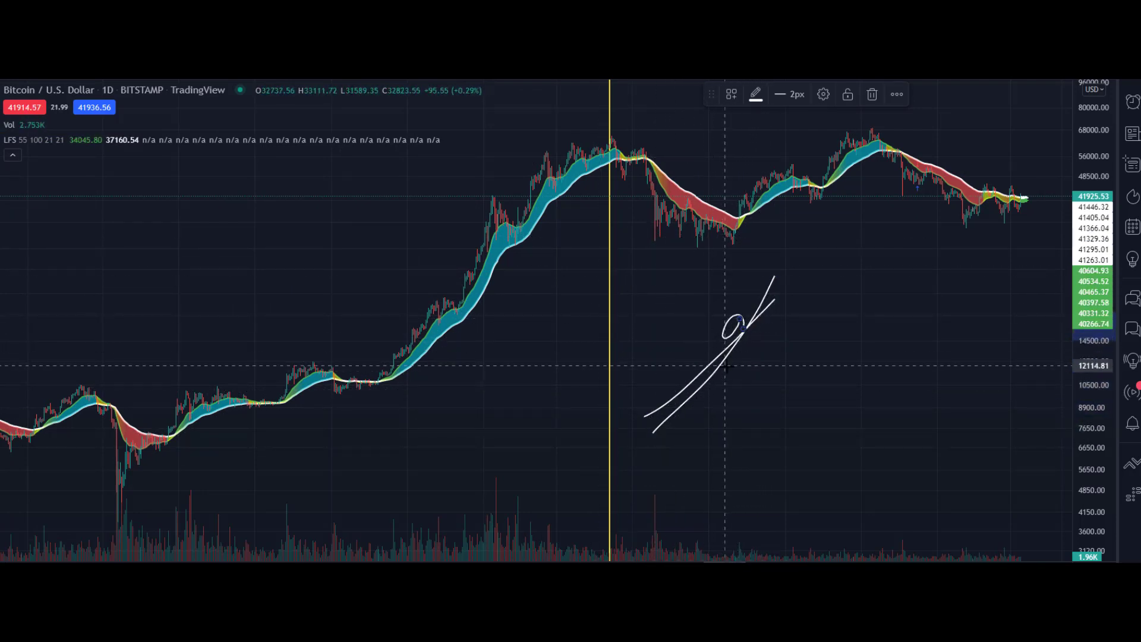
right_click(826, 373)
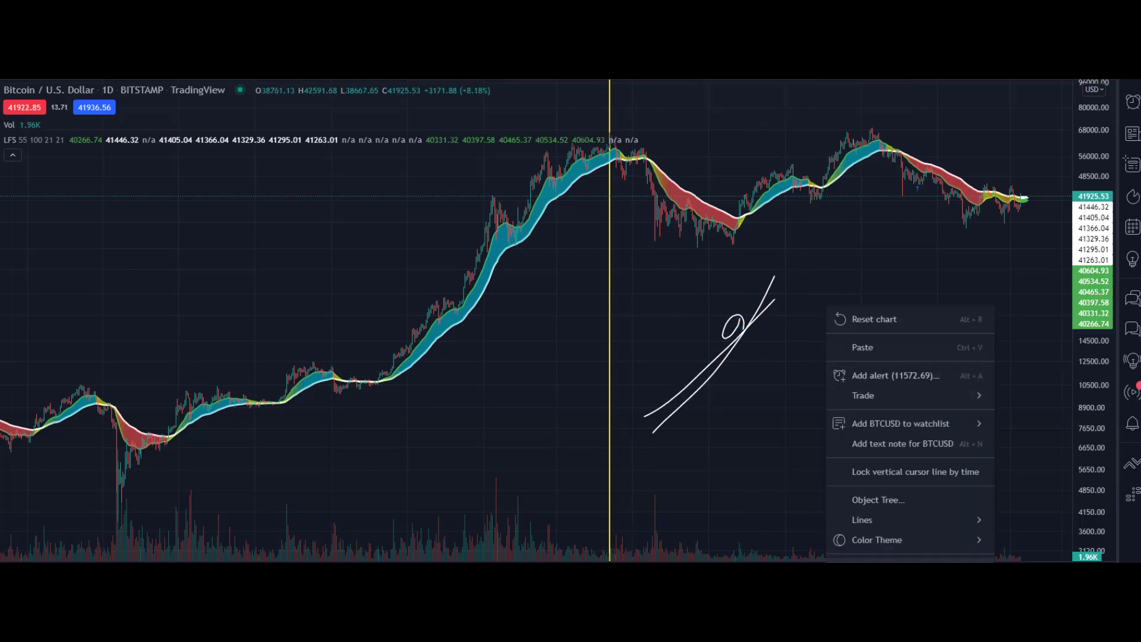
click(862, 565)
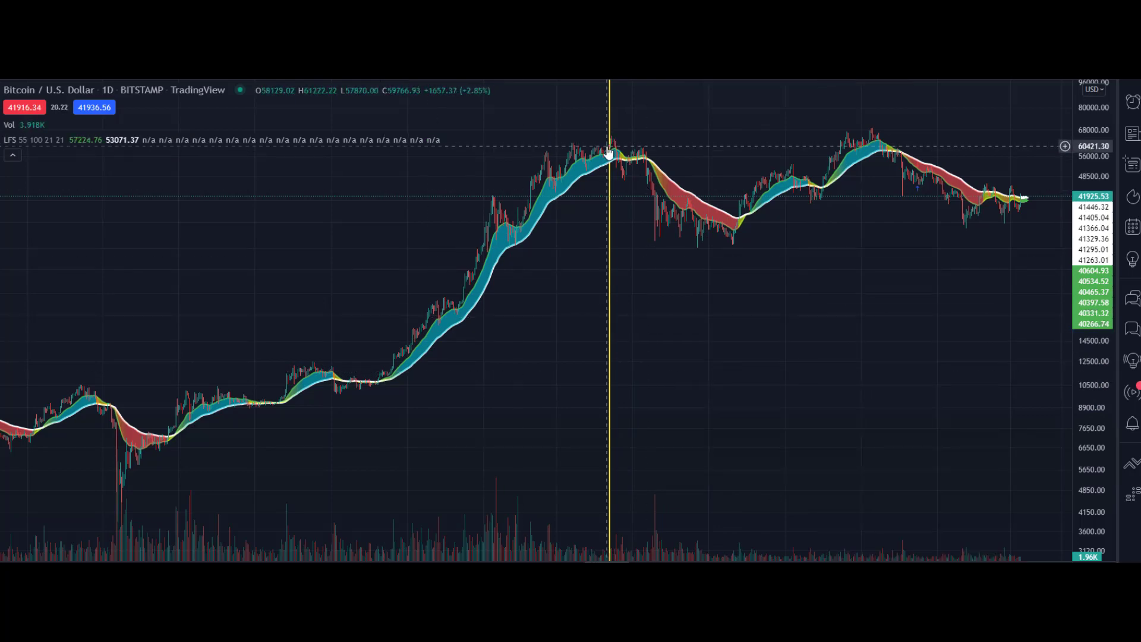
Step: Examine the yellow cycle-top lines and the LFS trend bands against Bitcoin's past price cycles
scroll(580, 187, down, 7)
scroll(297, 337, down, 3)
scroll(274, 346, up, 3)
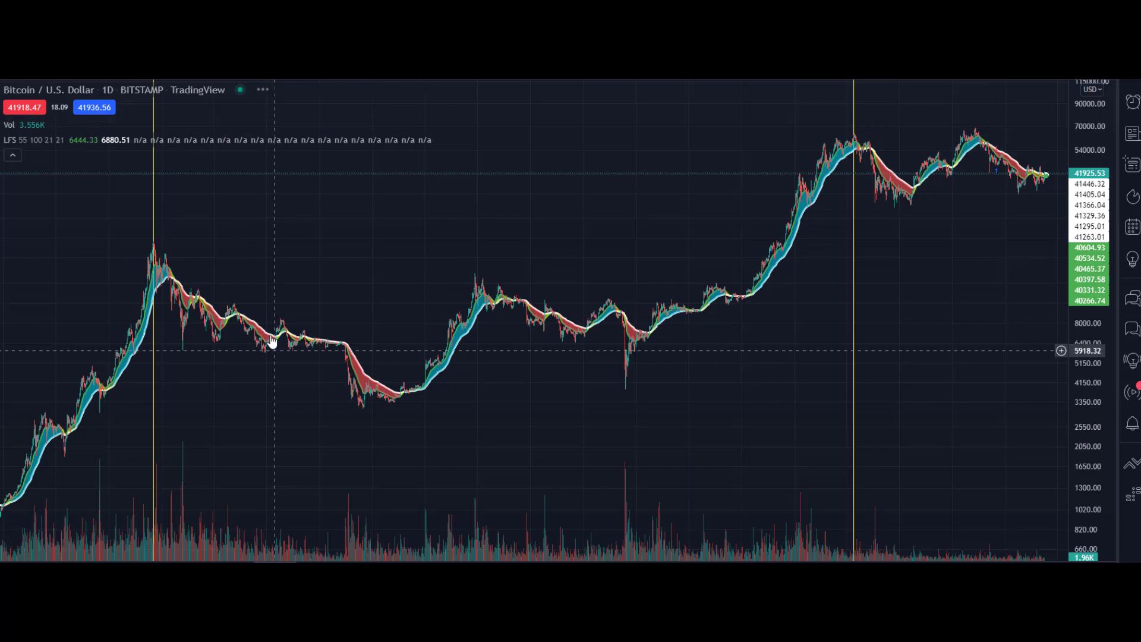
drag(200, 234, 381, 237)
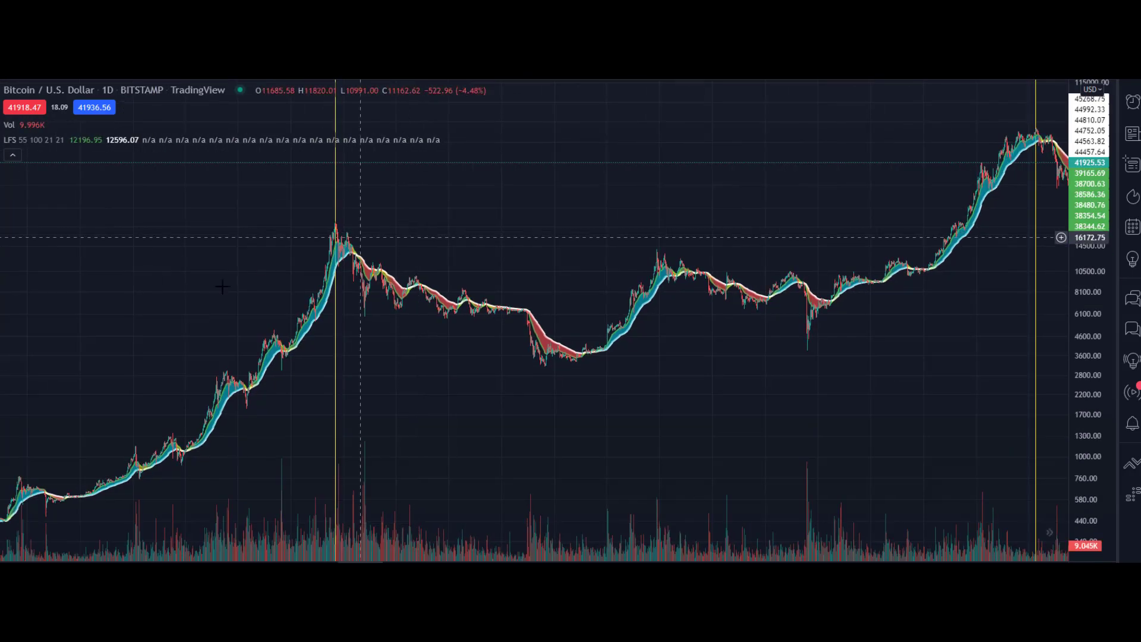
drag(529, 255, 271, 265)
scroll(382, 274, up, 3)
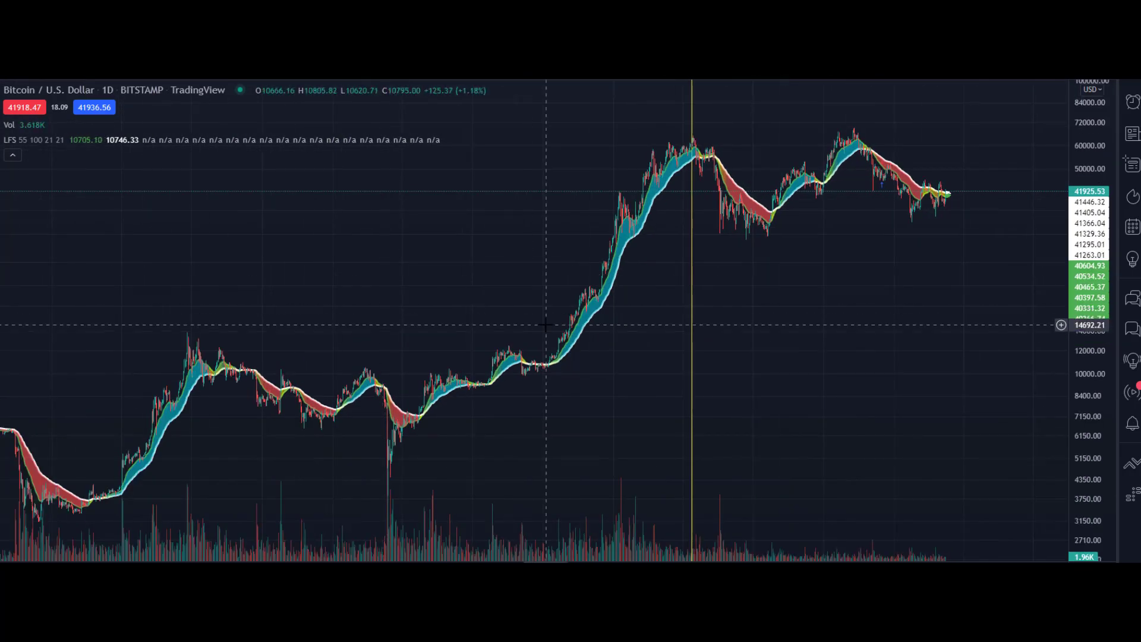
drag(763, 329, 794, 330)
scroll(771, 362, up, 2)
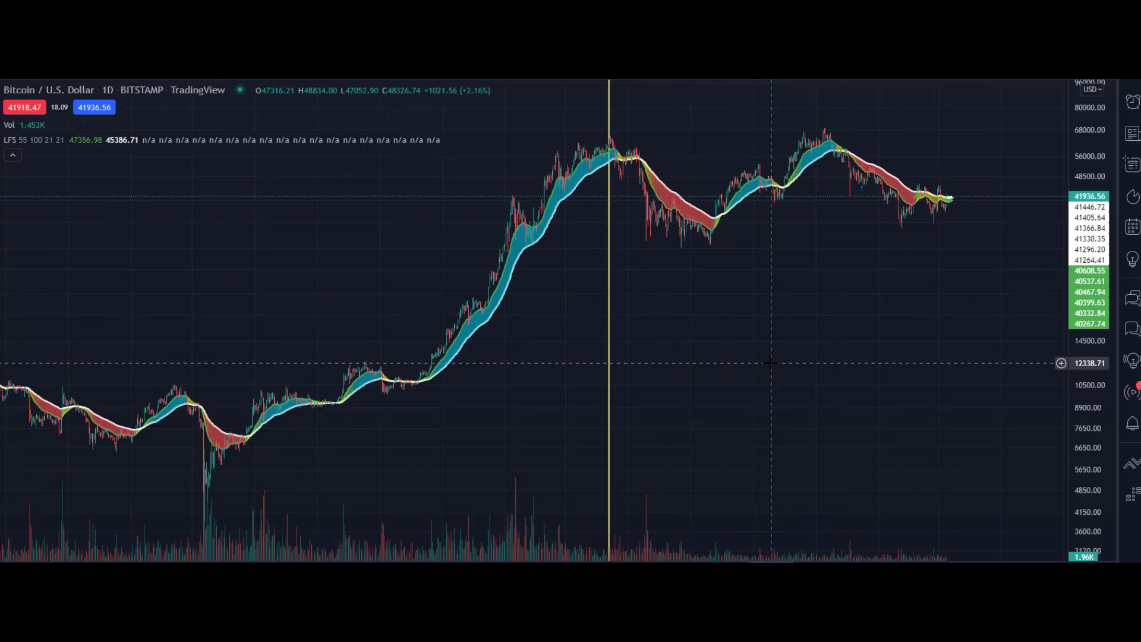
scroll(670, 345, up, 1)
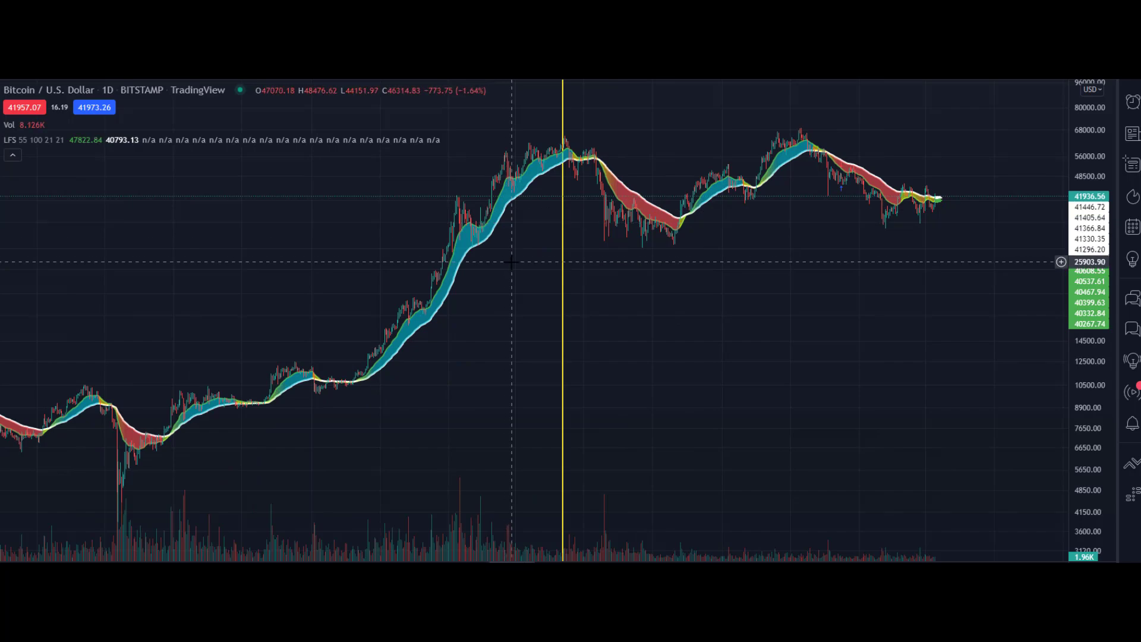
scroll(359, 340, left, 4)
scroll(359, 341, left, 15)
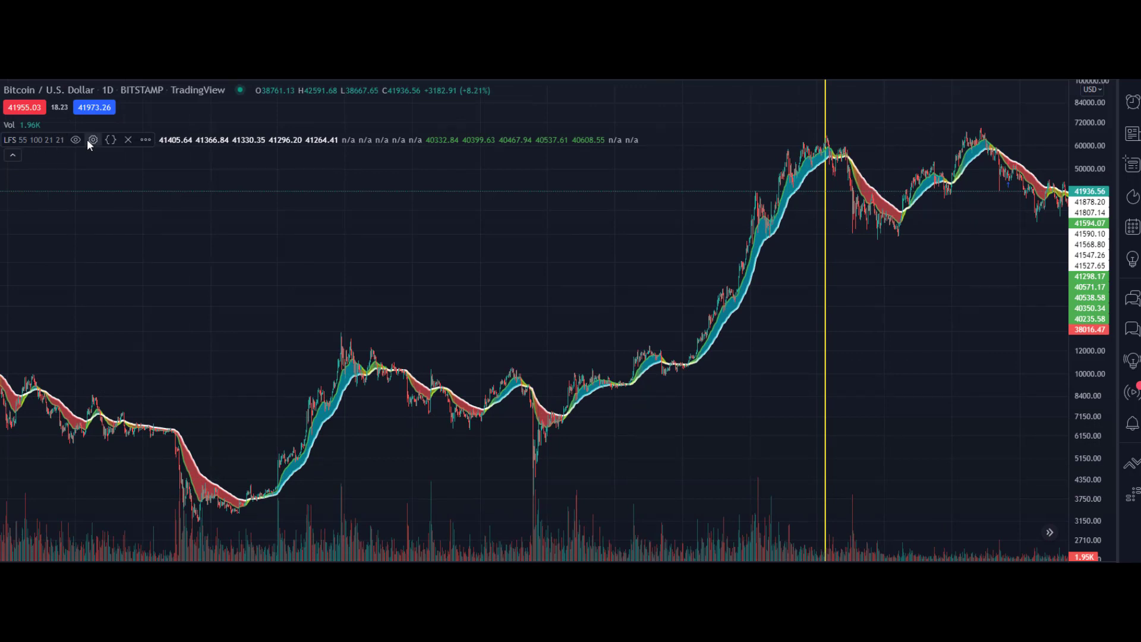
Step: Turn off Show cycle top in the LFS indicator's input settings
click(90, 141)
click(455, 353)
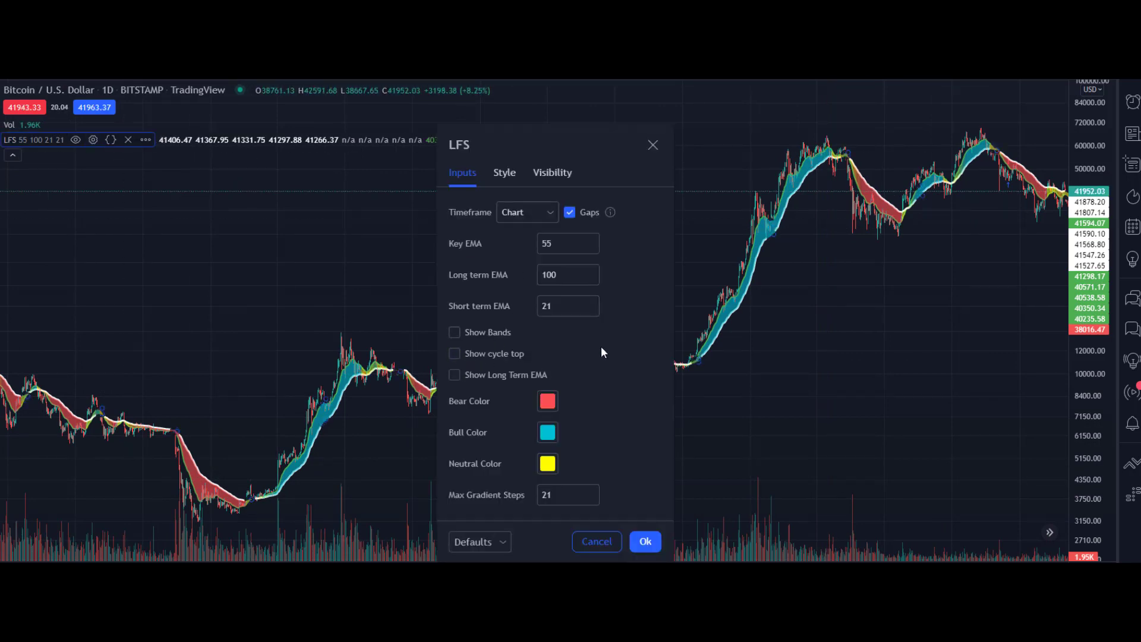
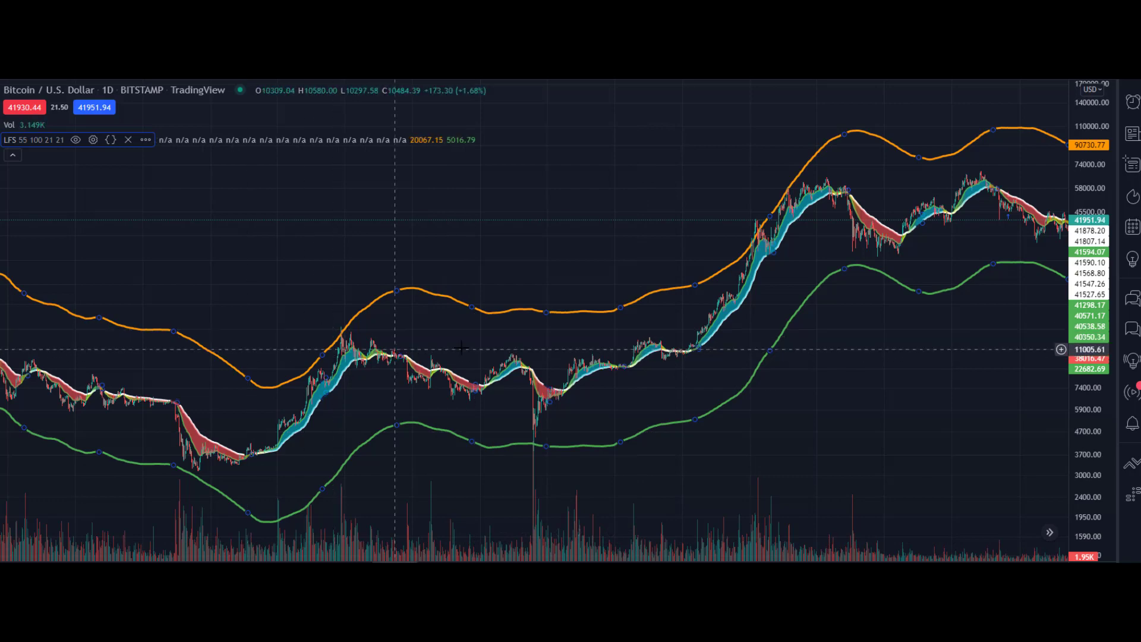
Step: Circle the three price peaks that reach the orange upper band of the LFS indicator
drag(726, 390, 685, 372)
scroll(680, 370, down, 8)
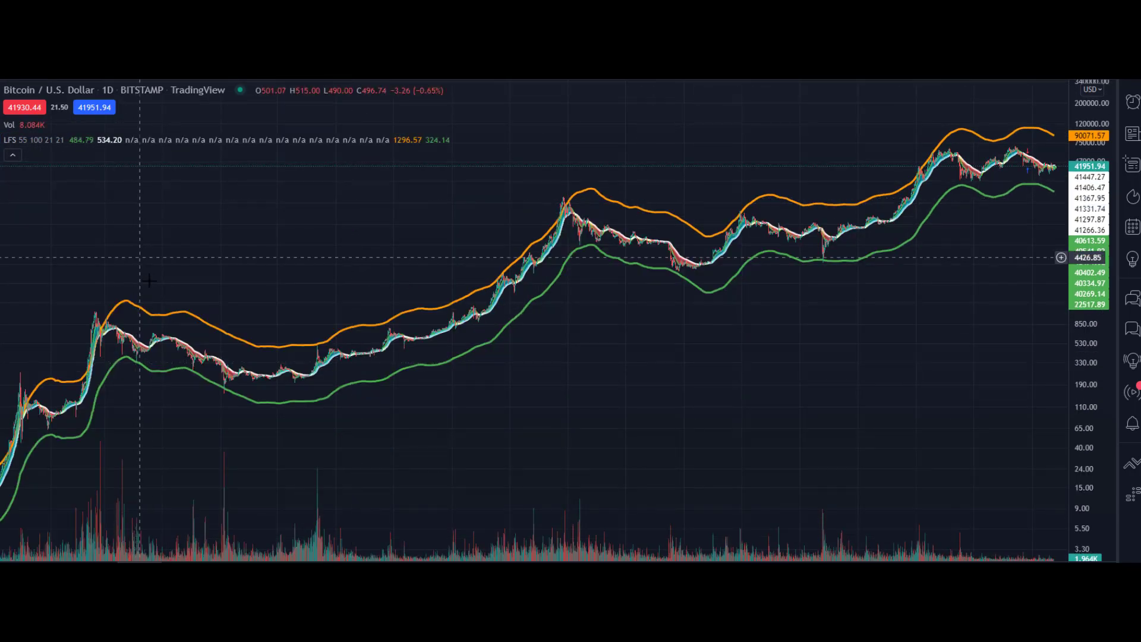
scroll(148, 286, up, 4)
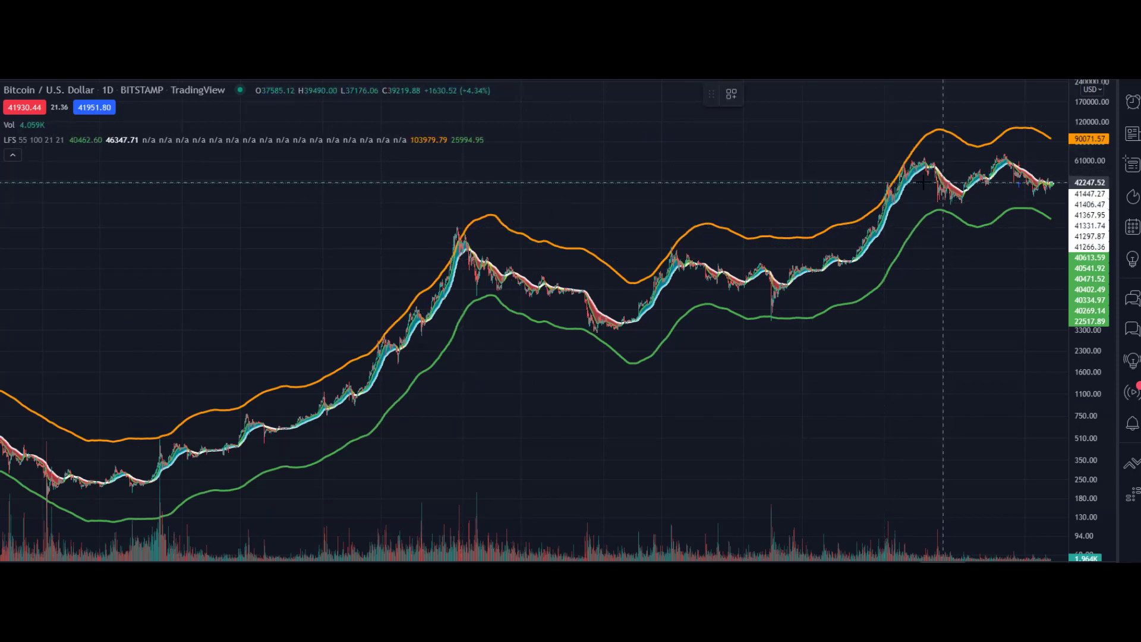
drag(472, 230, 473, 238)
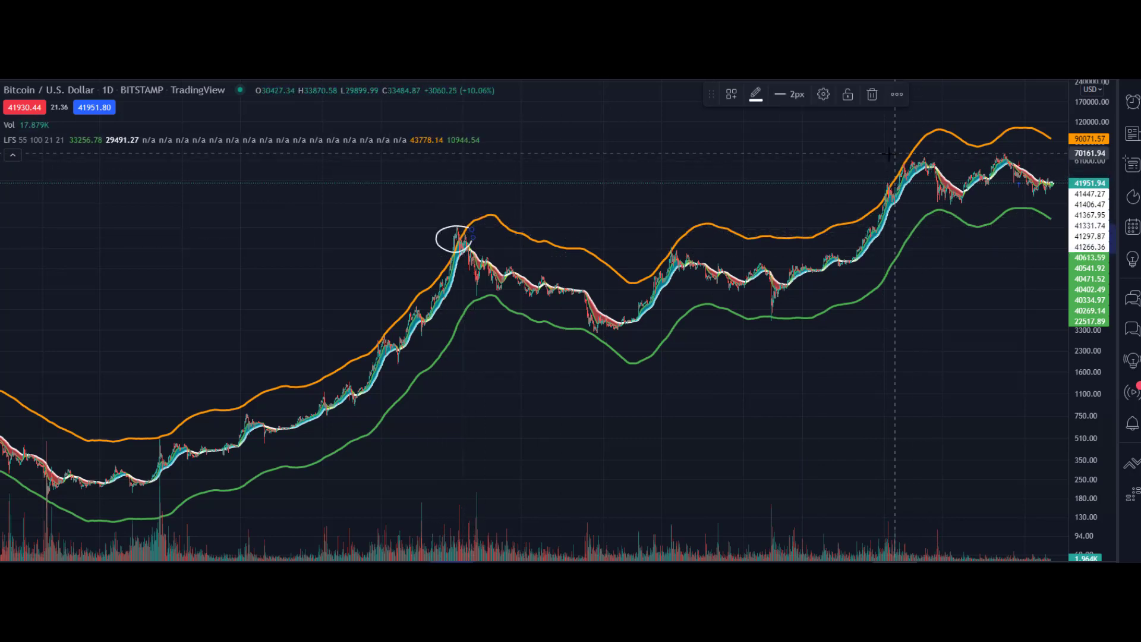
drag(892, 156, 897, 177)
mouse_move(690, 238)
mouse_down()
mouse_move(668, 241)
mouse_move(679, 243)
mouse_up()
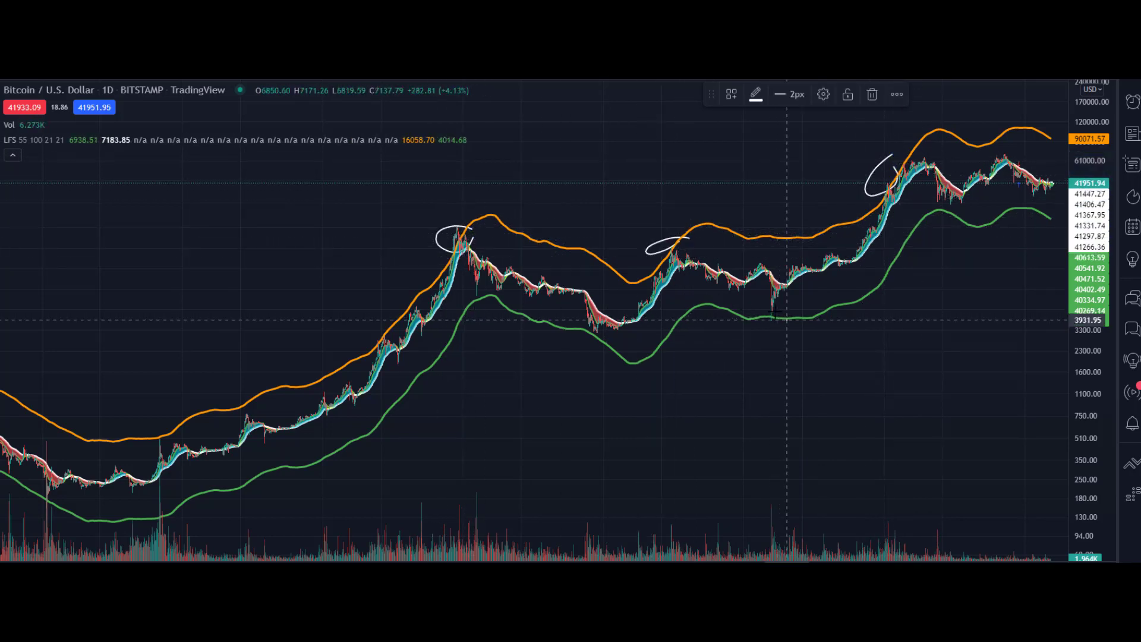
Step: Circle the three major price lows that touch the green lower band of the LFS indicator
drag(781, 317, 778, 325)
drag(596, 324, 586, 336)
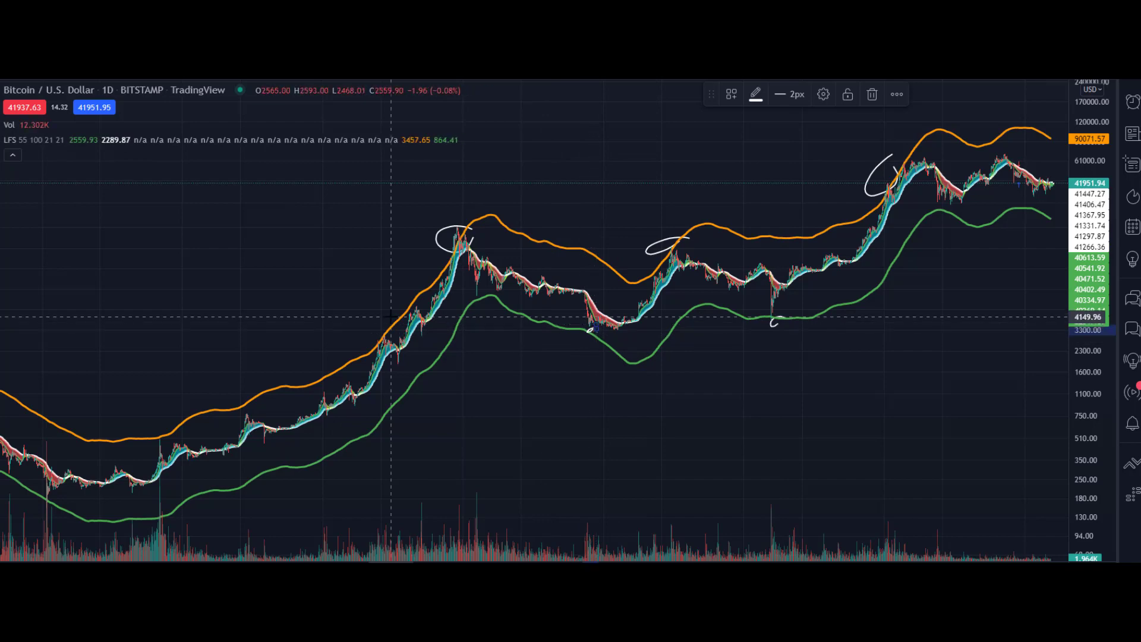
scroll(585, 336, down, 3)
mouse_move(246, 394)
mouse_down()
mouse_move(220, 392)
mouse_move(246, 388)
mouse_up()
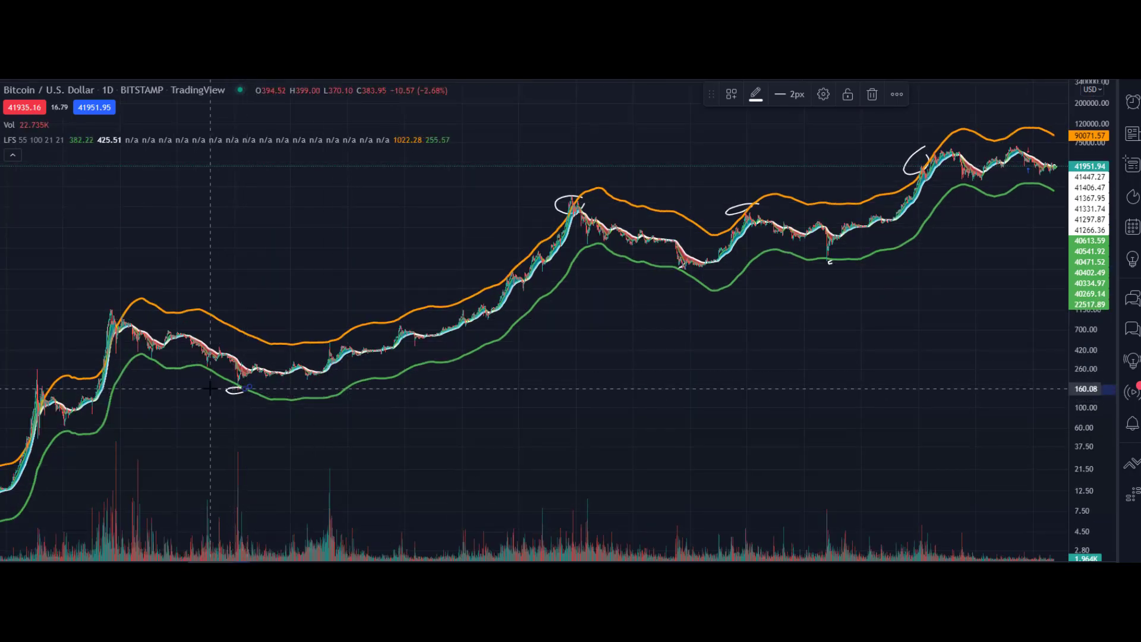
Step: Circle the sharp crash low again and the latest end of the green lower band, then remove all drawings
scroll(706, 380, up, 5)
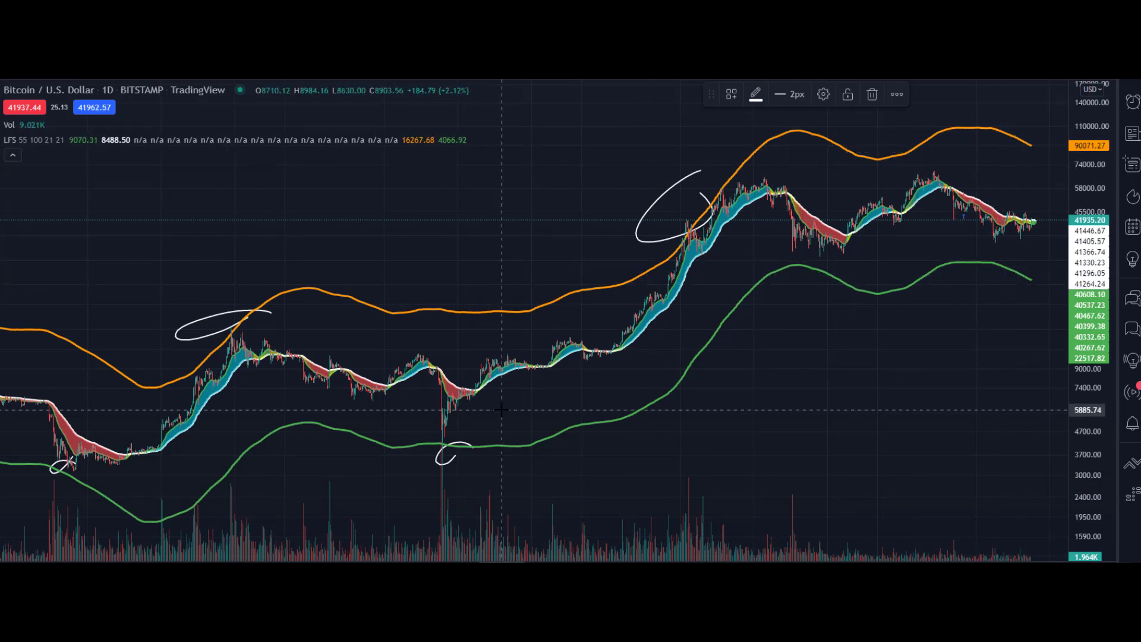
scroll(481, 416, up, 4)
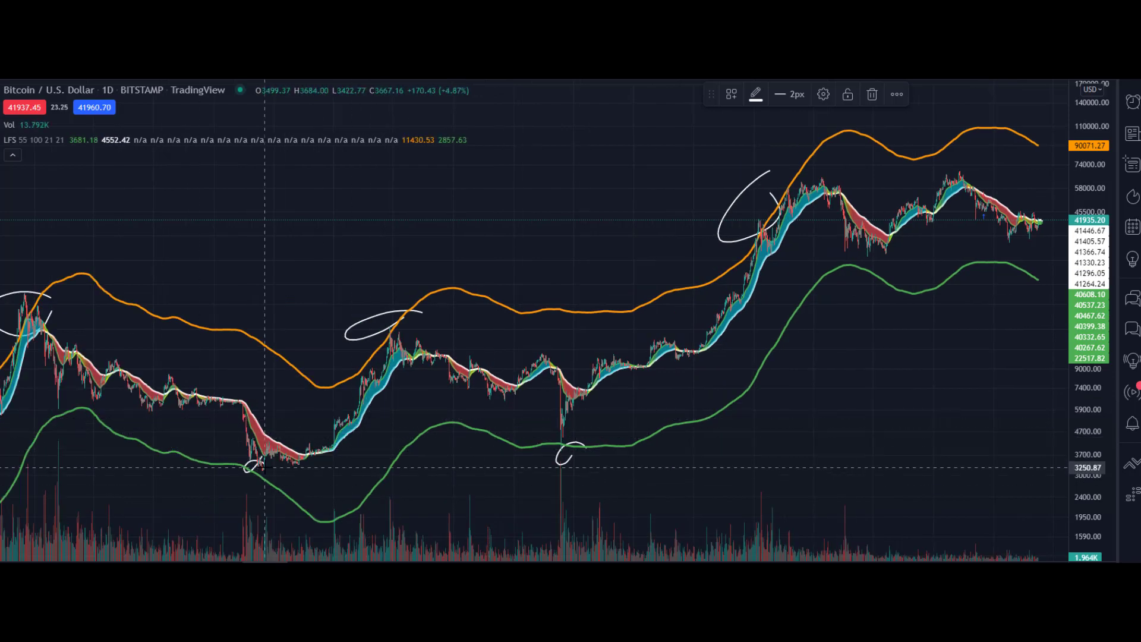
scroll(265, 470, down, 2)
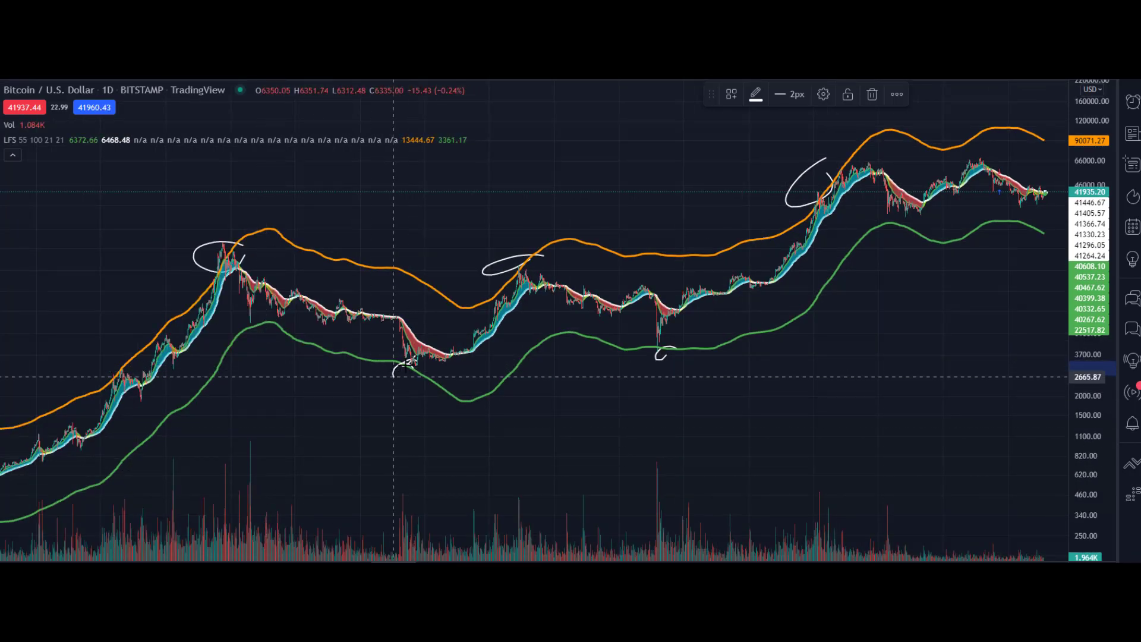
drag(636, 350, 681, 343)
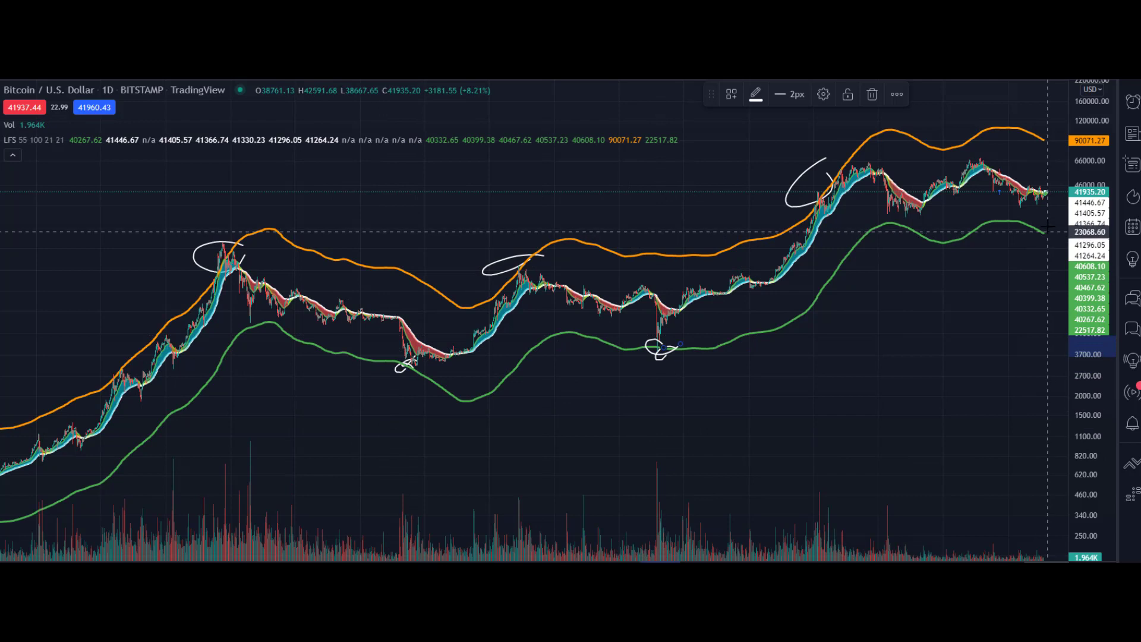
drag(1048, 226, 1056, 233)
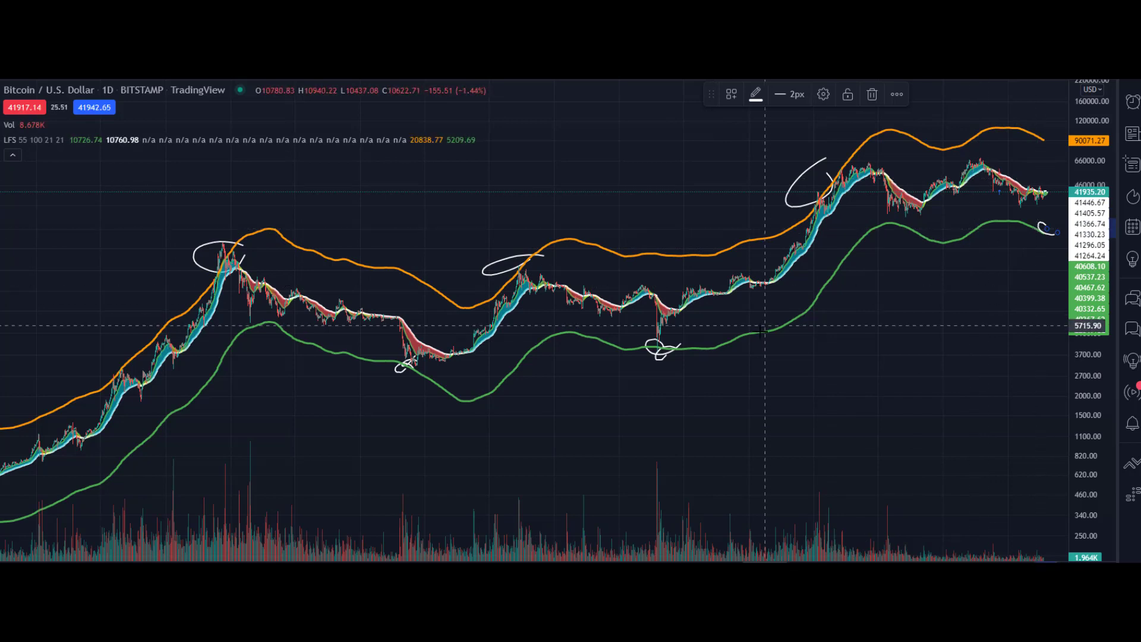
right_click(845, 330)
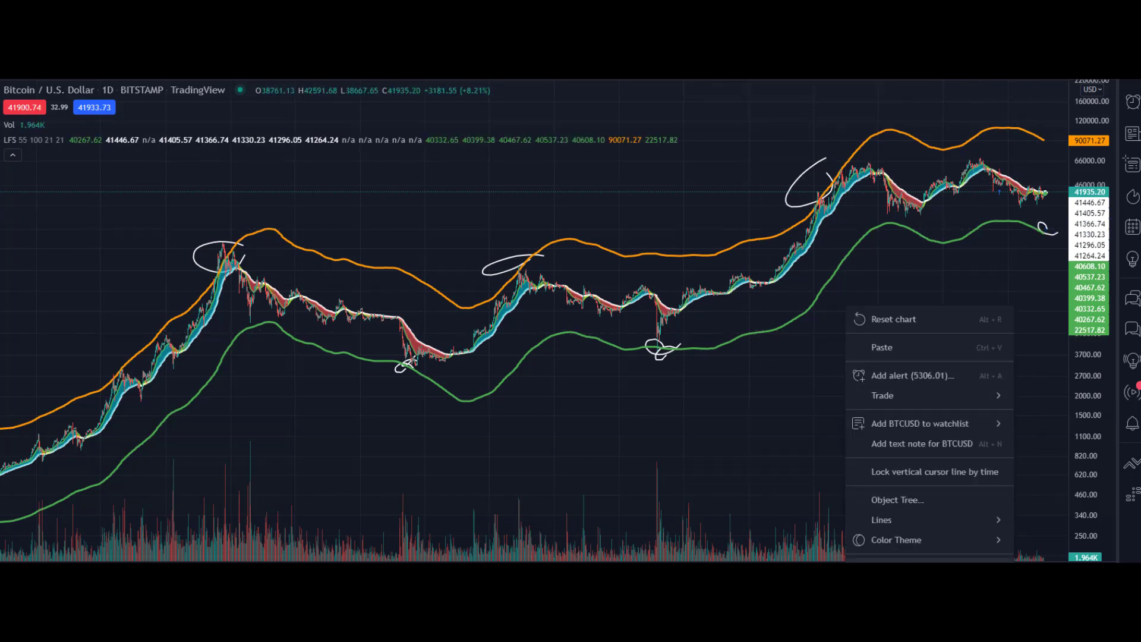
click(910, 568)
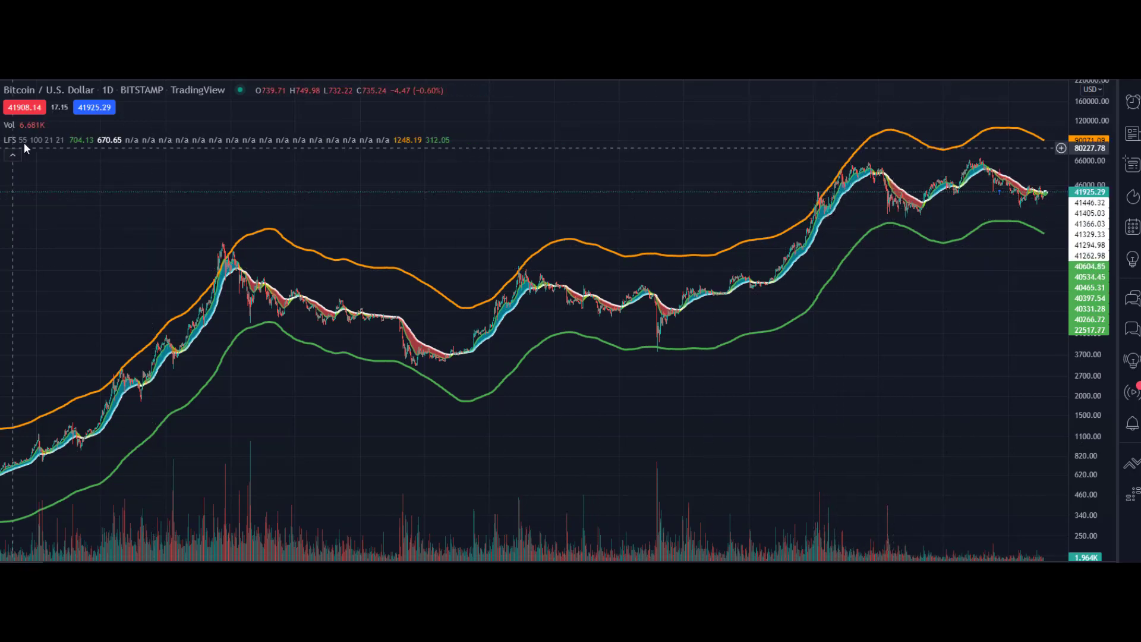
Step: Turn off Show Bands in the LFS indicator's input settings and apply the change
click(93, 140)
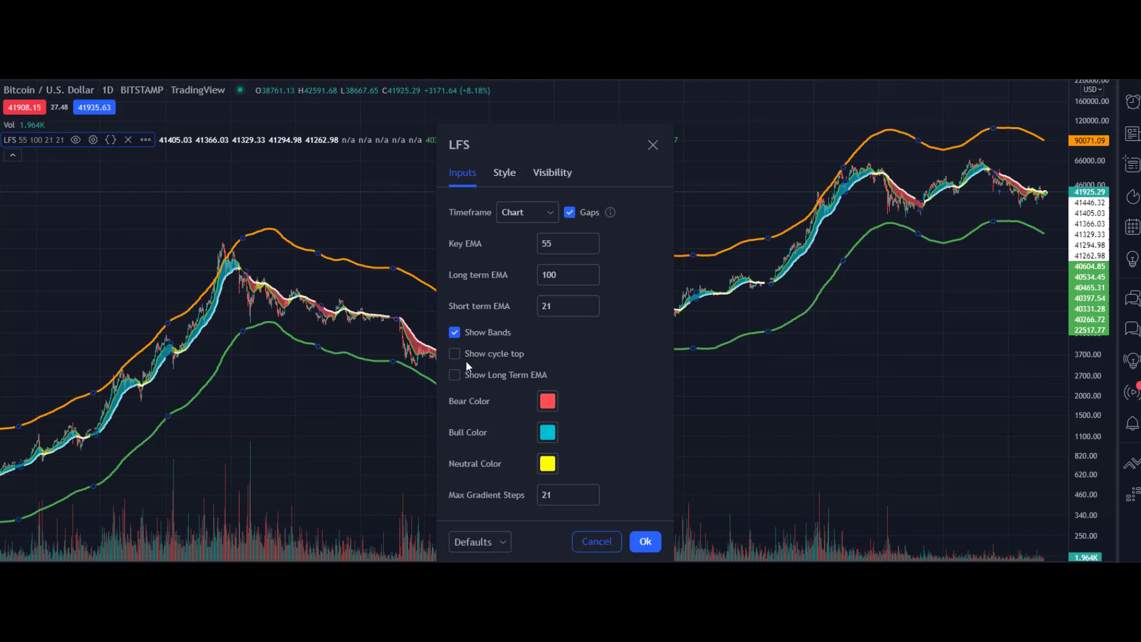
click(455, 333)
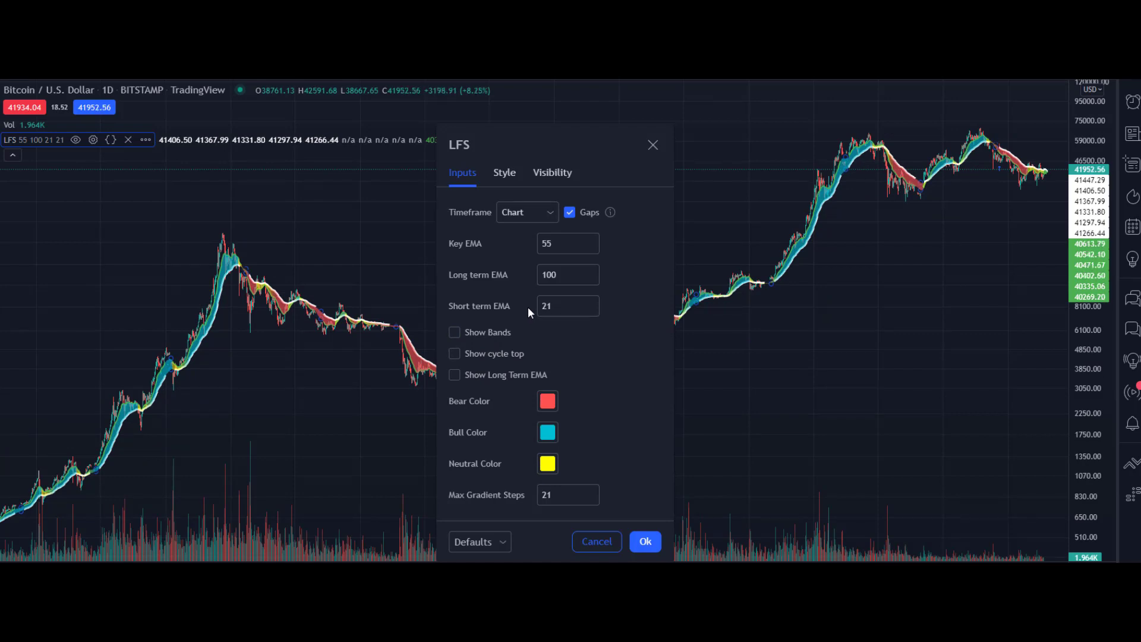
click(643, 541)
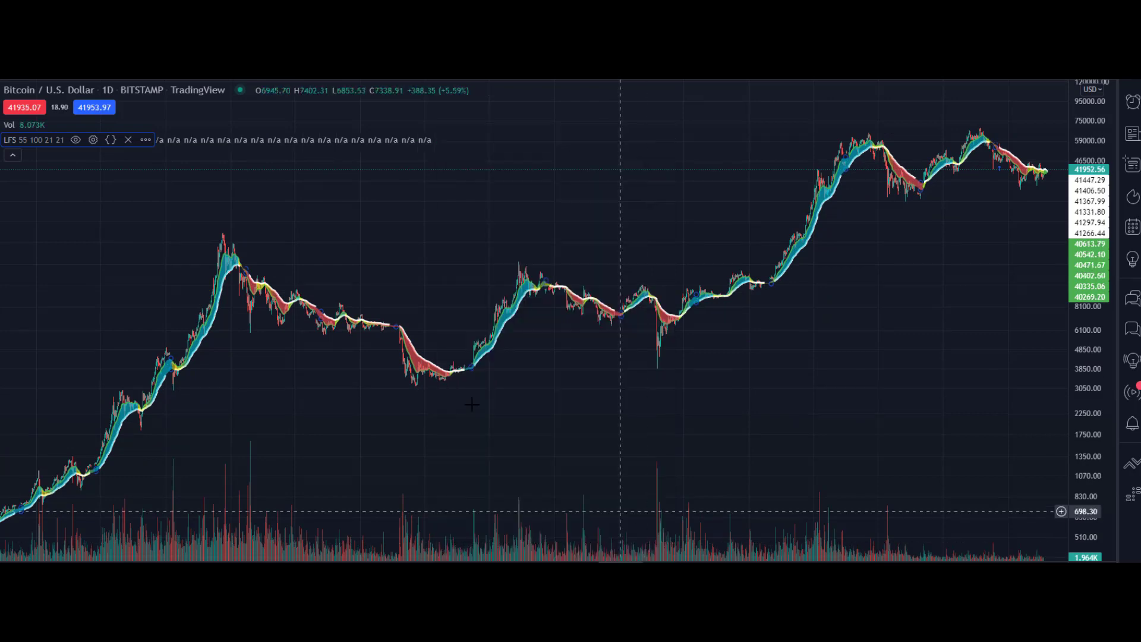
Step: Circle the two sharp sell-offs and the two most recent price tops, then remove all drawings
drag(418, 325, 433, 354)
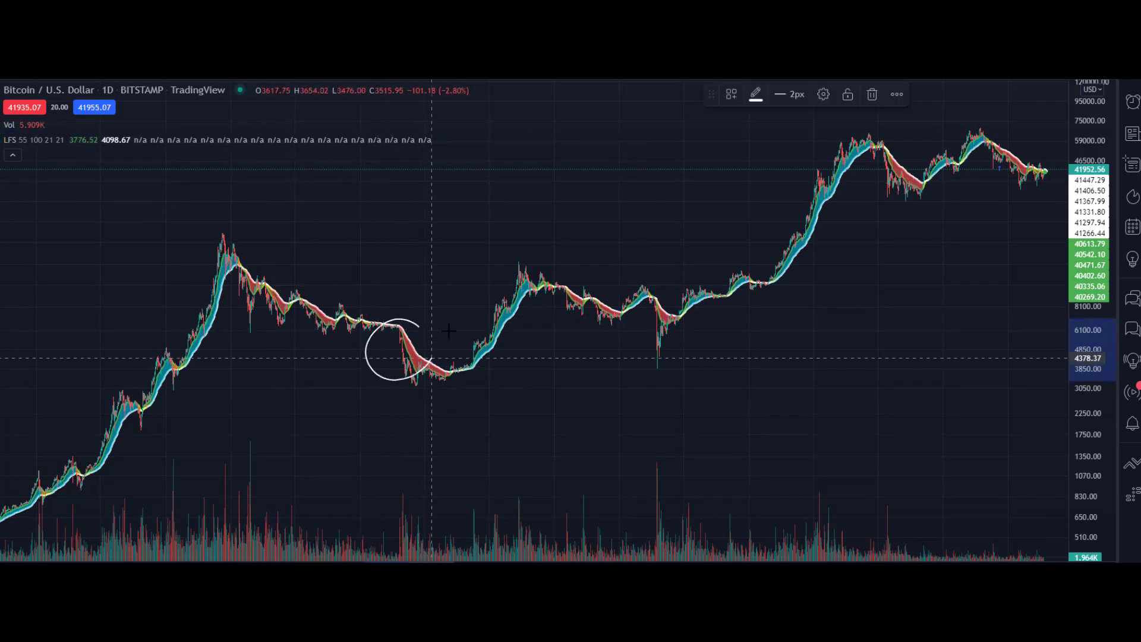
mouse_move(667, 296)
mouse_down()
mouse_move(649, 374)
mouse_move(682, 334)
mouse_up()
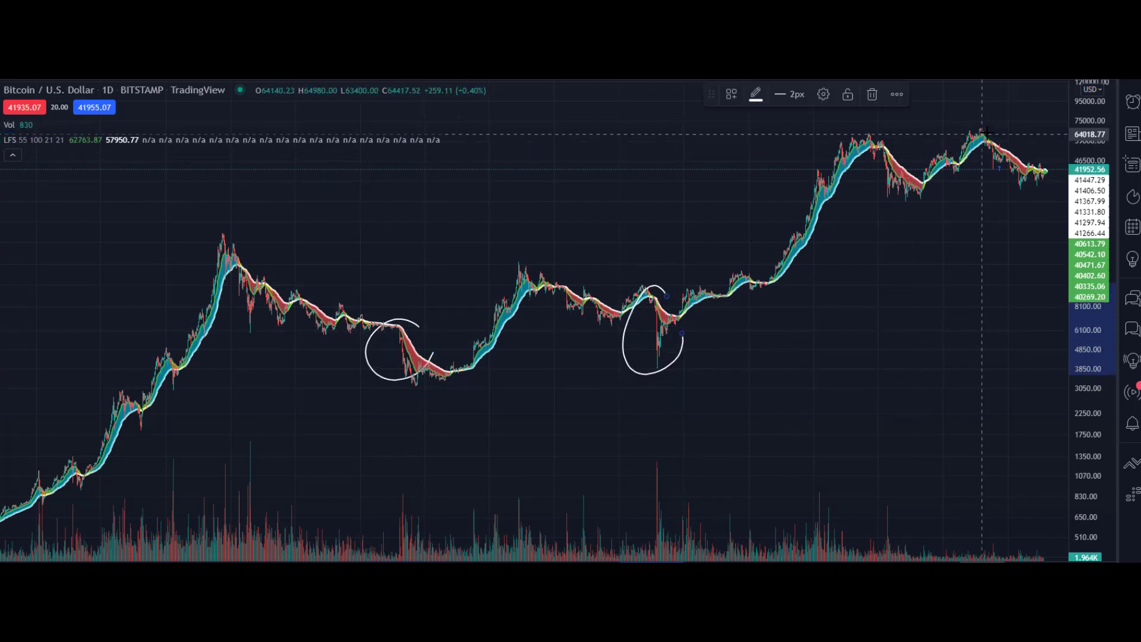
mouse_move(987, 128)
mouse_down()
mouse_move(969, 136)
mouse_move(988, 130)
mouse_up()
drag(888, 124, 894, 129)
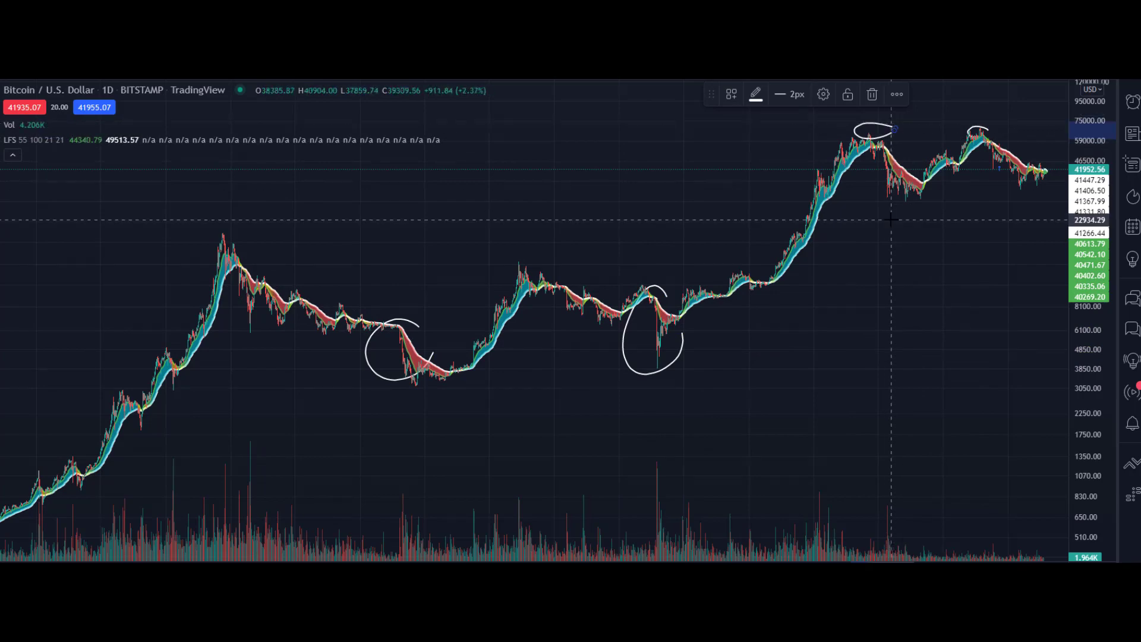
right_click(865, 298)
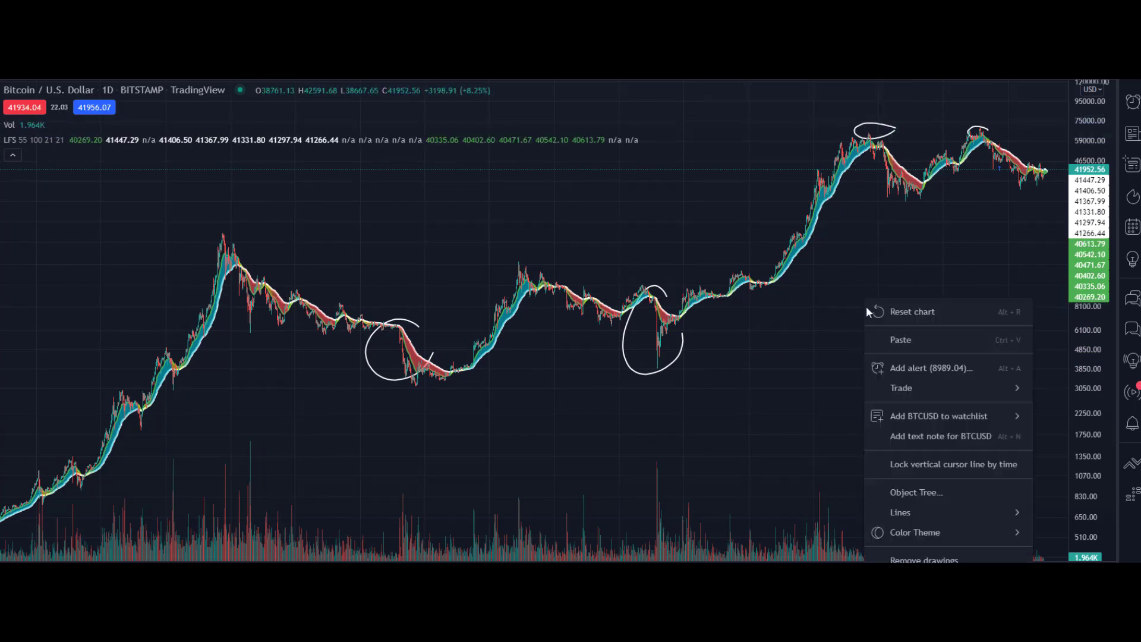
click(927, 513)
Step: Draw a loop around the blue uptrend section of the trend ribbon leading up to the latest price top
scroll(931, 494, up, 10)
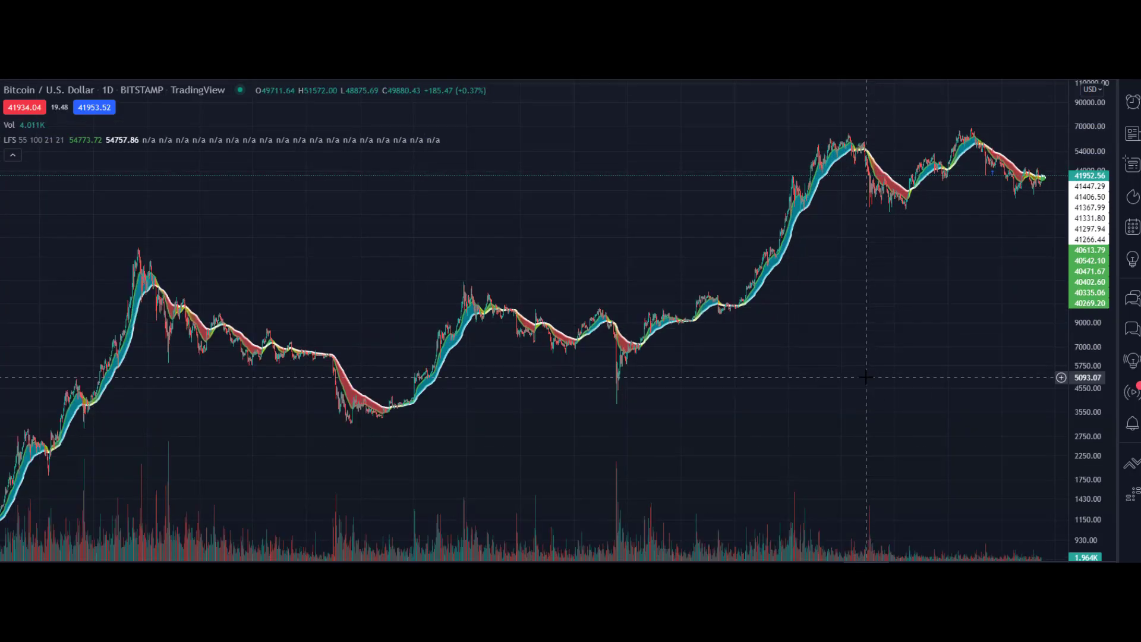
scroll(787, 374, up, 6)
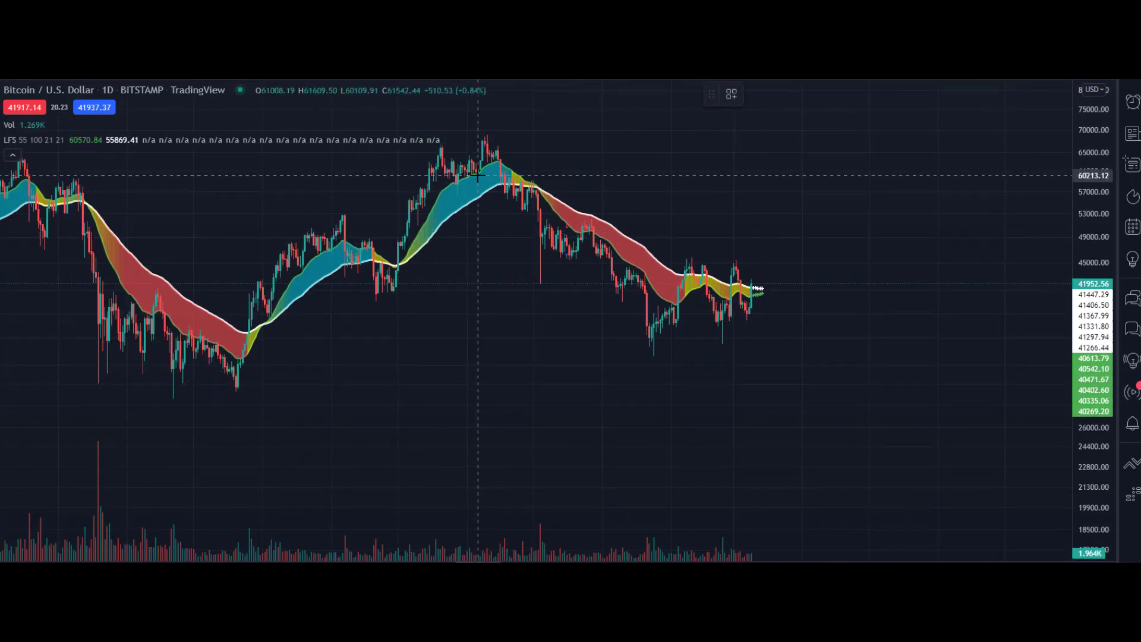
click(501, 160)
click(398, 265)
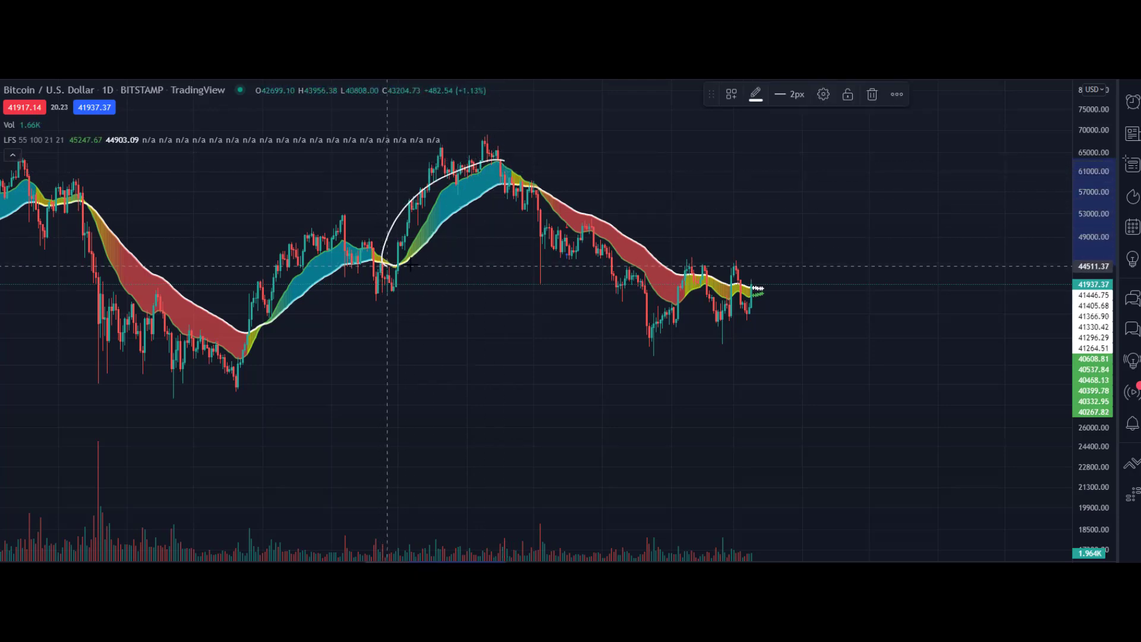
click(520, 158)
Step: Try green as the LFS indicator's Bull Color, then restore the default settings and apply them
click(92, 140)
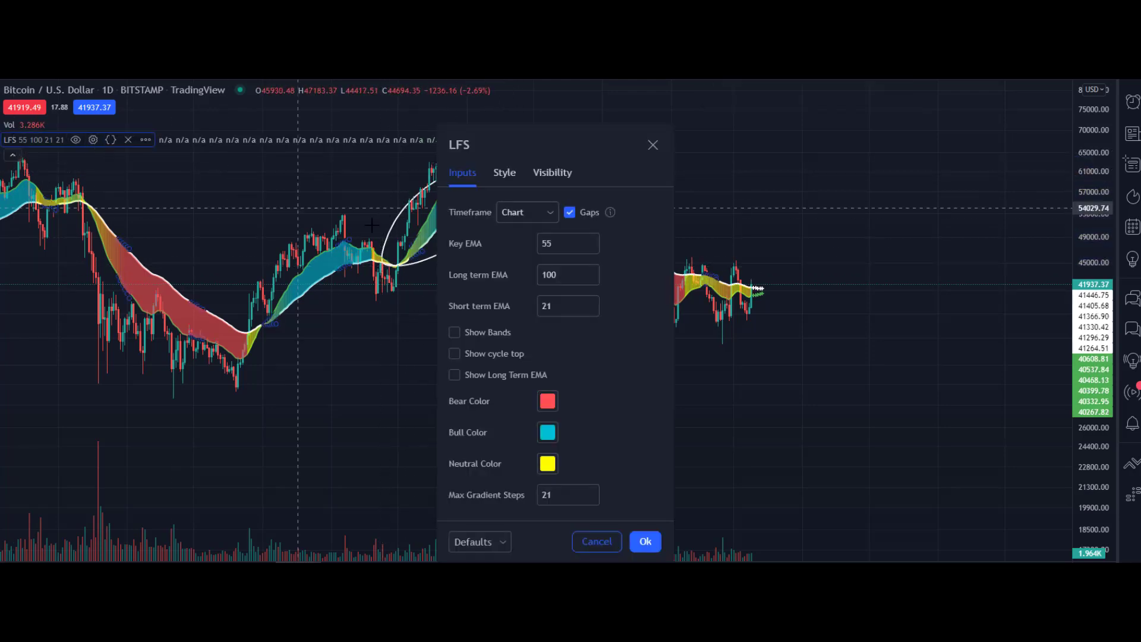
click(546, 434)
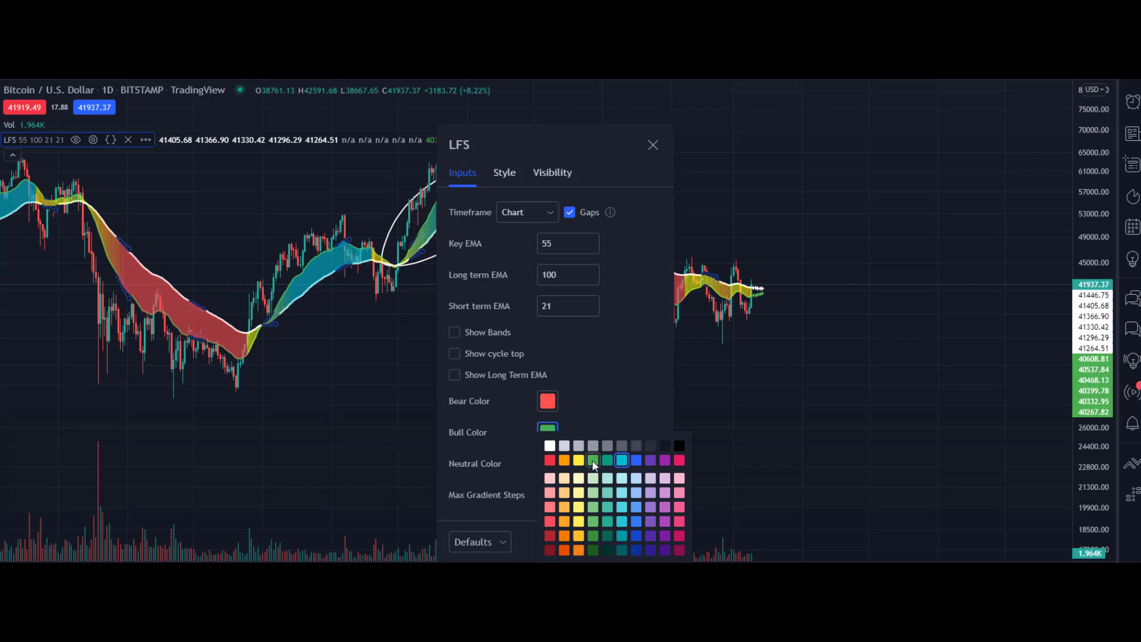
click(611, 387)
click(505, 541)
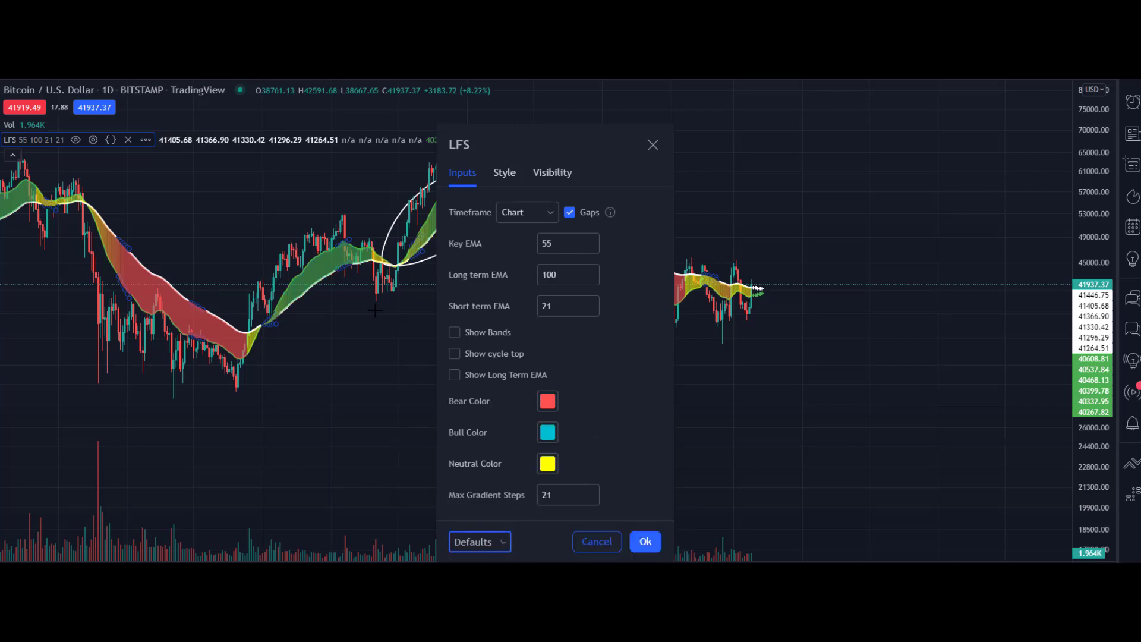
click(645, 541)
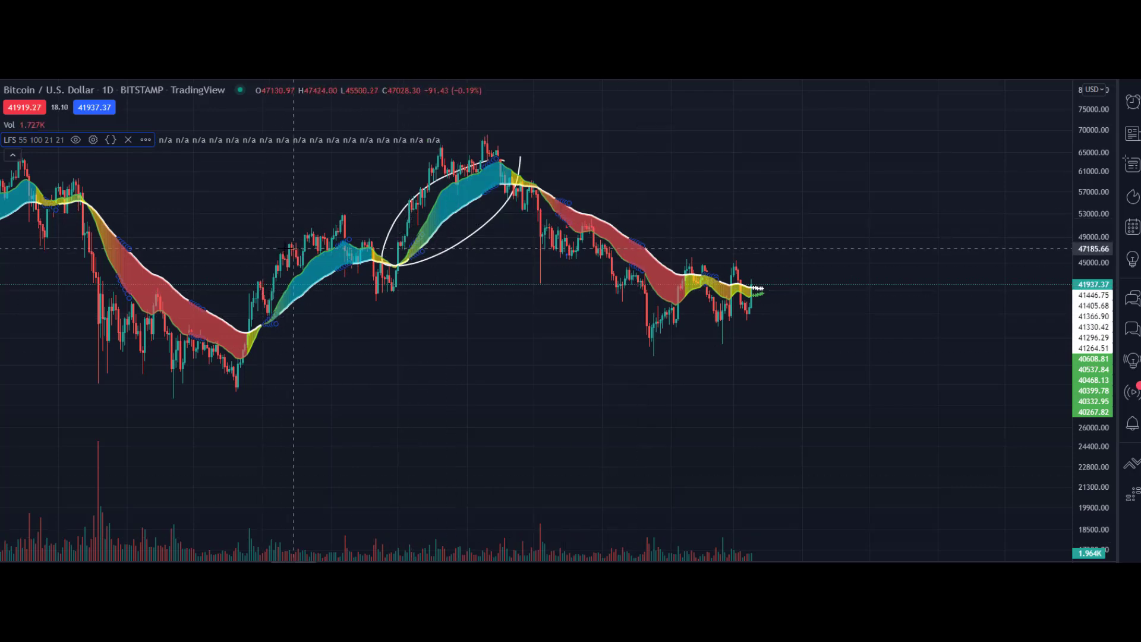
Step: Draw a slightly rising line above the price into the looped uptrend, then remove all drawings
key(alt+t)
drag(210, 222, 489, 191)
right_click(398, 395)
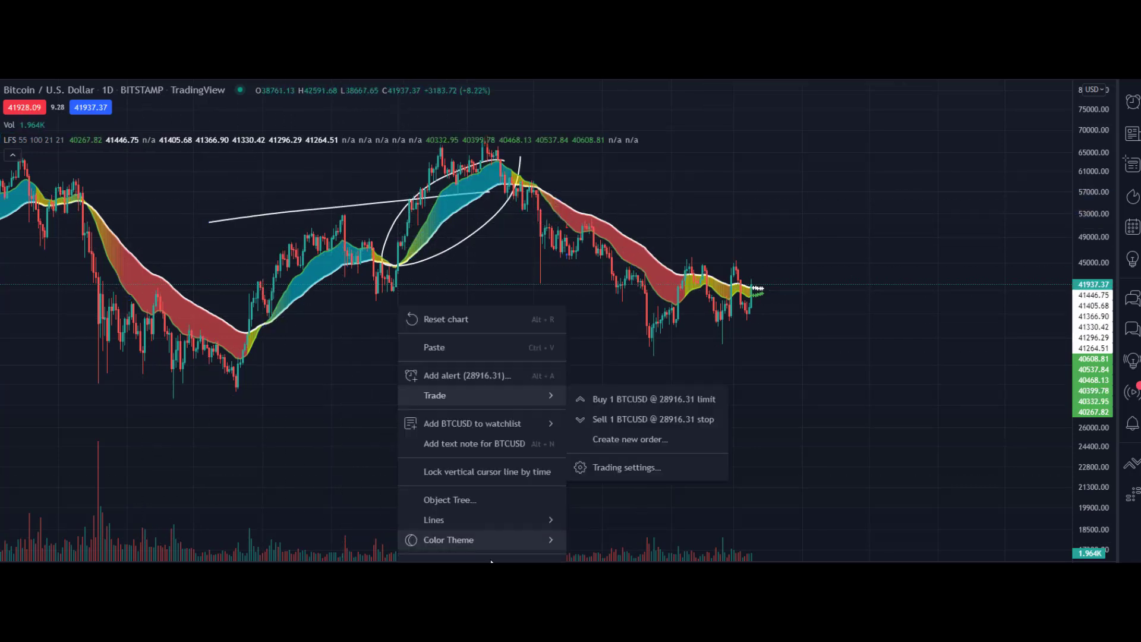
click(446, 569)
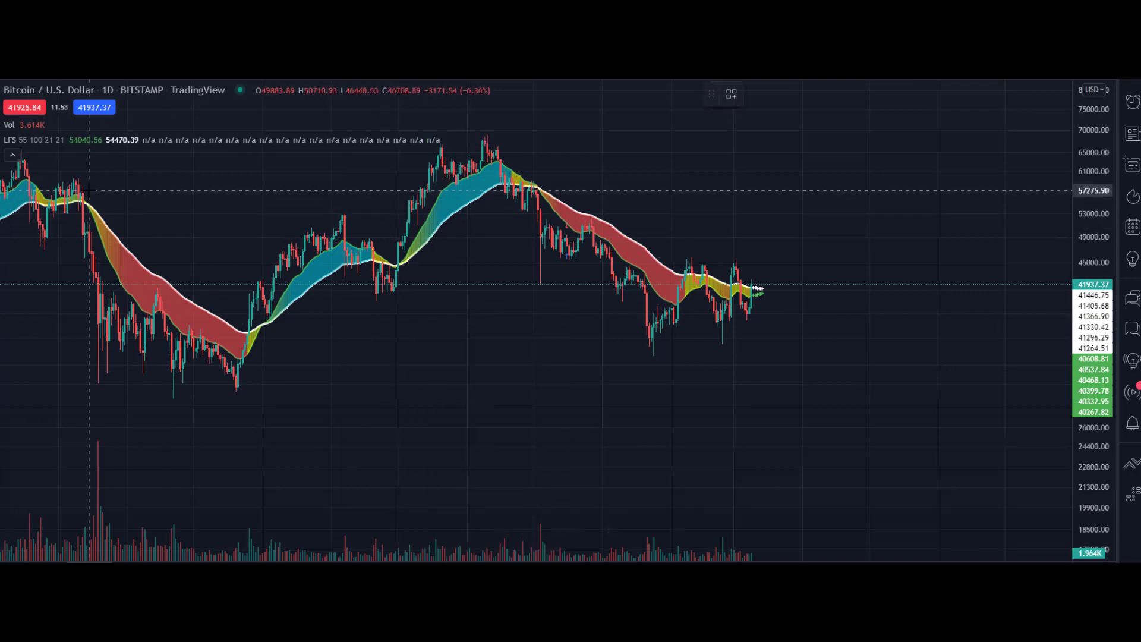
Step: Circle the yellow neutral zones of the trend ribbon, from the first top's reversal to the most recent candles
mouse_move(92, 188)
mouse_down()
mouse_move(37, 201)
mouse_move(107, 196)
mouse_up()
mouse_move(282, 321)
mouse_down()
mouse_move(245, 340)
mouse_move(274, 325)
mouse_up()
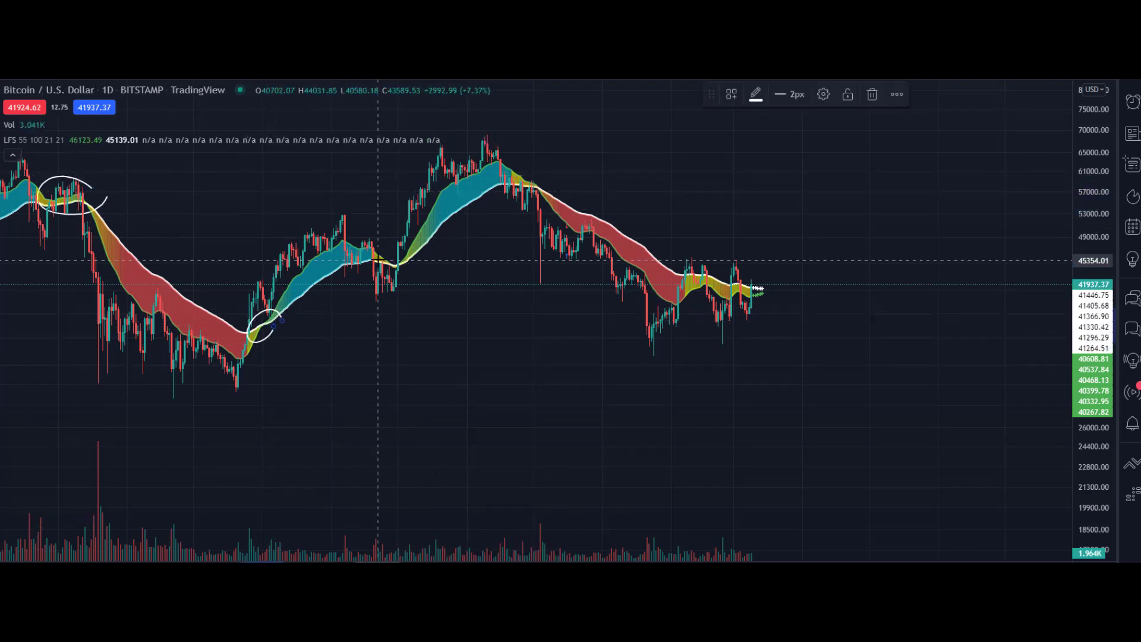
mouse_move(395, 249)
mouse_down()
mouse_move(374, 254)
mouse_move(407, 224)
mouse_up()
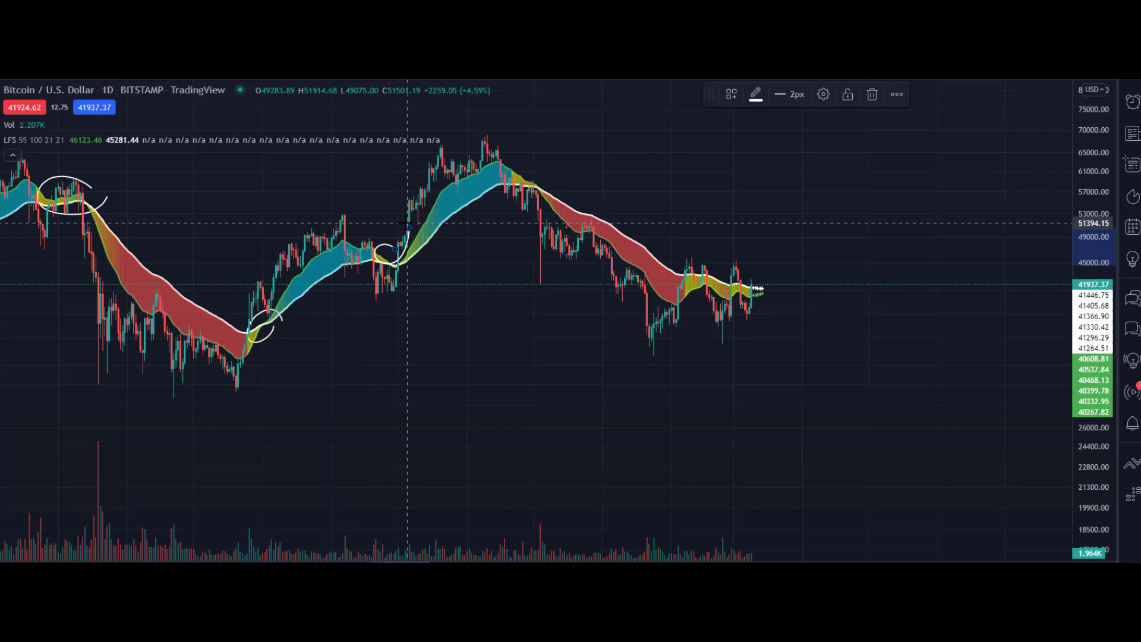
drag(535, 179, 538, 194)
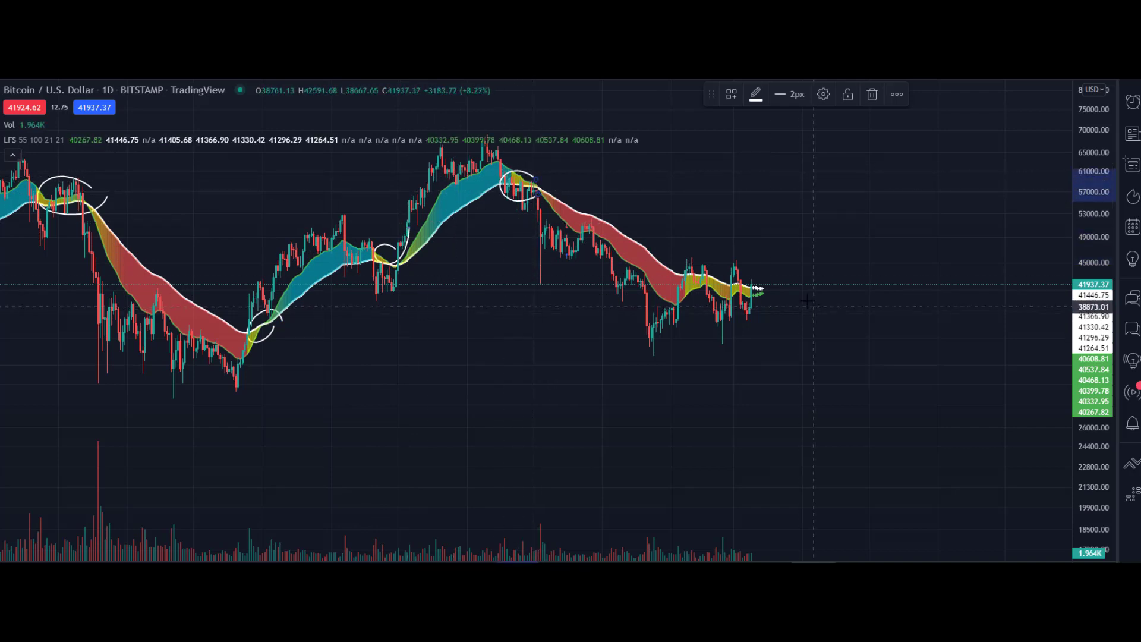
mouse_move(750, 278)
mouse_down()
mouse_move(689, 279)
mouse_move(764, 292)
mouse_up()
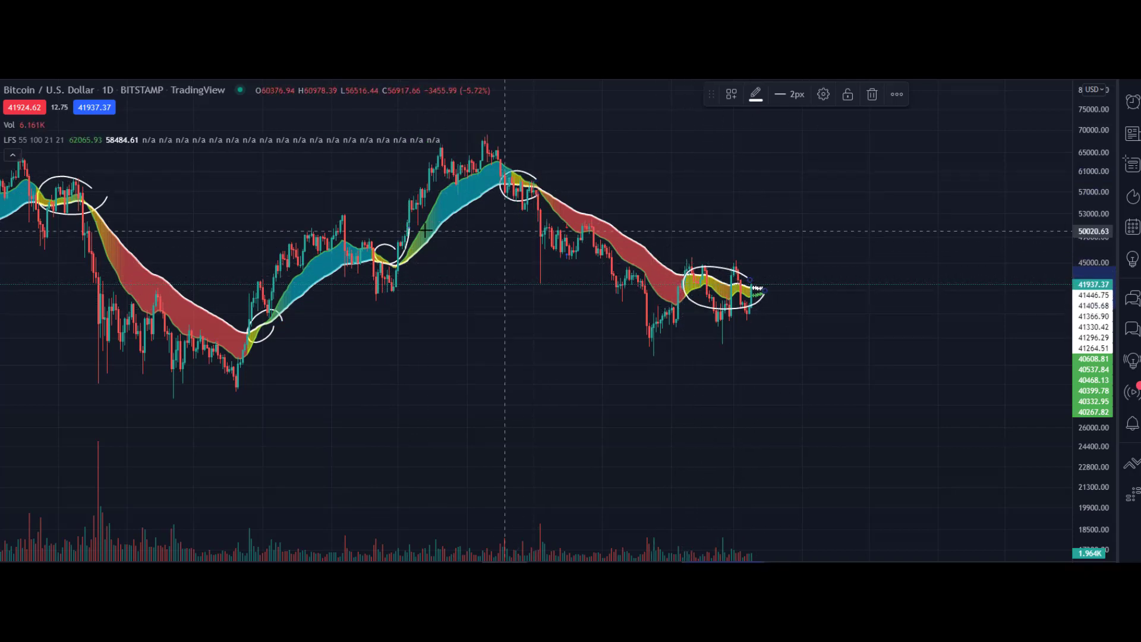
scroll(425, 229, down, 3)
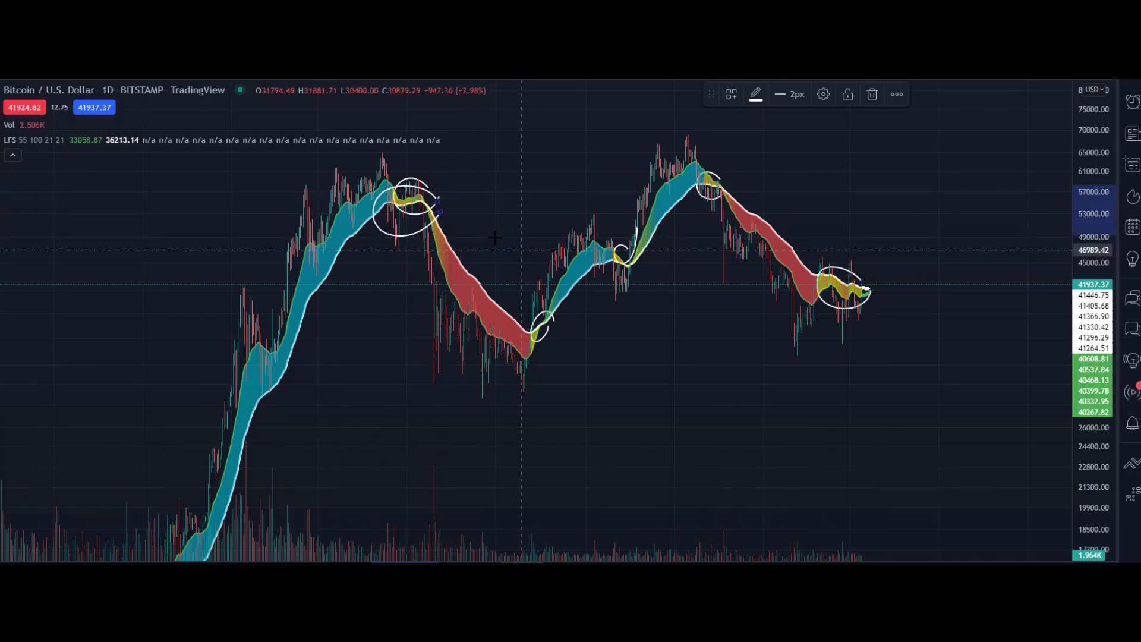
scroll(477, 338, up, 3)
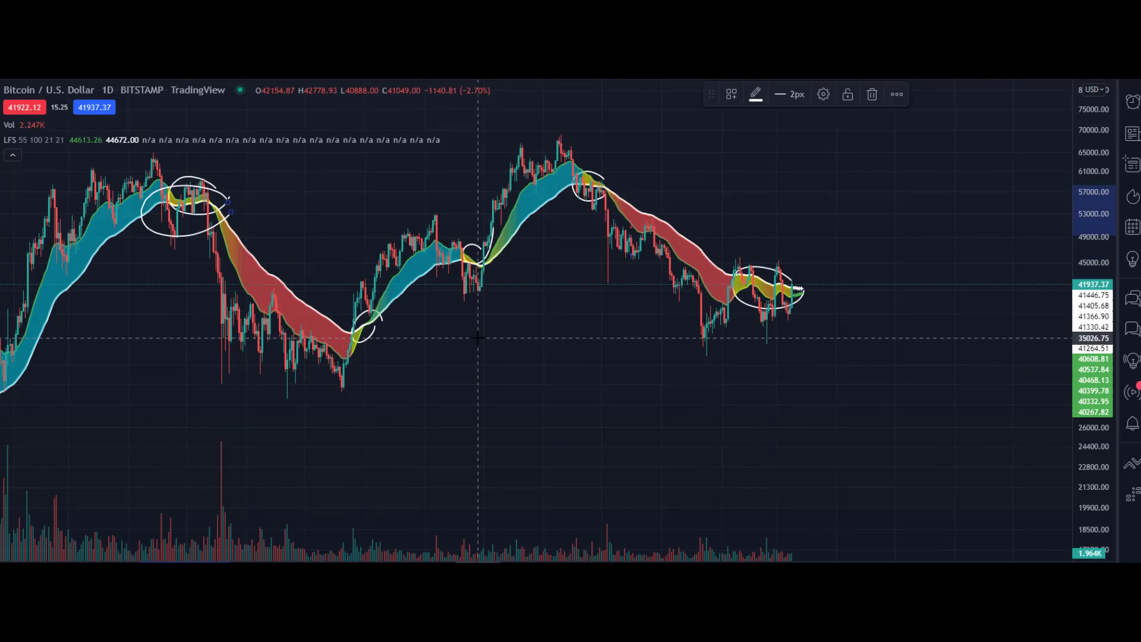
Step: Remove all drawings from the Bitcoin chart
right_click(559, 387)
click(601, 572)
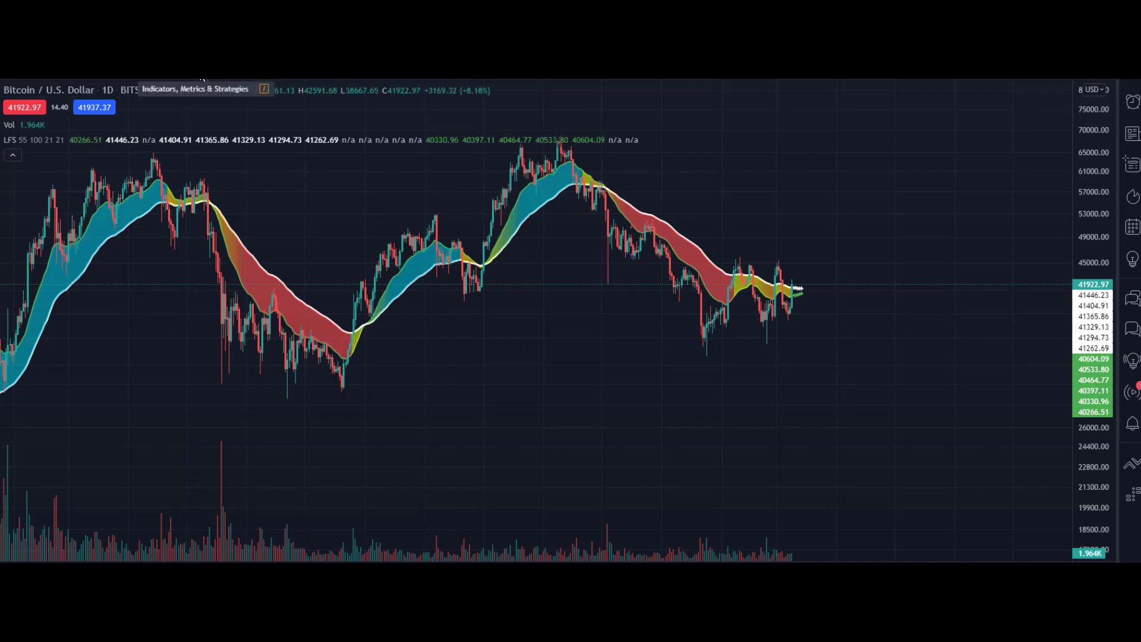
Step: Search the indicator library for "sque" and add the Squeeze Momentum Indicator [LazyBear] to the chart
click(202, 77)
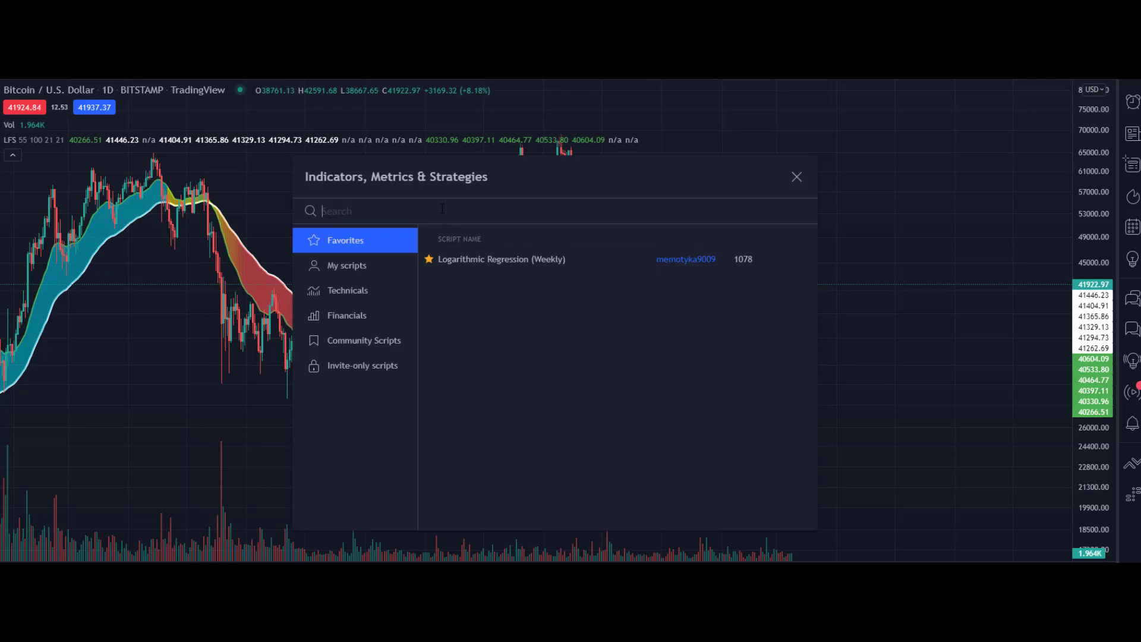
text(sq)
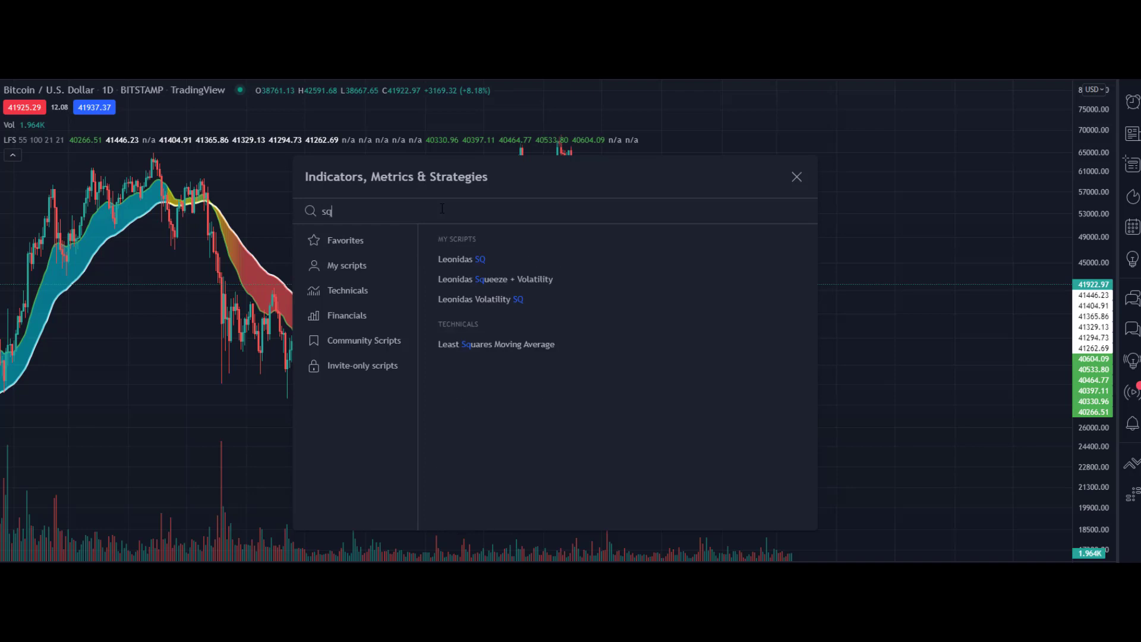
text(ueze)
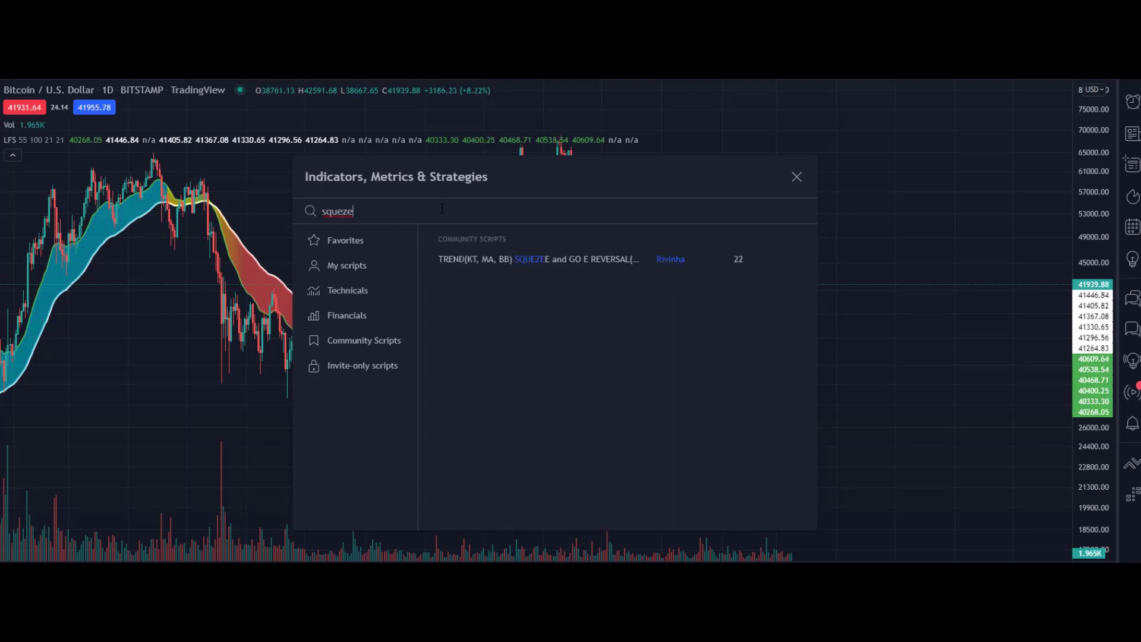
key(BackSpace)
key(BackSpace)
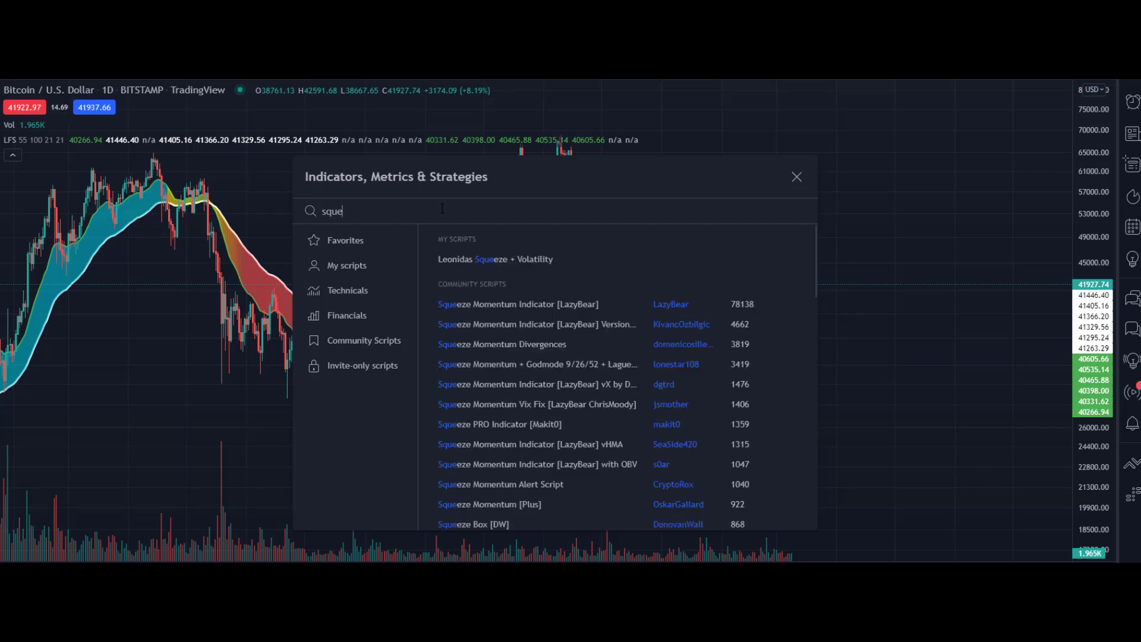
scroll(522, 344, down, 3)
scroll(526, 345, up, 2)
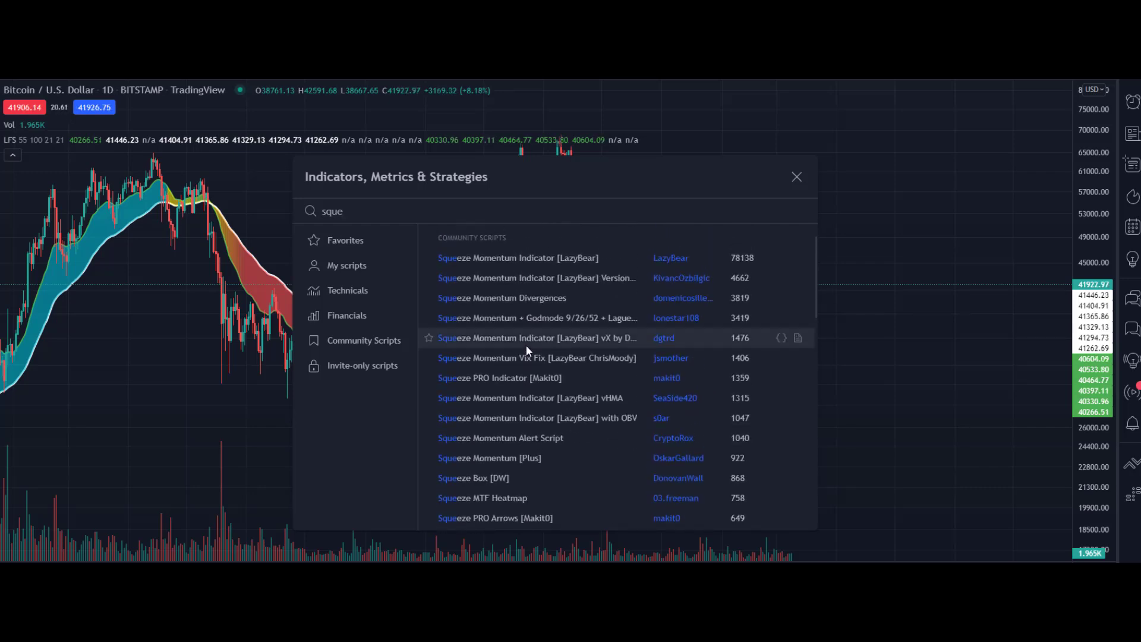
scroll(526, 345, up, 1)
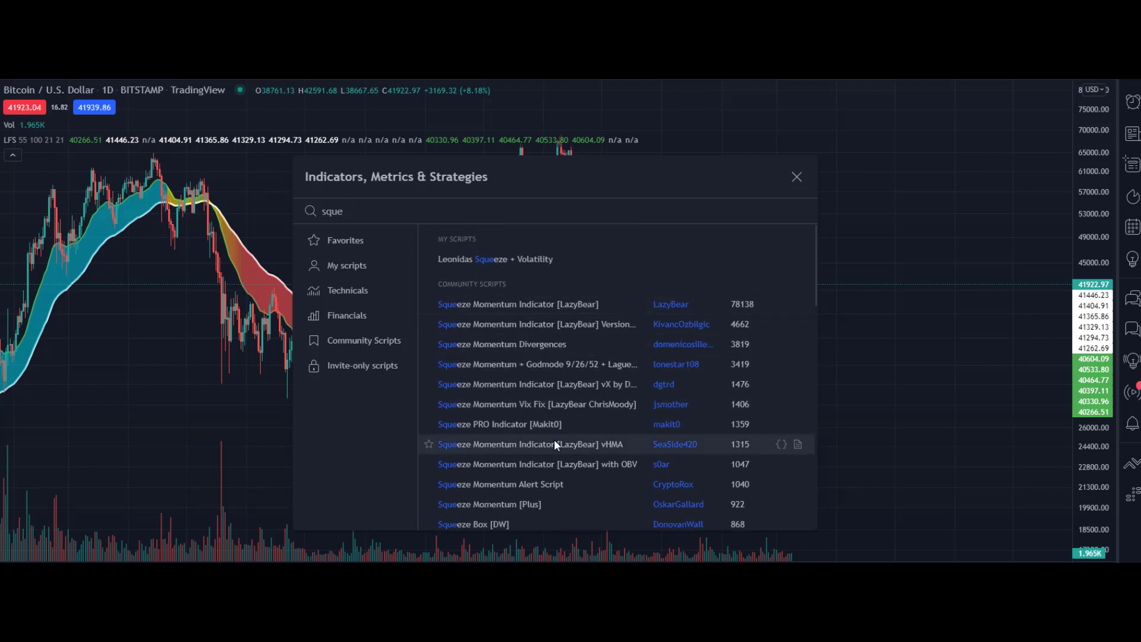
click(534, 300)
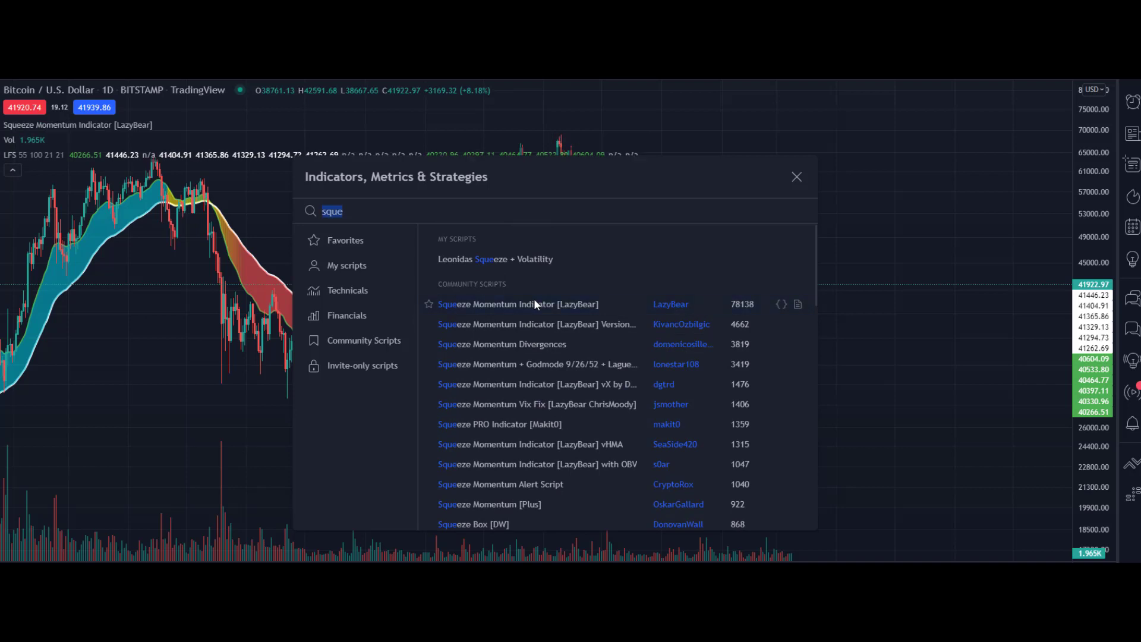
click(797, 177)
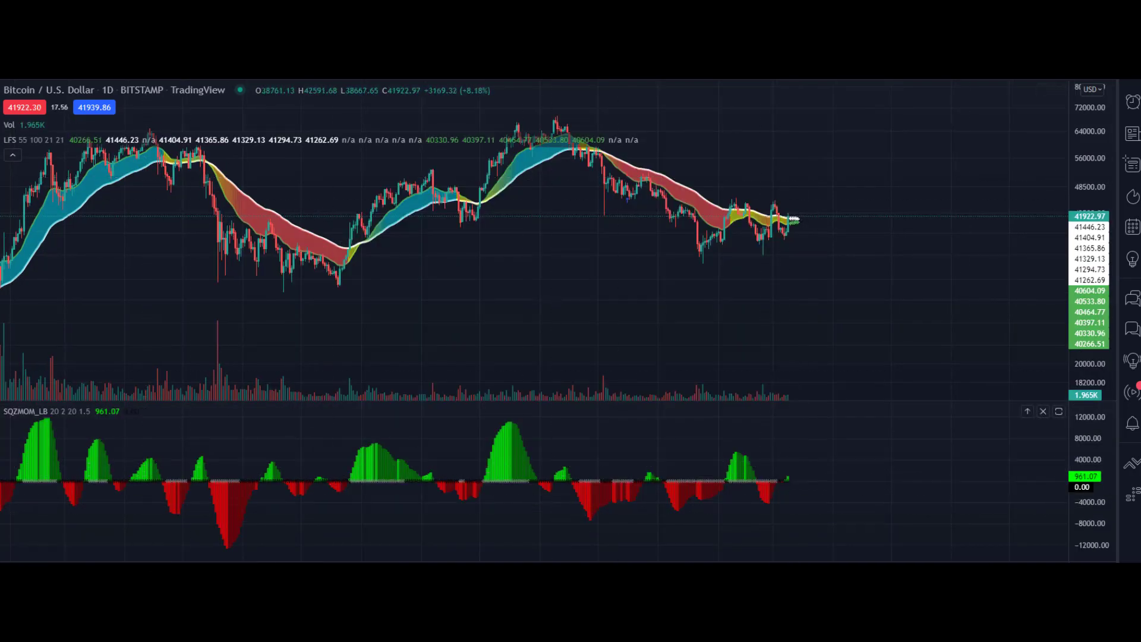
Step: Examine the SQZMOM_LB histogram in its maximized pane, restore the layout, and remove the indicator
scroll(493, 488, up, 4)
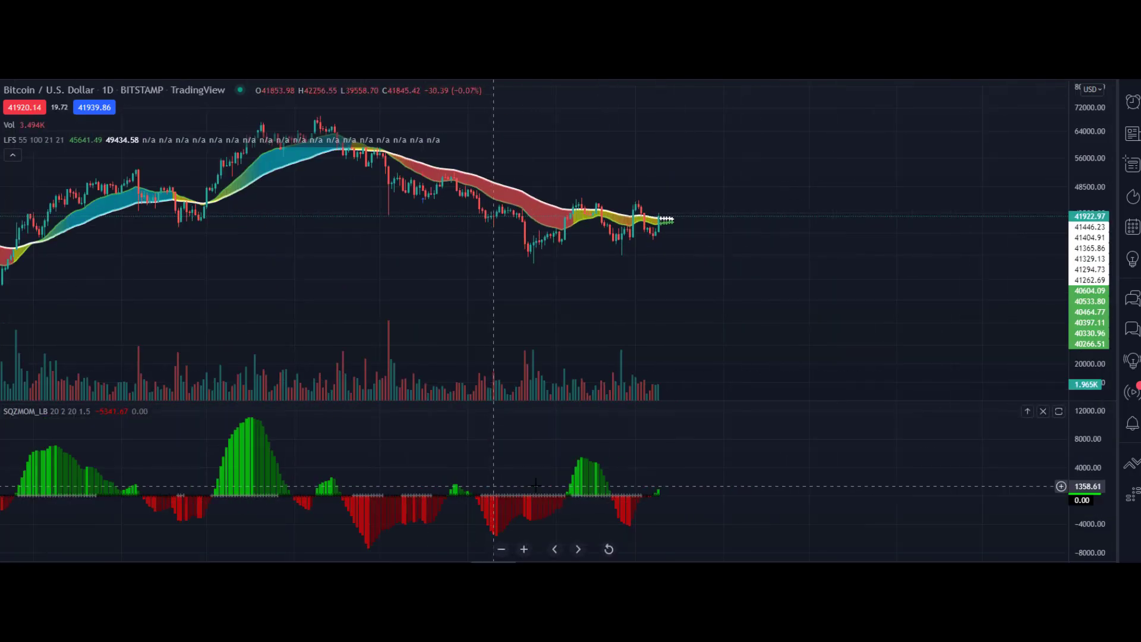
double_click(716, 484)
scroll(489, 391, up, 3)
scroll(504, 384, down, 4)
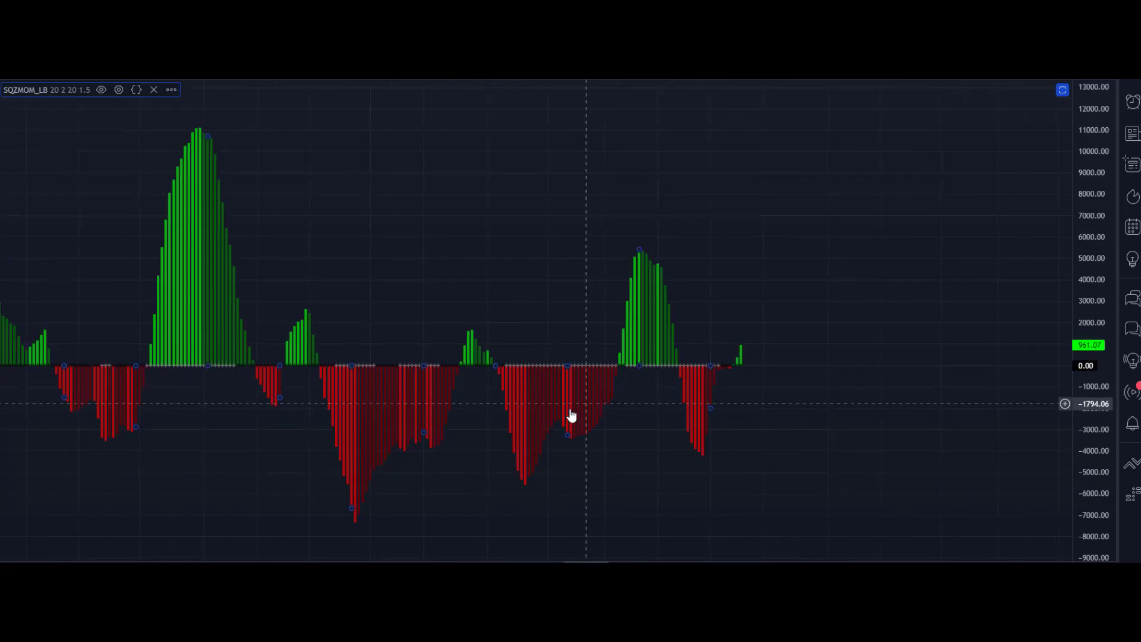
double_click(520, 331)
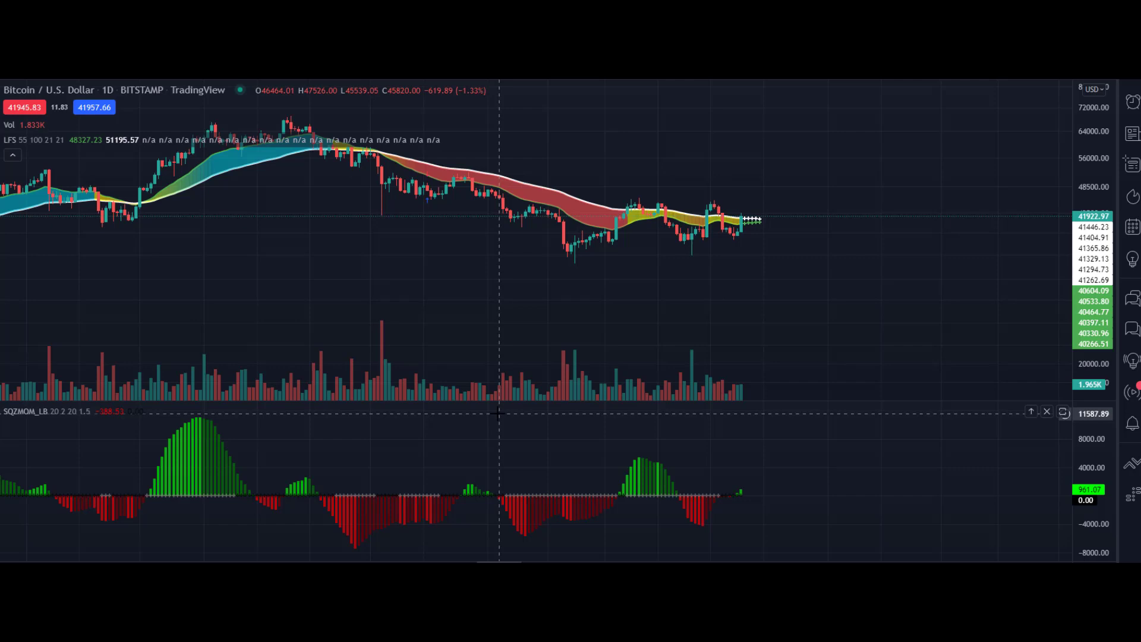
double_click(808, 458)
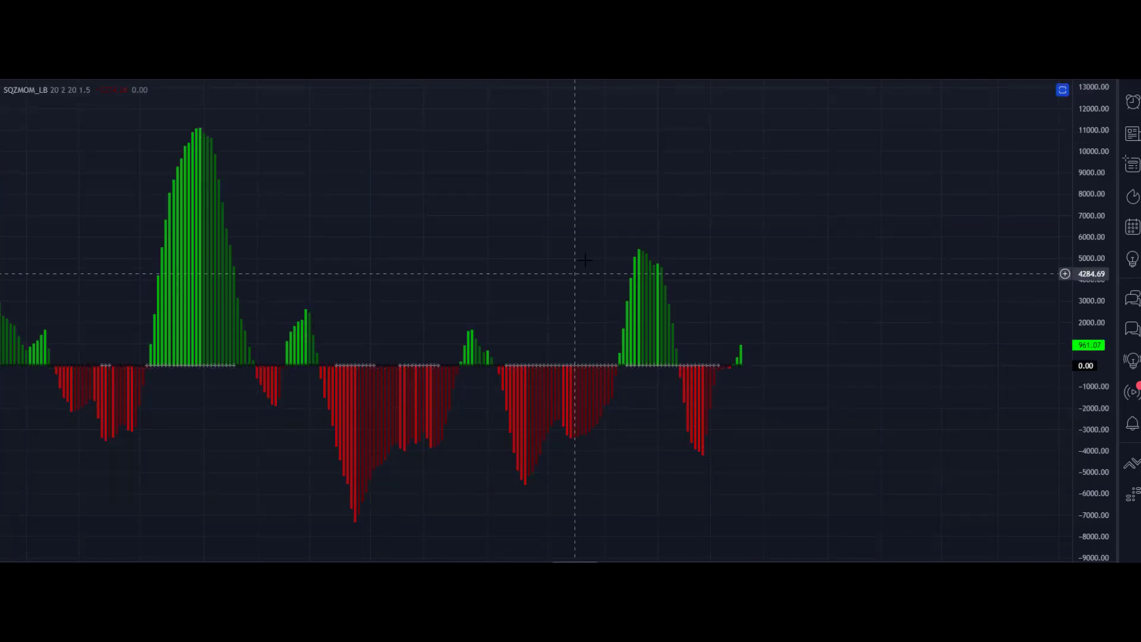
double_click(809, 408)
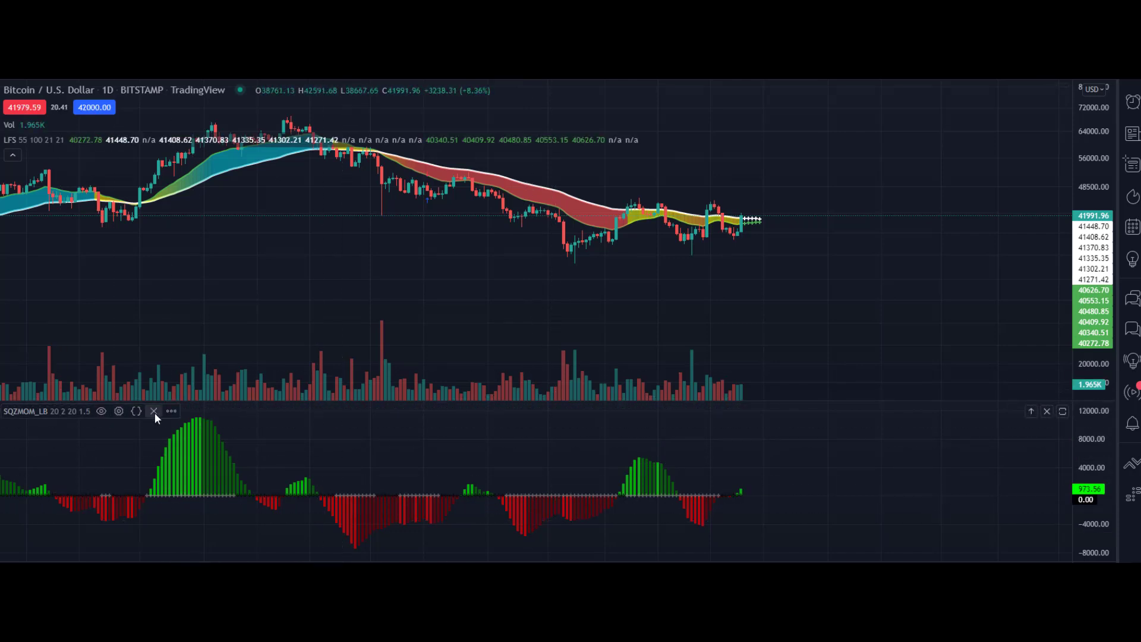
click(154, 412)
Step: Search the indicator library for "leonidas" and add the community script Leonidas Squeeze Momentum System to the chart
key(/)
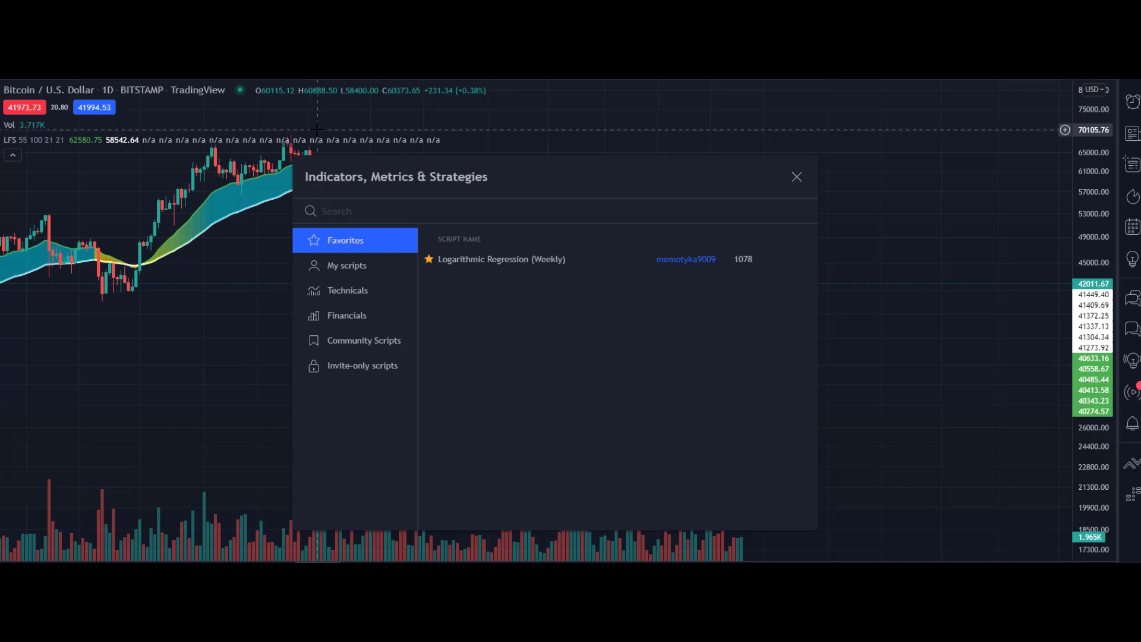
text(le)
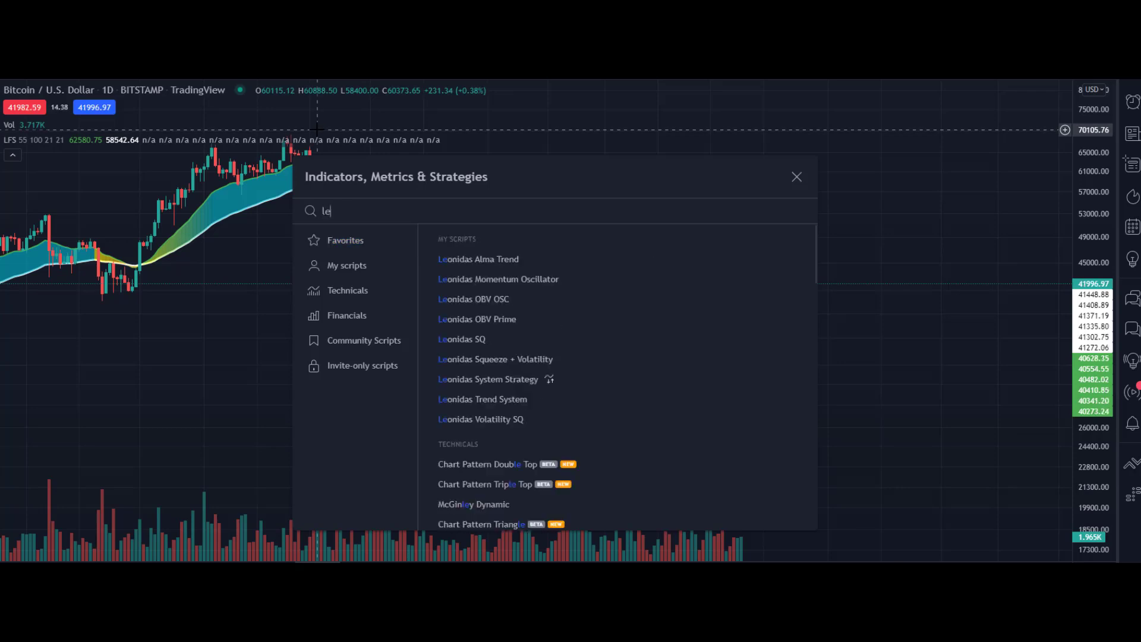
text(onidas)
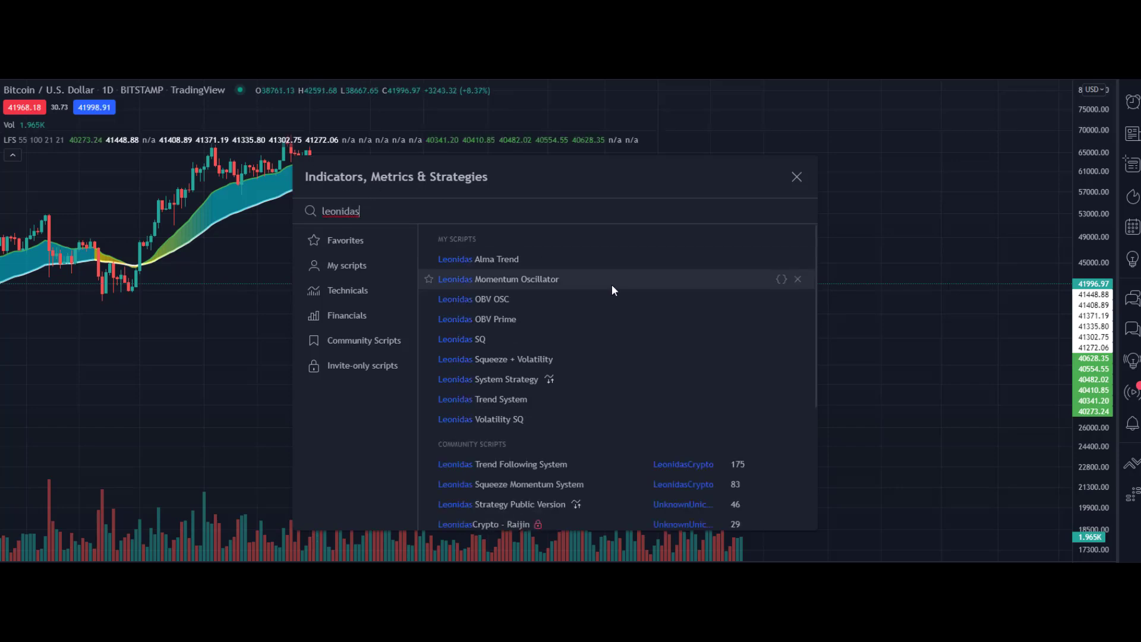
scroll(639, 410, down, 3)
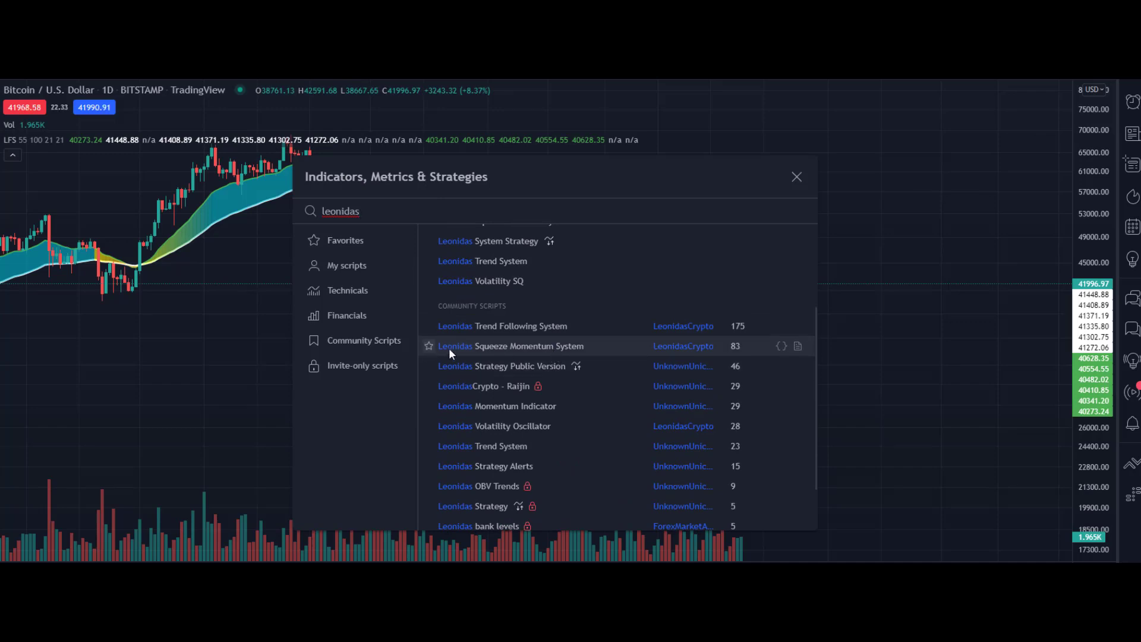
click(481, 345)
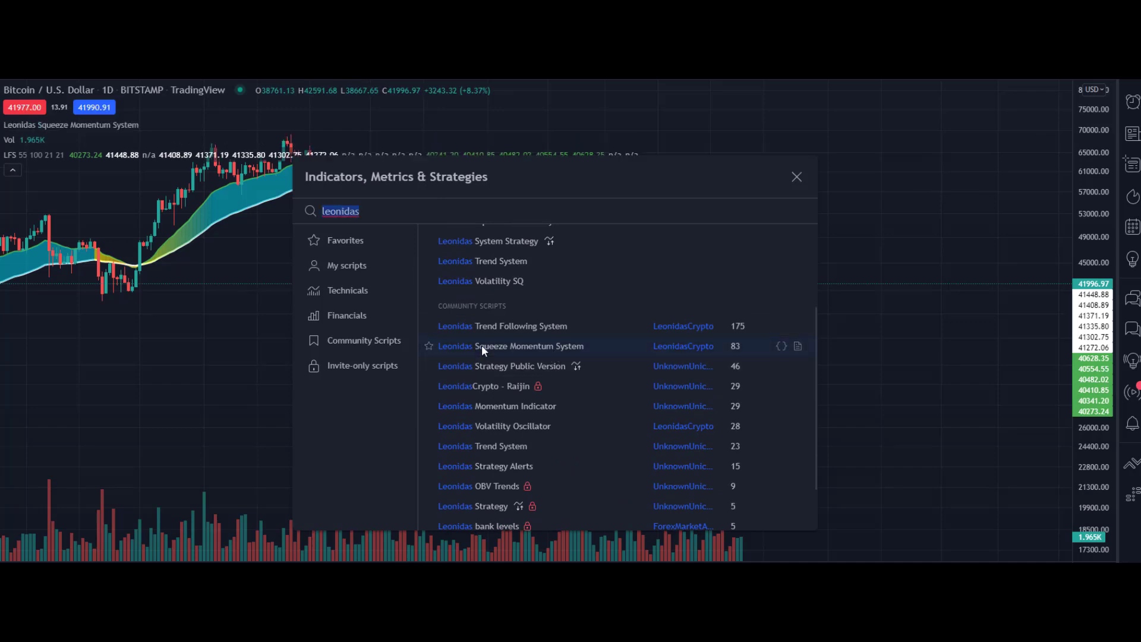
click(796, 176)
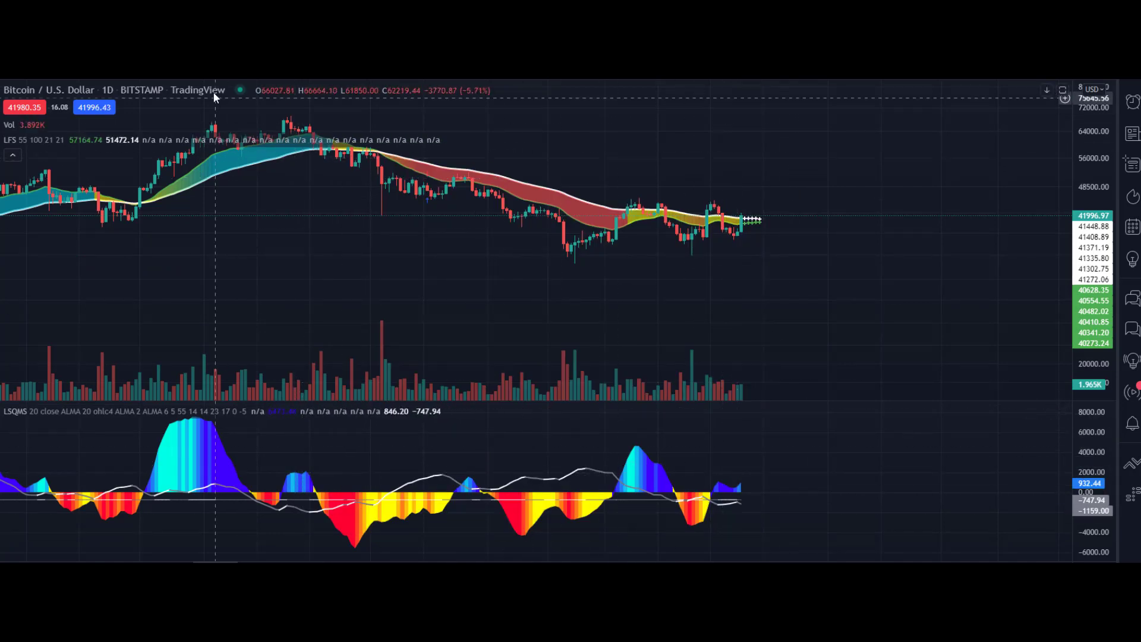
Step: Search the indicator library for "squ" and add the Squeeze Momentum Indicator [LazyBear] alongside LSQMS for comparison
click(222, 70)
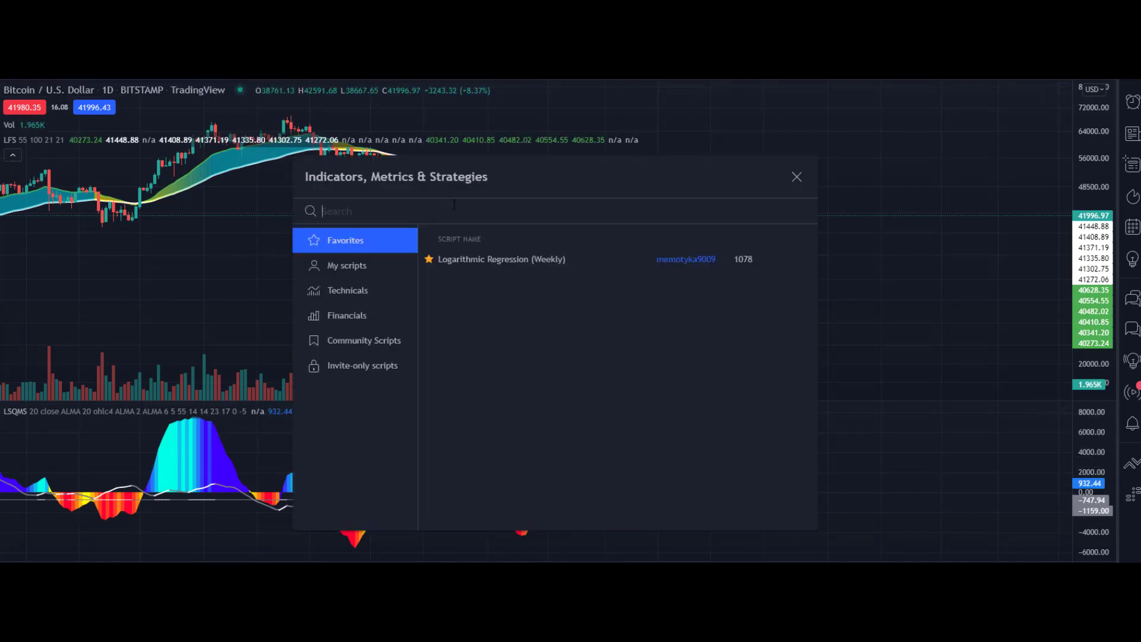
text(suq)
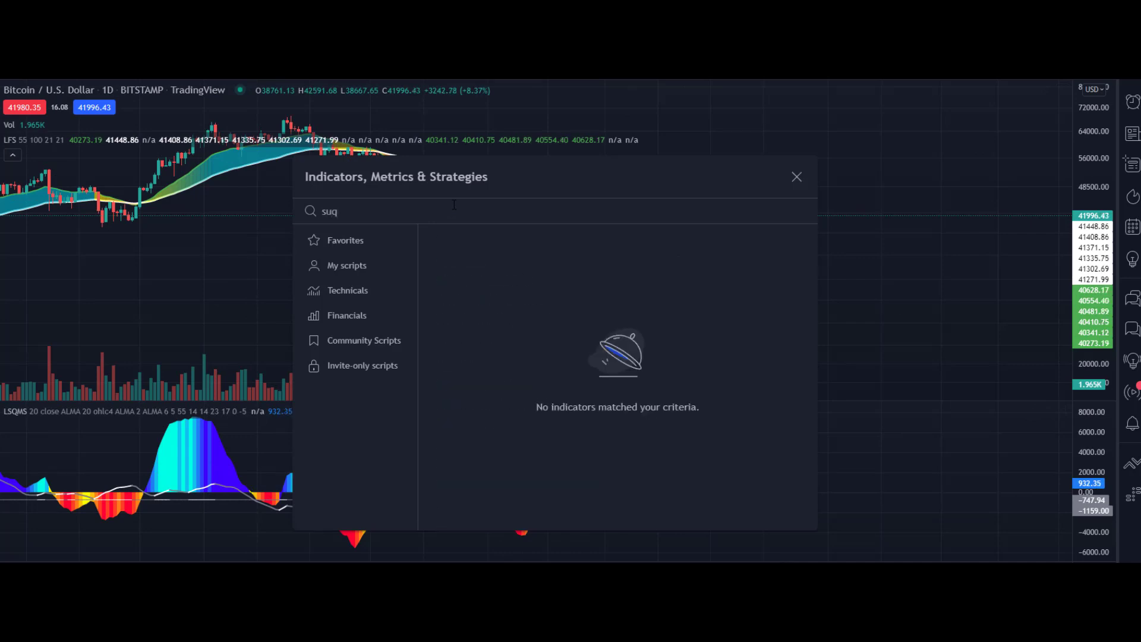
key(BackSpace)
key(BackSpace)
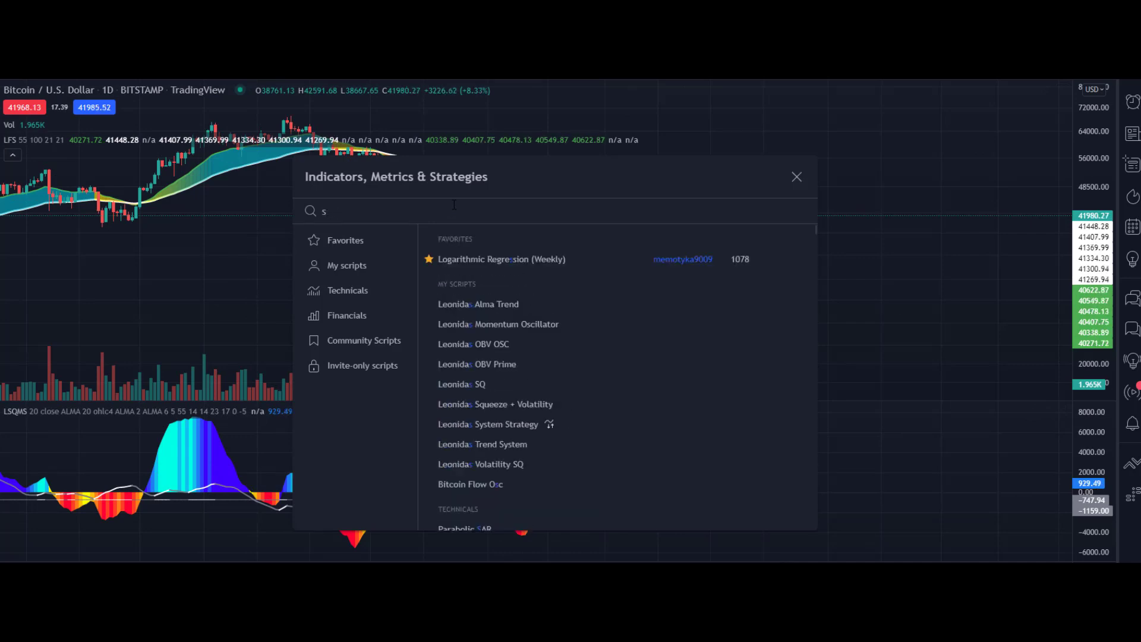
text(qu)
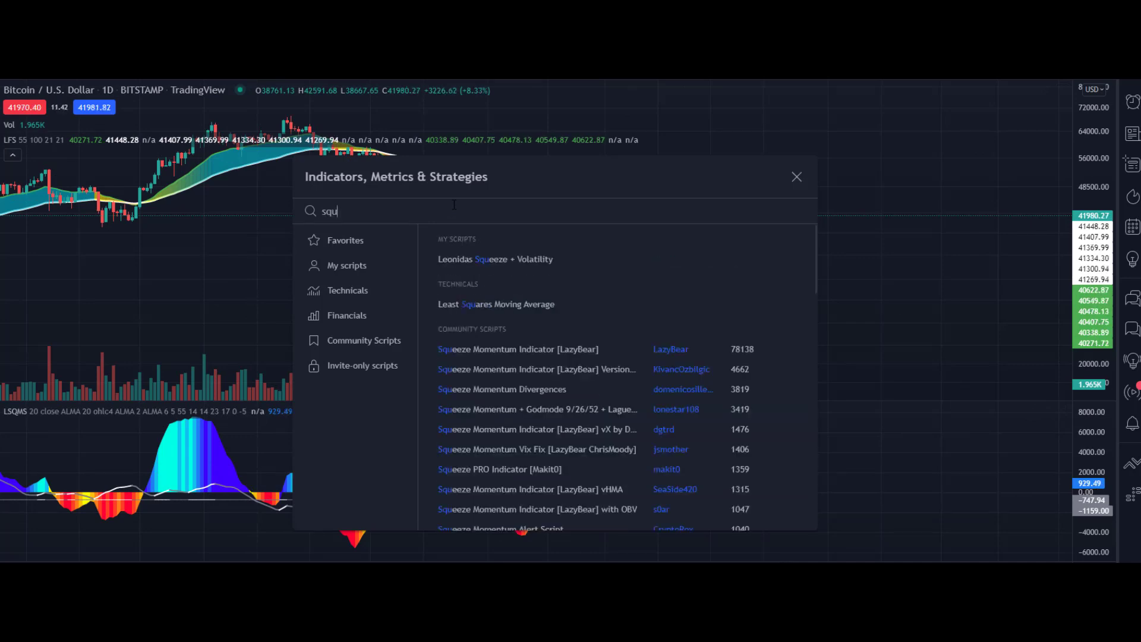
click(624, 351)
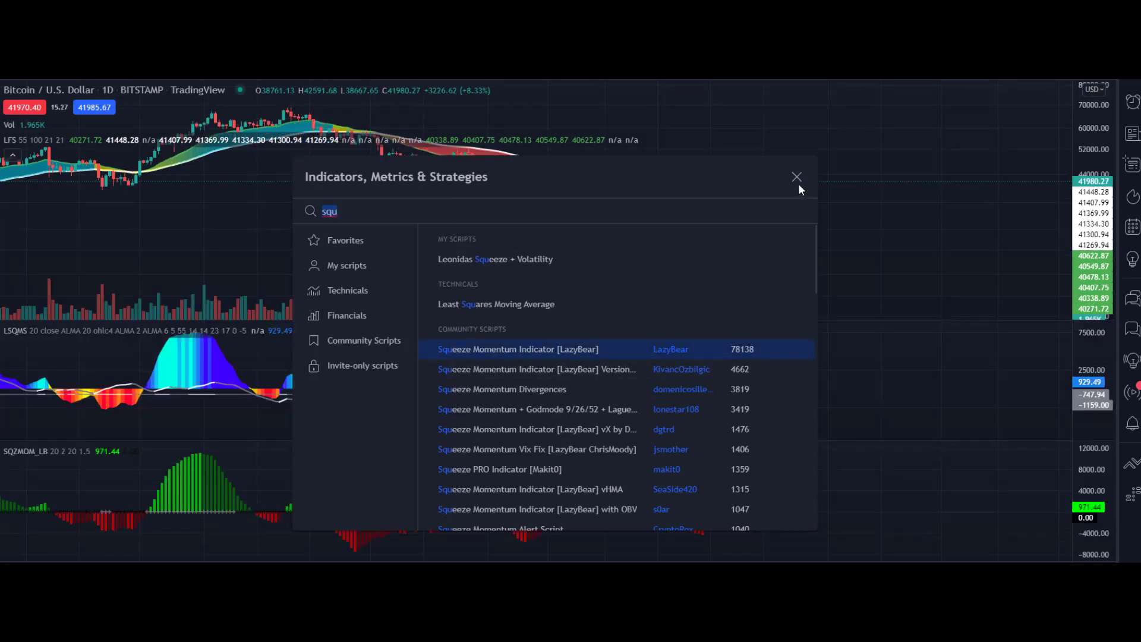
click(796, 178)
Step: Circle the highest green peak and a later red section in SQZMOM_LB, plus the fading blue peak and a yellow section in LSQMS
drag(337, 432, 558, 425)
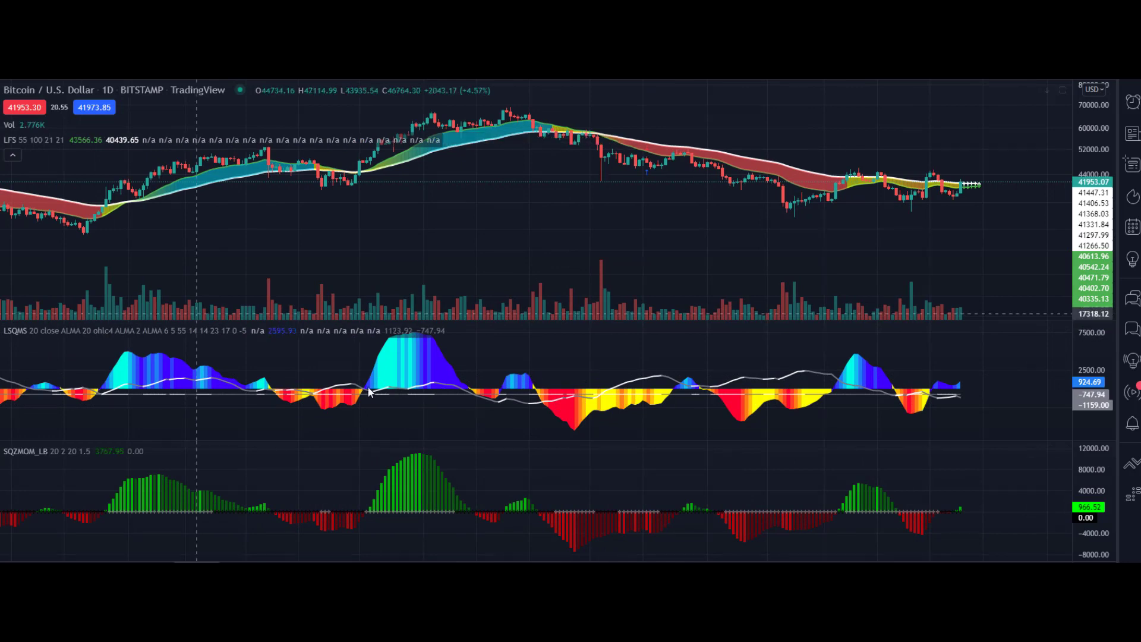
mouse_move(492, 463)
mouse_down()
mouse_move(438, 503)
mouse_move(469, 471)
mouse_up()
mouse_move(461, 363)
mouse_down()
mouse_move(409, 373)
mouse_move(461, 386)
mouse_up()
mouse_move(672, 372)
mouse_down()
mouse_move(632, 361)
mouse_move(677, 379)
mouse_up()
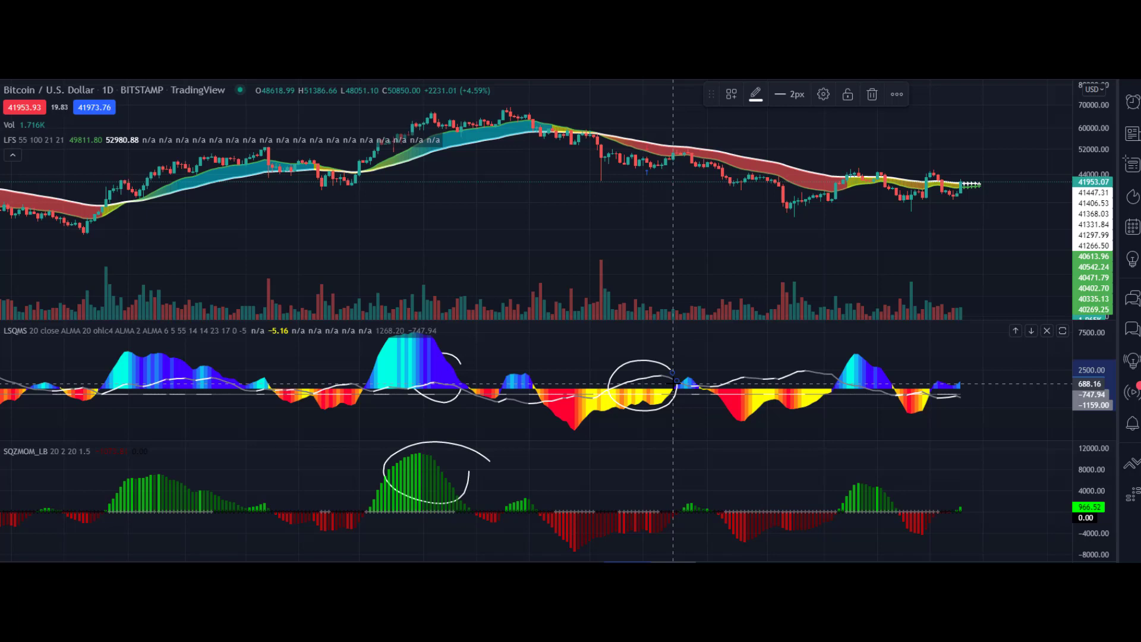
mouse_move(795, 491)
mouse_down()
mouse_move(658, 484)
mouse_move(761, 535)
mouse_move(775, 508)
mouse_up()
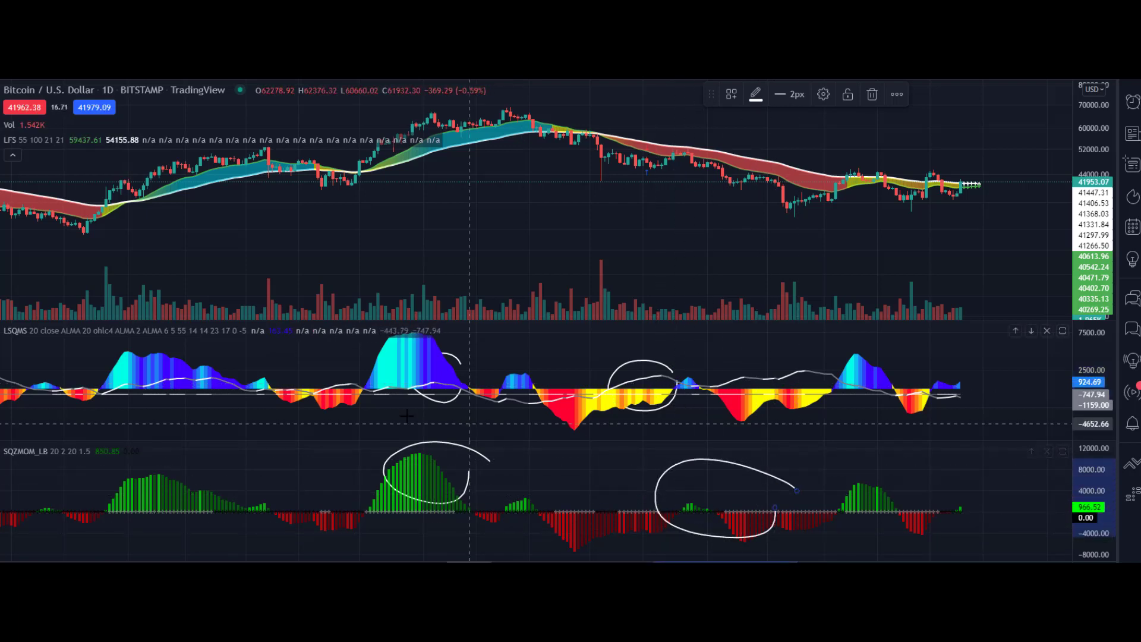
Step: Compare the input settings of the LSQMS indicator with those of SQZMOM_LB, closing both dialogs without edits
click(275, 330)
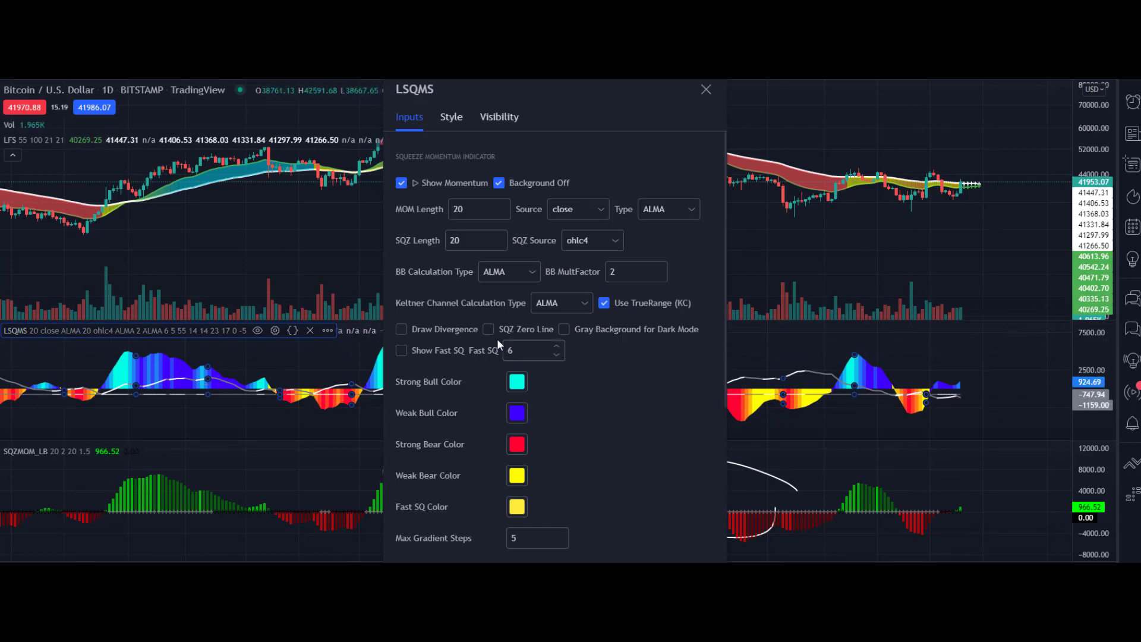
click(706, 89)
click(117, 452)
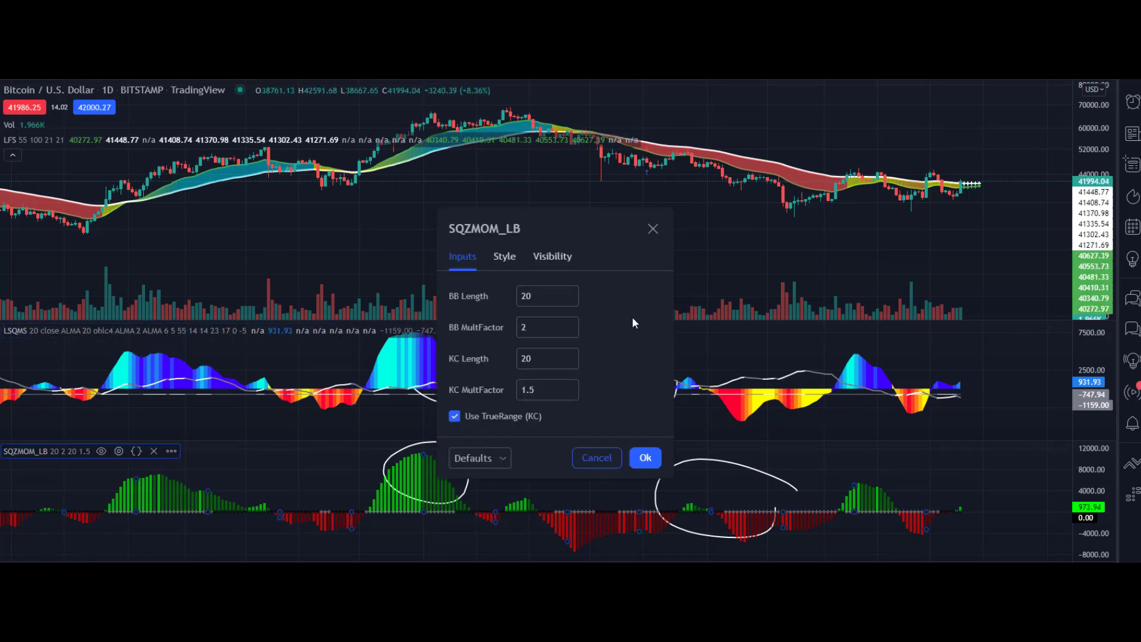
click(653, 229)
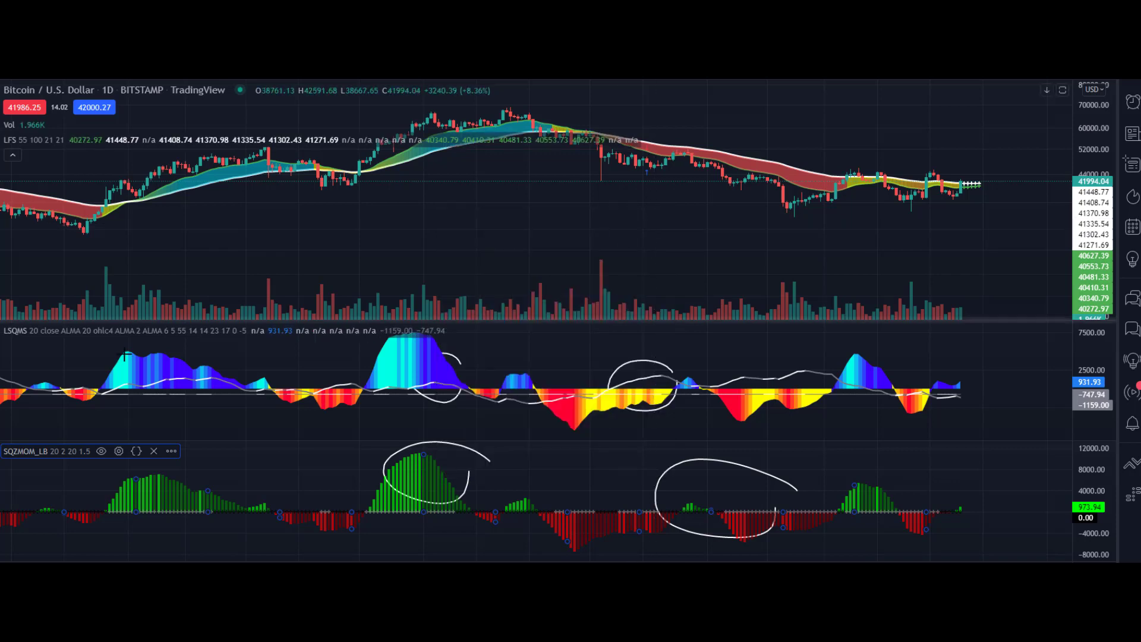
Step: Review the LSQMS indicator's momentum and directional movement inputs, and set Max Gradient Steps to 3
click(275, 331)
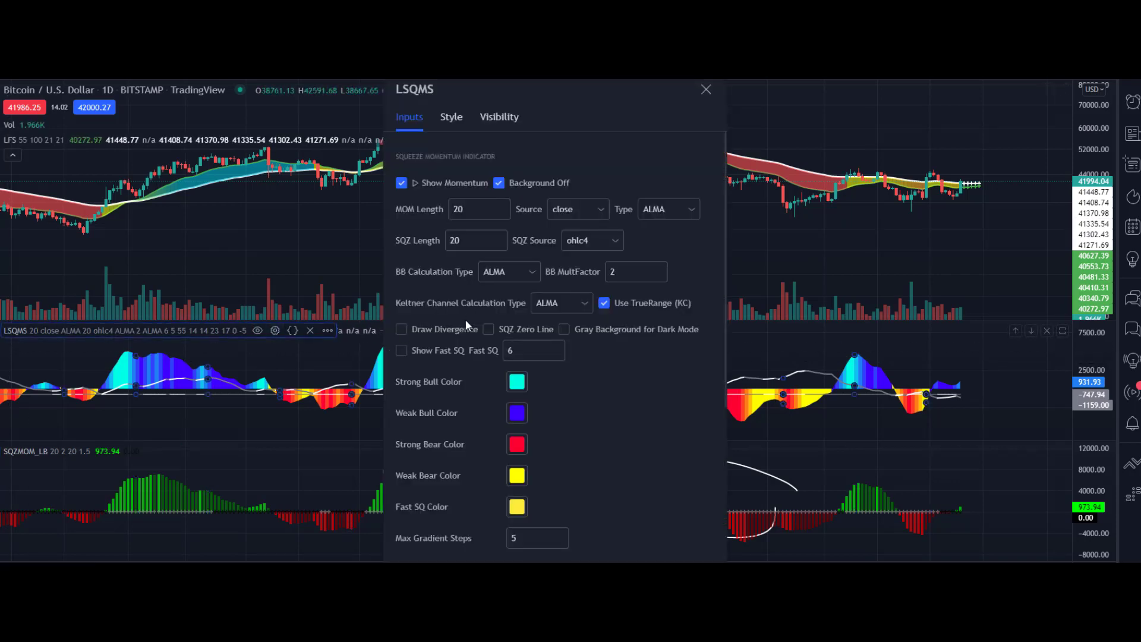
scroll(558, 405, down, 5)
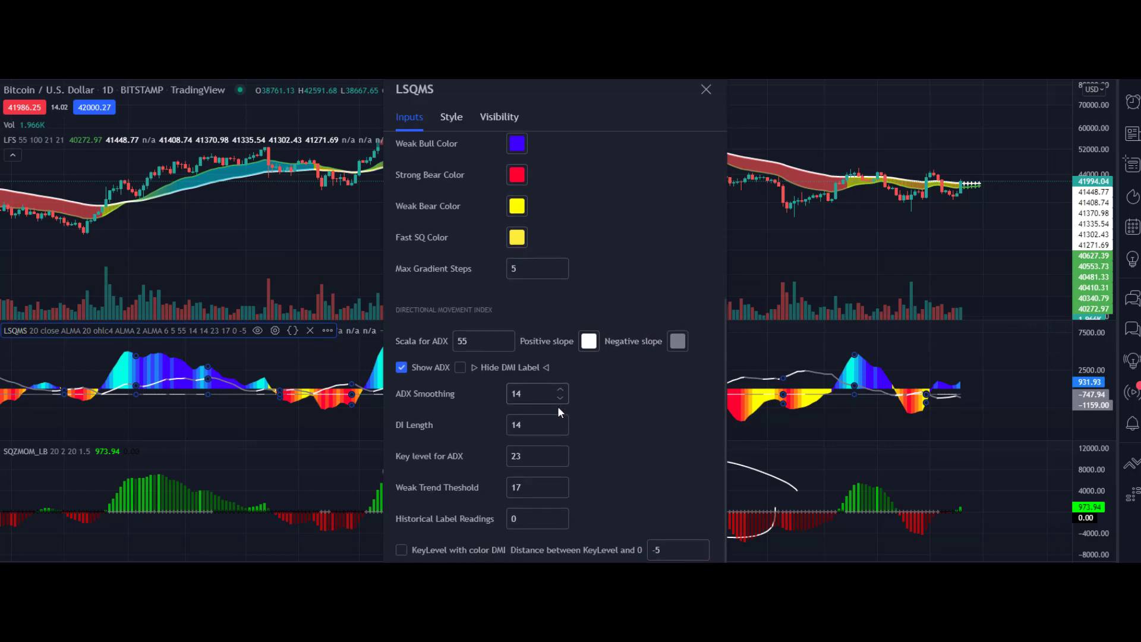
scroll(557, 405, up, 4)
scroll(559, 411, up, 1)
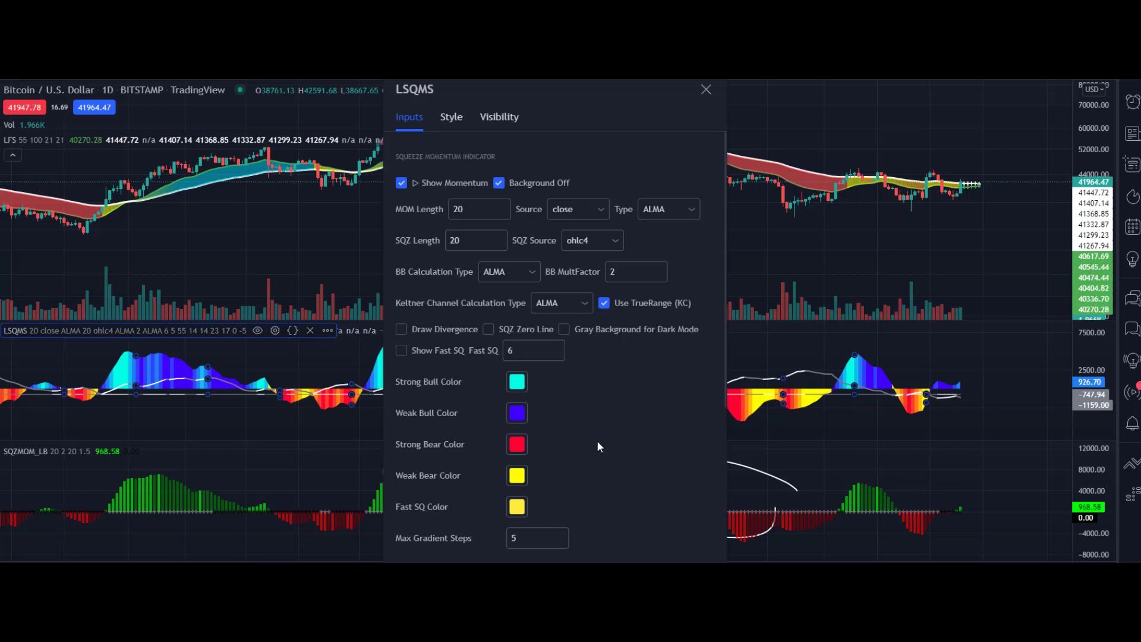
click(543, 538)
click(561, 542)
click(561, 542)
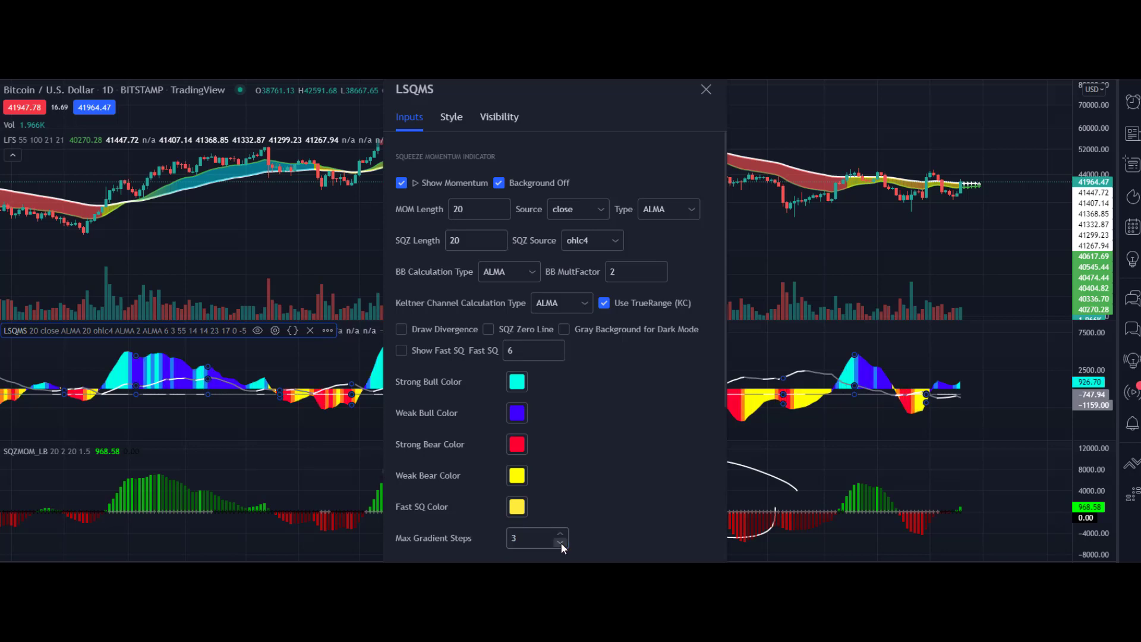
Step: Review the remaining LSQMS inputs, close the settings, and remove the Squeeze Momentum Indicator [LazyBear] from the chart
scroll(508, 466, down, 2)
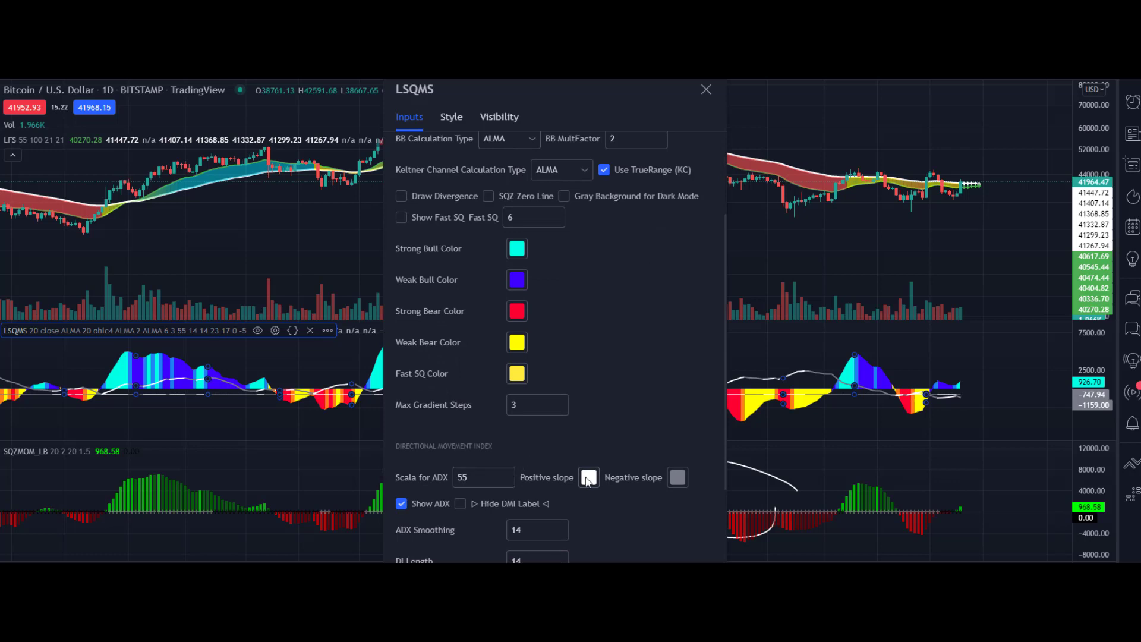
scroll(603, 474, down, 2)
key(Escape)
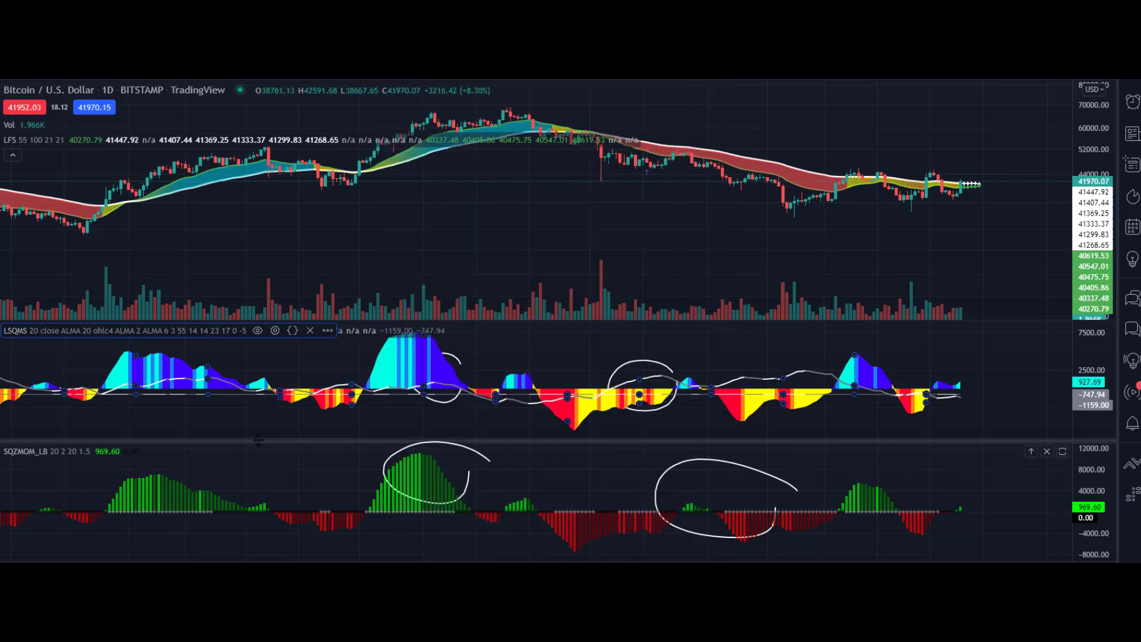
click(153, 451)
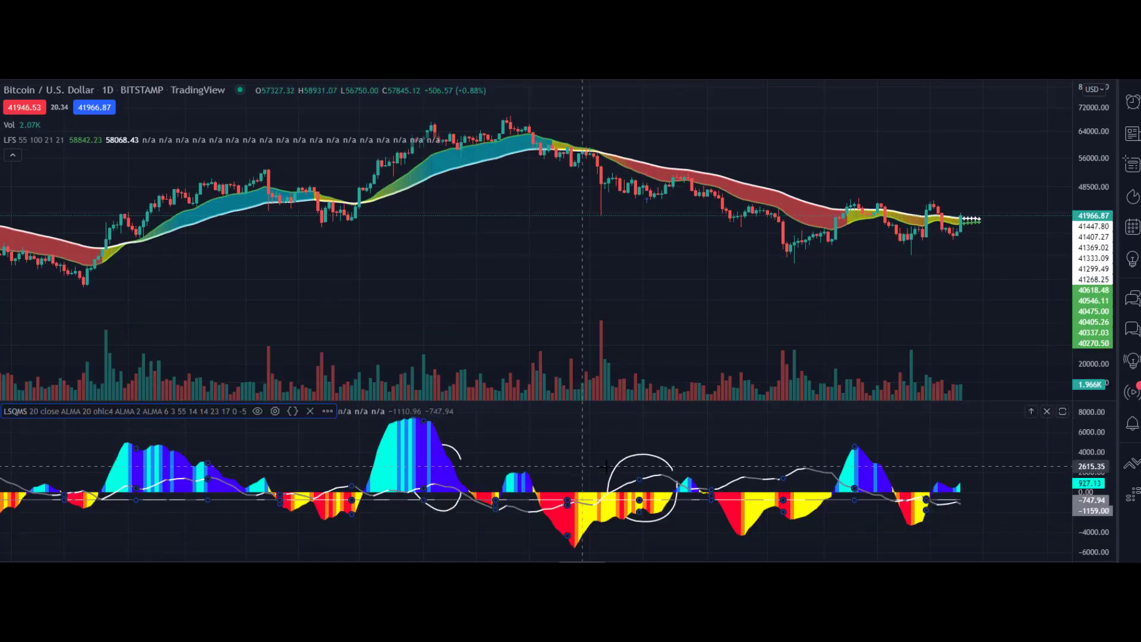
Step: Enlarge the LSQMS pane, circle the spot just below zero ahead of the middle red section, and clear all drawings
click(680, 437)
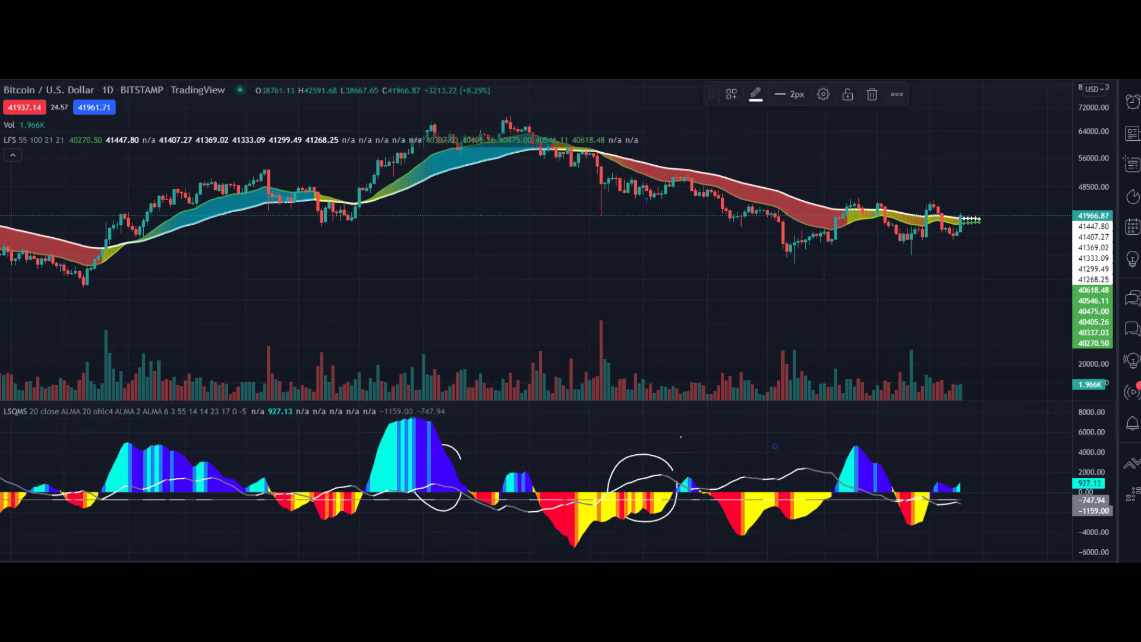
double_click(979, 509)
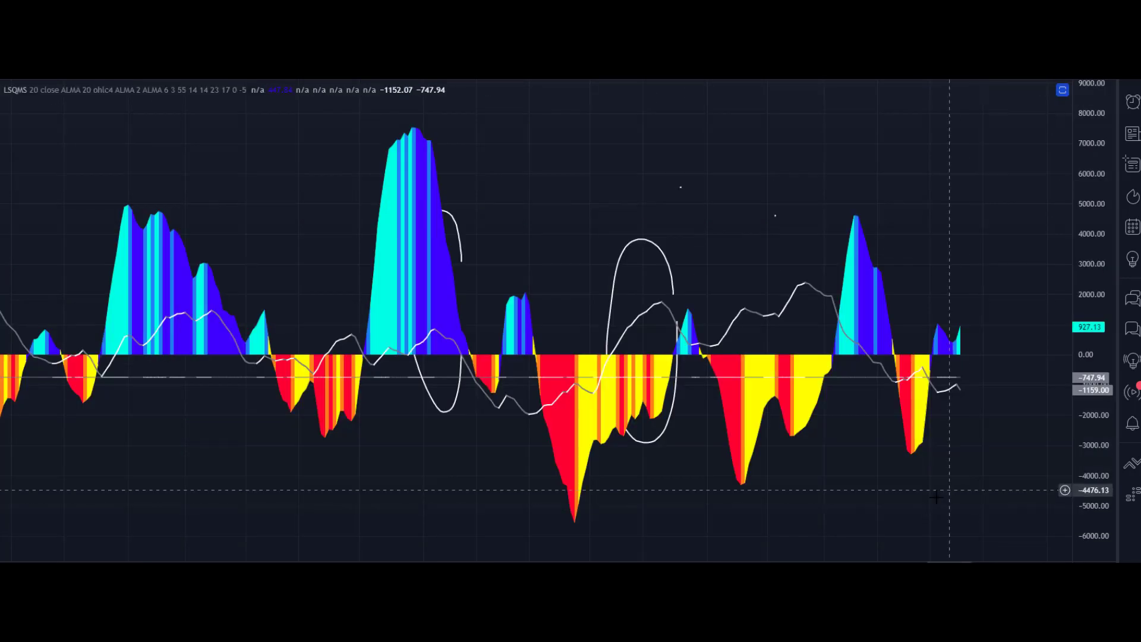
scroll(945, 491, up, 4)
mouse_move(554, 374)
mouse_down()
mouse_move(543, 392)
mouse_move(544, 365)
mouse_up()
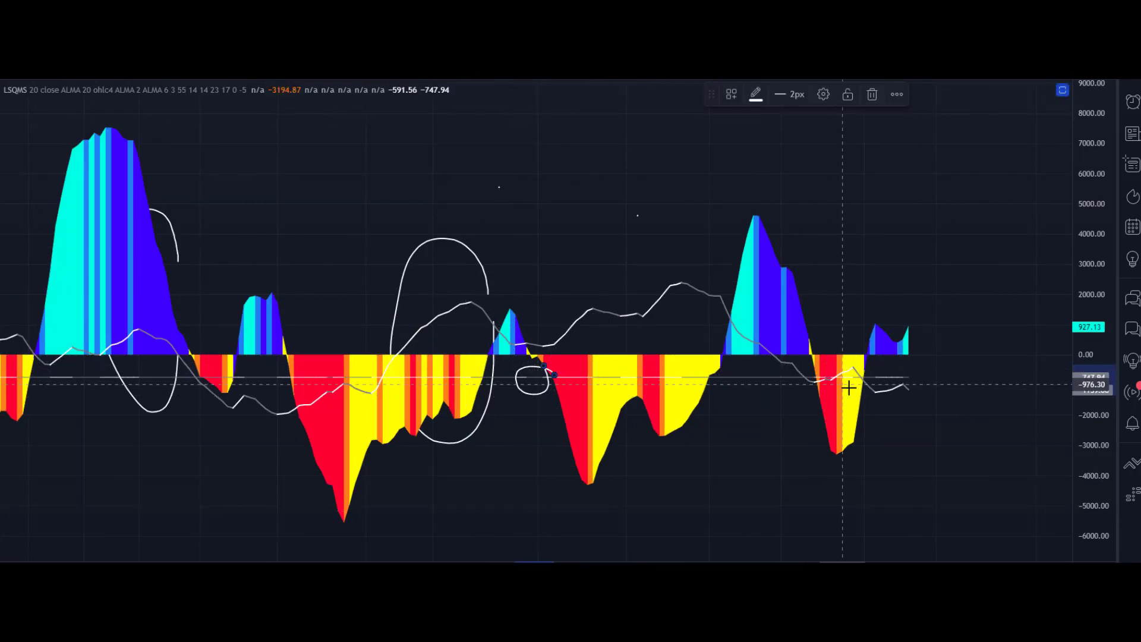
right_click(881, 437)
click(935, 568)
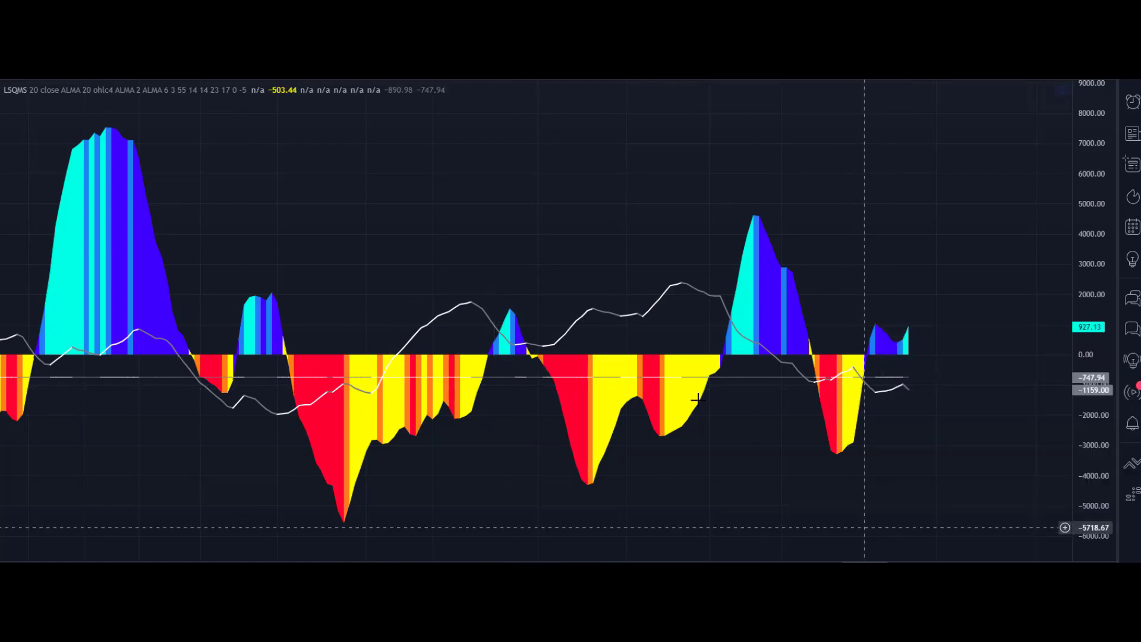
Step: Search the indicator library for "adx" and add the ADX and DI for v4 indicator to the chart
click(213, 69)
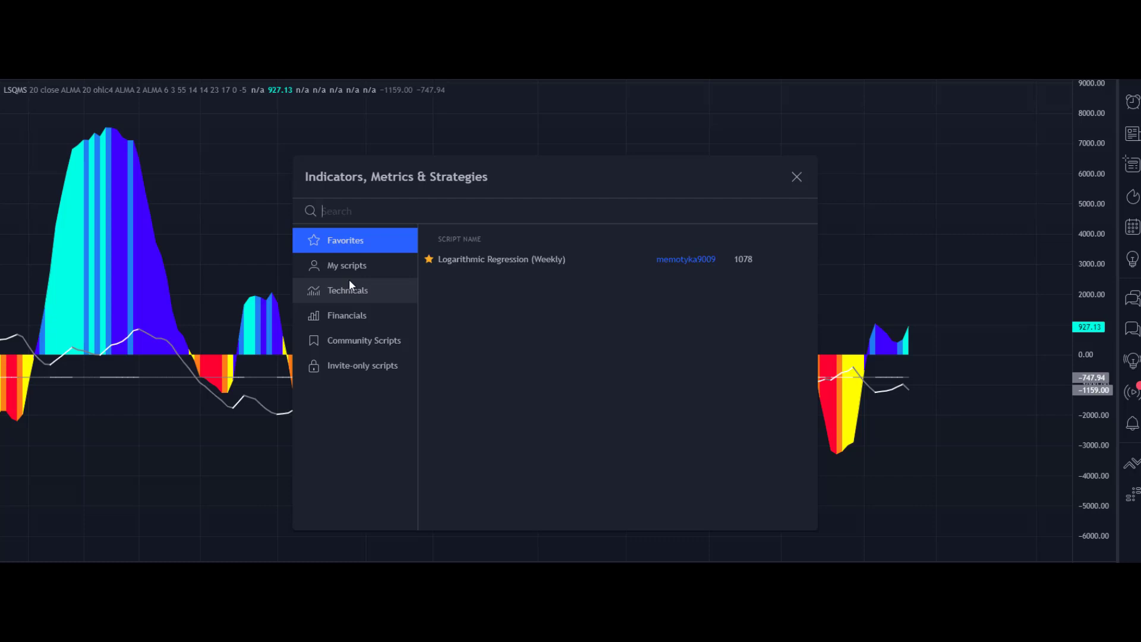
text(adx)
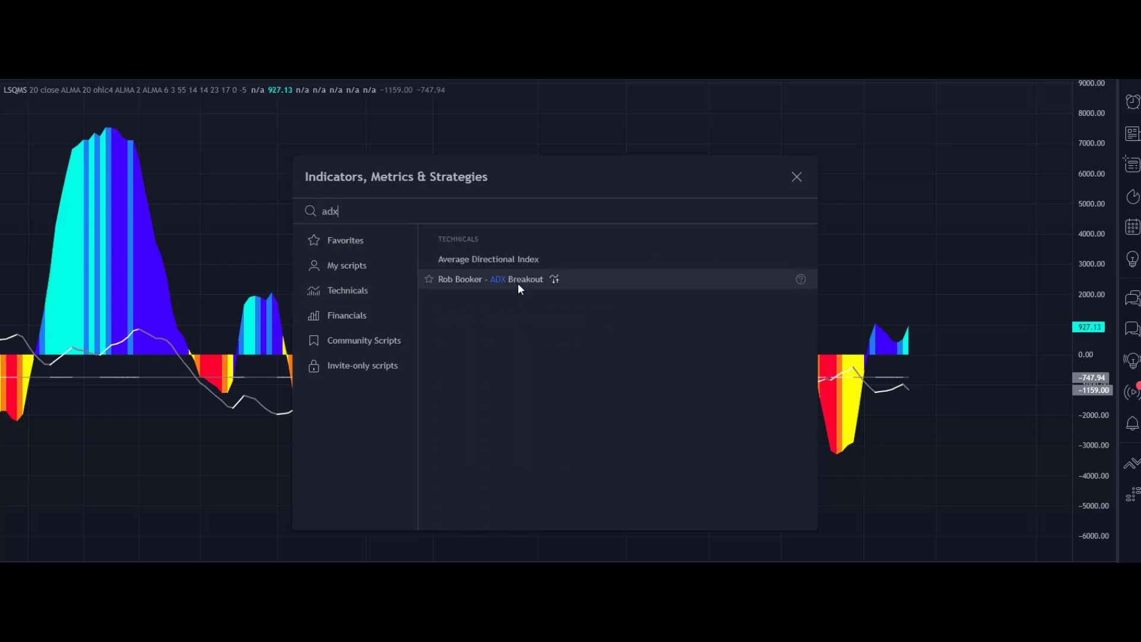
click(494, 323)
click(795, 178)
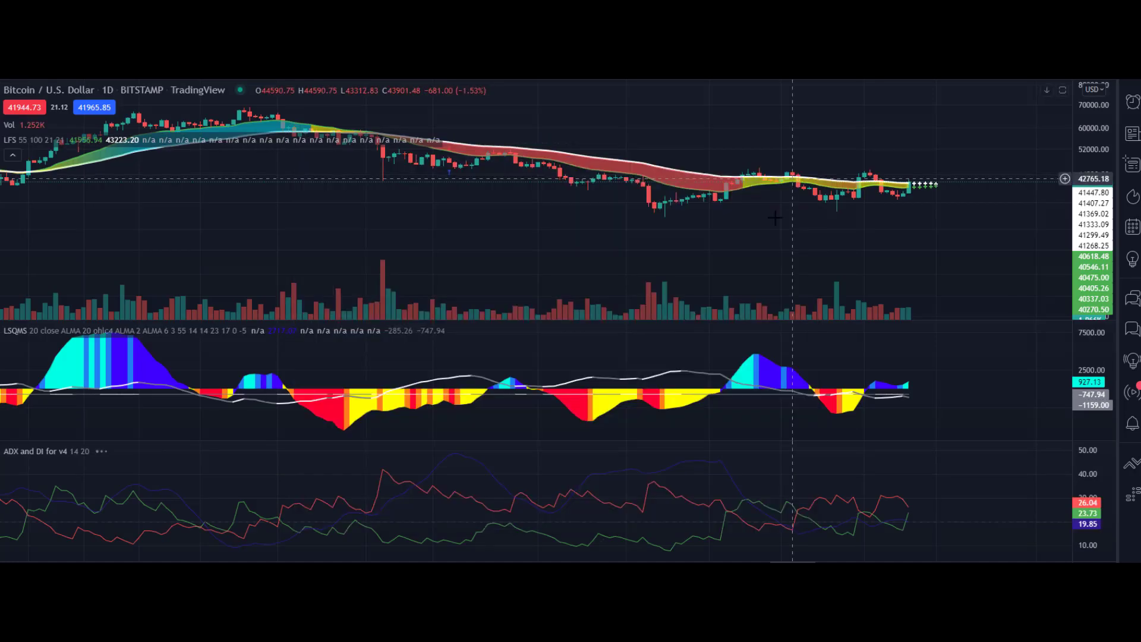
Step: Circle the area around level 20 in the ADX and DI pane and the horizontal level line in the enlarged LSQMS pane
double_click(924, 512)
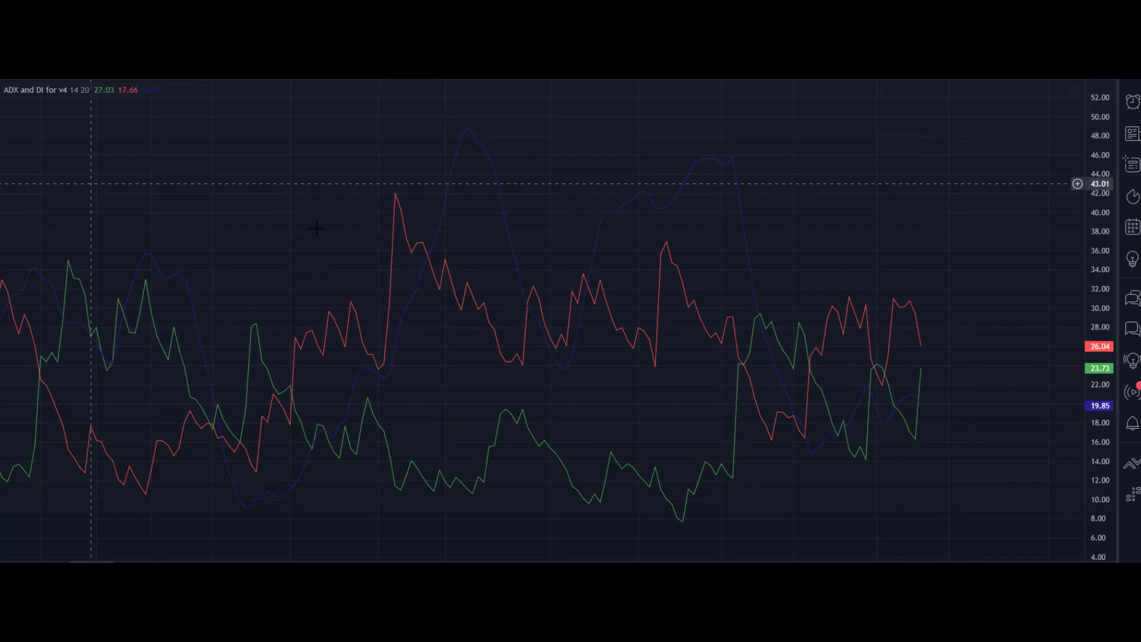
mouse_move(1016, 381)
mouse_down()
mouse_move(978, 405)
mouse_move(987, 416)
mouse_move(1025, 395)
mouse_up()
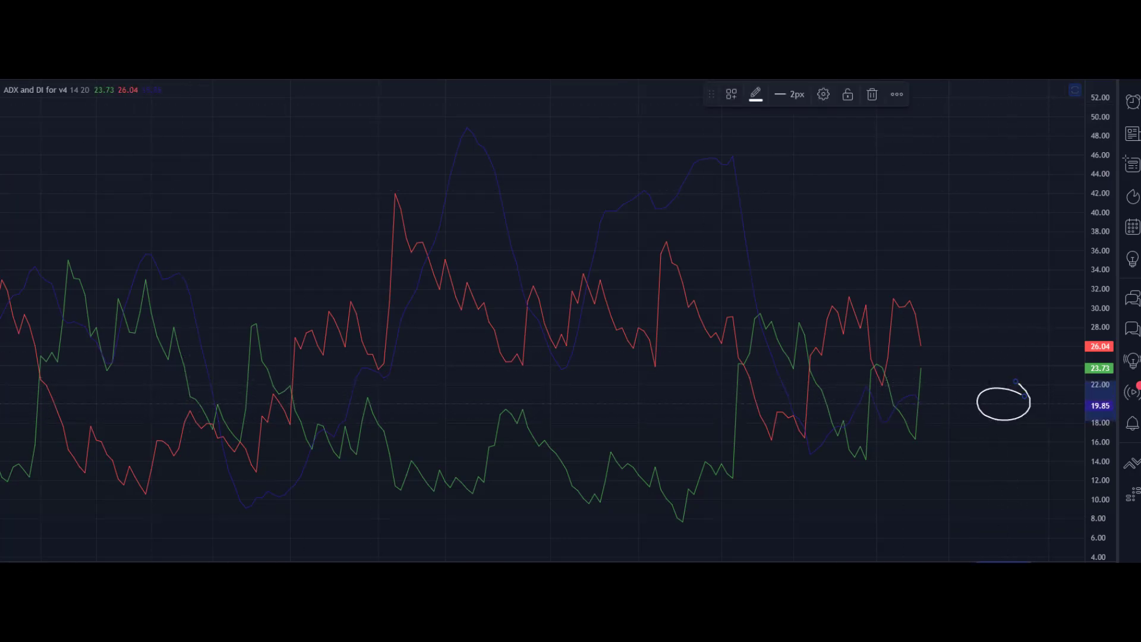
double_click(484, 255)
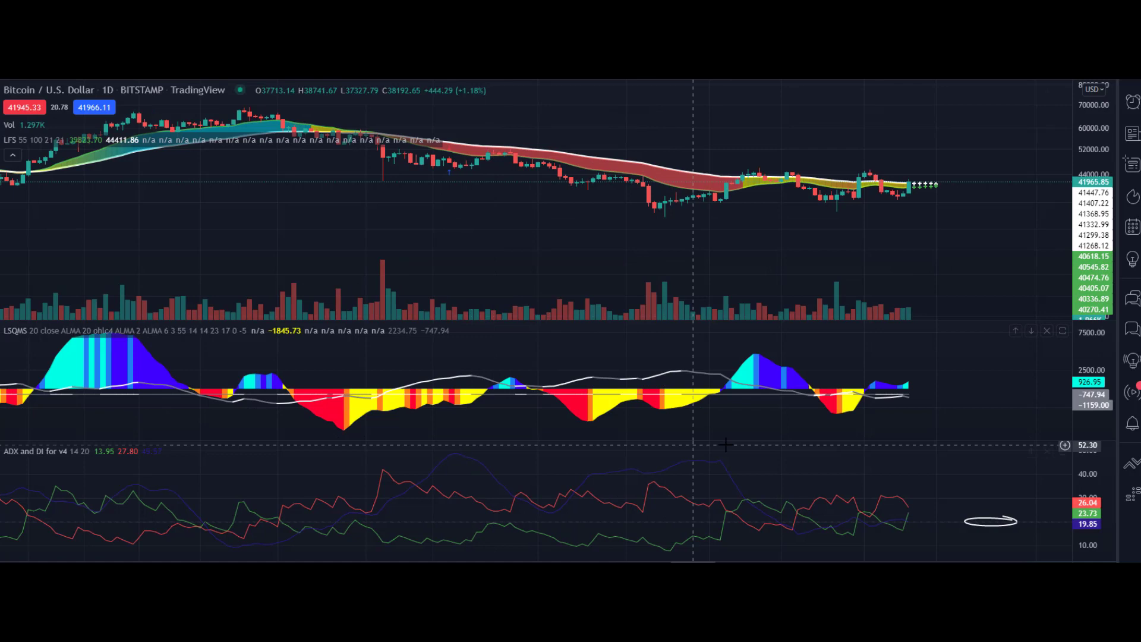
double_click(754, 419)
mouse_move(908, 376)
mouse_down()
mouse_move(770, 359)
mouse_move(733, 382)
mouse_move(900, 388)
mouse_move(865, 371)
mouse_up()
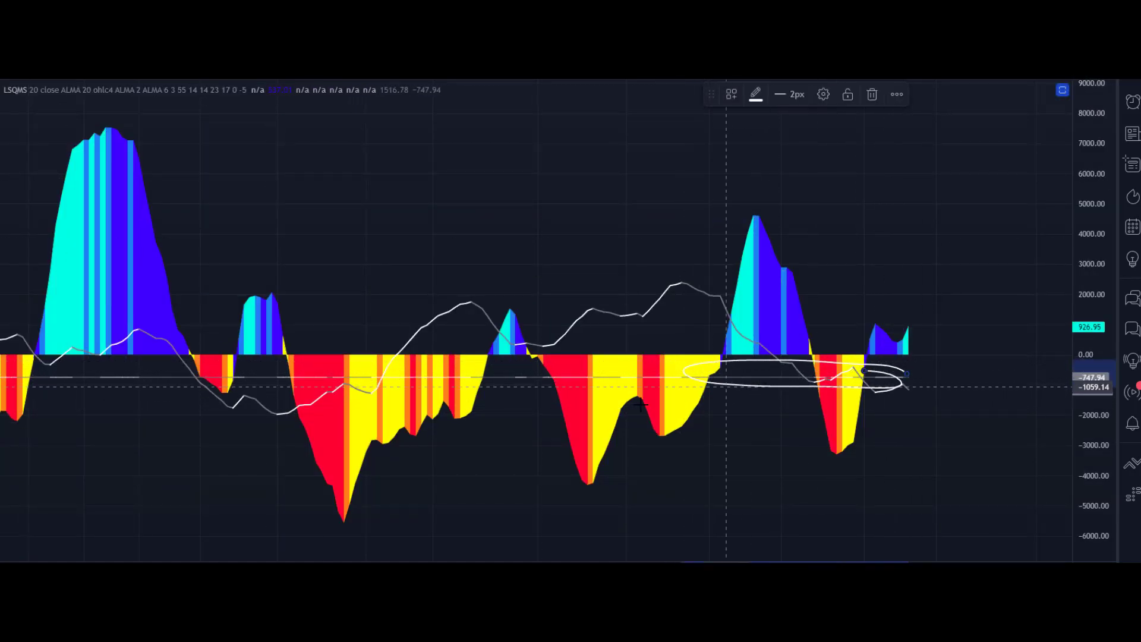
Step: Clear the drawings and circle two rising stretches of the ADX line in LSQMS, including the peak of the earlier one
right_click(771, 472)
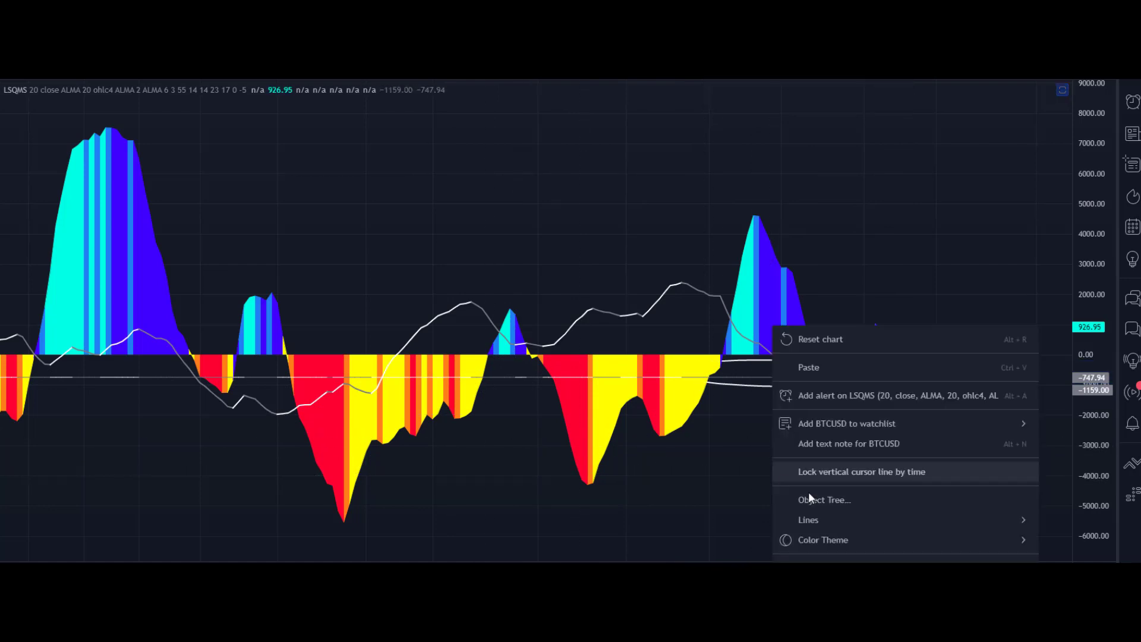
click(815, 569)
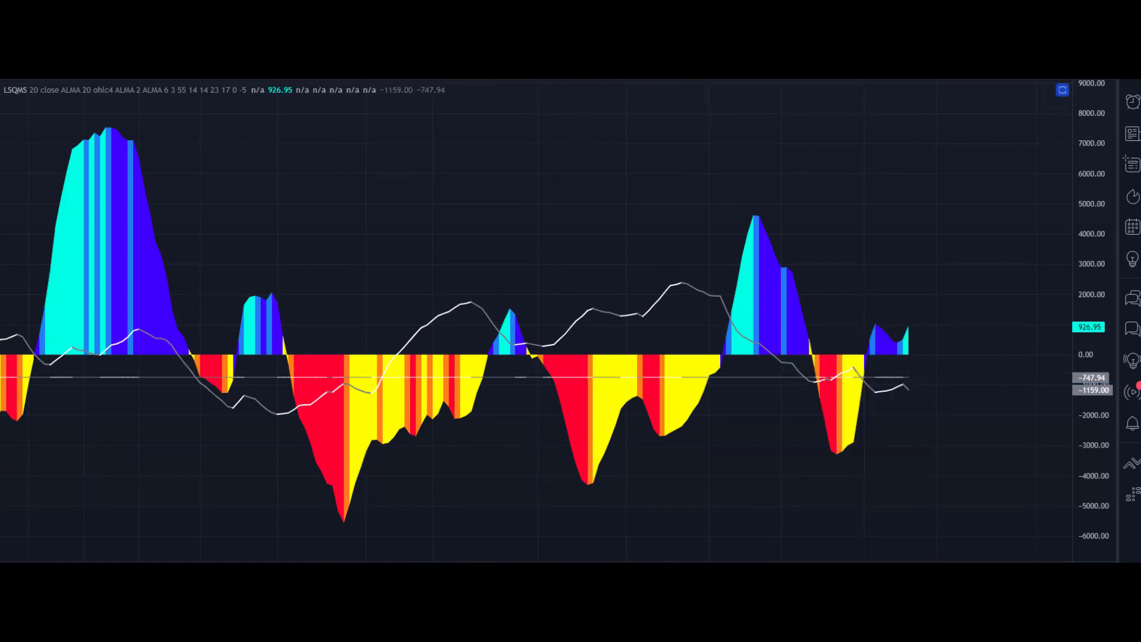
mouse_move(737, 288)
mouse_down()
mouse_move(565, 277)
mouse_move(576, 344)
mouse_move(735, 286)
mouse_up()
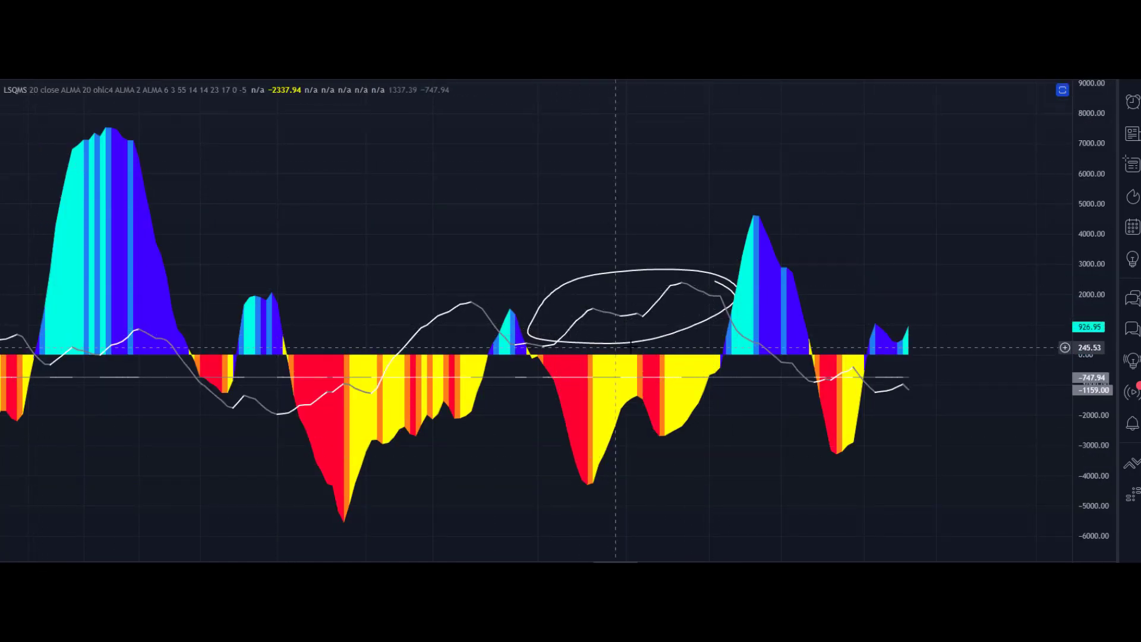
mouse_move(493, 296)
mouse_down()
mouse_move(344, 359)
mouse_move(443, 372)
mouse_move(488, 301)
mouse_up()
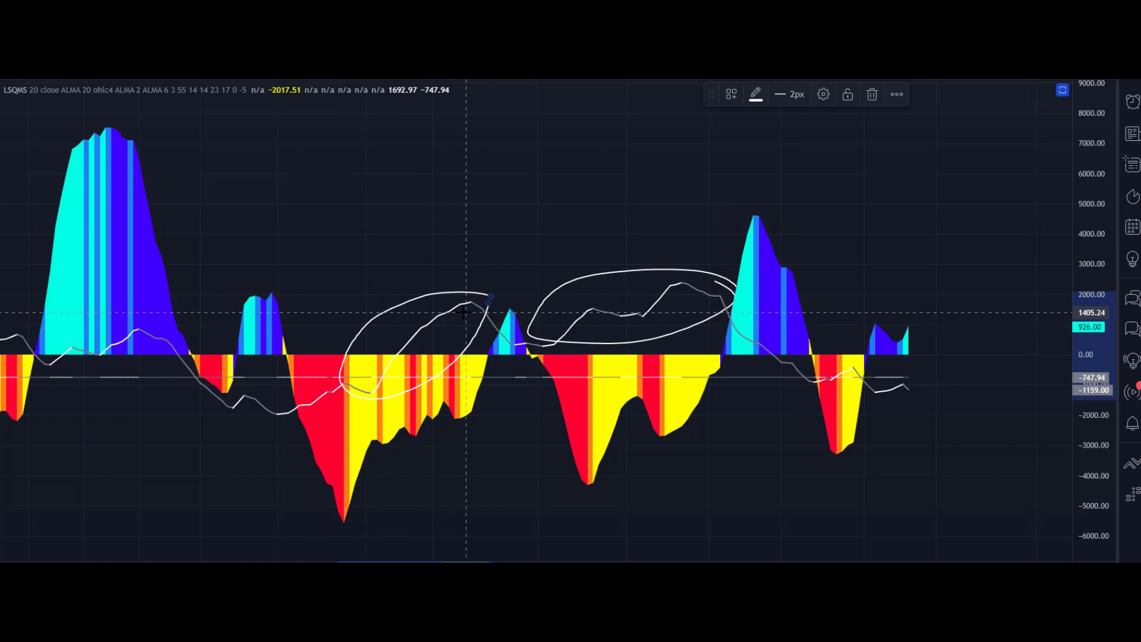
scroll(465, 312, up, 1)
drag(430, 299, 430, 302)
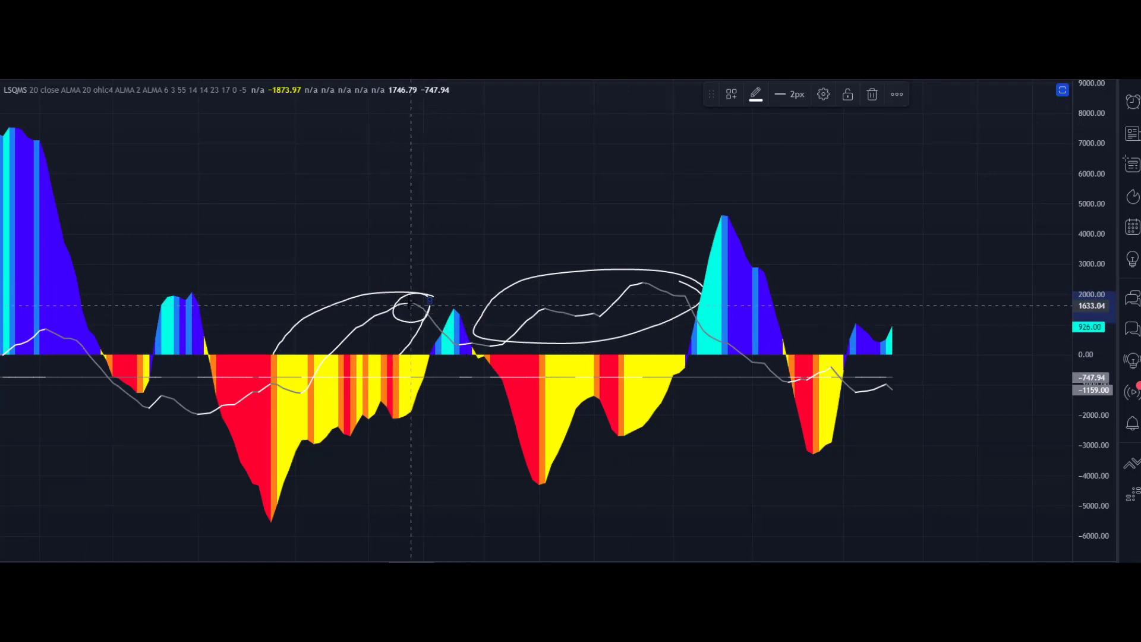
Step: Remove all drawings and switch from the enlarged LSQMS pane to an enlarged Bitcoin price pane
right_click(461, 238)
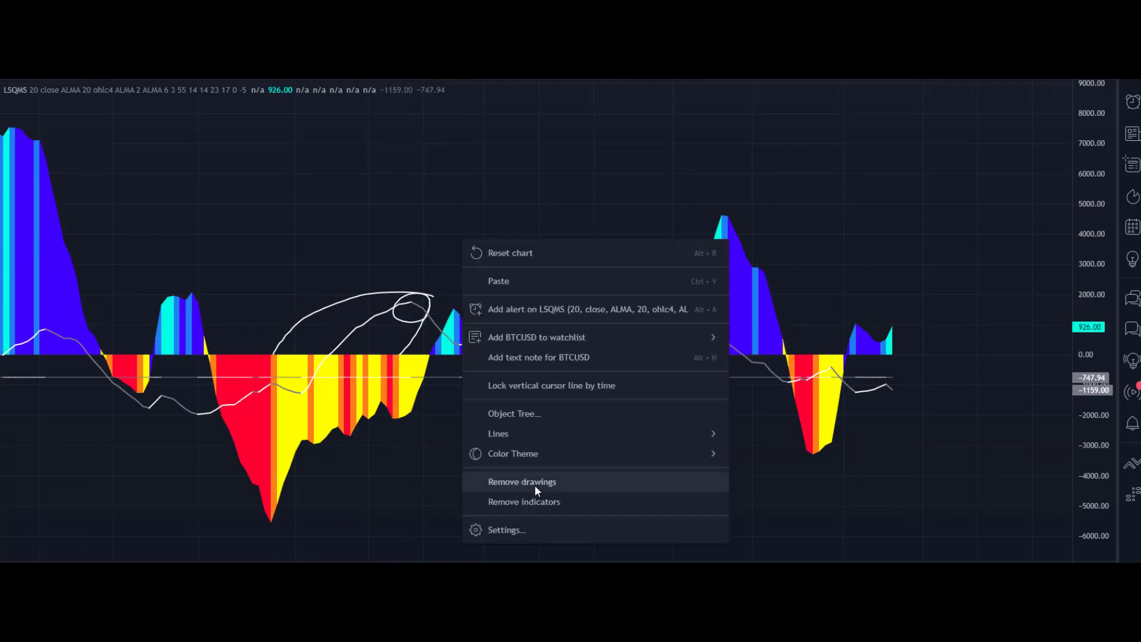
click(534, 485)
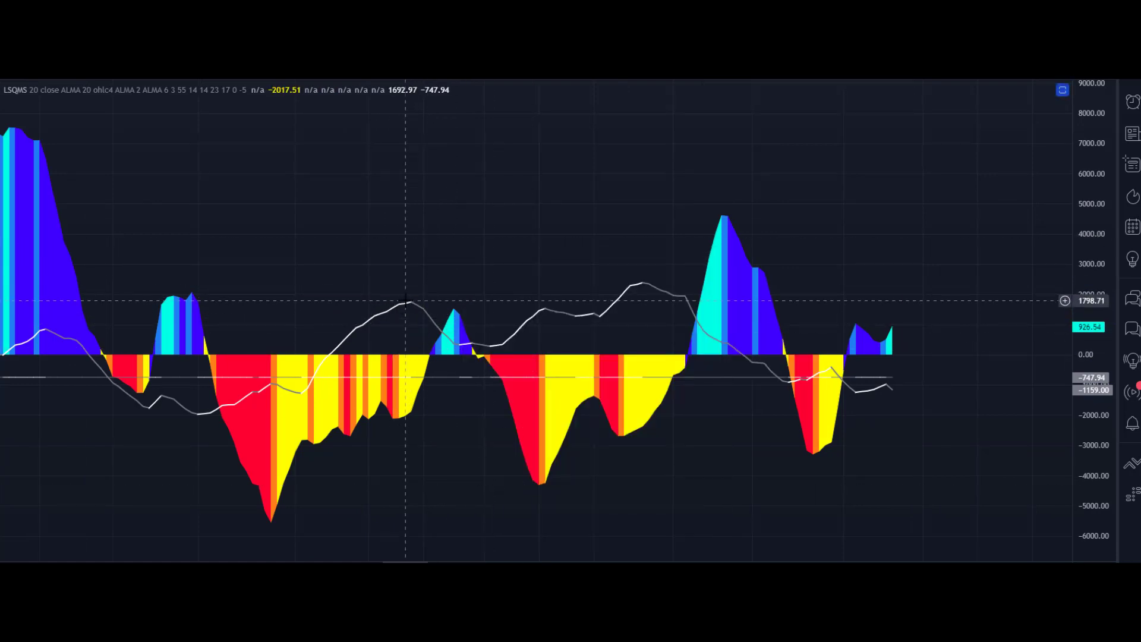
double_click(471, 217)
double_click(453, 224)
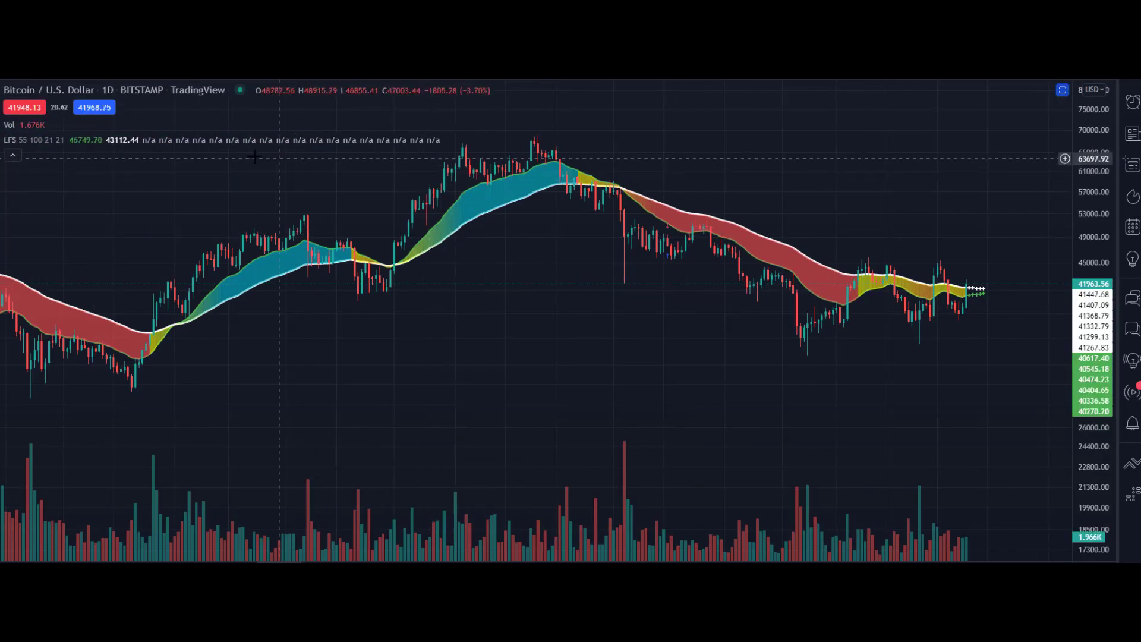
click(1, 166)
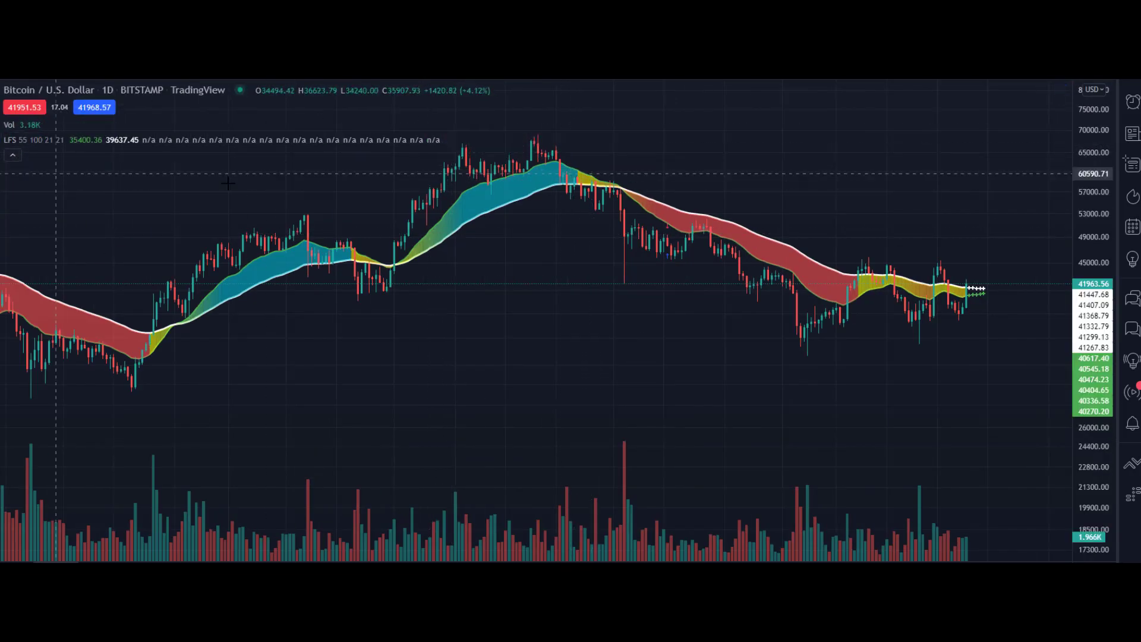
Step: Trace the price decline from its peak to a circled low, and circle the earlier ADX rise in the LSQMS pane
mouse_move(570, 156)
mouse_down()
mouse_move(667, 217)
mouse_move(794, 330)
mouse_move(818, 329)
mouse_up()
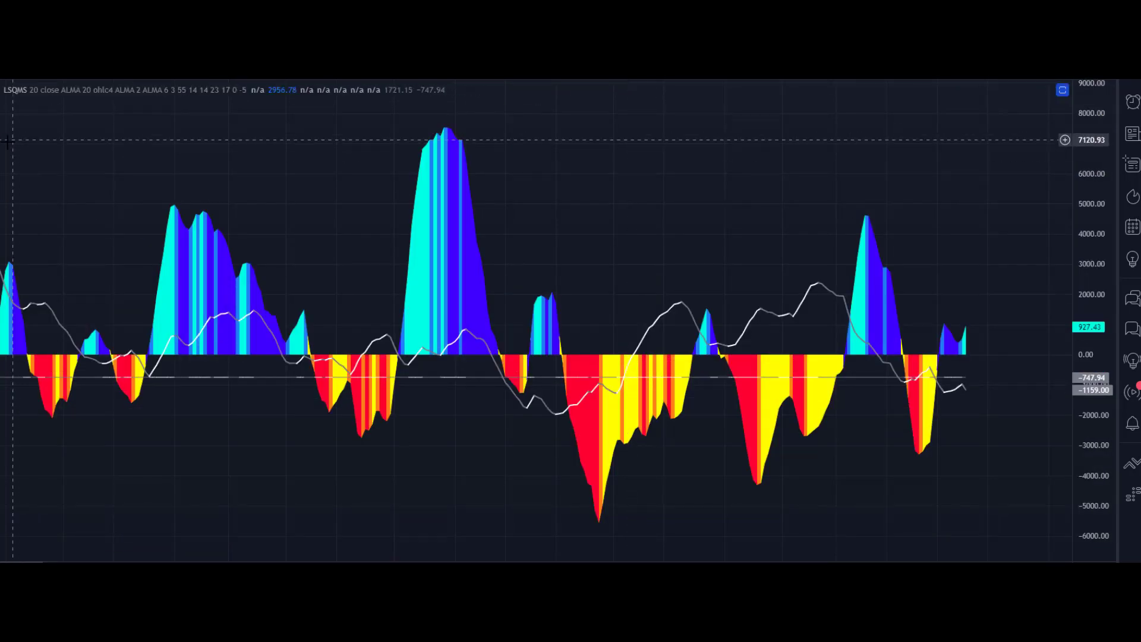
mouse_move(702, 292)
mouse_down()
mouse_move(611, 367)
mouse_move(696, 304)
mouse_up()
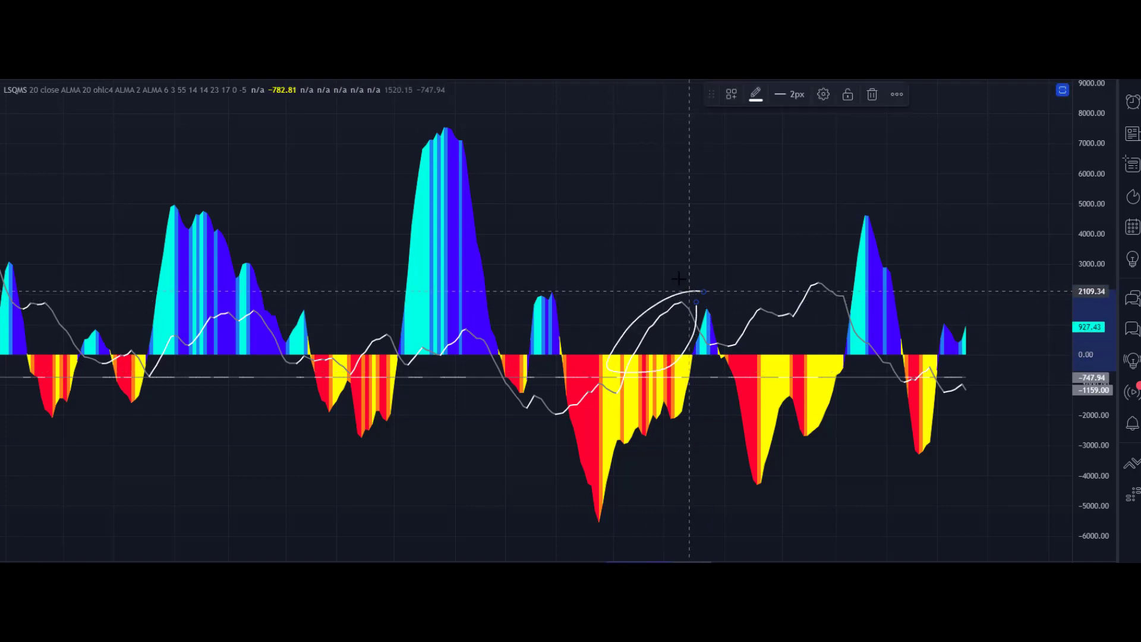
click(660, 250)
double_click(576, 255)
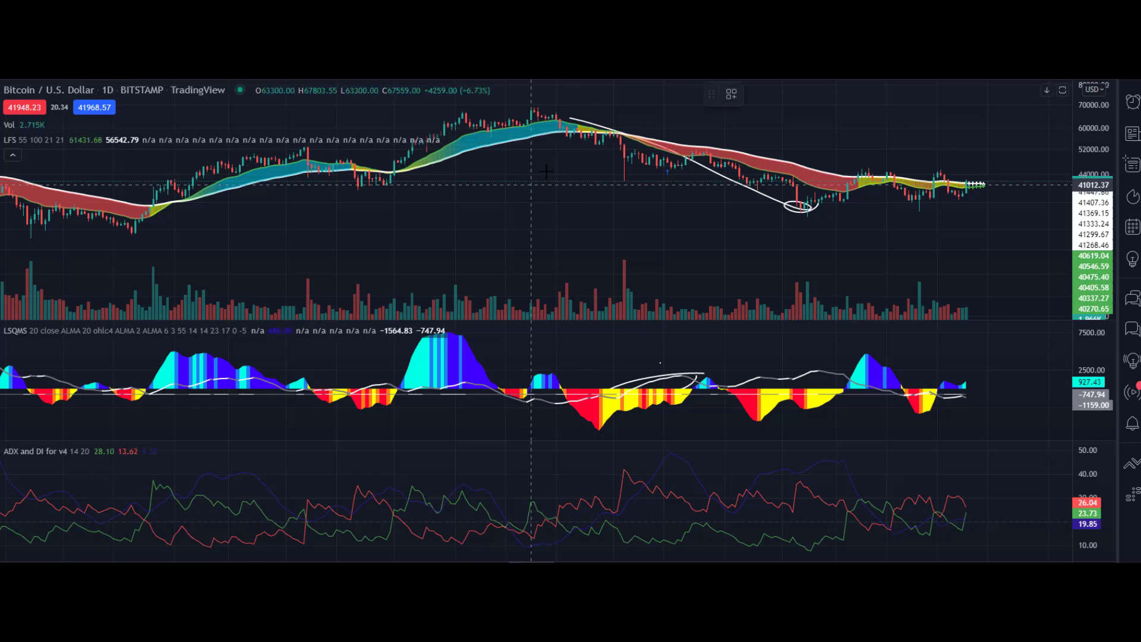
Step: Trace the first leg of the decline on the price chart, down to the candles above the ADX peak, and stretch the price scale
drag(573, 129, 618, 146)
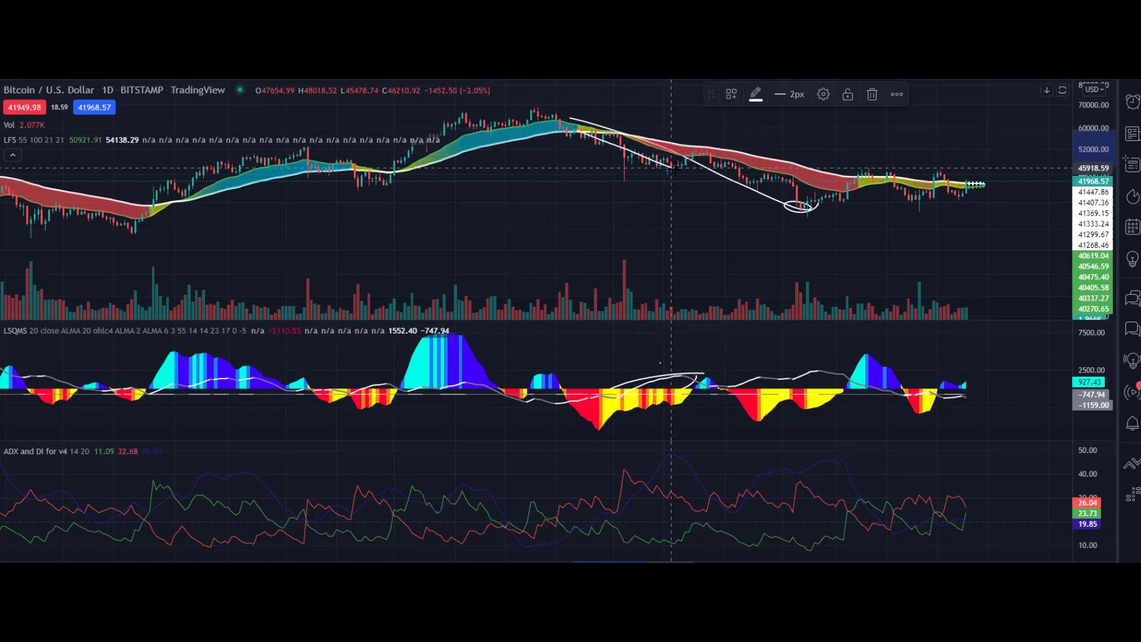
click(682, 170)
drag(1093, 281, 1094, 229)
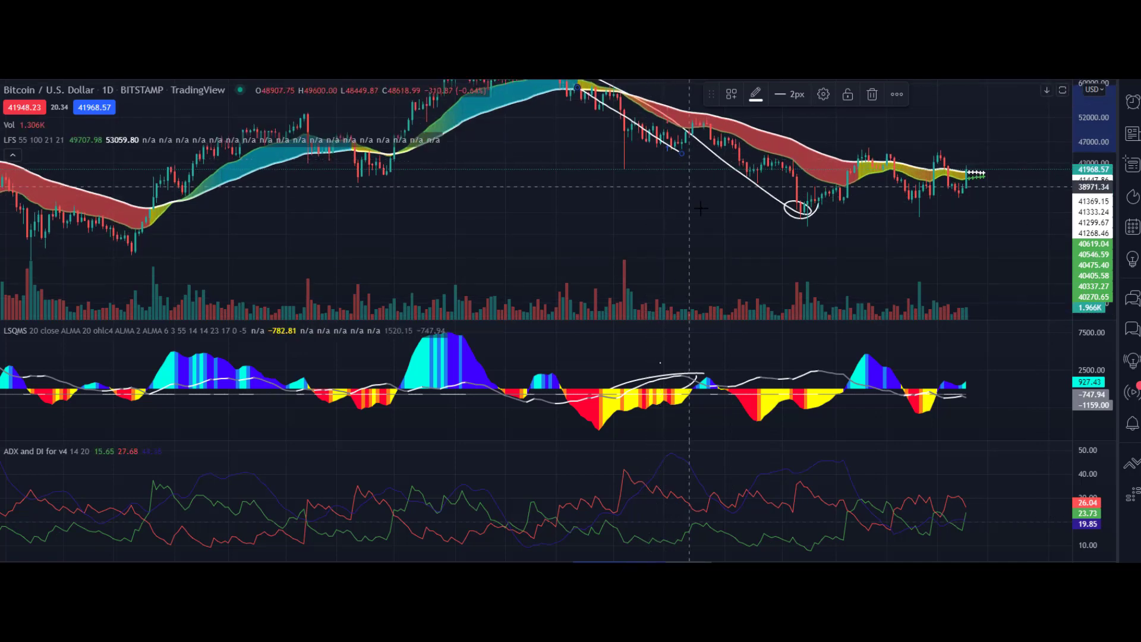
Step: Circle the matching ADX peaks in the LSQMS and ADX and DI panes, and draw an arrow along the price bounce
mouse_move(692, 367)
mouse_down()
mouse_move(672, 373)
mouse_move(693, 358)
mouse_up()
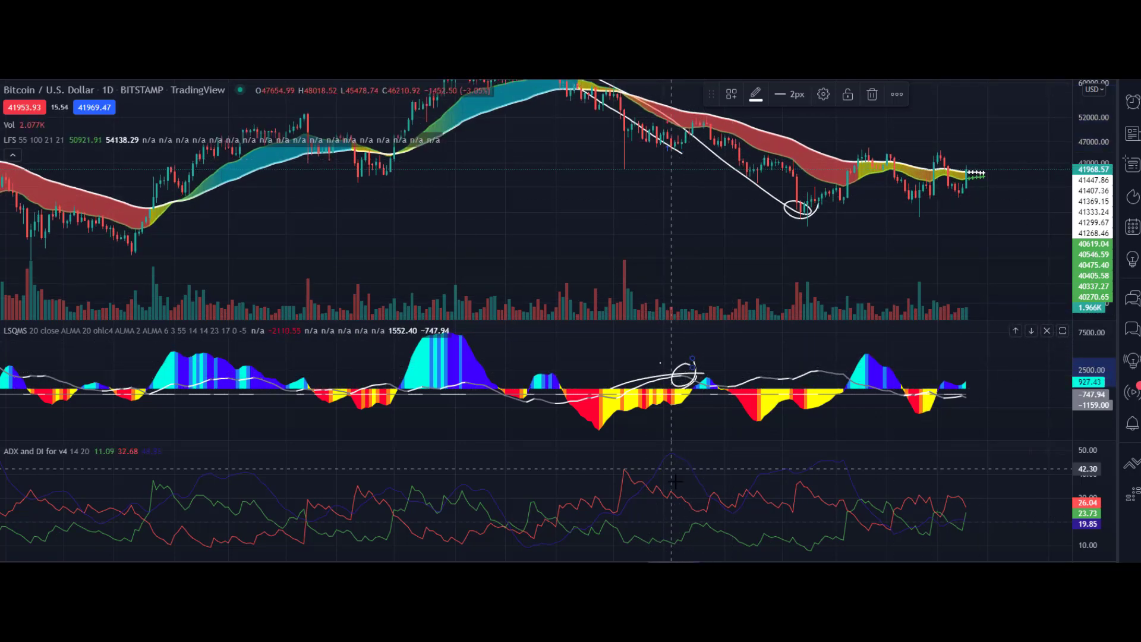
mouse_move(689, 456)
mouse_down()
mouse_move(661, 467)
mouse_move(691, 459)
mouse_up()
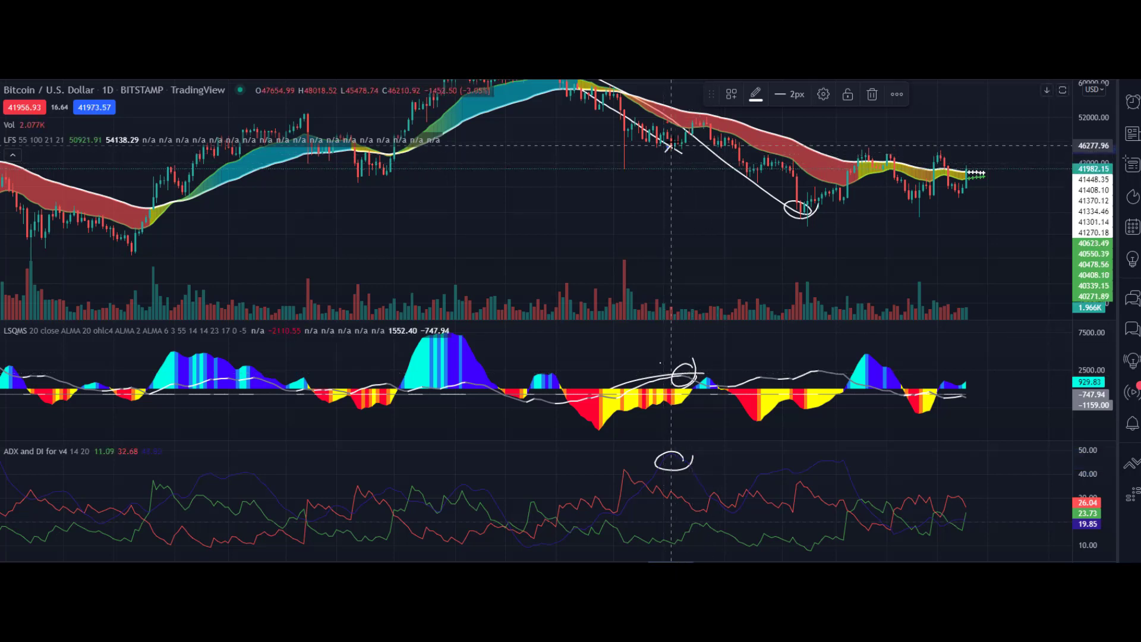
drag(669, 149, 700, 119)
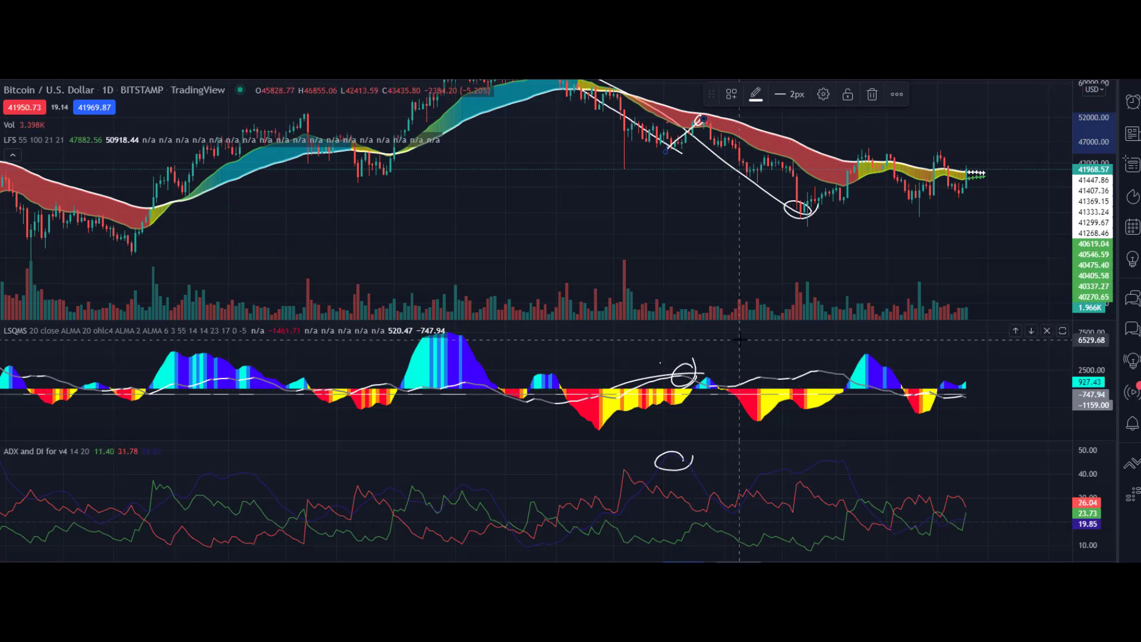
Step: Remove all drawings and the ADX and DI for v4 indicator, leaving LSQMS with a longer stretch of price history
right_click(743, 361)
click(782, 516)
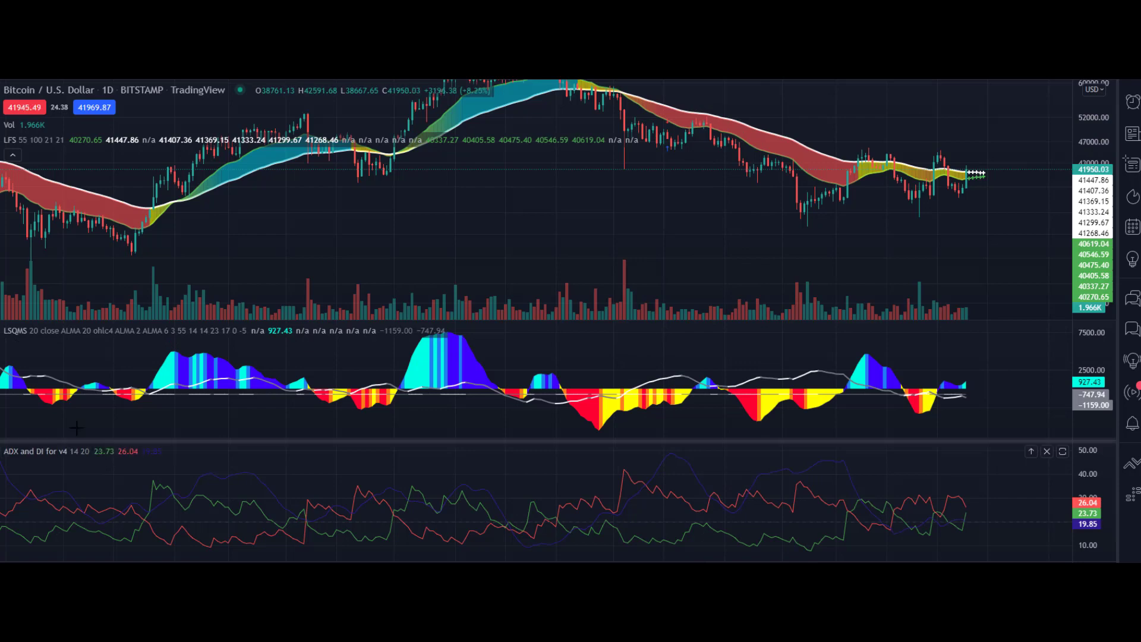
click(153, 451)
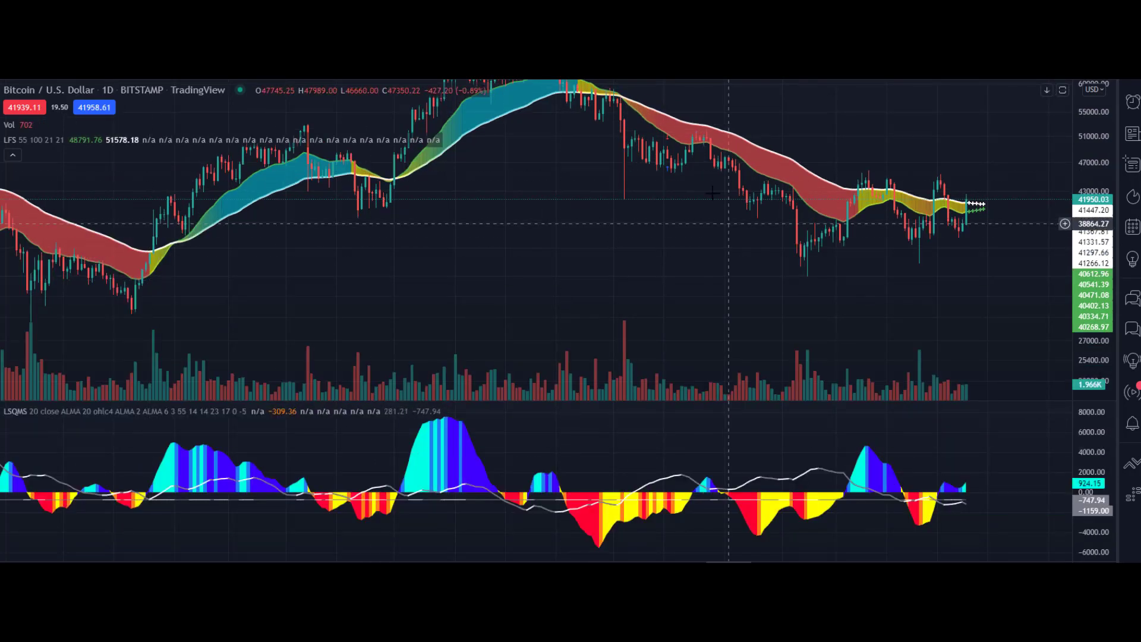
scroll(562, 240, down, 3)
scroll(562, 240, down, 1)
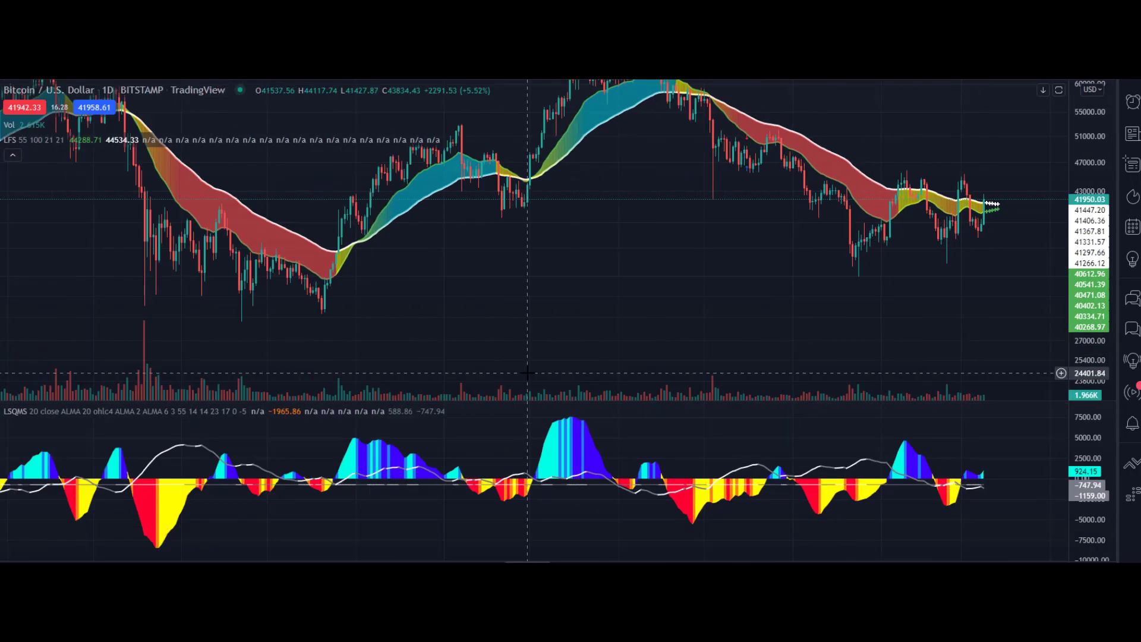
scroll(528, 357, down, 1)
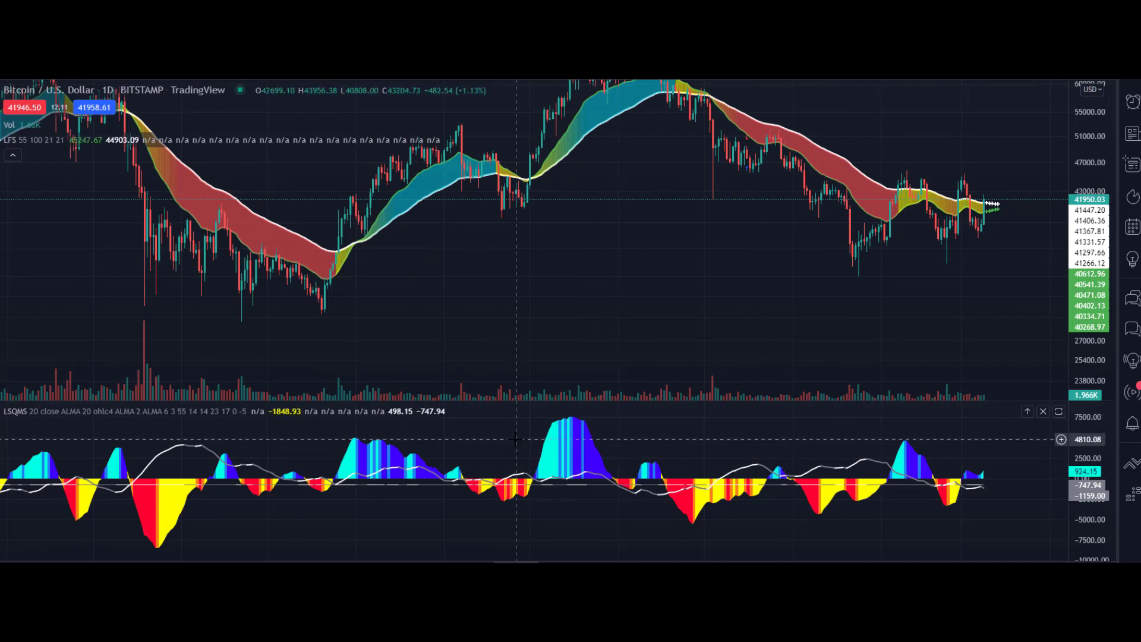
Step: Search the indicator library for "obv" and for "leonidas", and locate the On Volume Balance Oscillator among the community scripts
scroll(702, 508, up, 1)
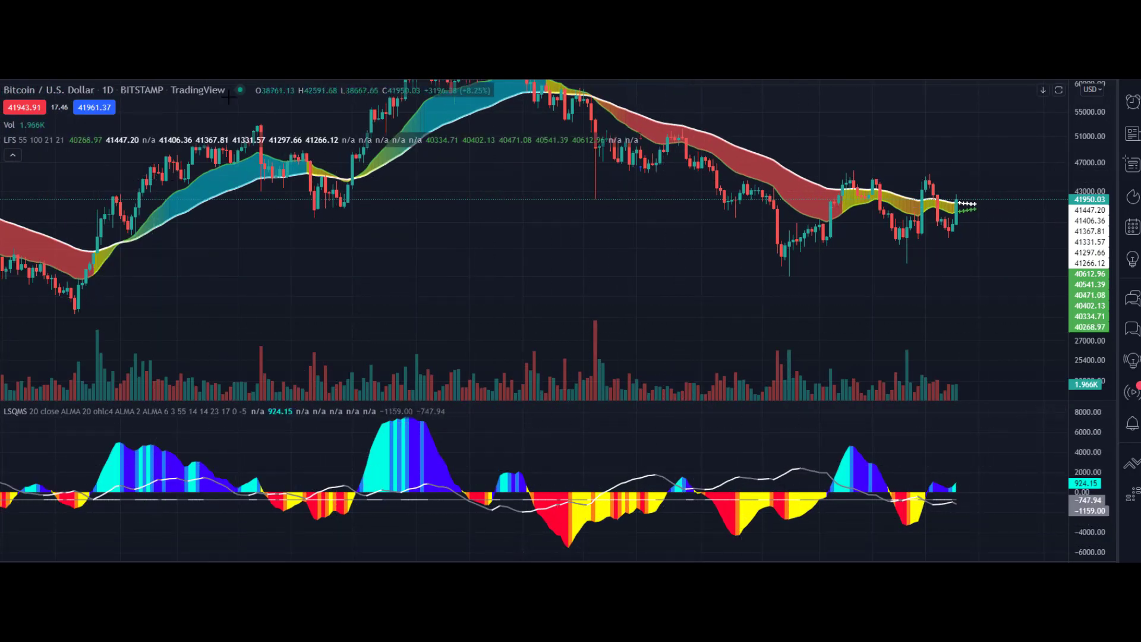
click(209, 78)
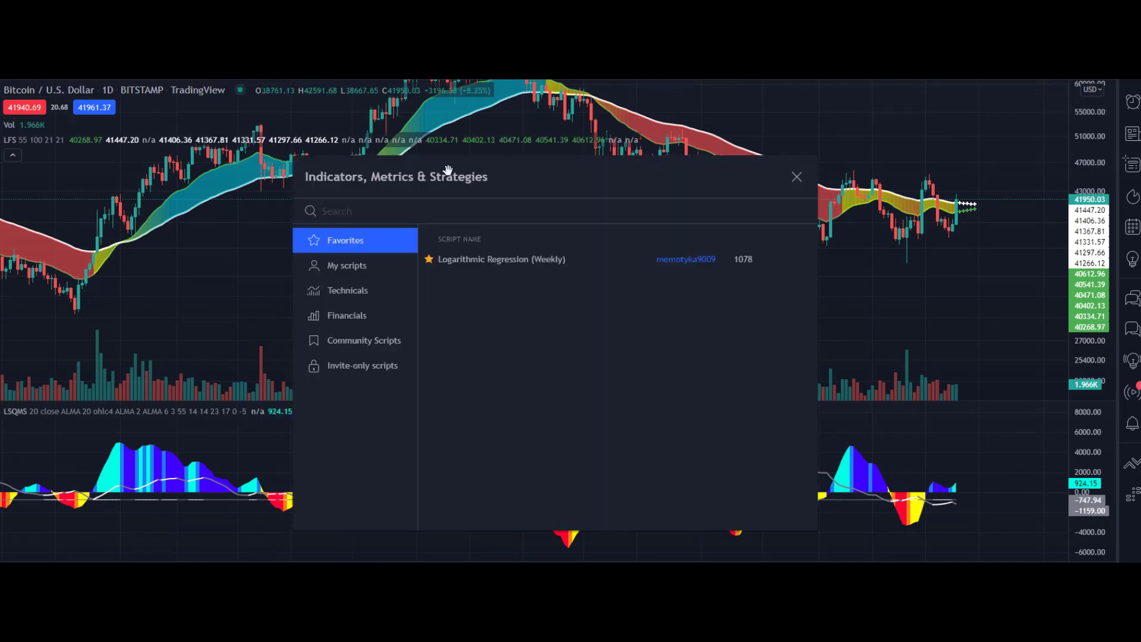
text(obv)
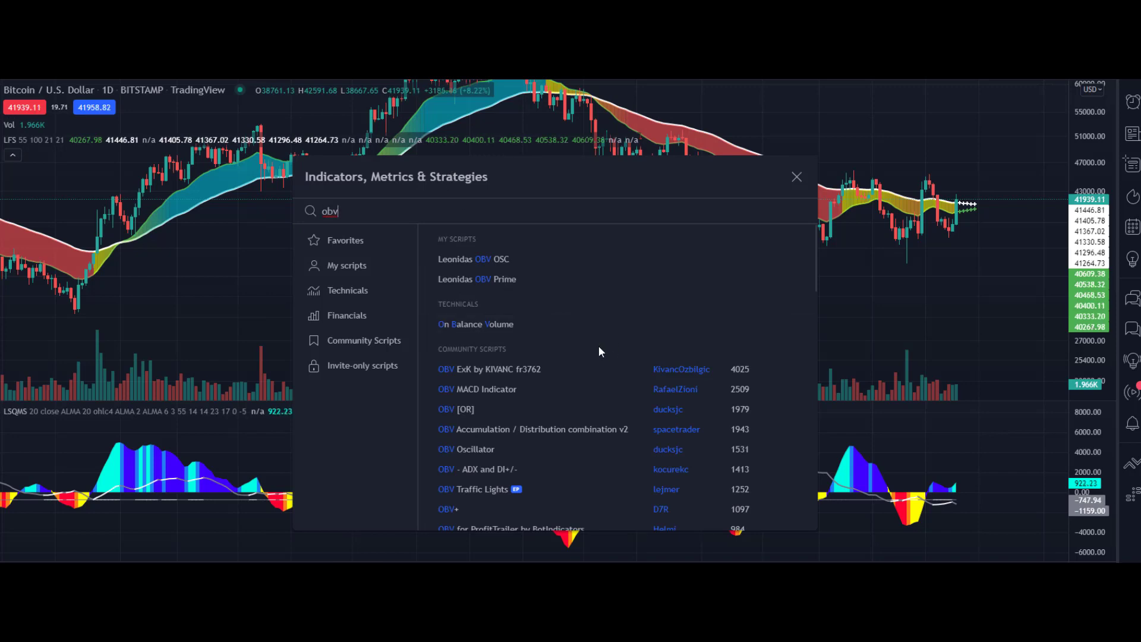
double_click(483, 218)
text(leo)
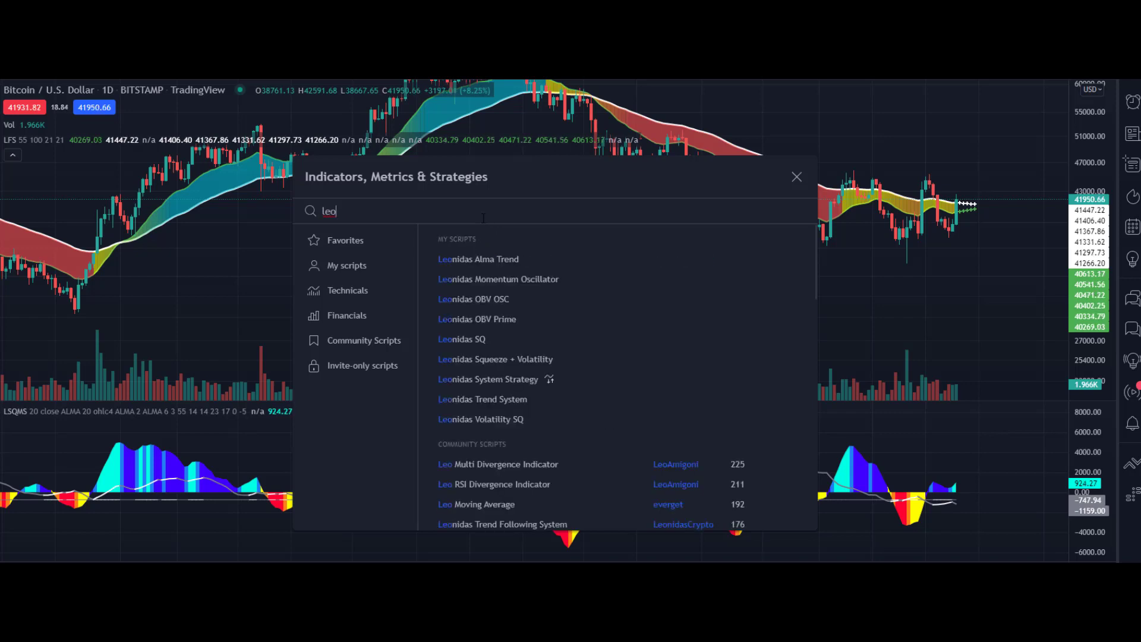
text(nidas)
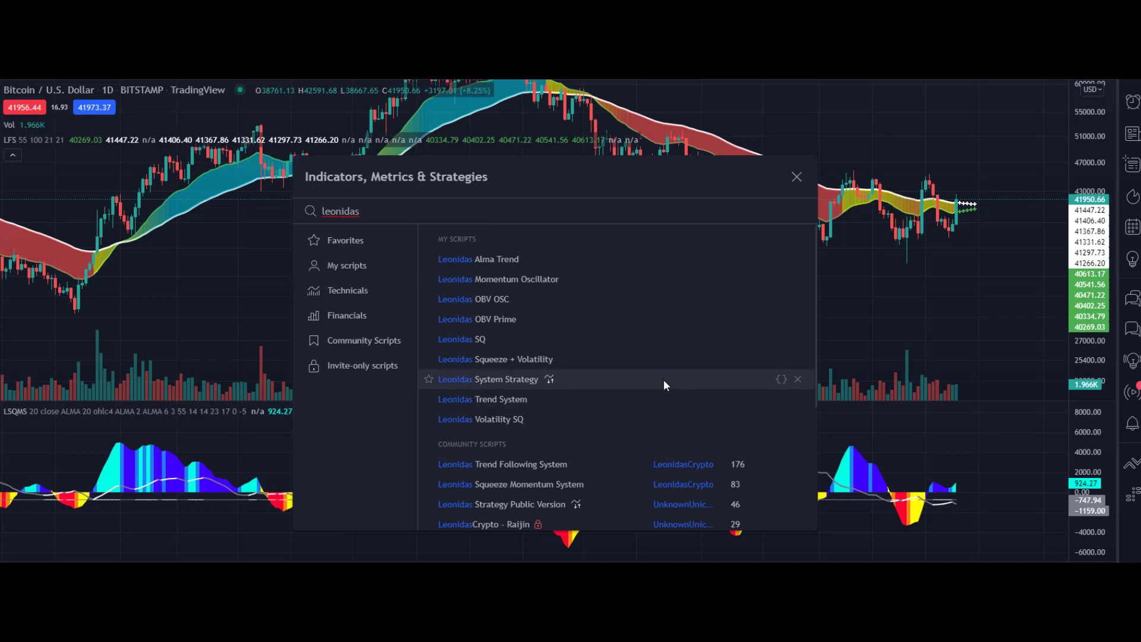
scroll(652, 369, down, 5)
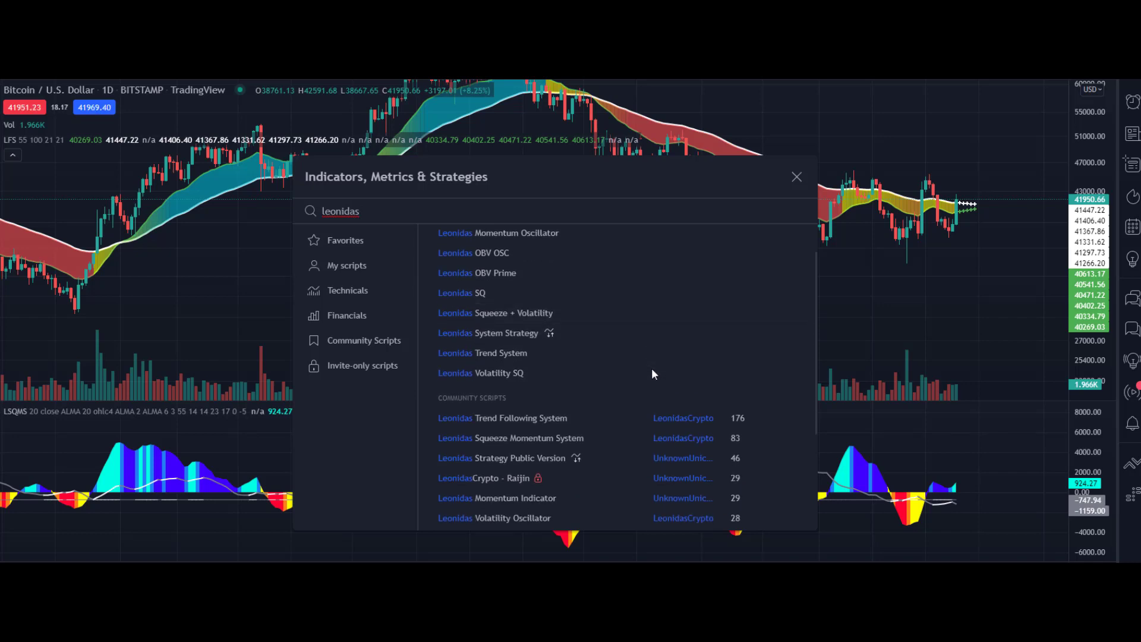
scroll(652, 369, down, 2)
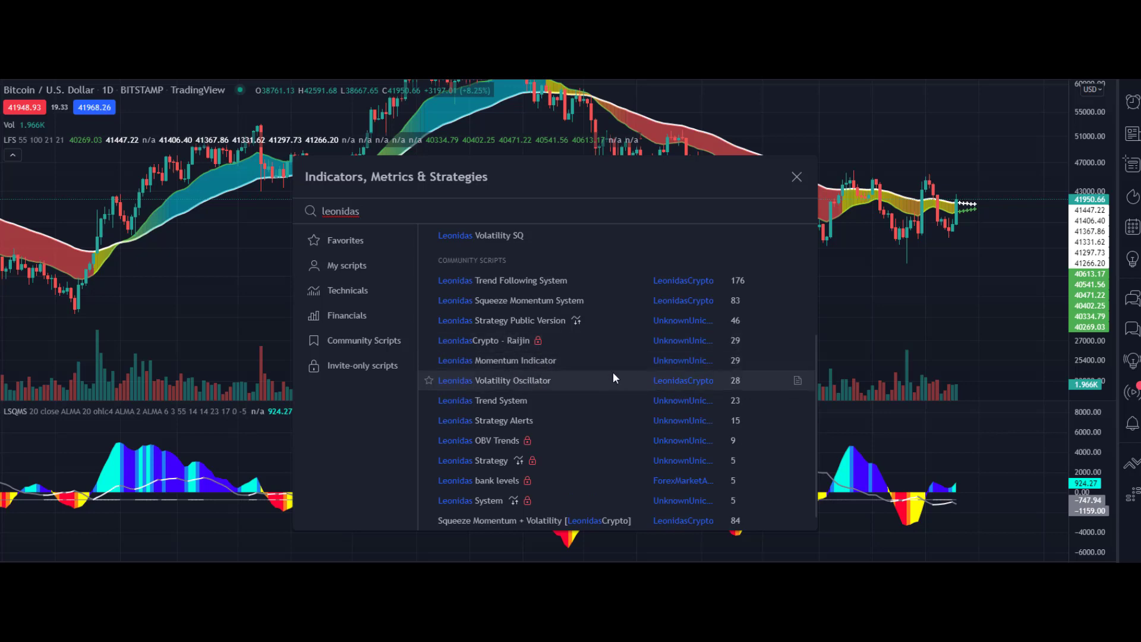
scroll(613, 372, down, 1)
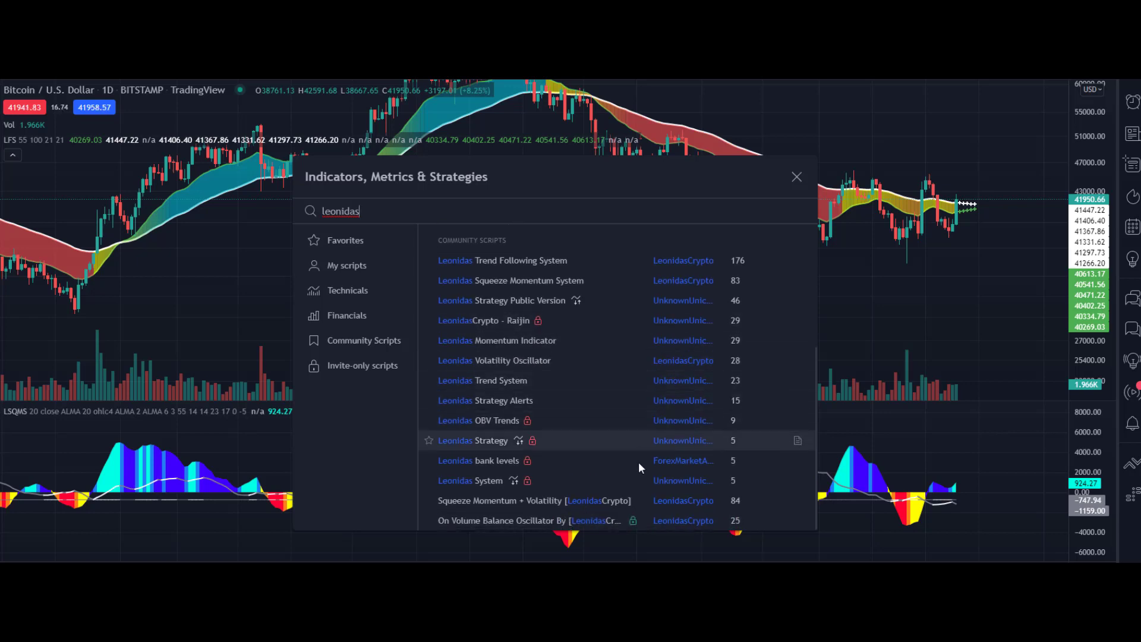
Step: Open the On Volume Balance Oscillator's publication page, look through its chart and trading rules, and return to the script list
click(793, 523)
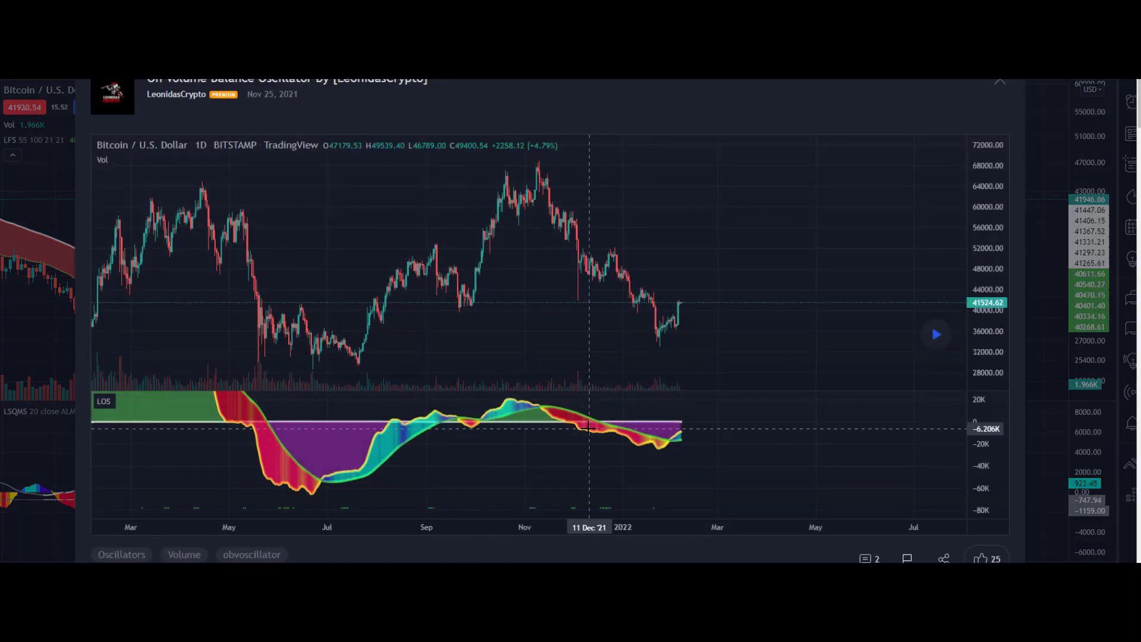
scroll(523, 274, down, 9)
scroll(522, 274, down, 1)
scroll(521, 275, up, 3)
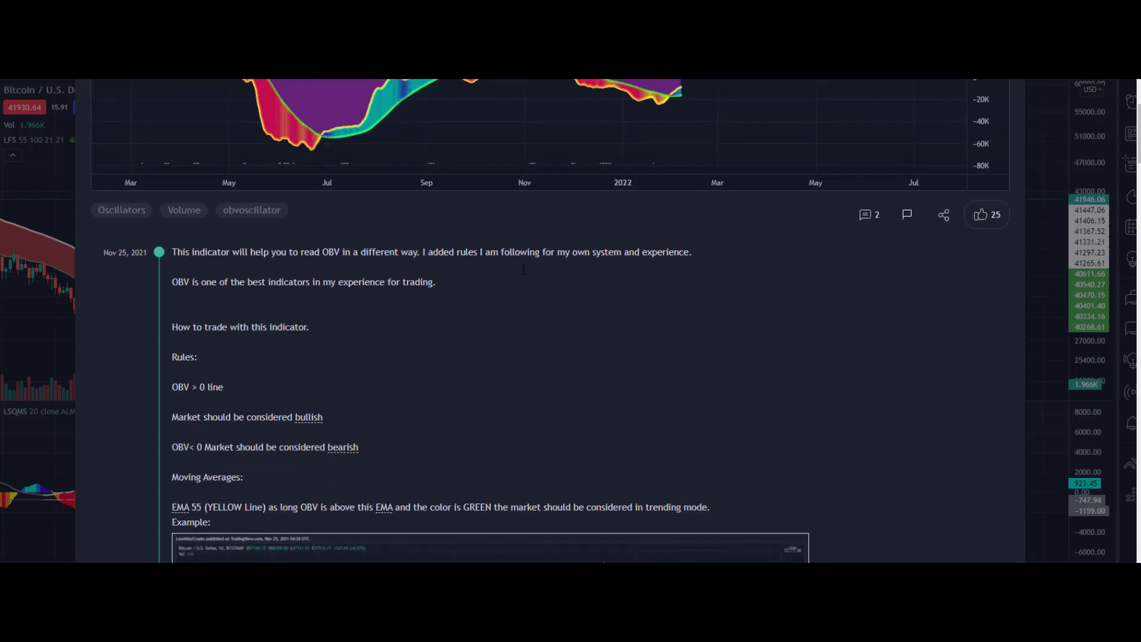
scroll(522, 275, down, 3)
scroll(522, 274, up, 8)
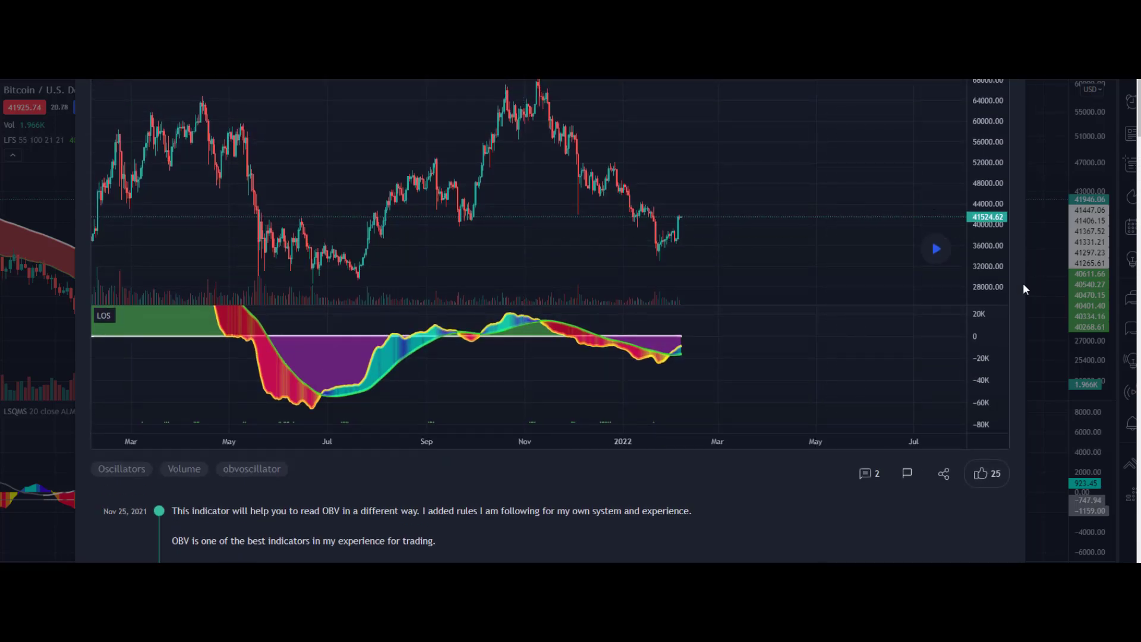
scroll(1016, 250, up, 2)
click(999, 103)
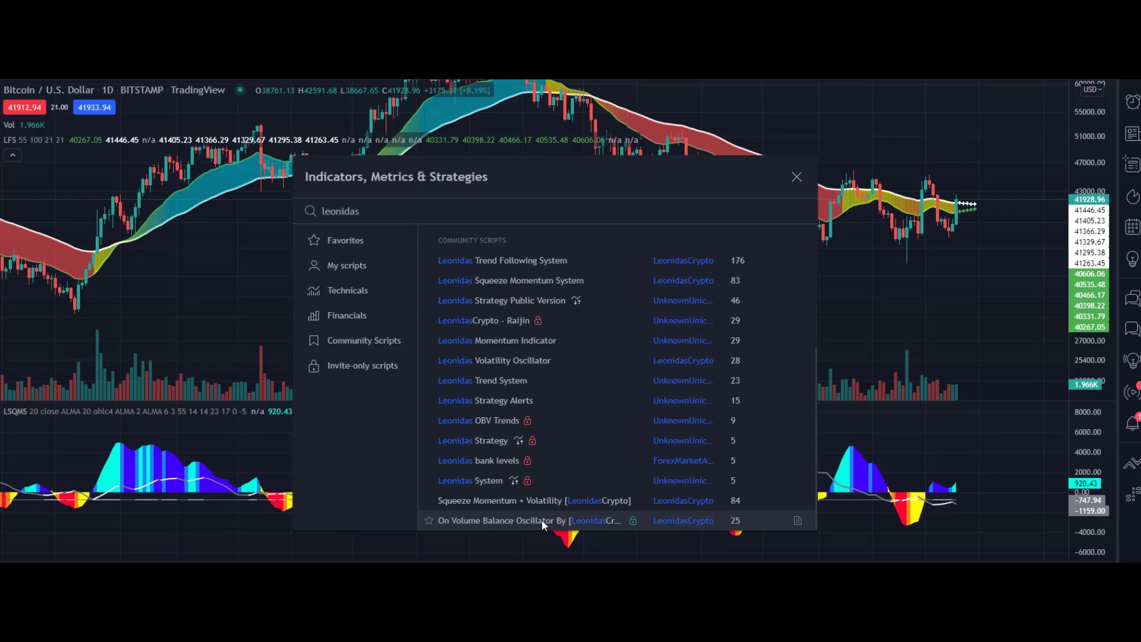
Step: Add the On Volume Balance Oscillator community script to the chart and close the indicator library
scroll(540, 461, up, 4)
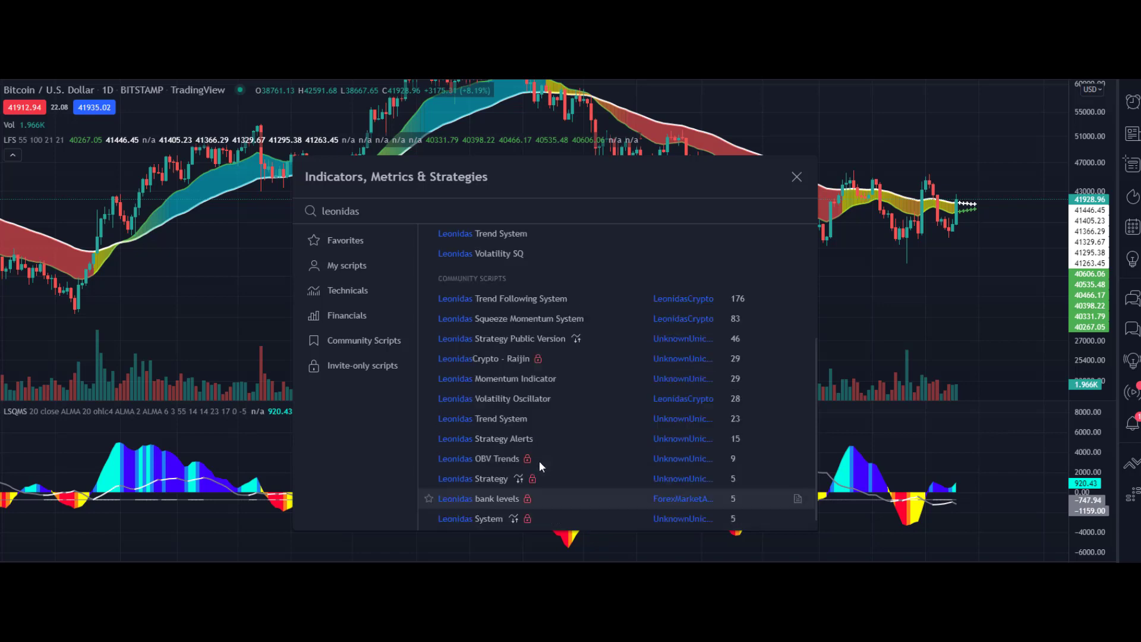
scroll(566, 468, down, 3)
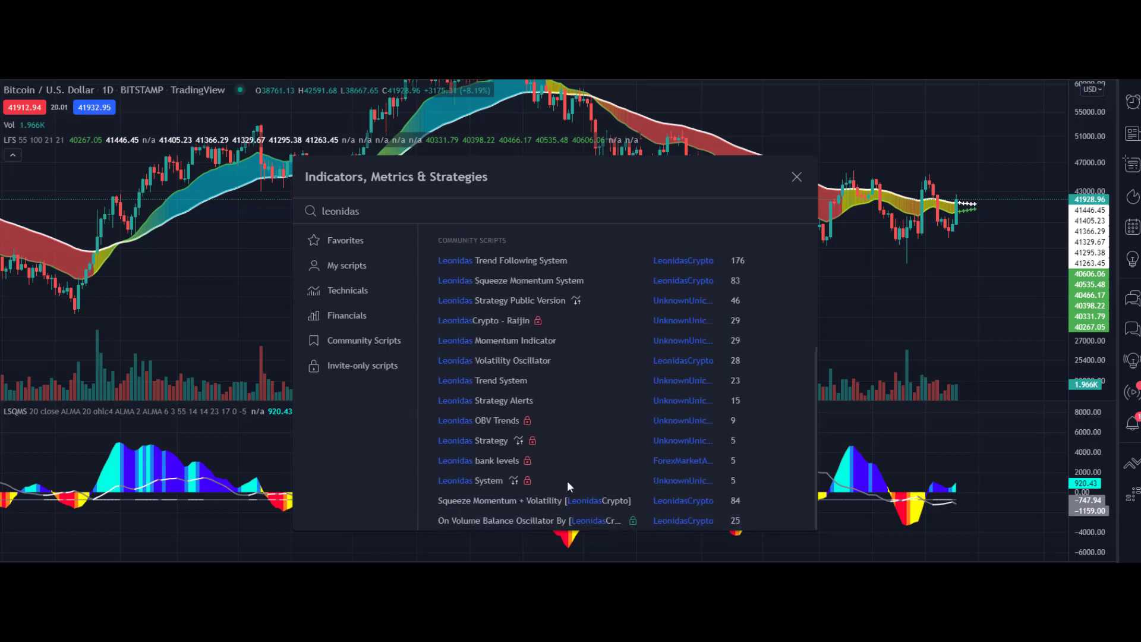
click(544, 520)
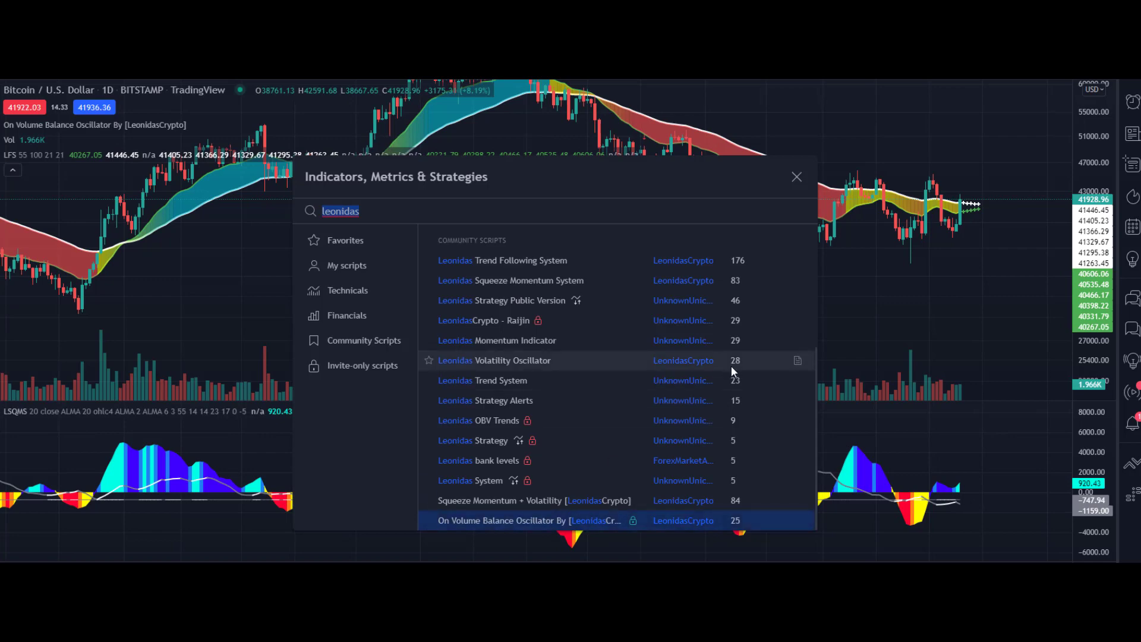
click(796, 176)
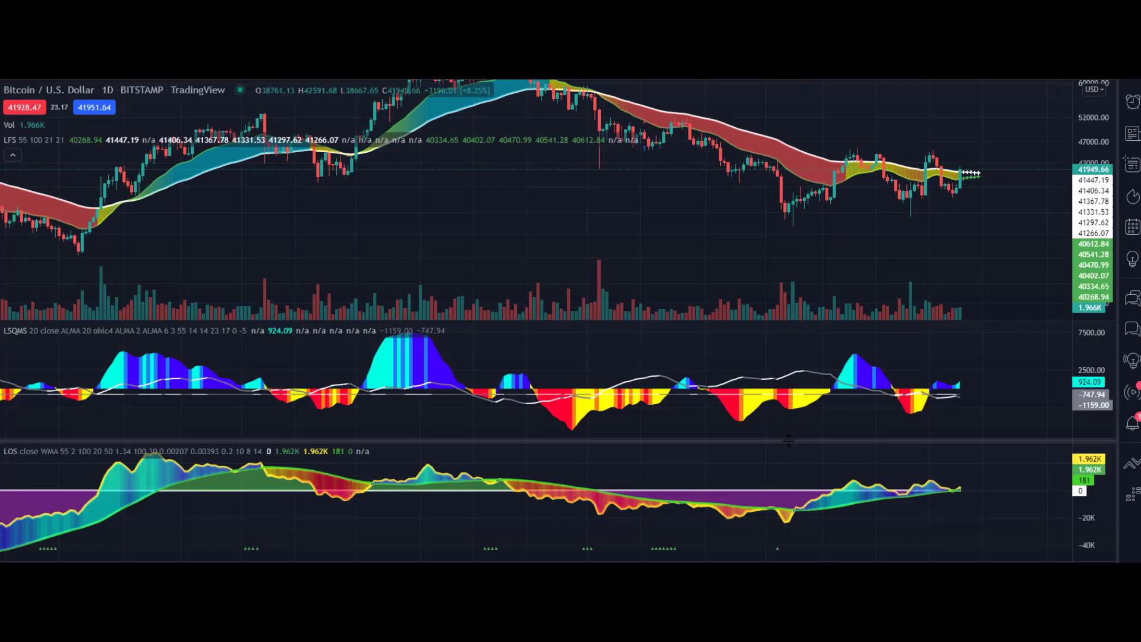
Step: Examine the LOS oscillator in its maximized pane, stretch its value scale, and restore the regular multi-pane layout
double_click(948, 530)
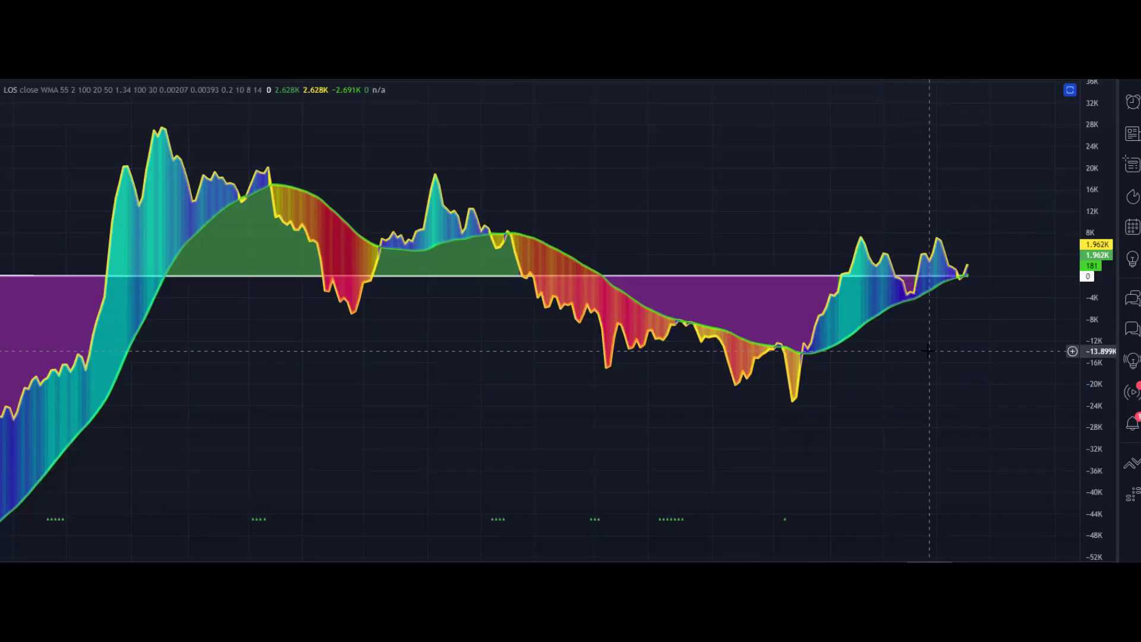
scroll(930, 255, up, 5)
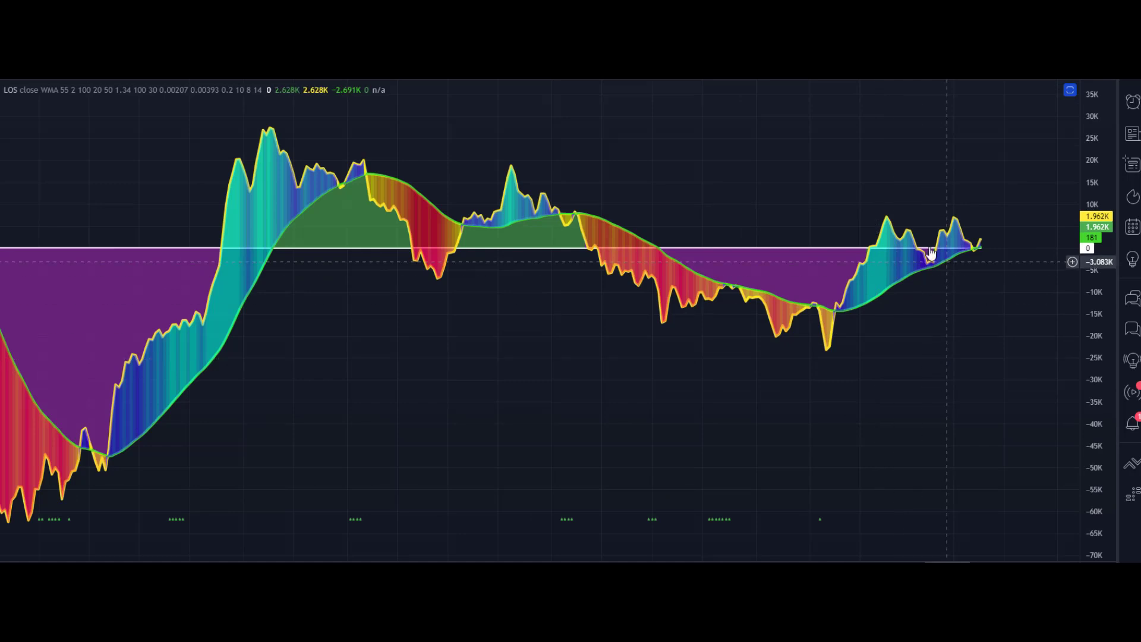
double_click(930, 378)
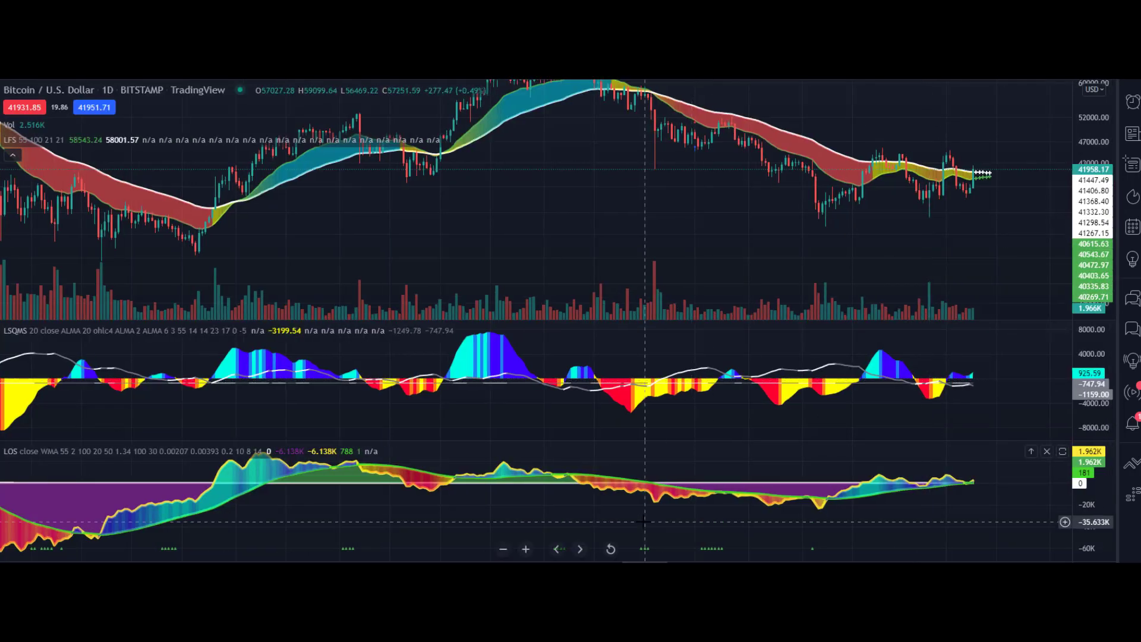
scroll(645, 522, down, 2)
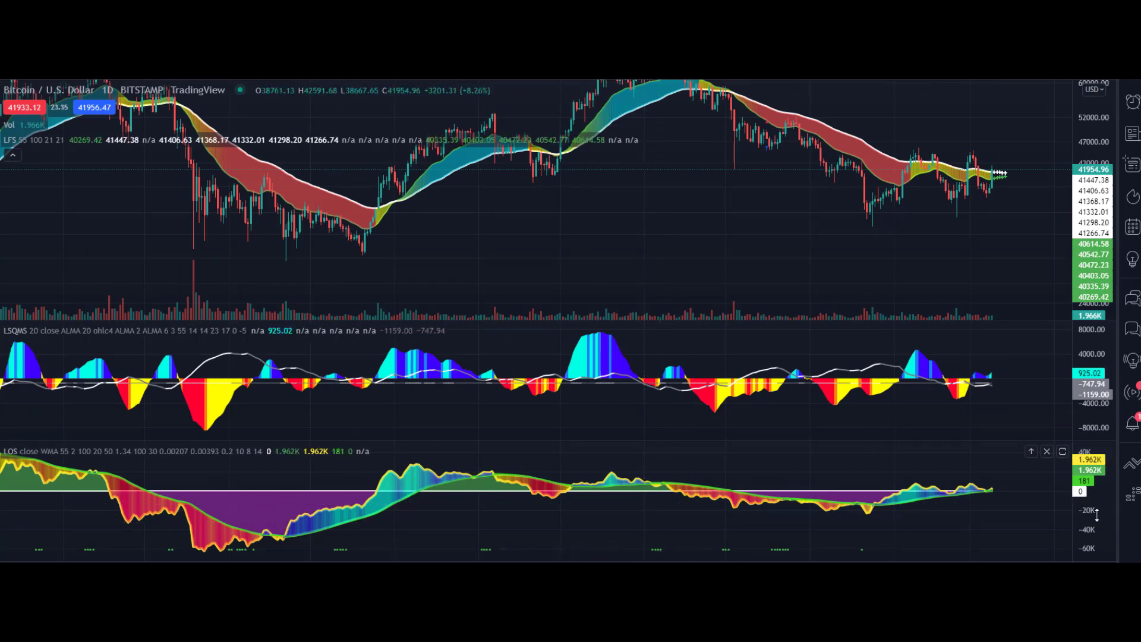
drag(1101, 523, 1099, 489)
drag(996, 507, 967, 518)
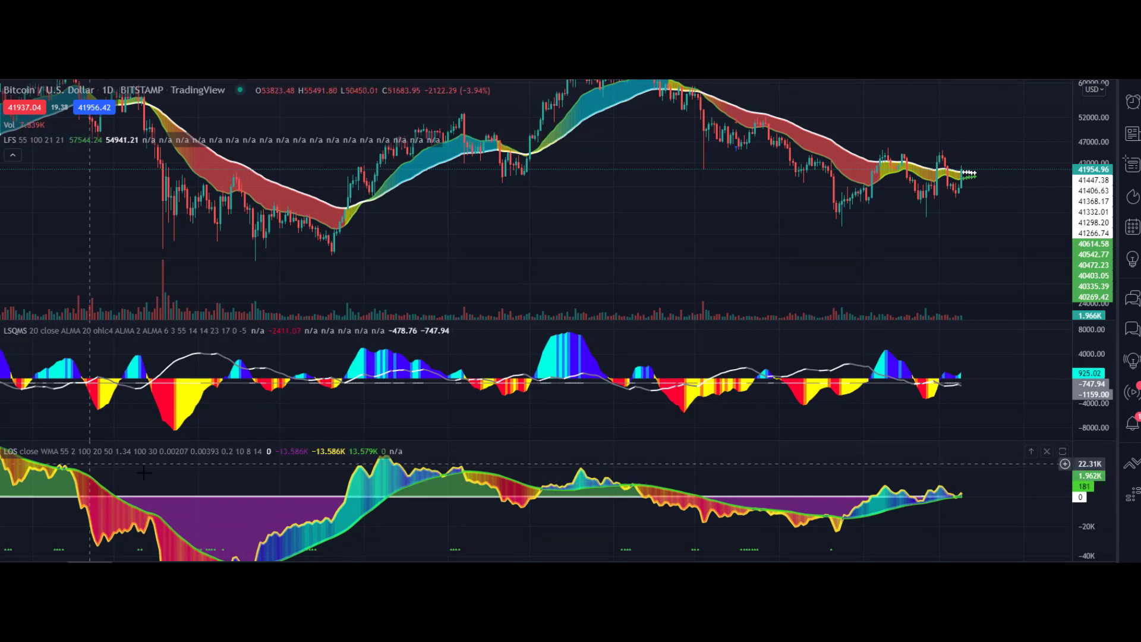
double_click(494, 462)
scroll(809, 480, up, 3)
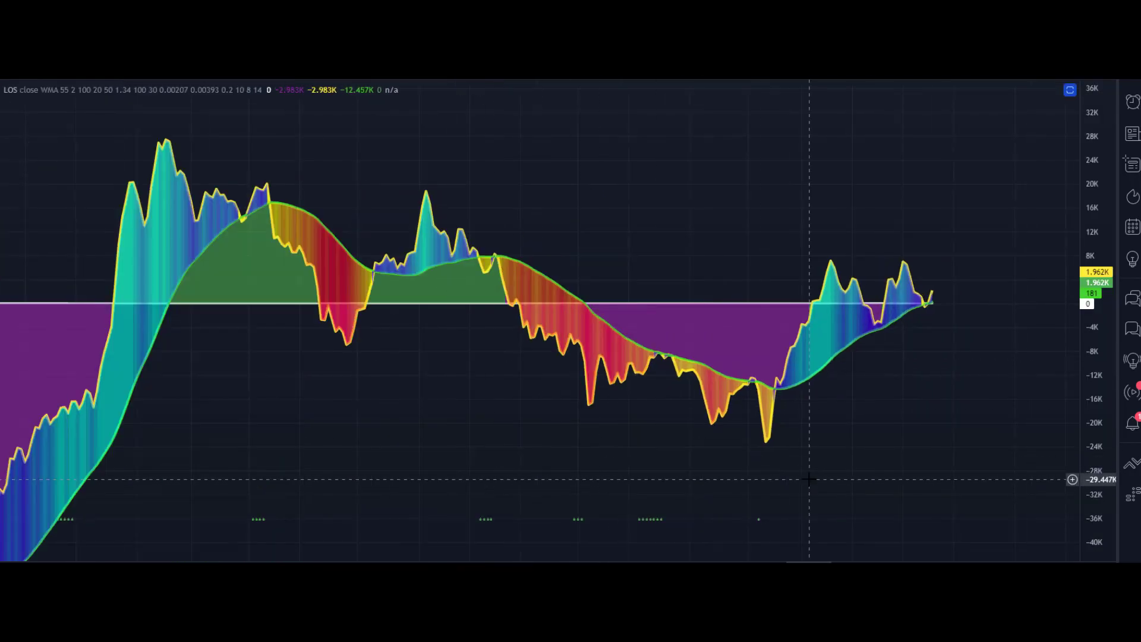
double_click(813, 480)
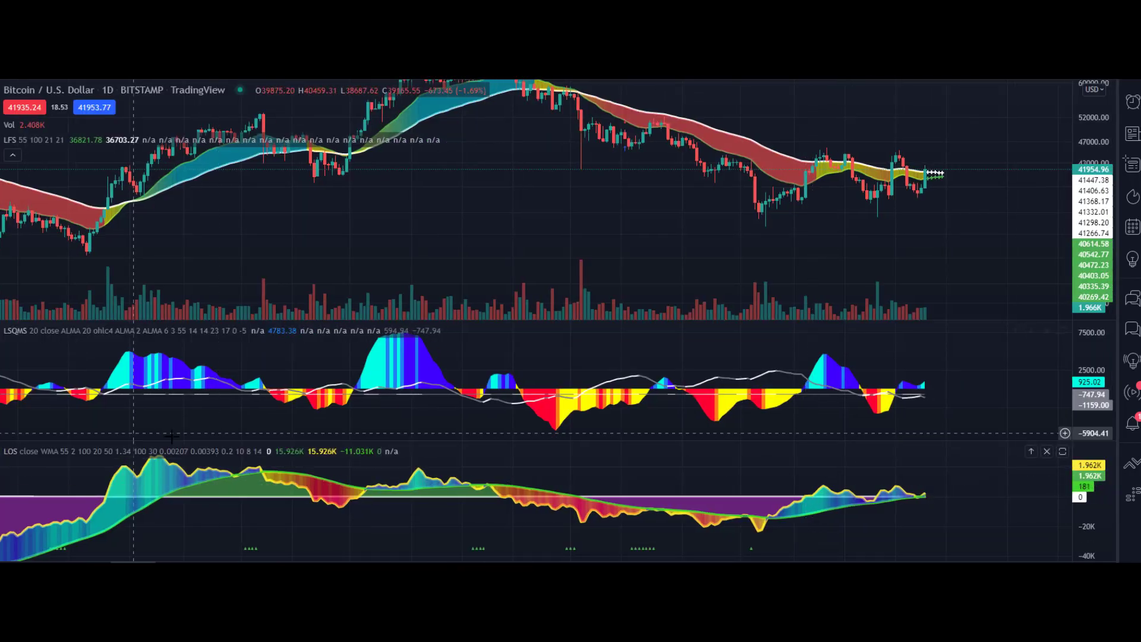
Step: Find the built-in On Balance Volume indicator by searching for "obv" and add it to the chart
click(515, 68)
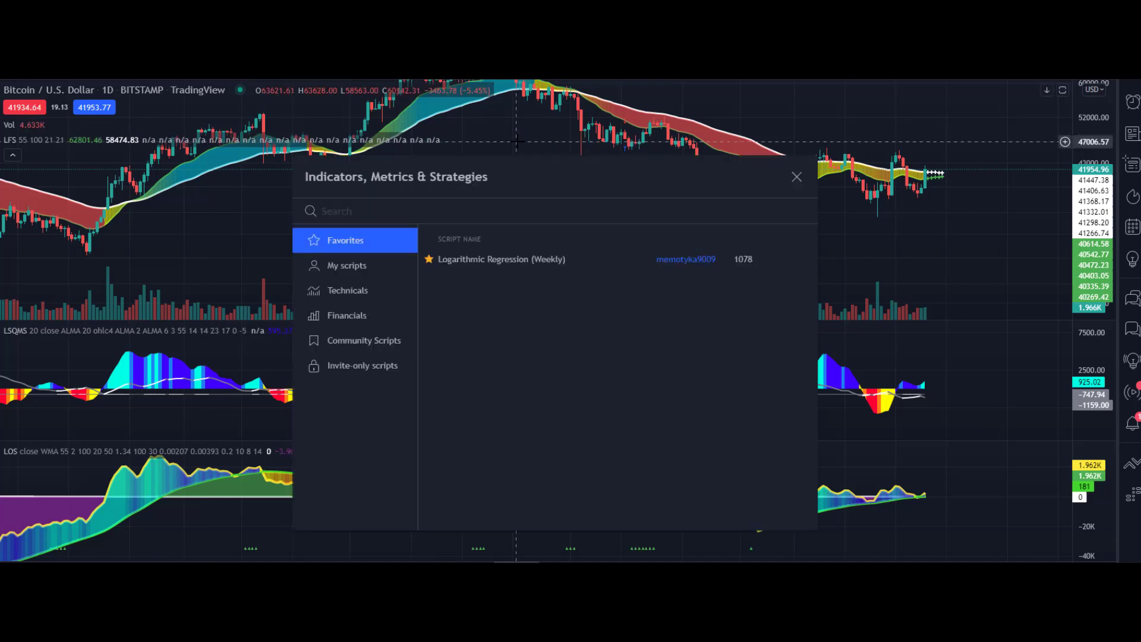
text(obc)
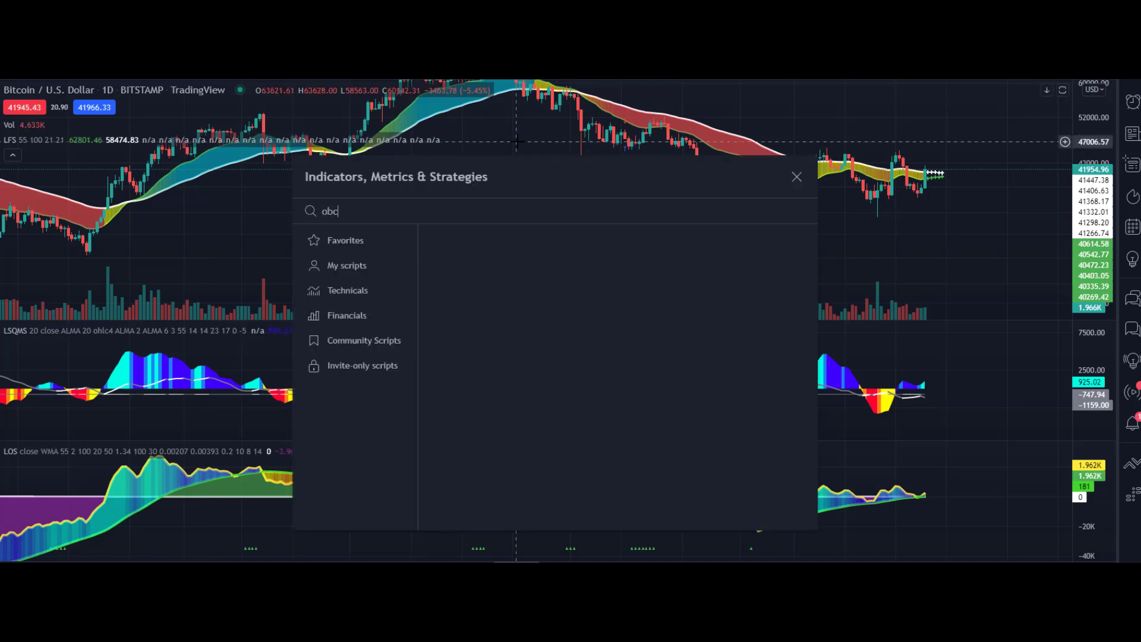
key(BackSpace)
text(v)
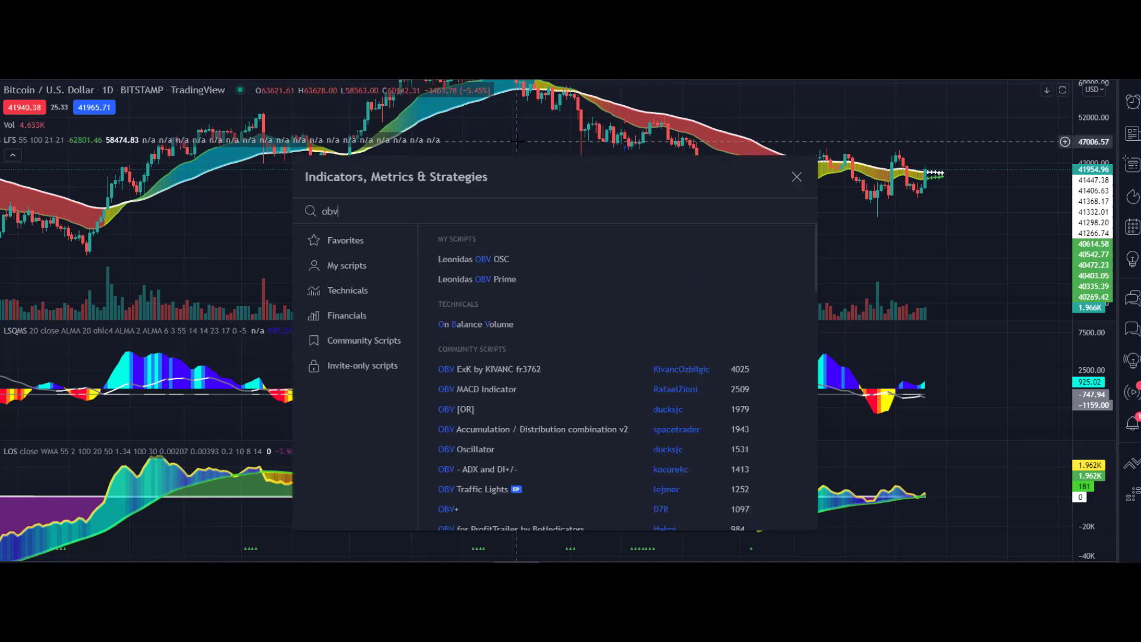
click(562, 327)
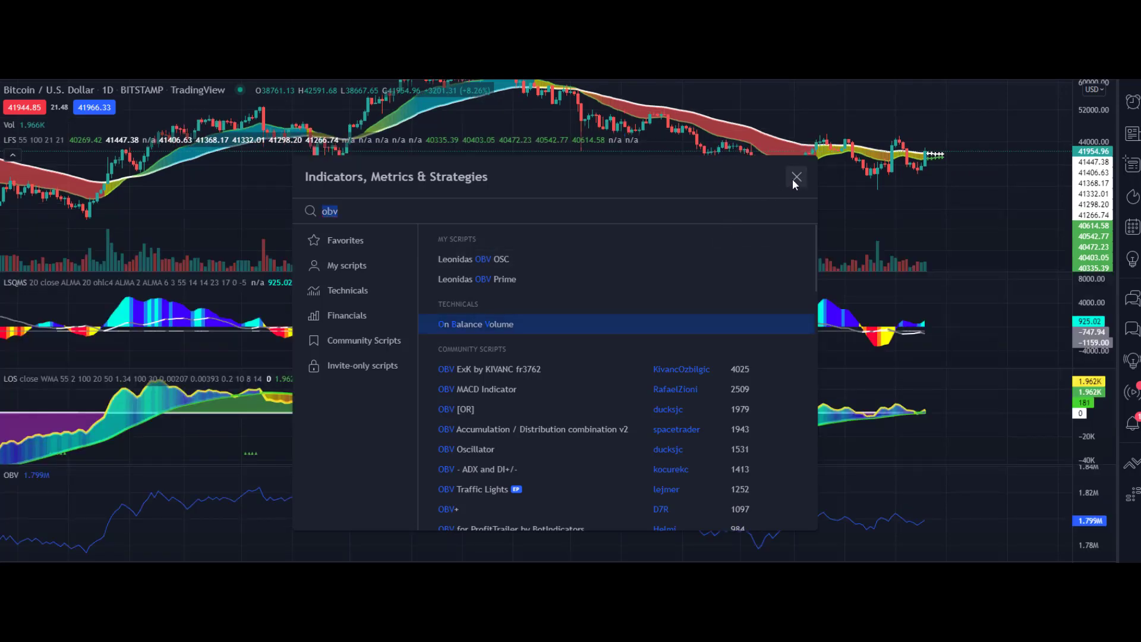
click(793, 180)
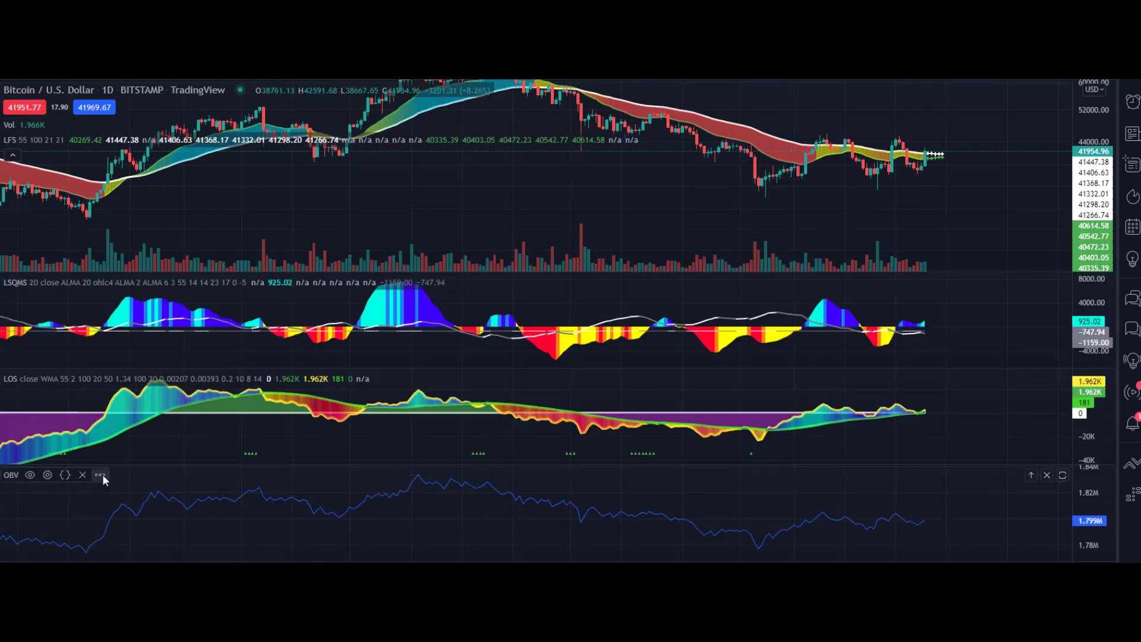
Step: Add a Moving Average Weighted indicator that uses the On Balance Volume line as its source
click(101, 475)
mouse_move(166, 442)
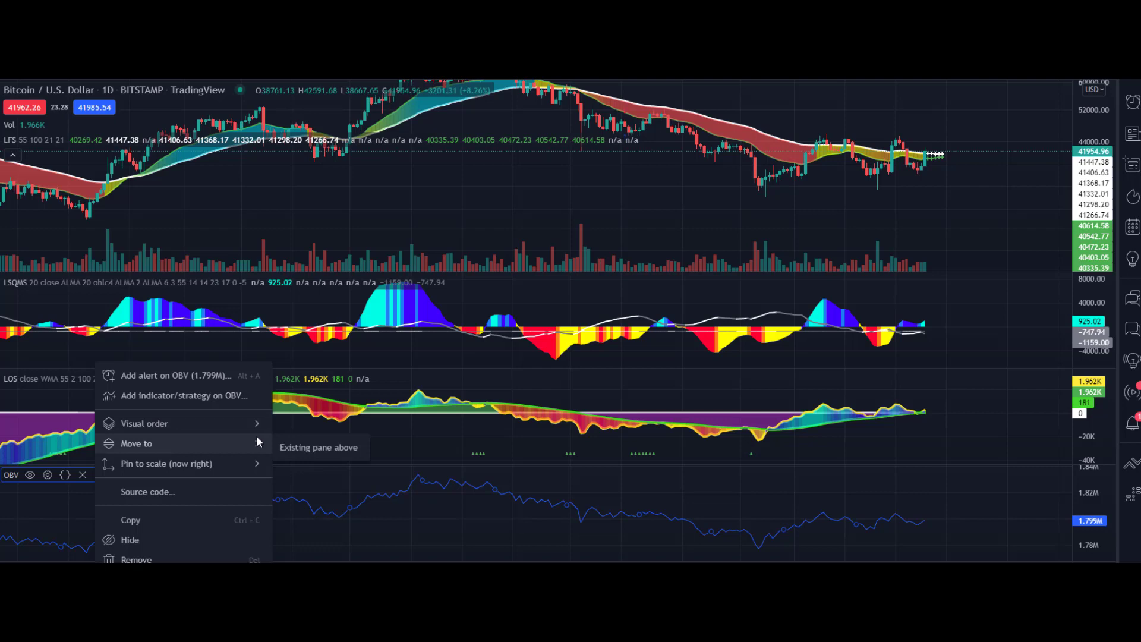
click(220, 397)
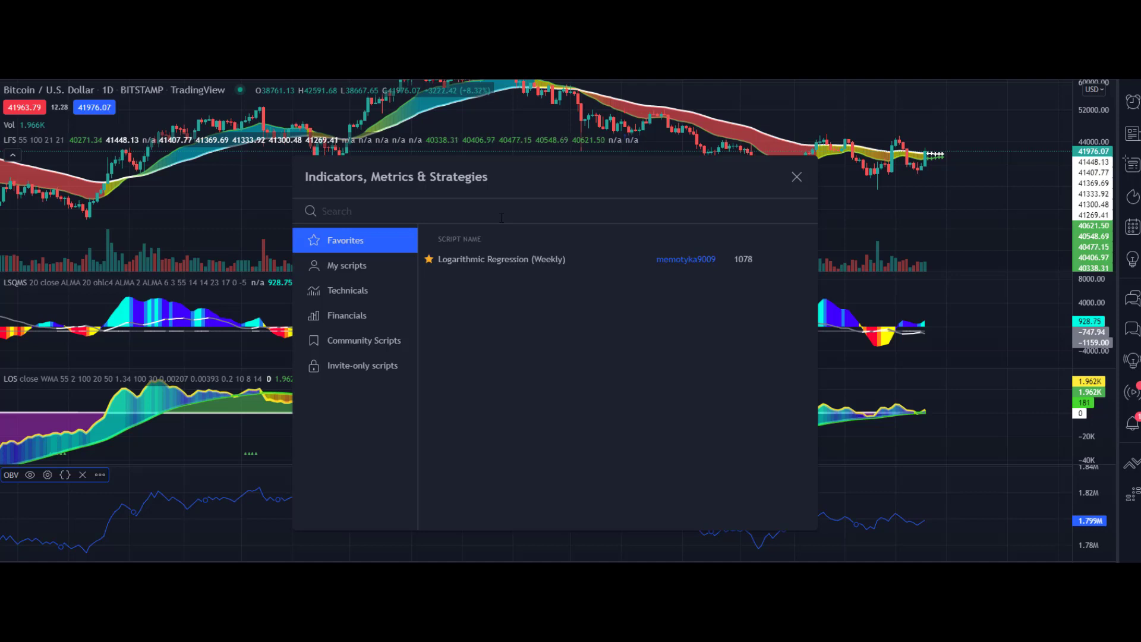
text(v)
key(BackSpace)
text(wma)
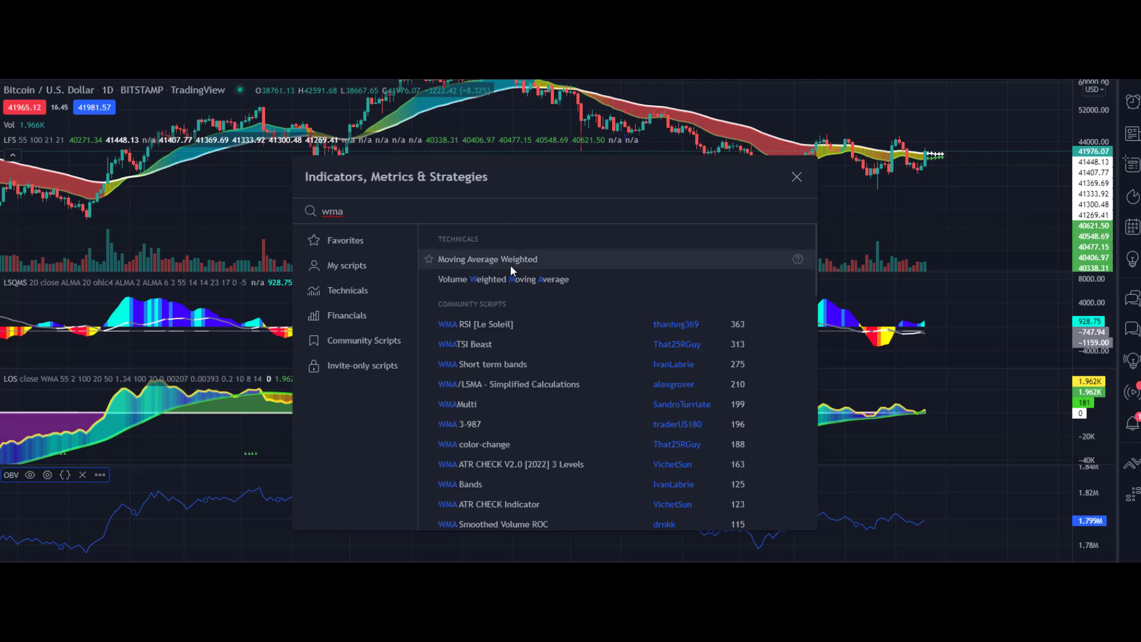
click(565, 260)
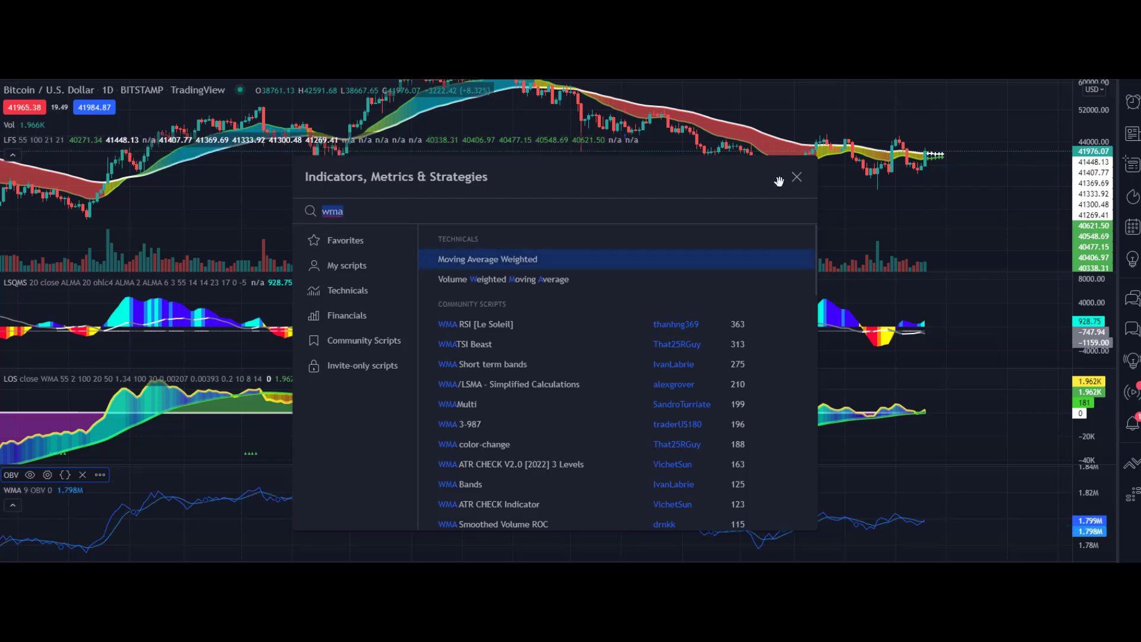
click(796, 177)
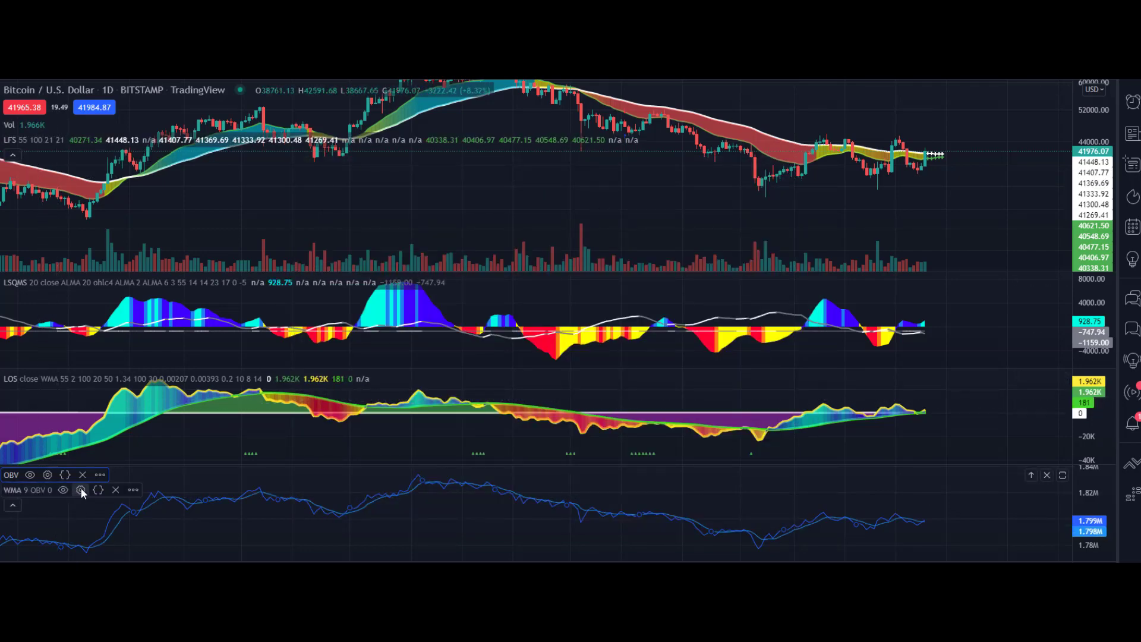
Step: Set the length of the weighted moving average on the OBV line to 55
click(81, 490)
double_click(501, 337)
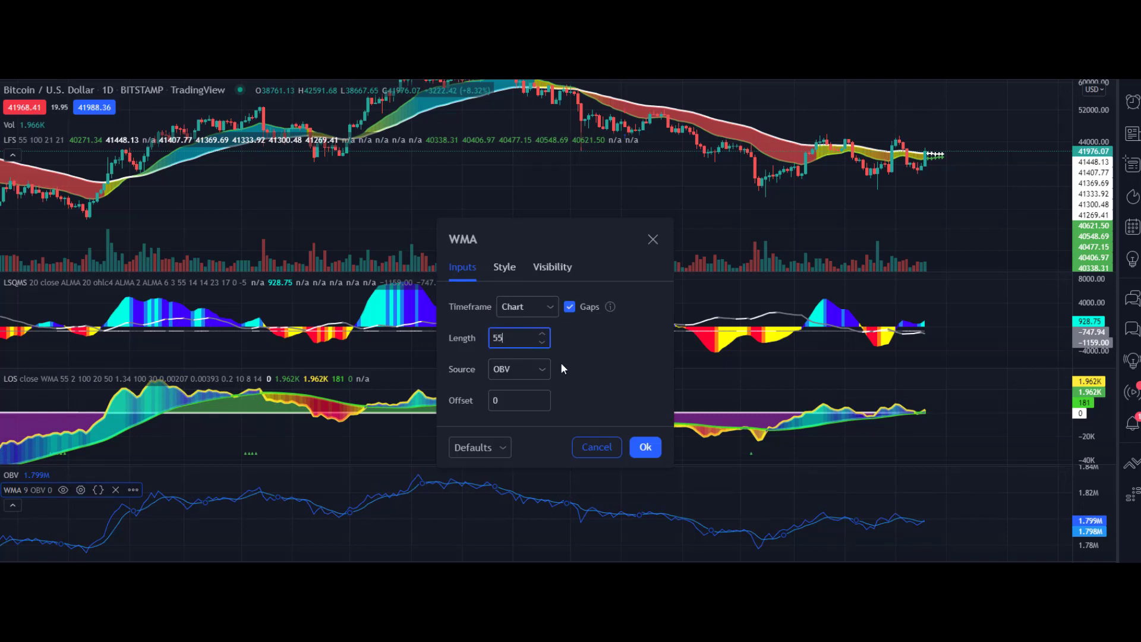
click(579, 370)
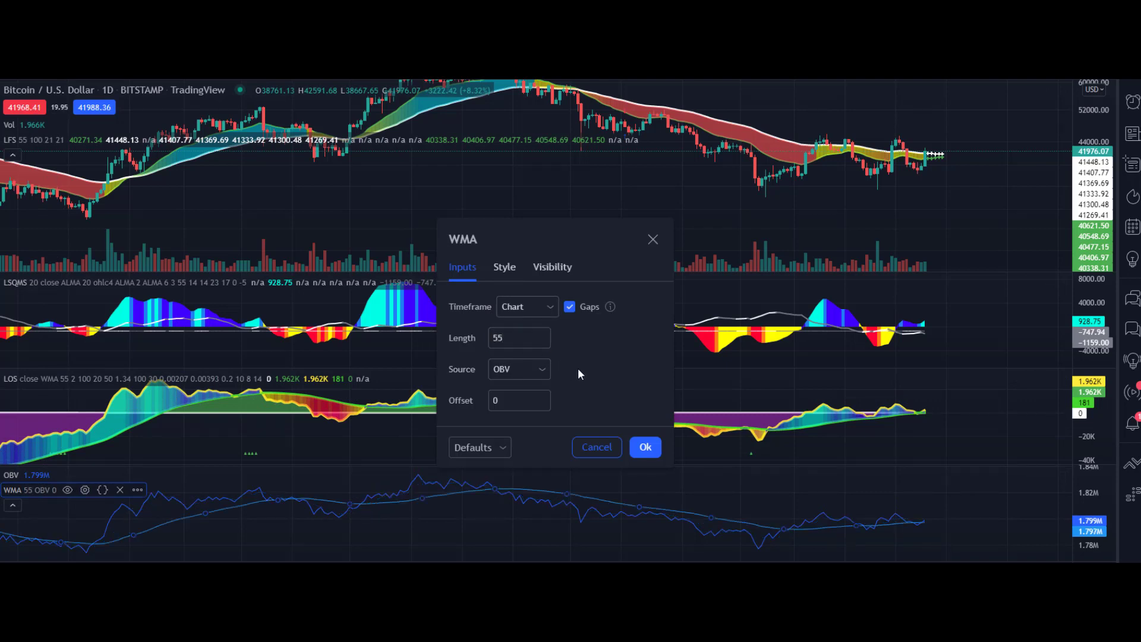
click(640, 452)
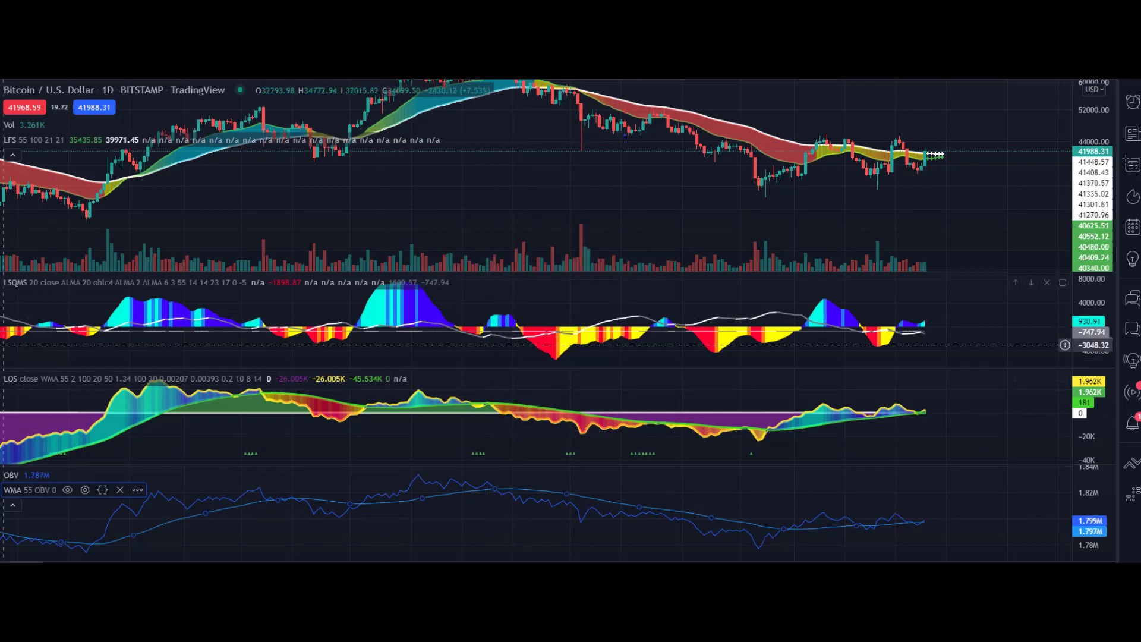
Step: Circle the sideways stretch in the OBV pane and the matching LOS section, then inspect the LOS pane maximized and restore the layout
mouse_move(496, 476)
mouse_down()
mouse_move(467, 467)
mouse_move(267, 522)
mouse_move(505, 483)
mouse_up()
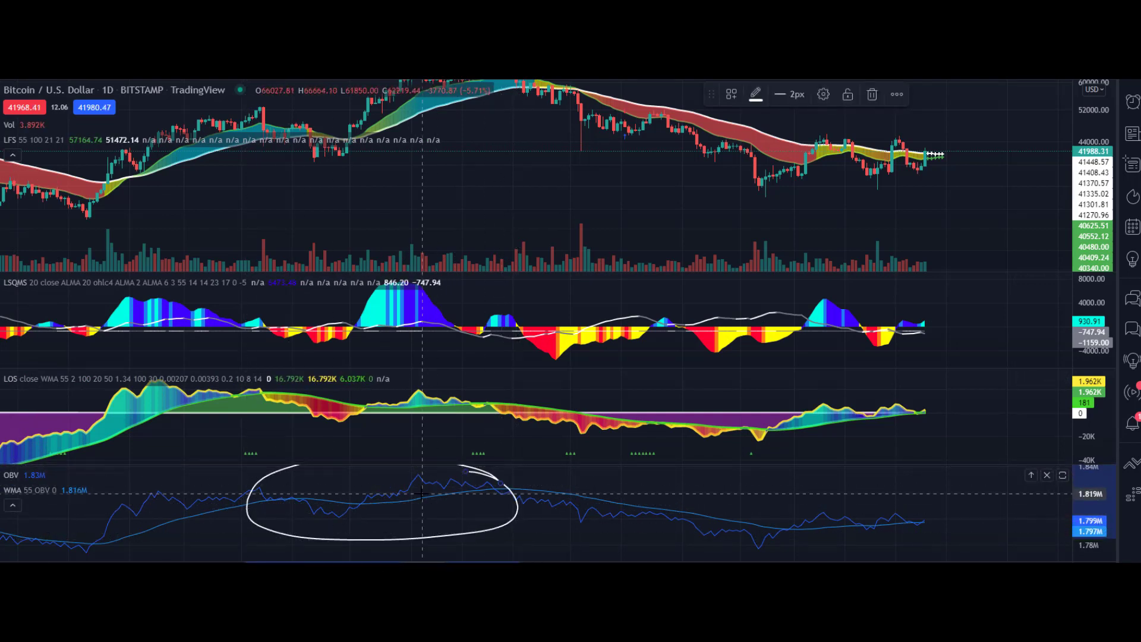
mouse_move(605, 403)
mouse_down()
mouse_move(538, 370)
mouse_move(487, 434)
mouse_up()
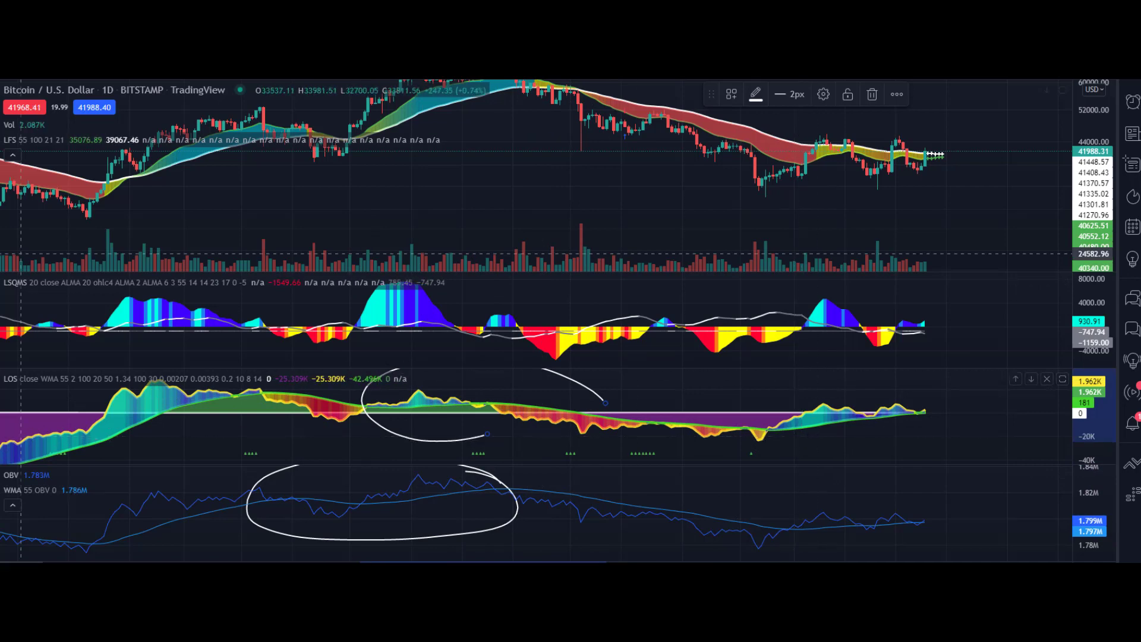
double_click(845, 433)
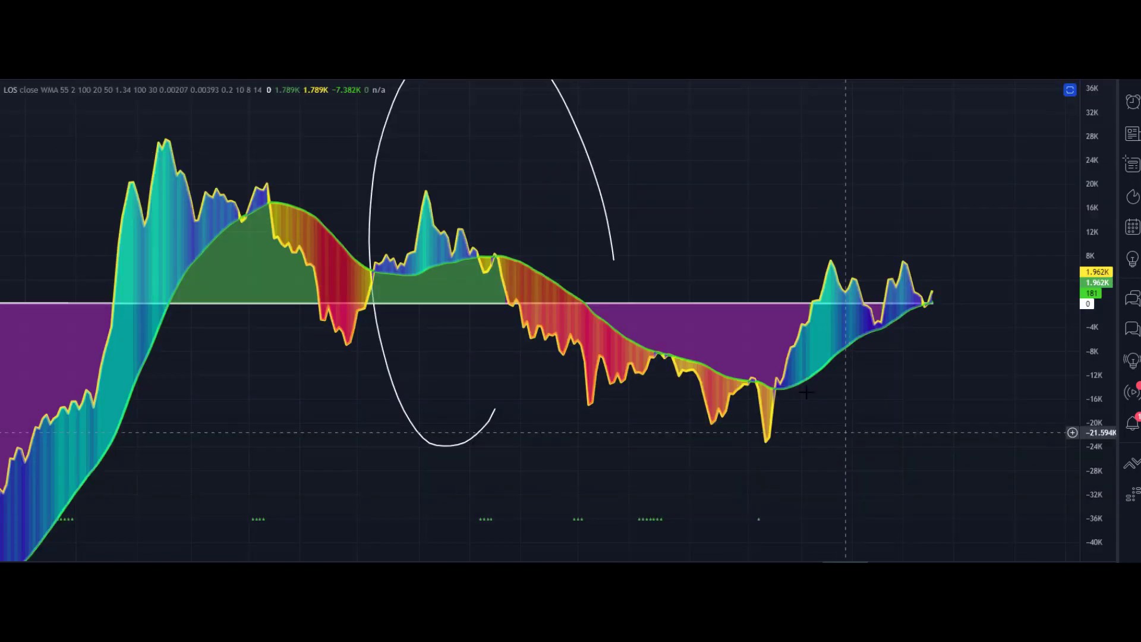
scroll(891, 475, down, 2)
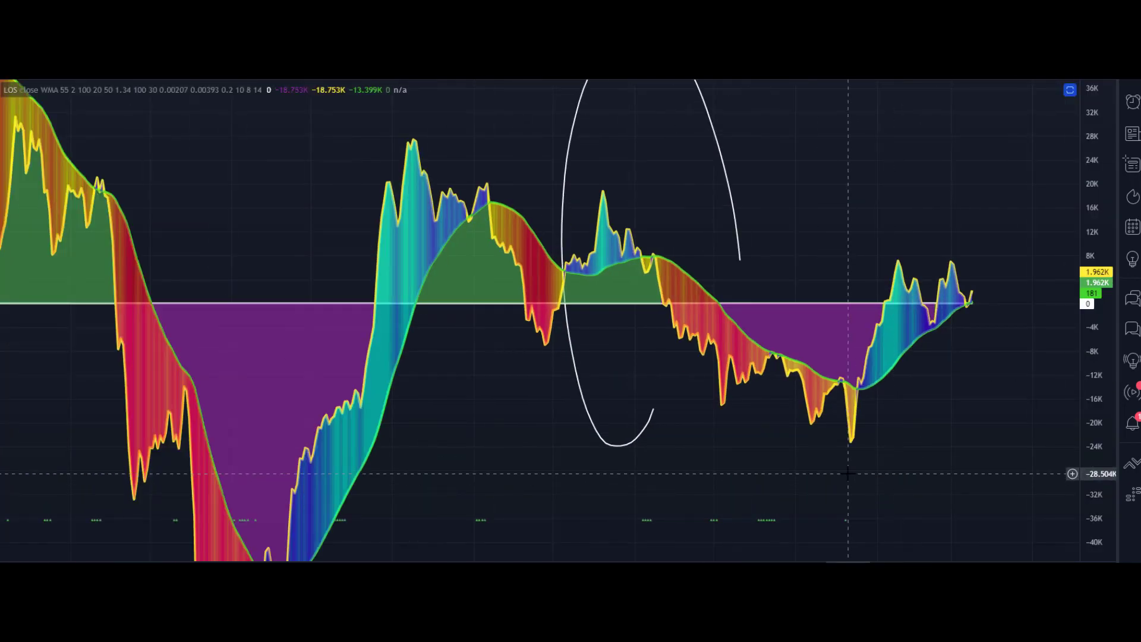
double_click(609, 461)
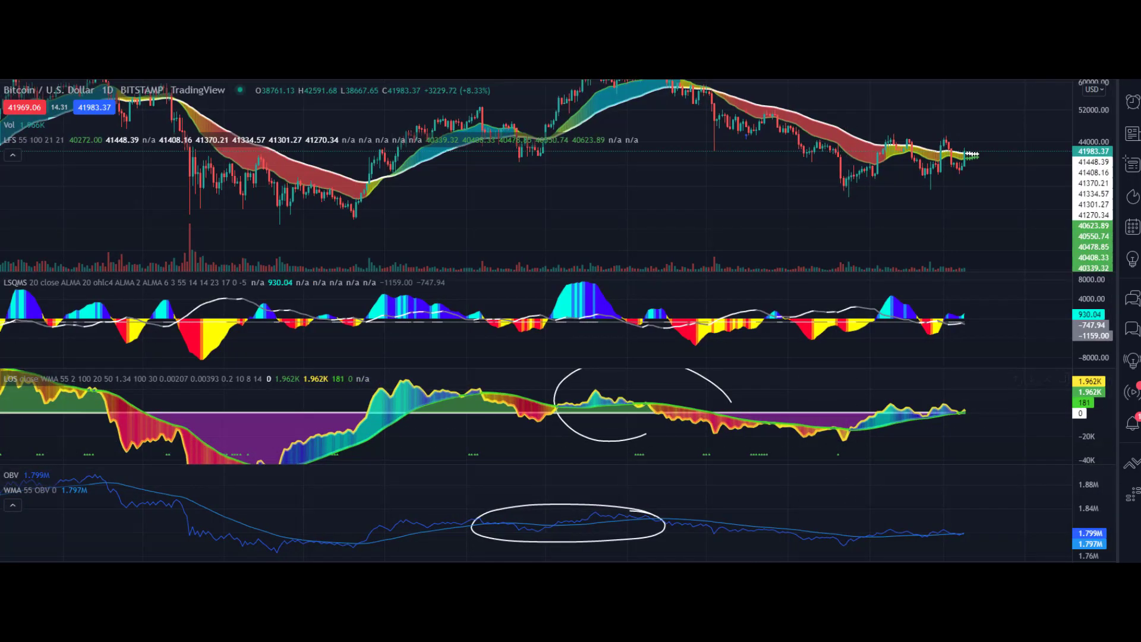
Step: Circle the latest LOS recovery, the earlier LOS rise and the red dip that follows that rise with the brush
mouse_move(924, 409)
mouse_down()
mouse_move(843, 419)
mouse_move(949, 386)
mouse_up()
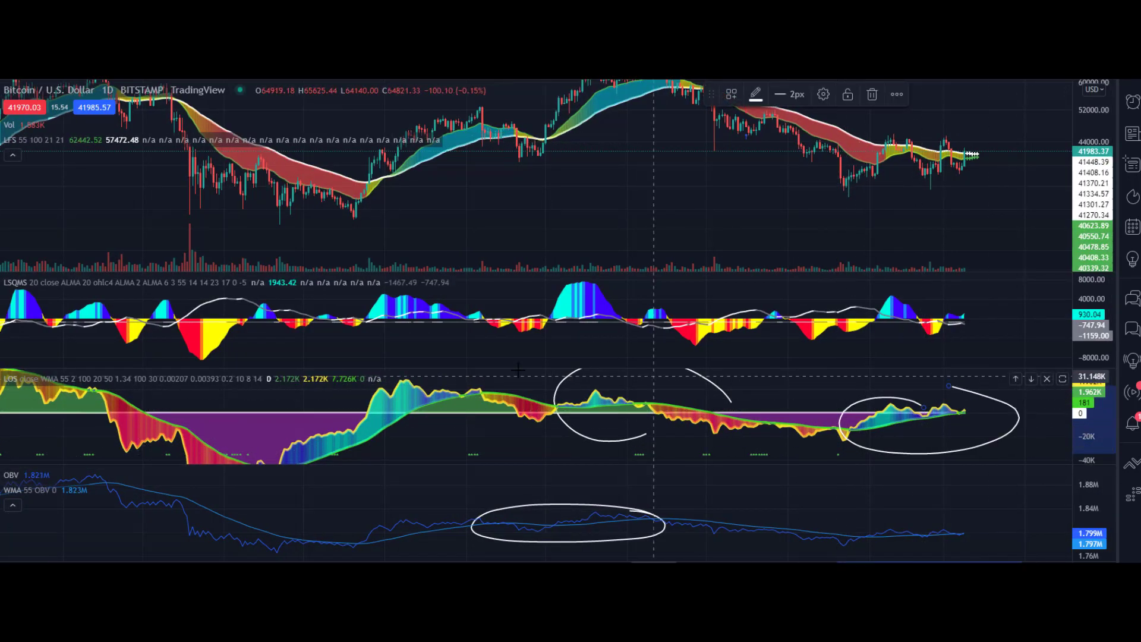
drag(442, 377, 411, 435)
drag(555, 393, 543, 416)
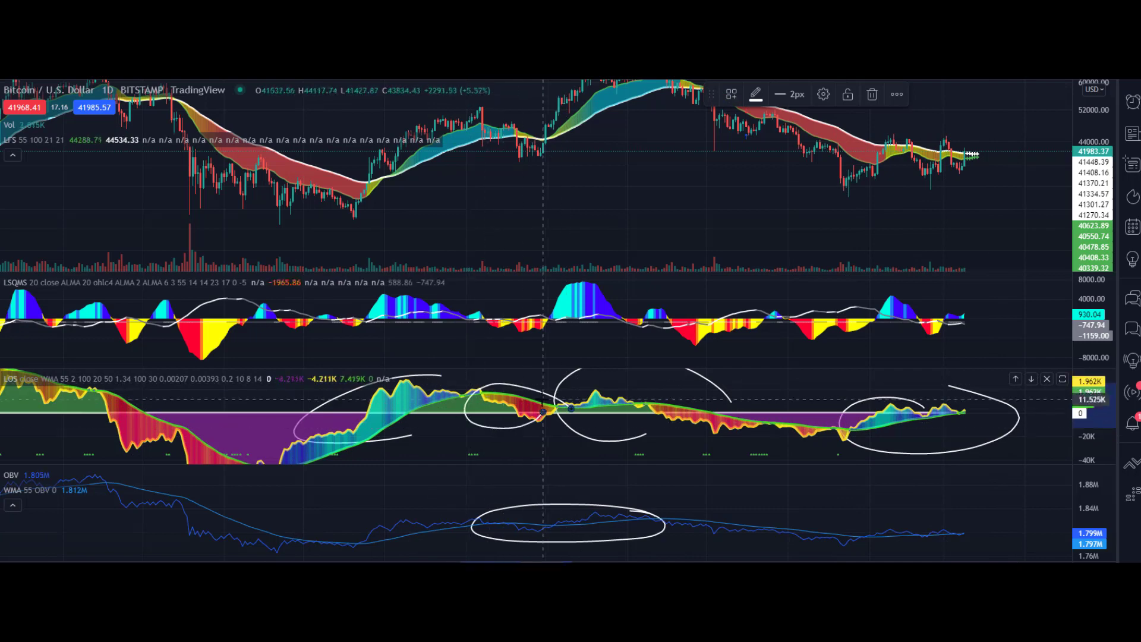
scroll(1045, 453, down, 2)
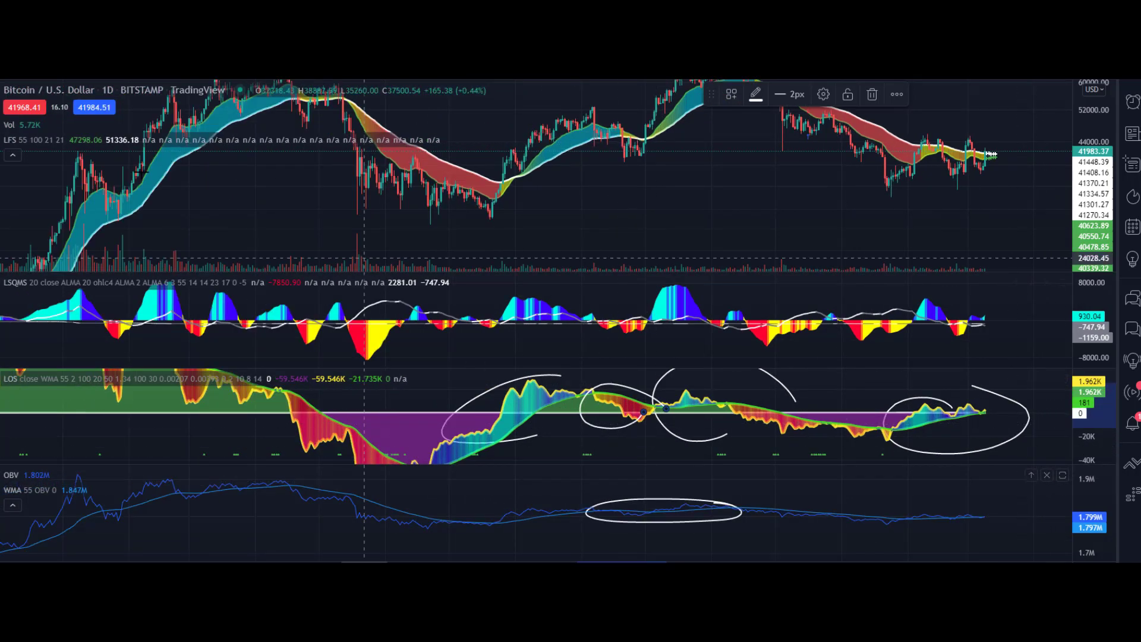
Step: Examine the OBV line and its moving average in the maximized pane, remove the brush drawings, and restore the multi-pane layout
double_click(872, 489)
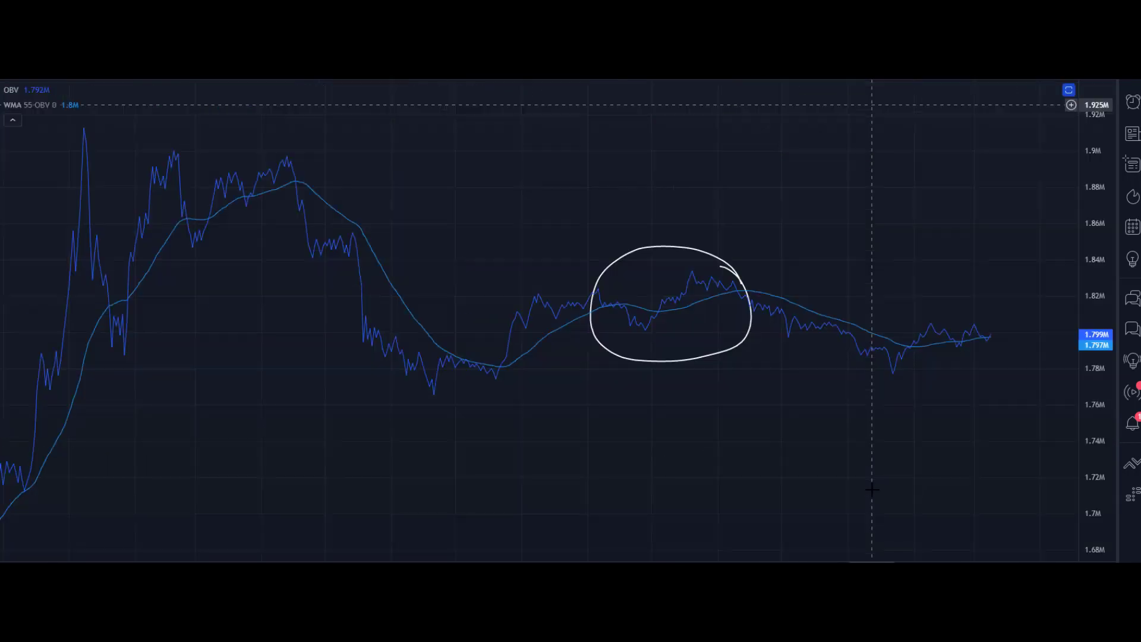
scroll(749, 489, down, 5)
scroll(530, 441, up, 3)
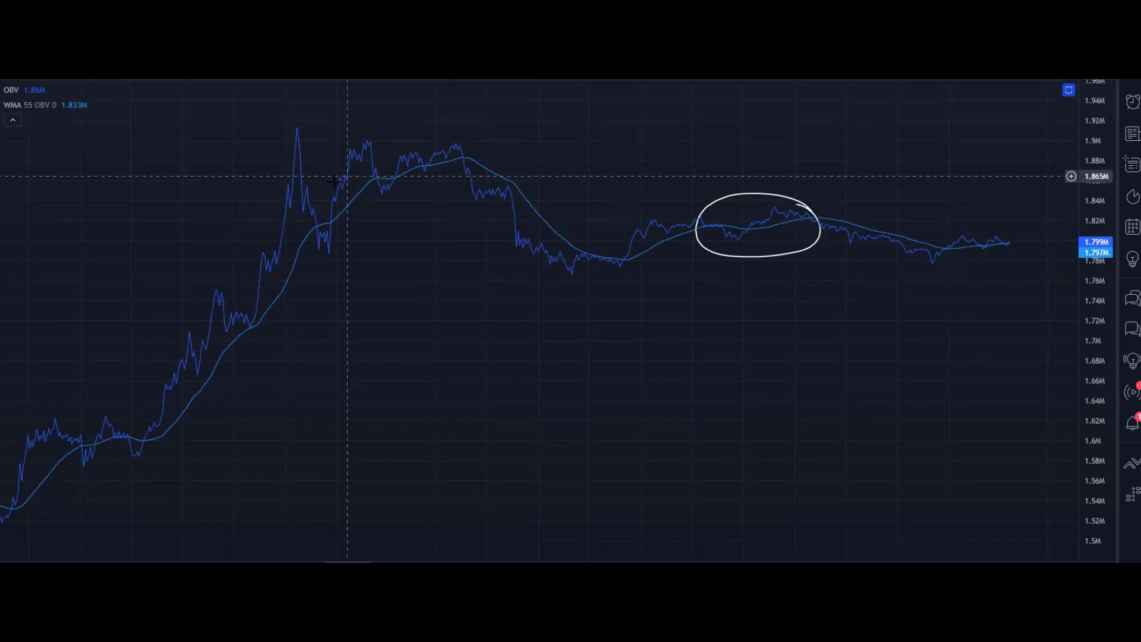
right_click(777, 363)
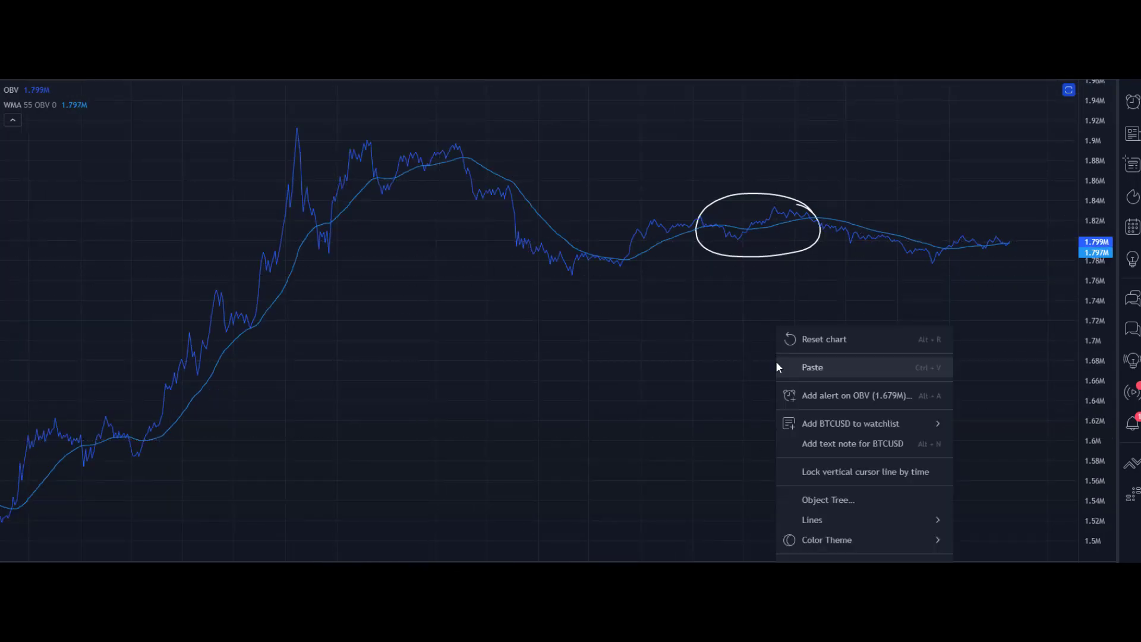
click(828, 568)
double_click(486, 377)
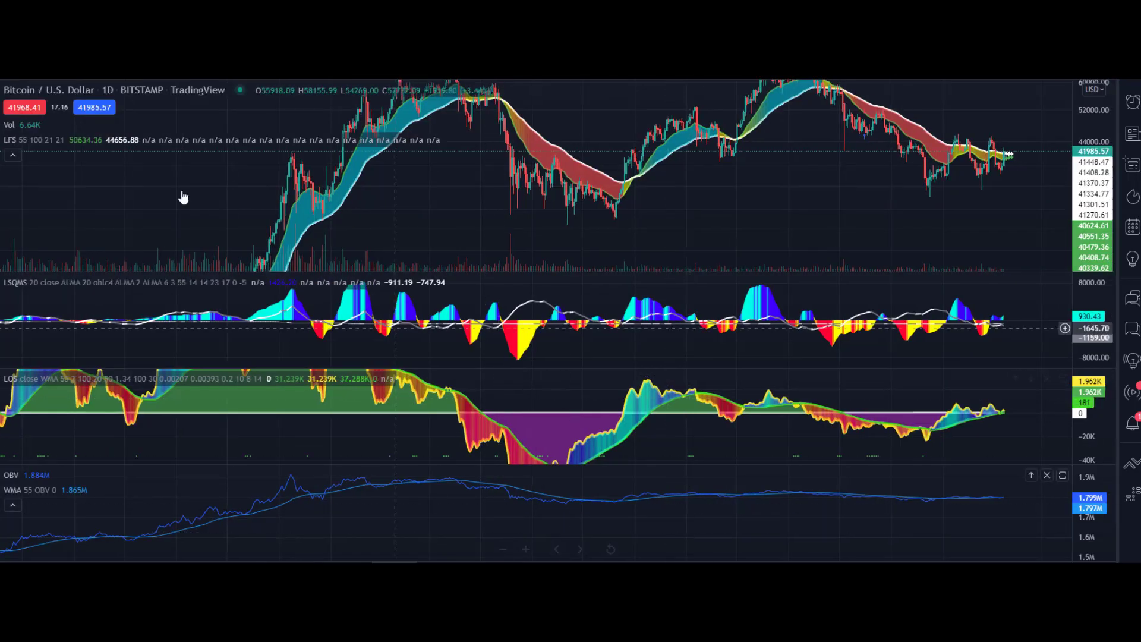
Step: Switch the Bitcoin chart to the 4h timeframe, reset the chart view and leave empty space after the latest bars
click(71, 69)
click(84, 307)
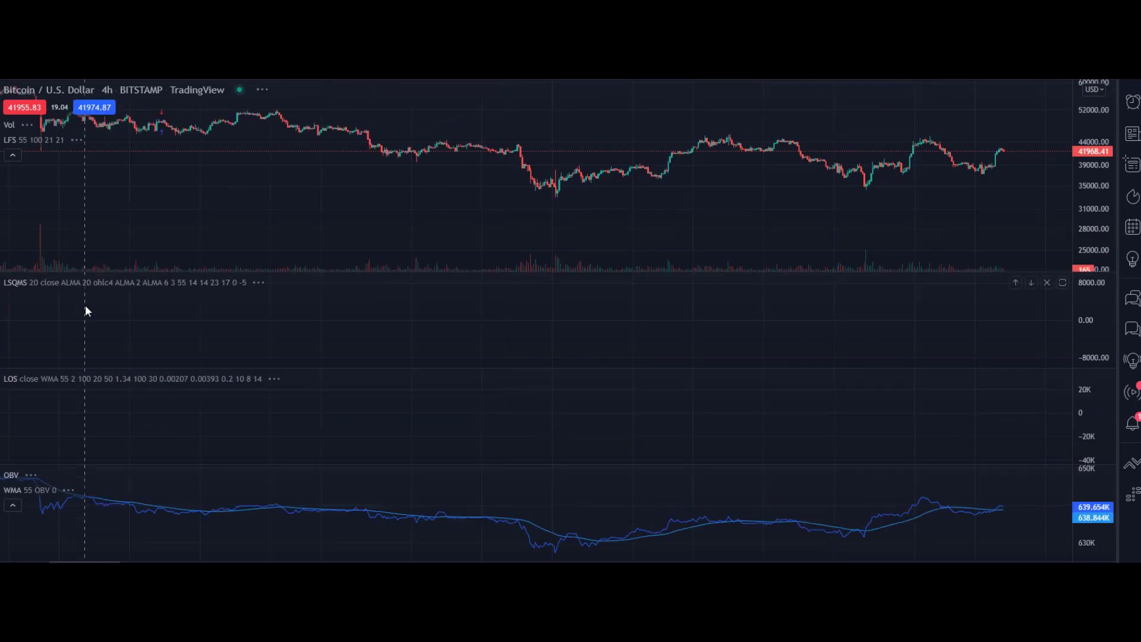
right_click(737, 328)
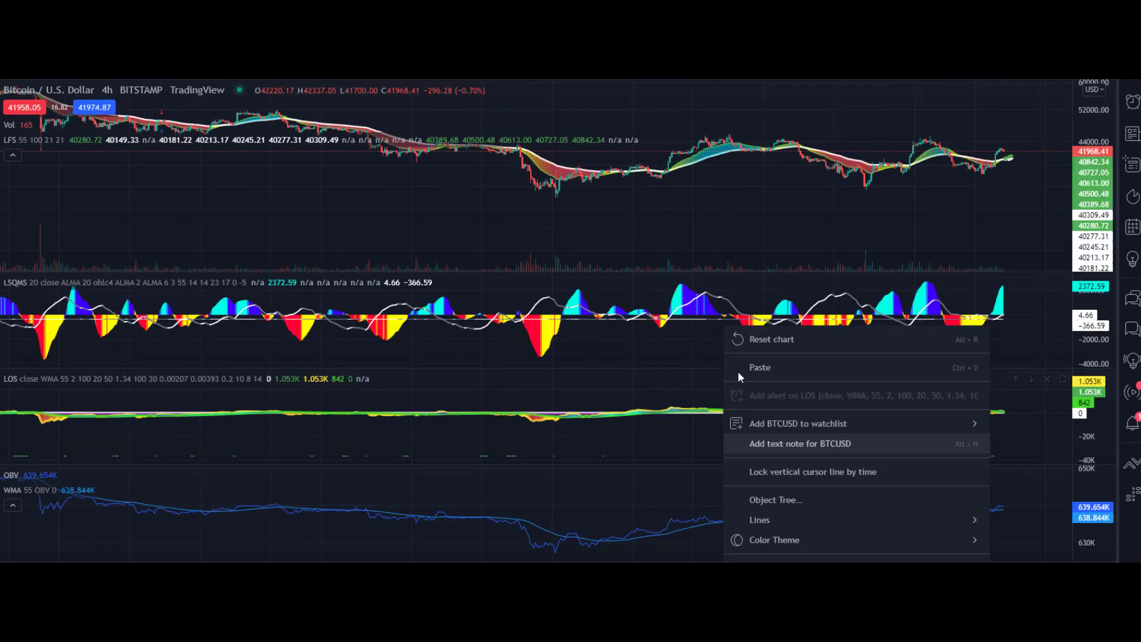
click(761, 335)
drag(856, 438, 615, 440)
mouse_move(1108, 527)
mouse_down()
mouse_move(1108, 513)
mouse_move(1108, 544)
mouse_move(1108, 516)
mouse_up()
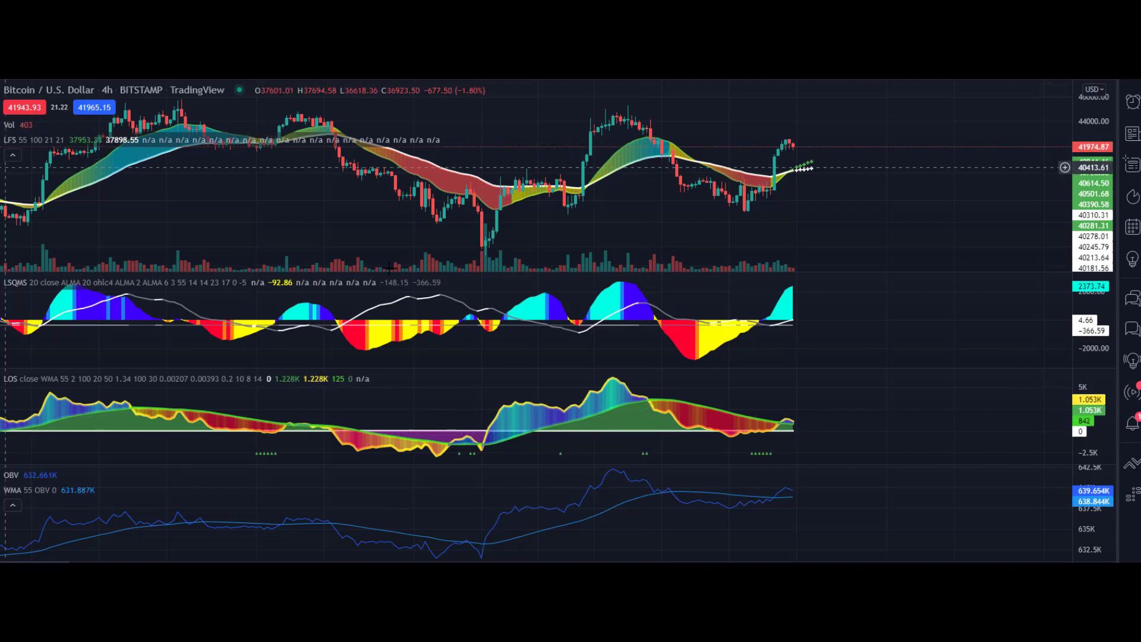
Step: Circle the highest recent LOS peak on the 4h chart, and examine the maximized OBV pane over a longer period with a compressed value scale
mouse_move(680, 391)
mouse_down()
mouse_move(594, 373)
mouse_move(684, 418)
mouse_move(718, 382)
mouse_up()
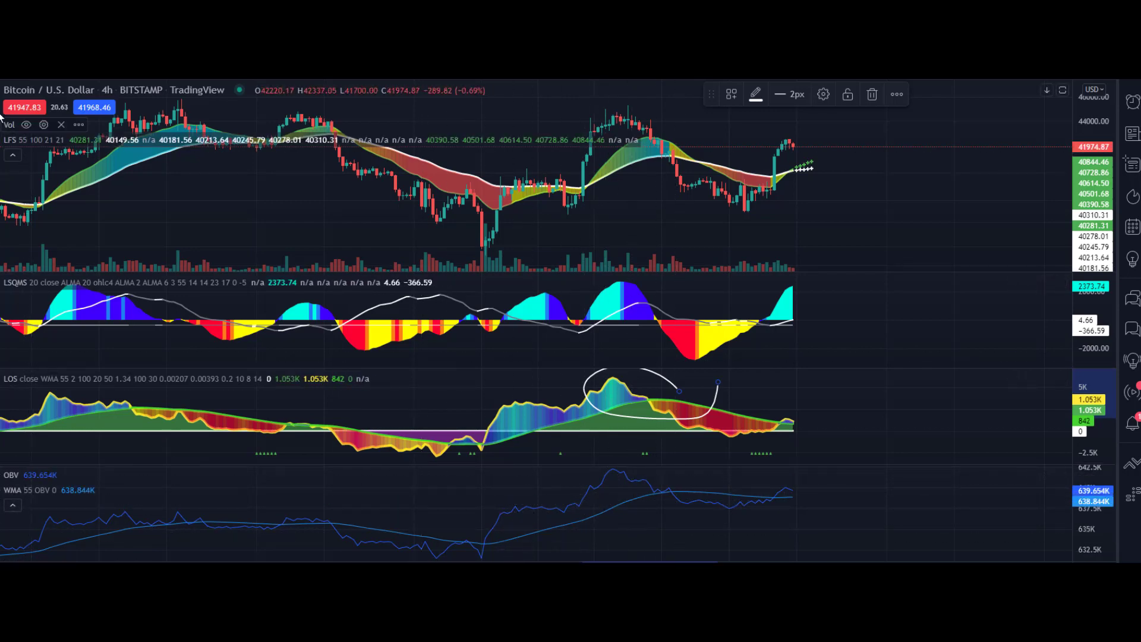
double_click(652, 536)
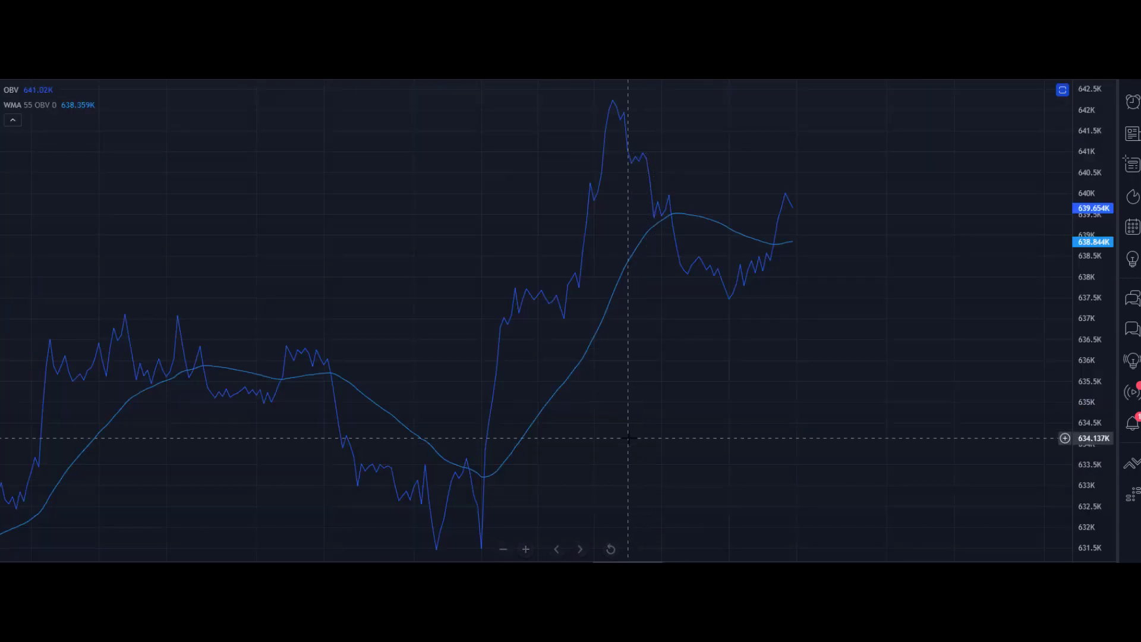
scroll(521, 460, down, 8)
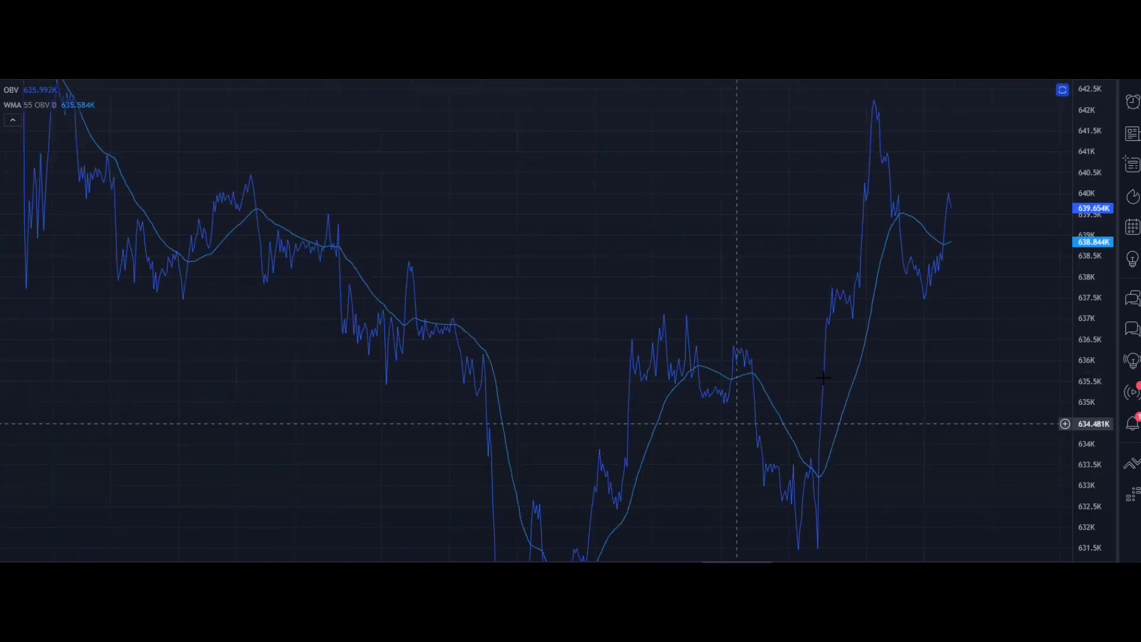
drag(1080, 268, 1065, 387)
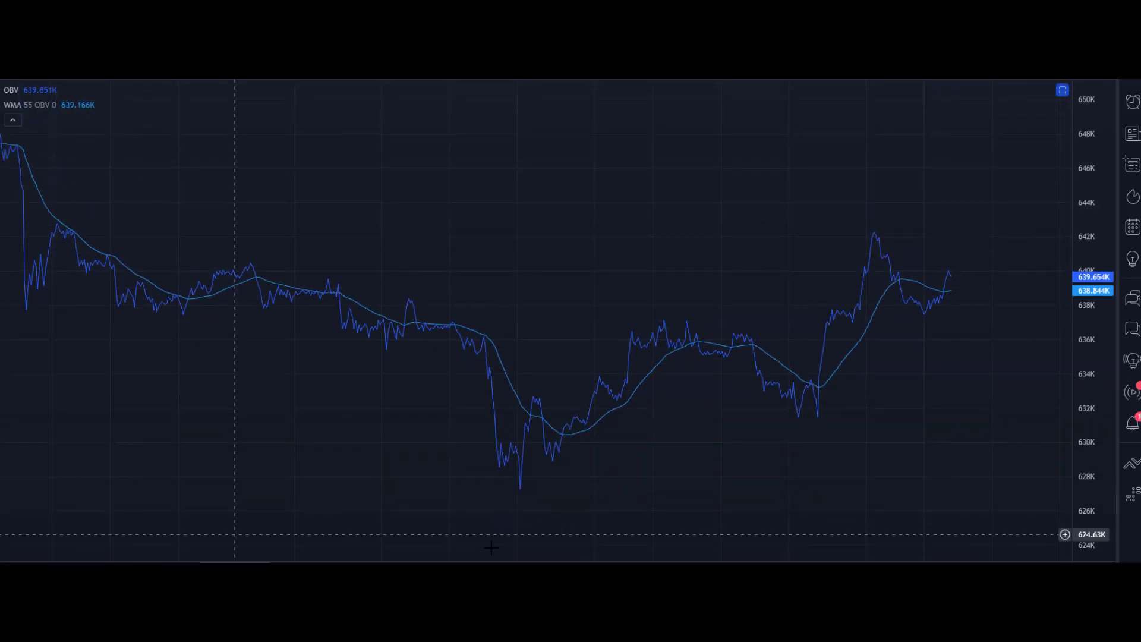
double_click(764, 275)
Step: Compare the LOS and OBV curves on the 4h chart by maximizing each pane alternately and restoring the layout
double_click(662, 460)
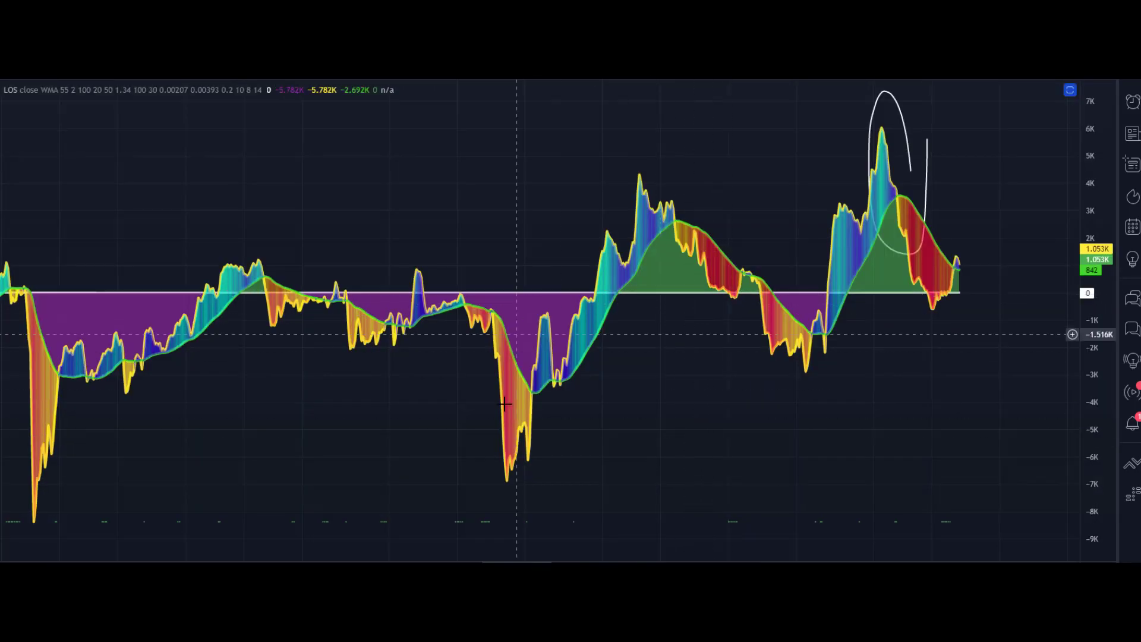
double_click(663, 459)
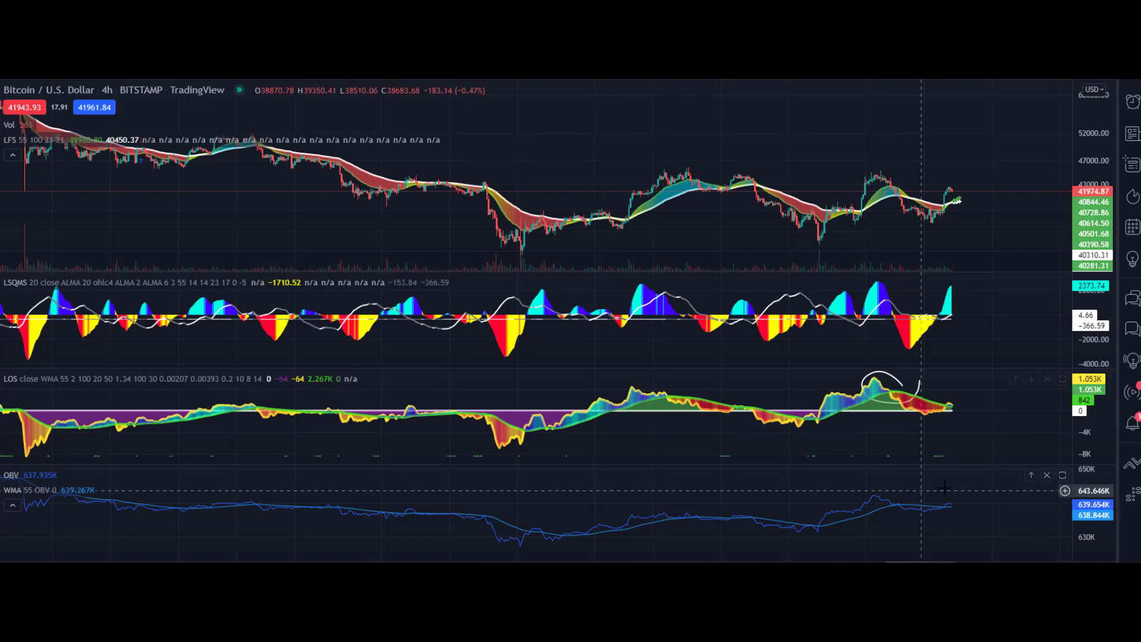
double_click(1011, 409)
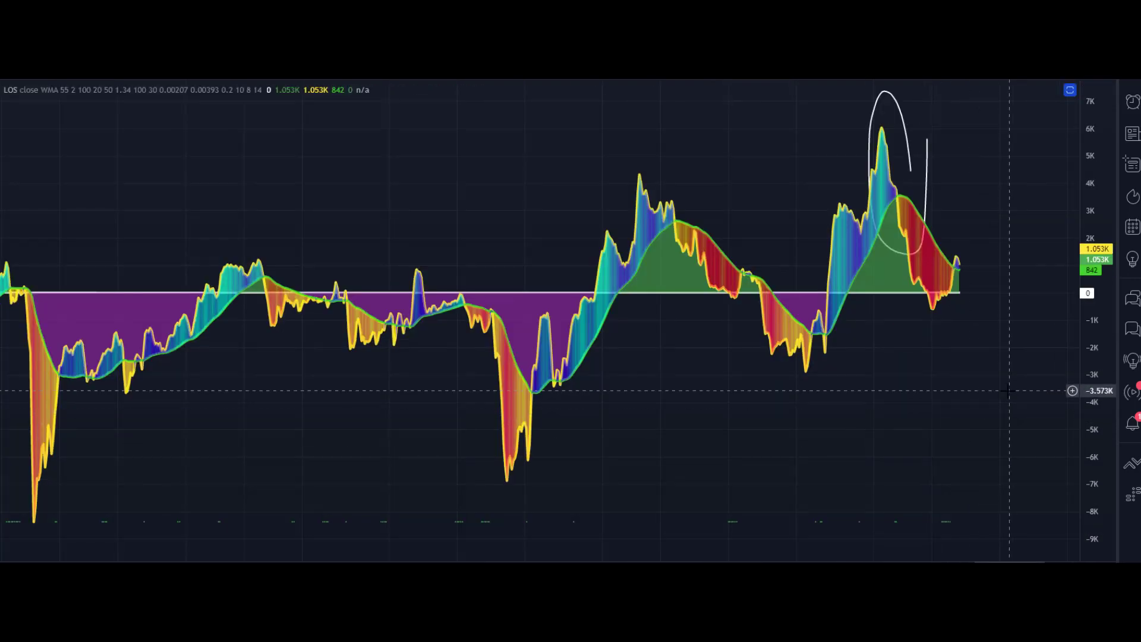
double_click(1008, 390)
double_click(997, 517)
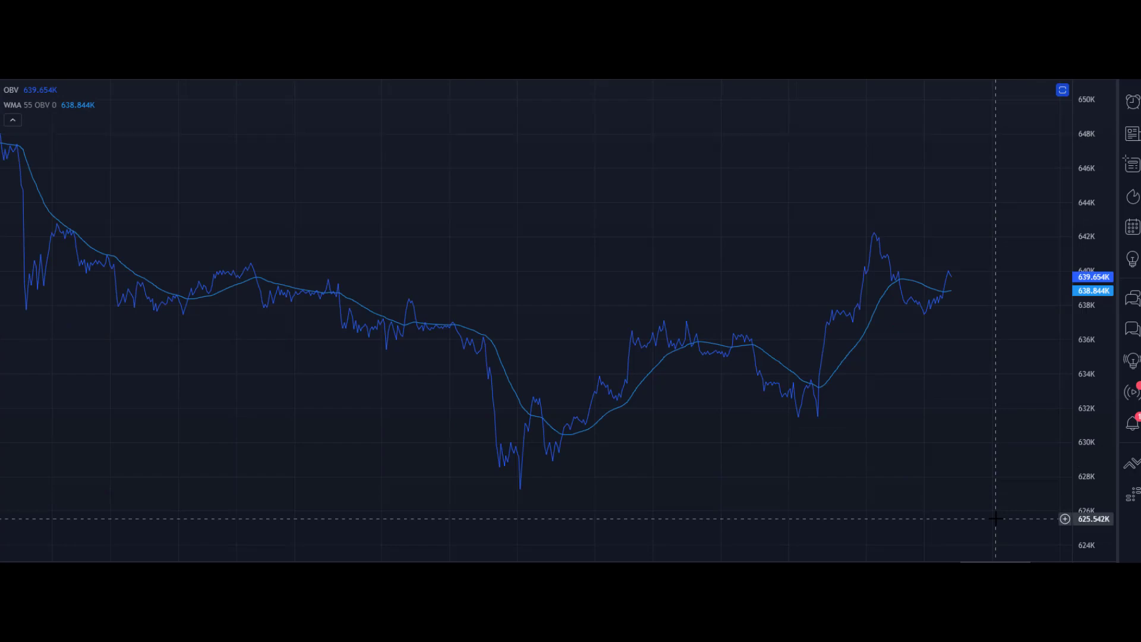
double_click(996, 518)
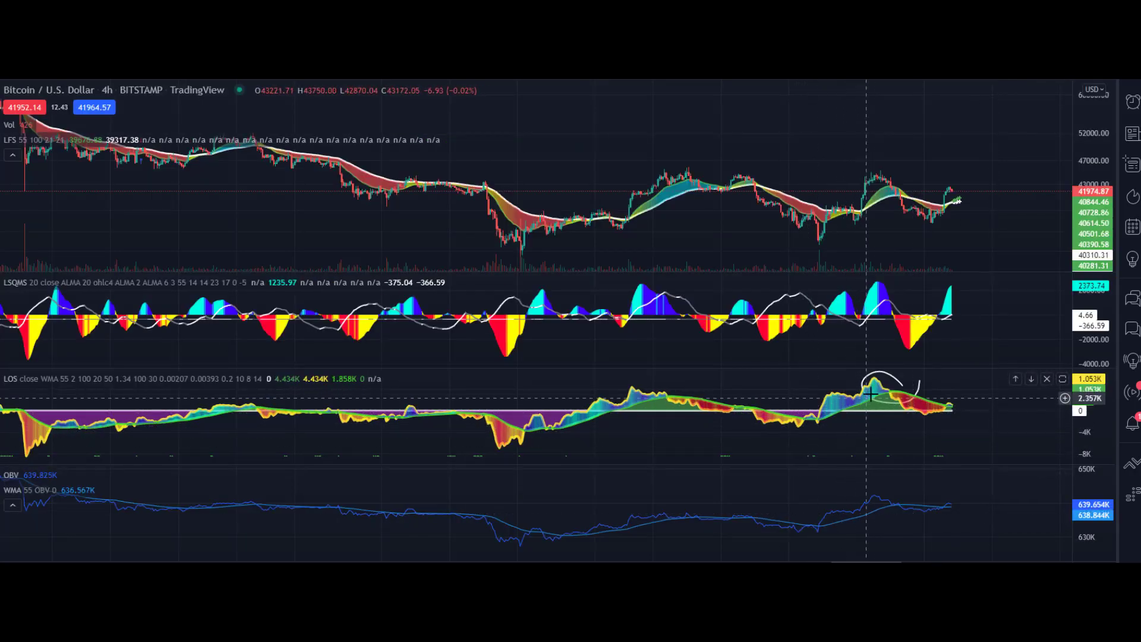
Step: Maximize the LOS pane and circle the areas where the blue zones turn red at the last two major peaks
double_click(667, 386)
scroll(203, 221, up, 5)
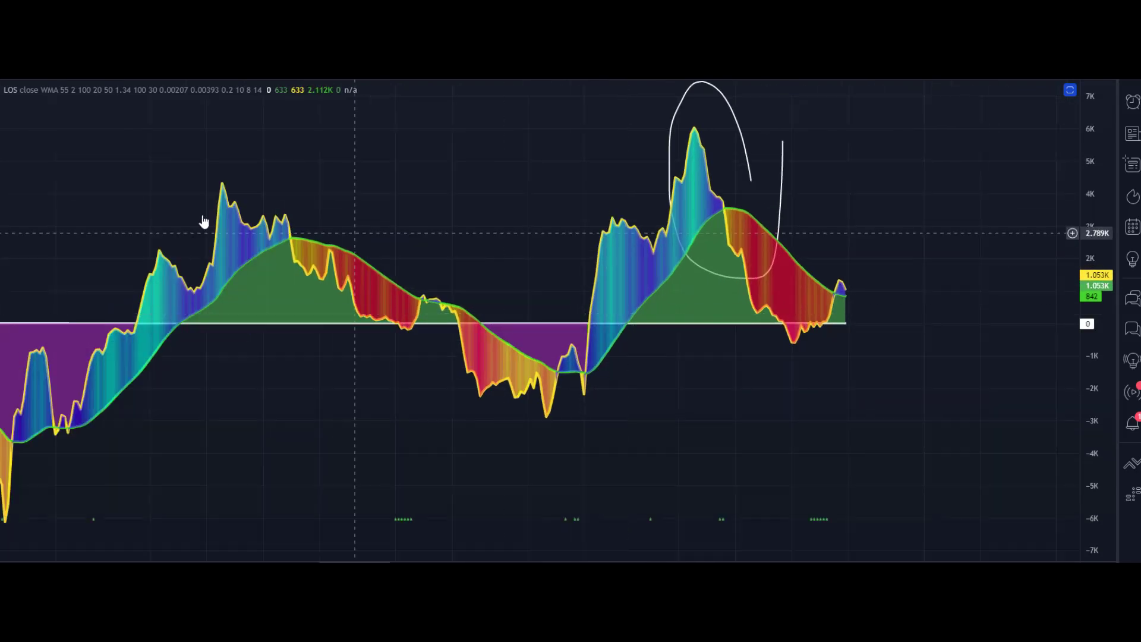
mouse_move(301, 217)
mouse_down()
mouse_move(224, 206)
mouse_move(326, 235)
mouse_up()
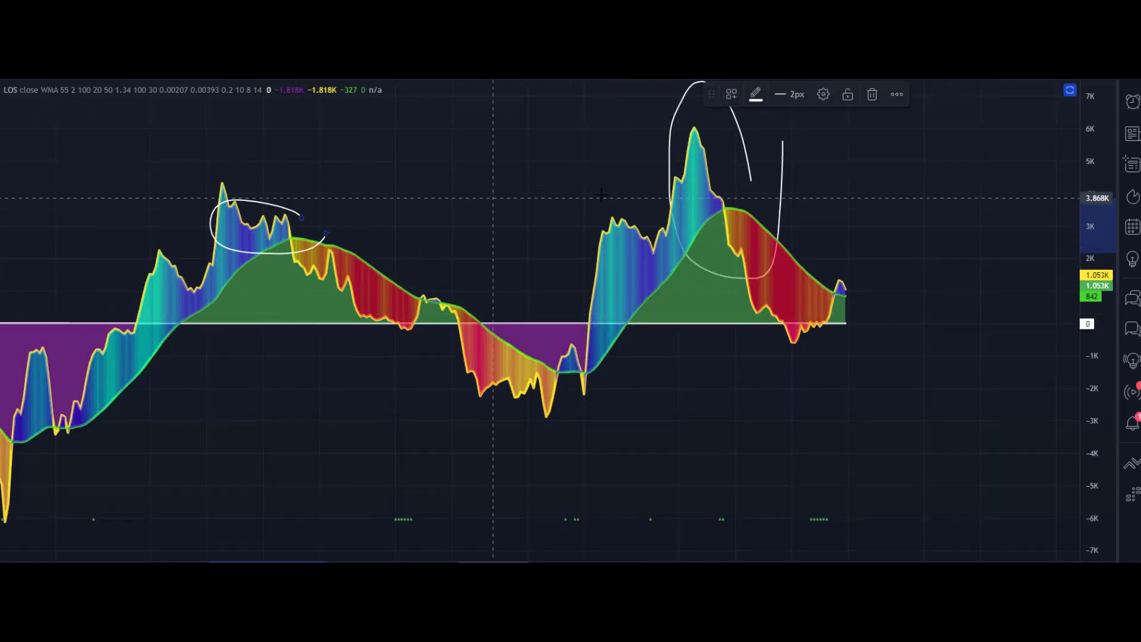
drag(759, 178, 745, 209)
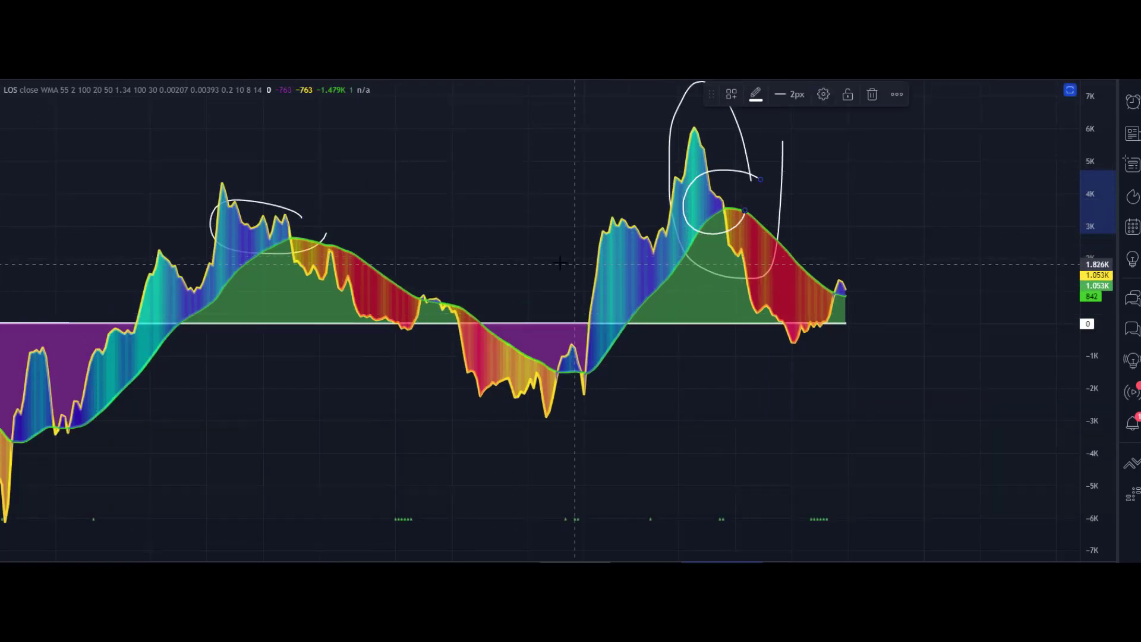
click(449, 175)
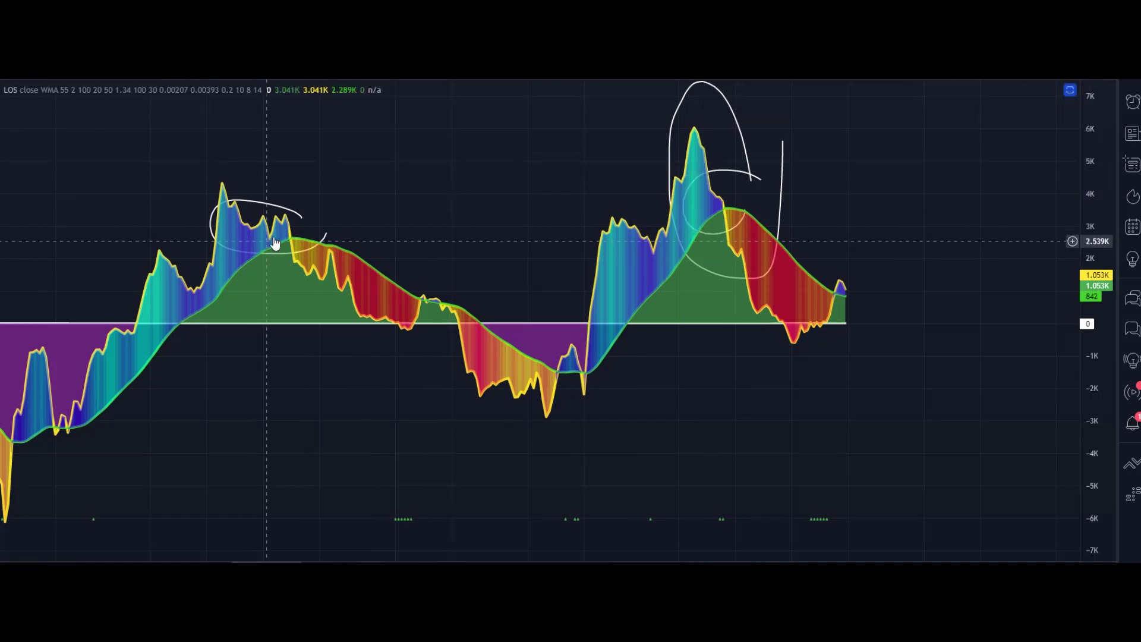
Step: Circle the earlier small LOS rise through the zero line and draw another circle around the second-to-last major LOS peak
scroll(587, 346, down, 5)
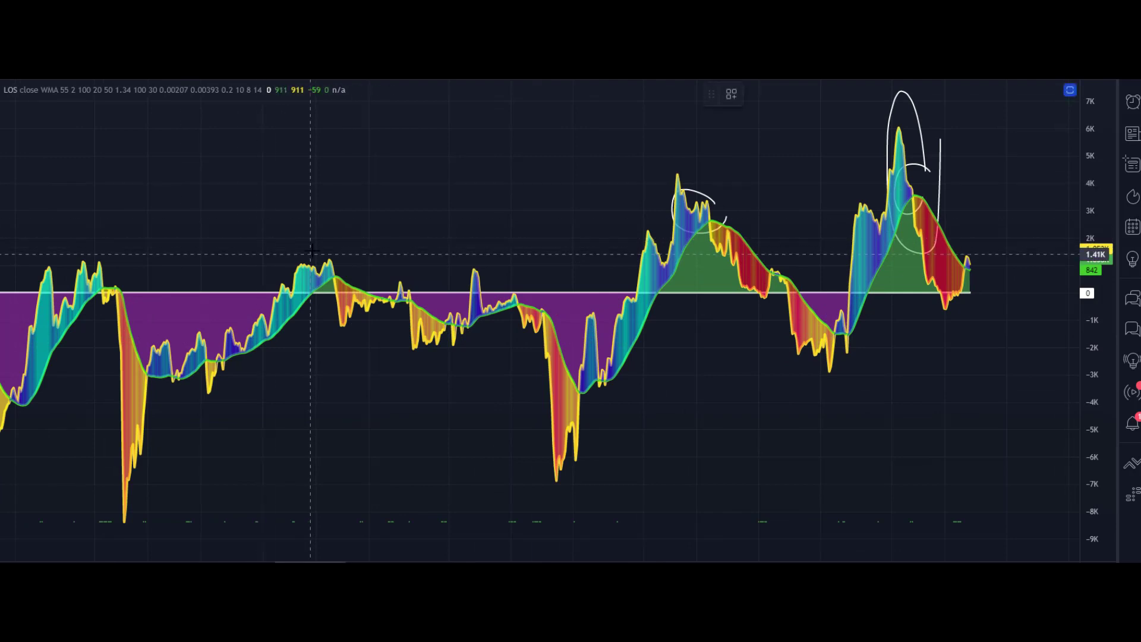
mouse_move(310, 252)
mouse_down()
mouse_move(265, 309)
mouse_move(331, 257)
mouse_up()
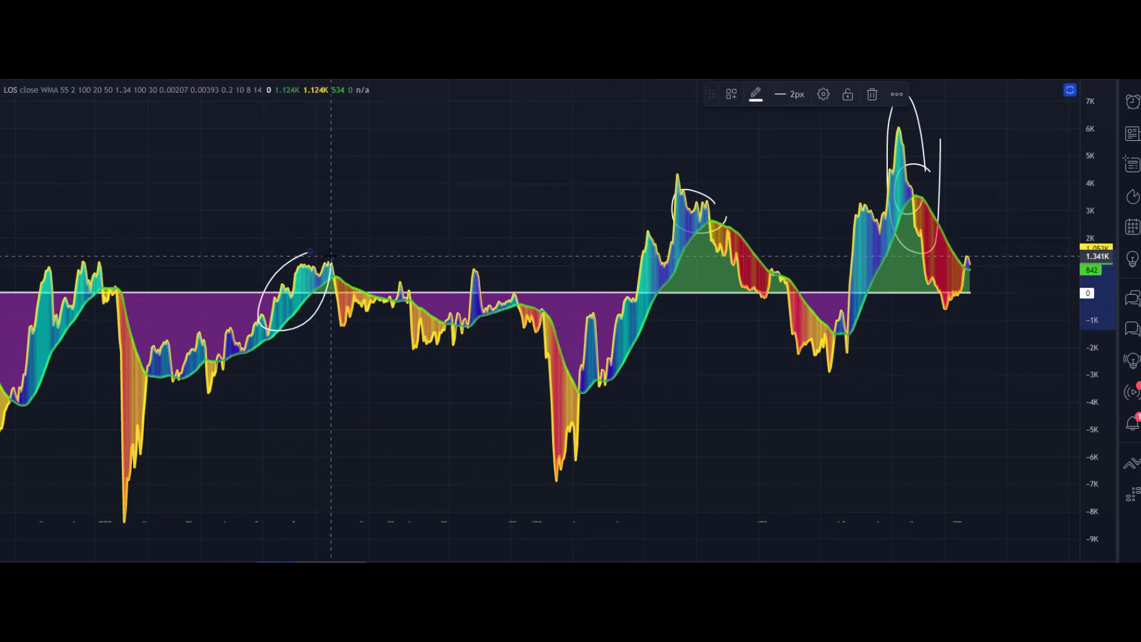
scroll(546, 199, up, 4)
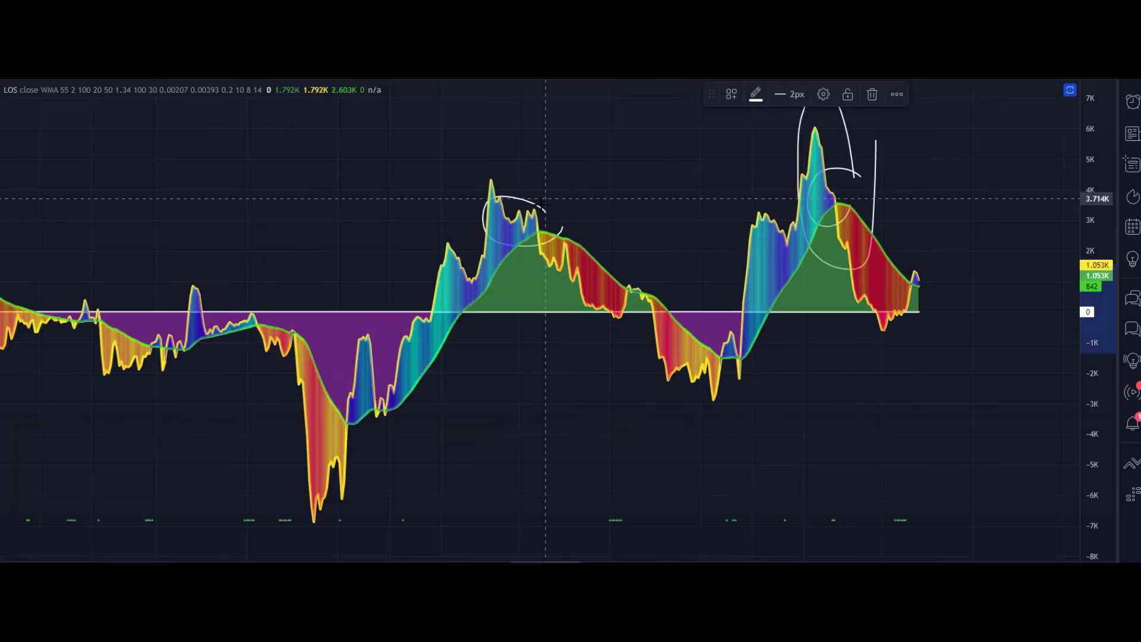
mouse_move(546, 205)
mouse_down()
mouse_move(462, 240)
mouse_move(542, 209)
mouse_up()
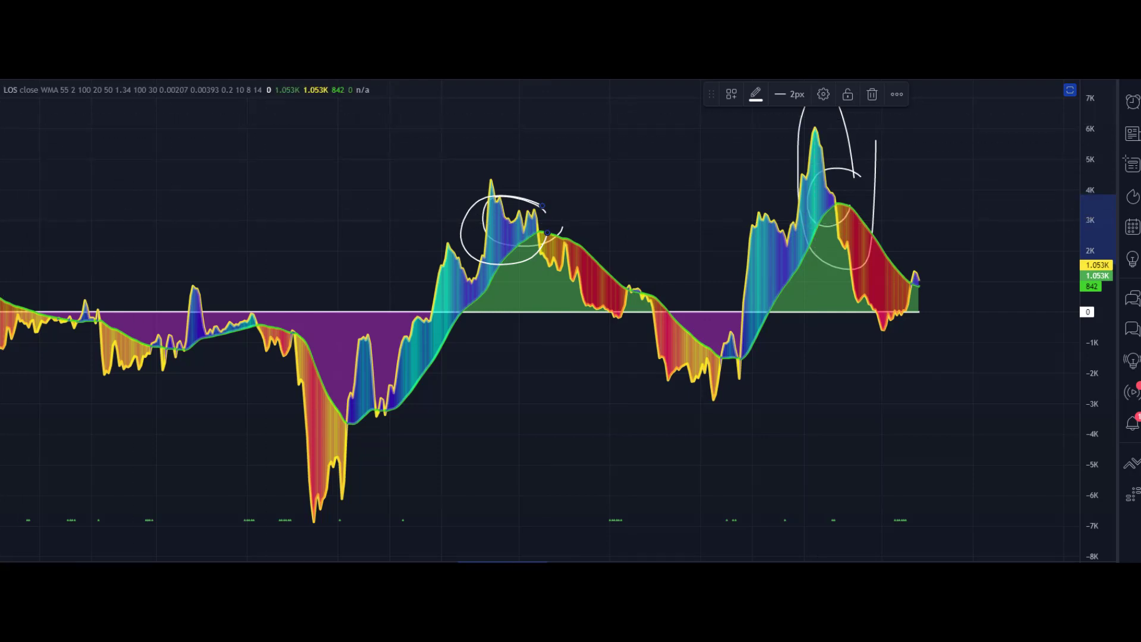
Step: Switch the Bitcoin chart to the 1-week interval and reset the chart view
click(559, 400)
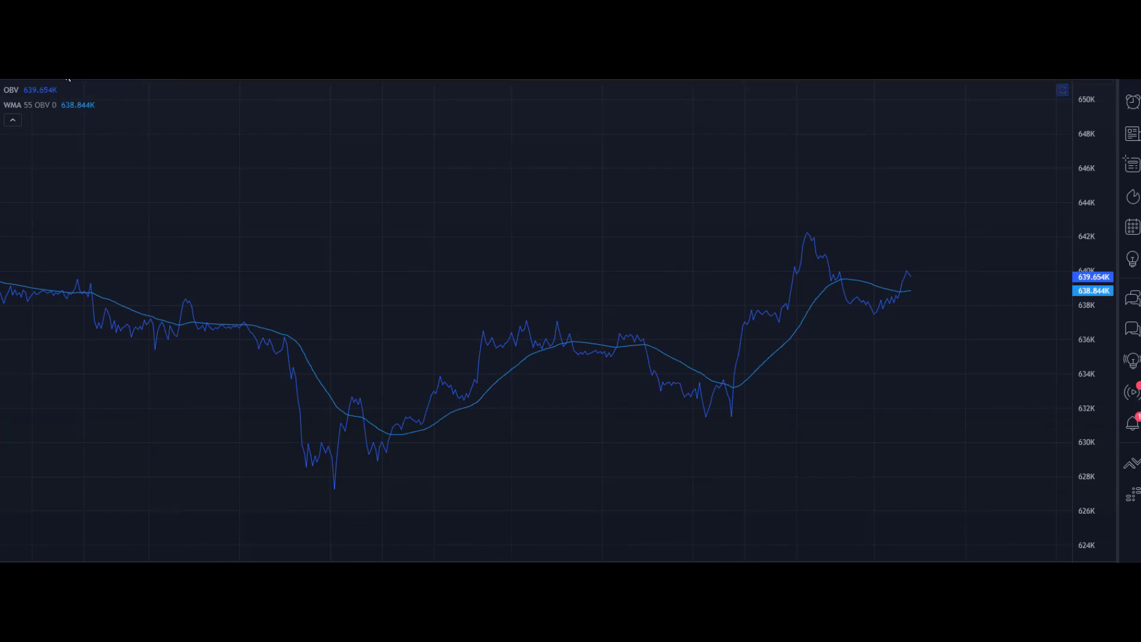
click(67, 77)
click(91, 451)
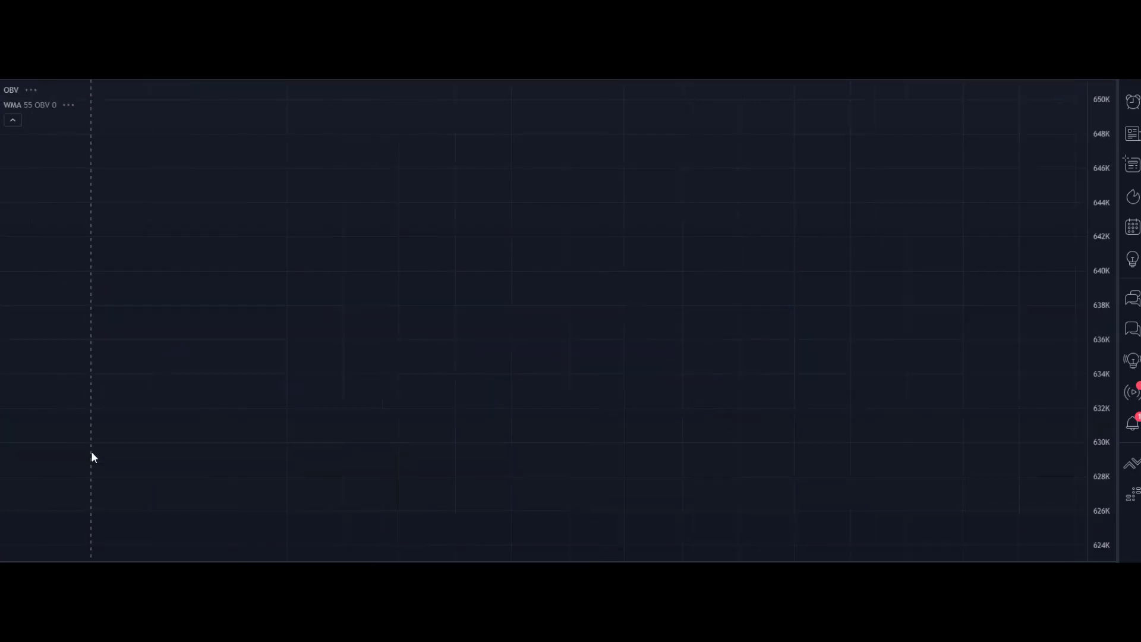
right_click(320, 415)
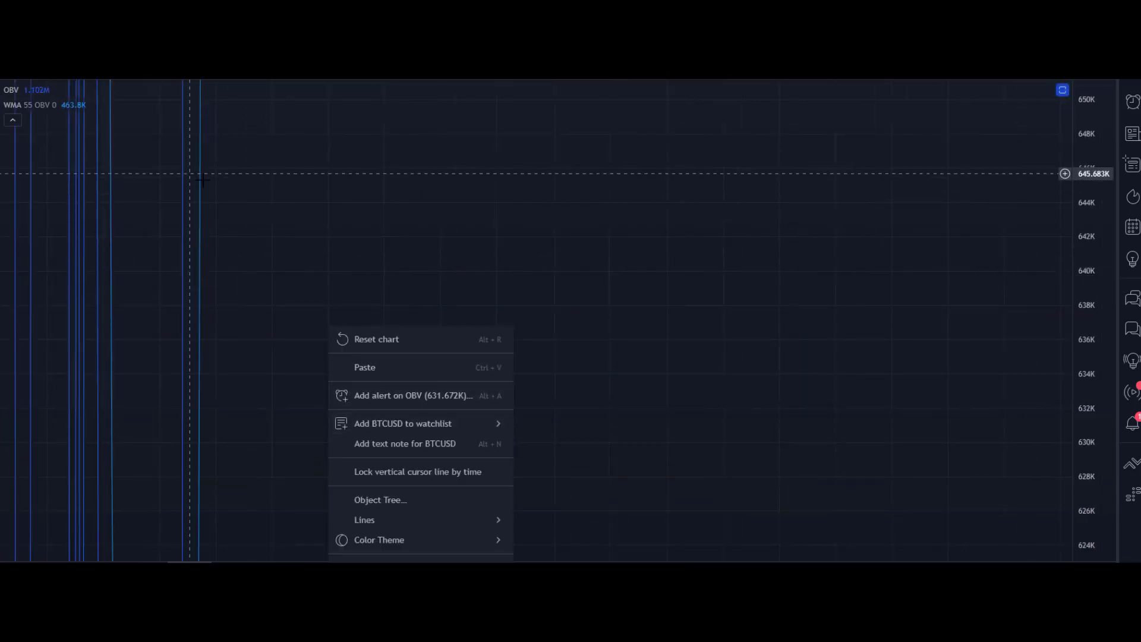
click(412, 333)
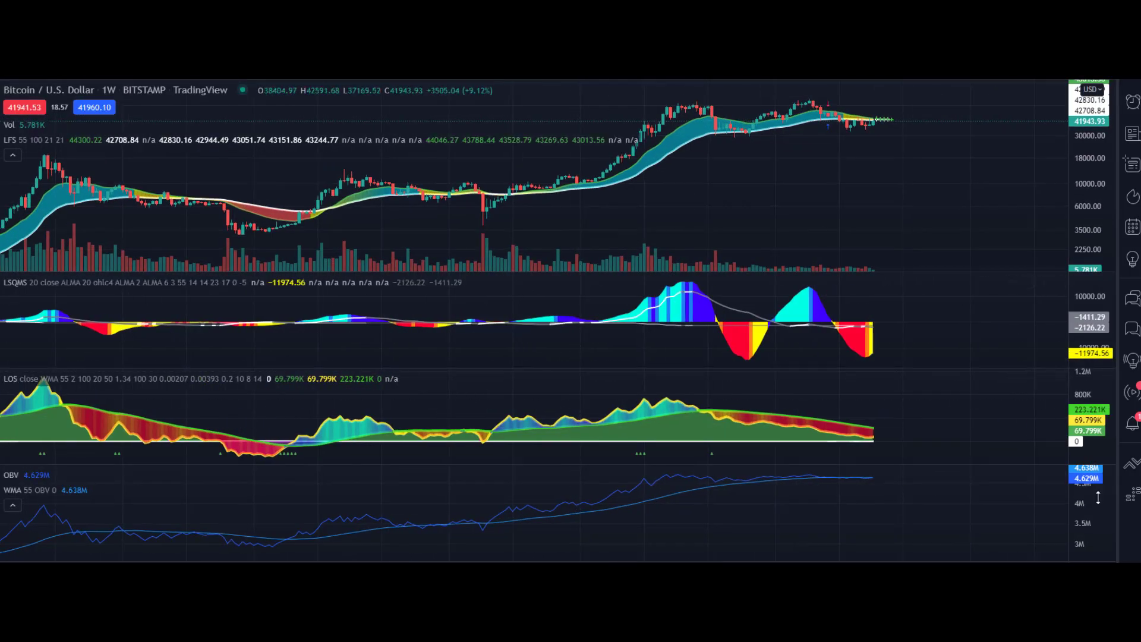
Step: Stretch and shift the OBV curve to inspect its recent weekly section, and circle the latest LOS peak with its red decline
drag(1099, 497, 1098, 434)
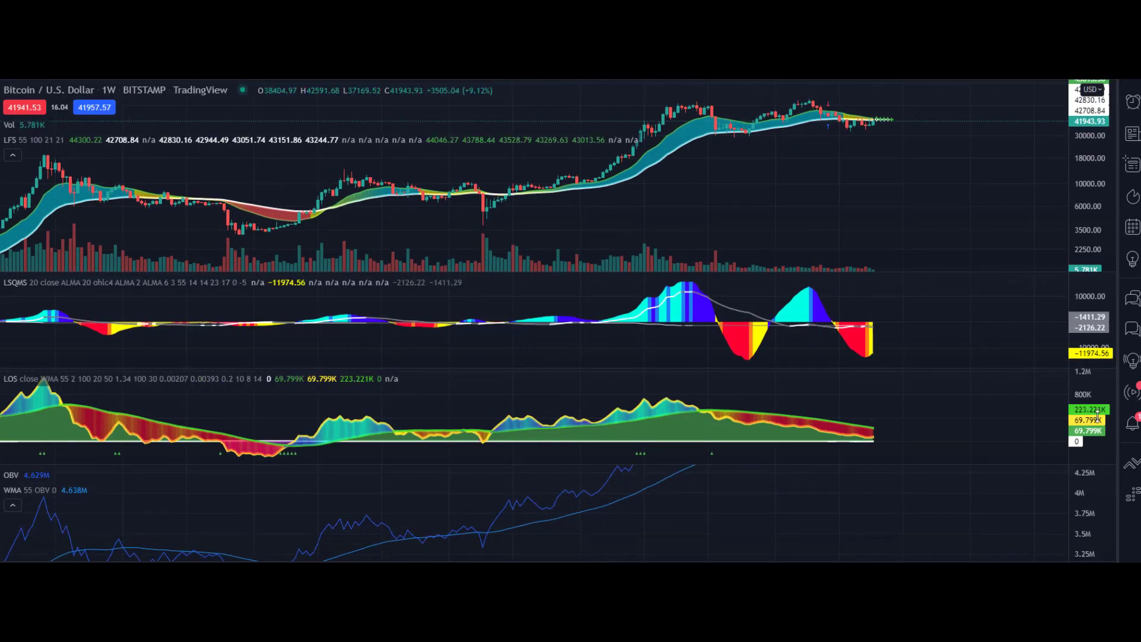
drag(917, 499, 867, 561)
drag(1100, 524, 1099, 507)
drag(1021, 504, 1011, 484)
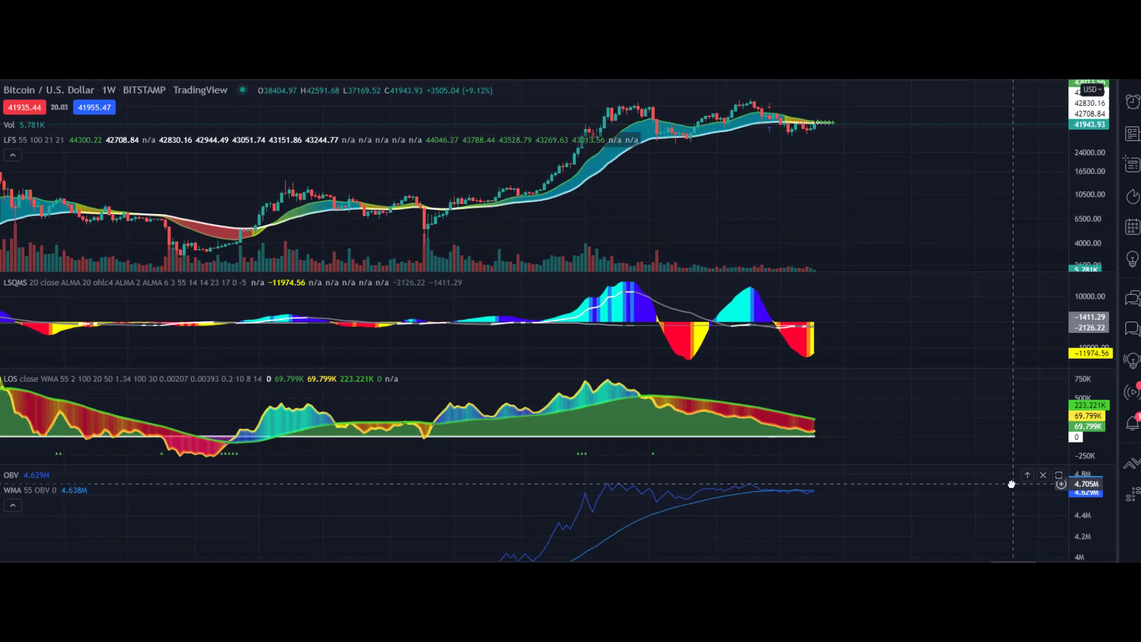
drag(1102, 530, 1089, 495)
drag(1004, 503, 991, 525)
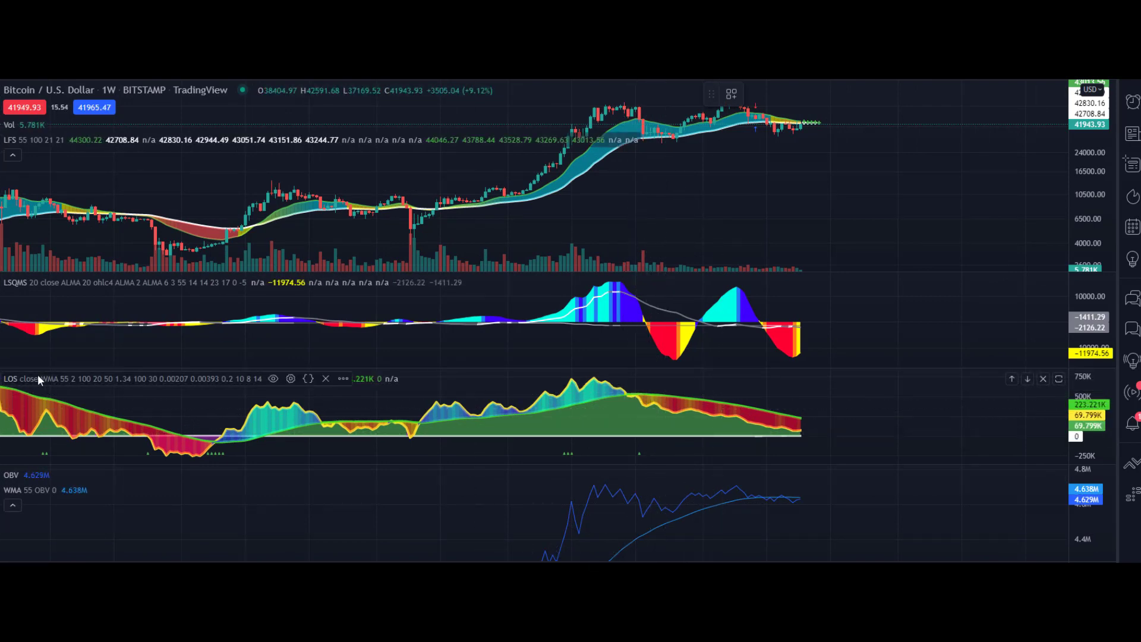
mouse_move(86, 495)
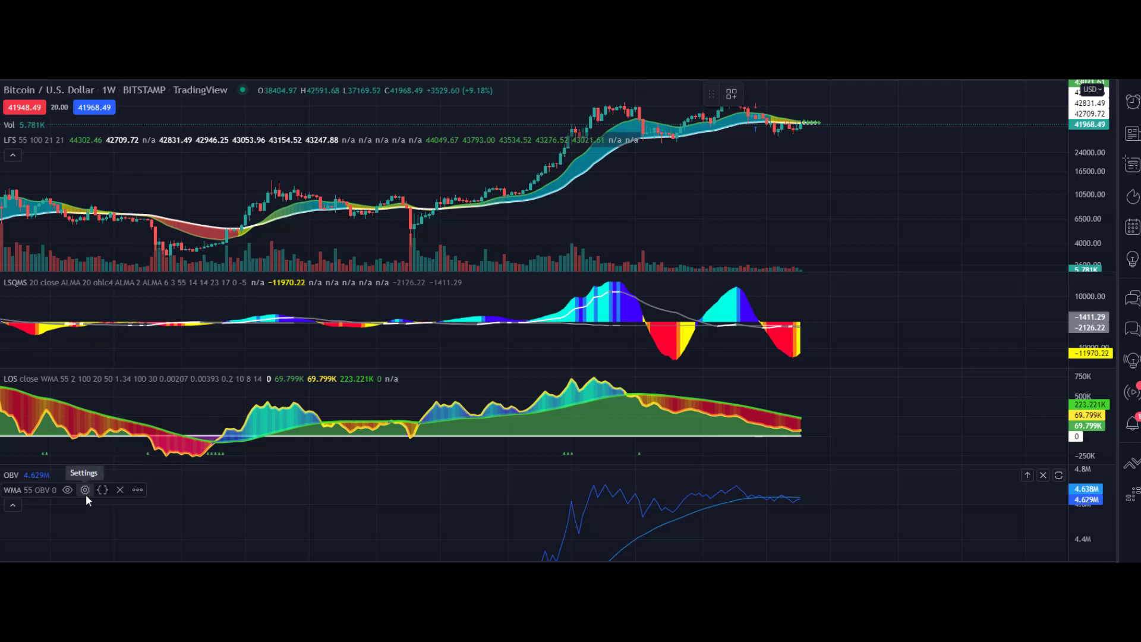
mouse_move(679, 391)
mouse_down()
mouse_move(583, 378)
mouse_move(552, 425)
mouse_move(755, 413)
mouse_up()
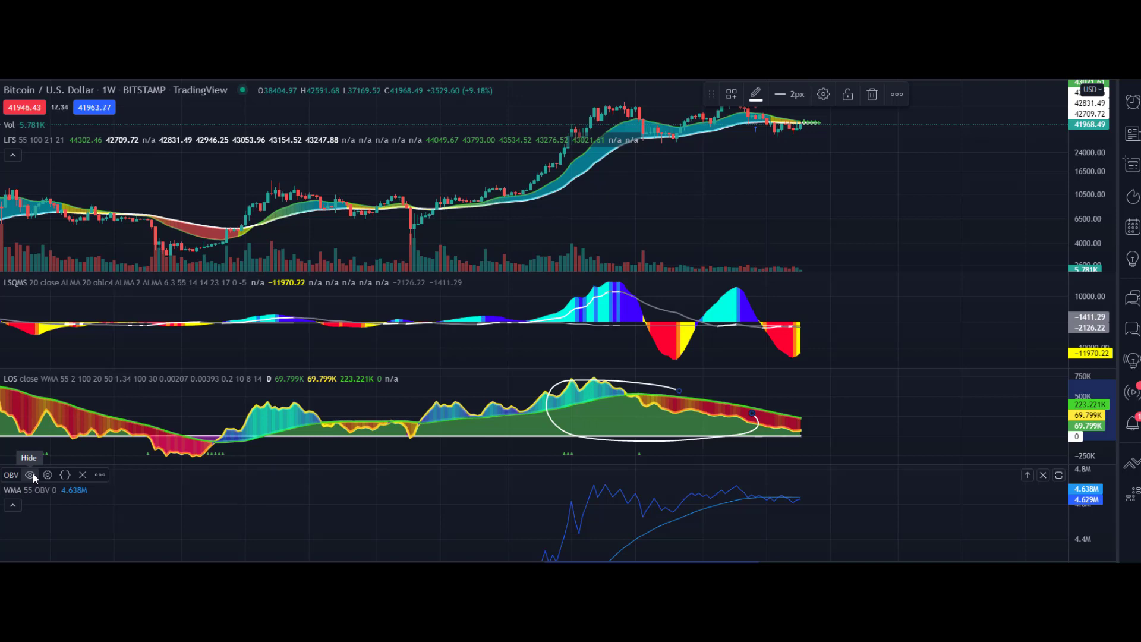
Step: Remove the OBV indicator together with its WMA and clear the drawings from the chart
click(77, 475)
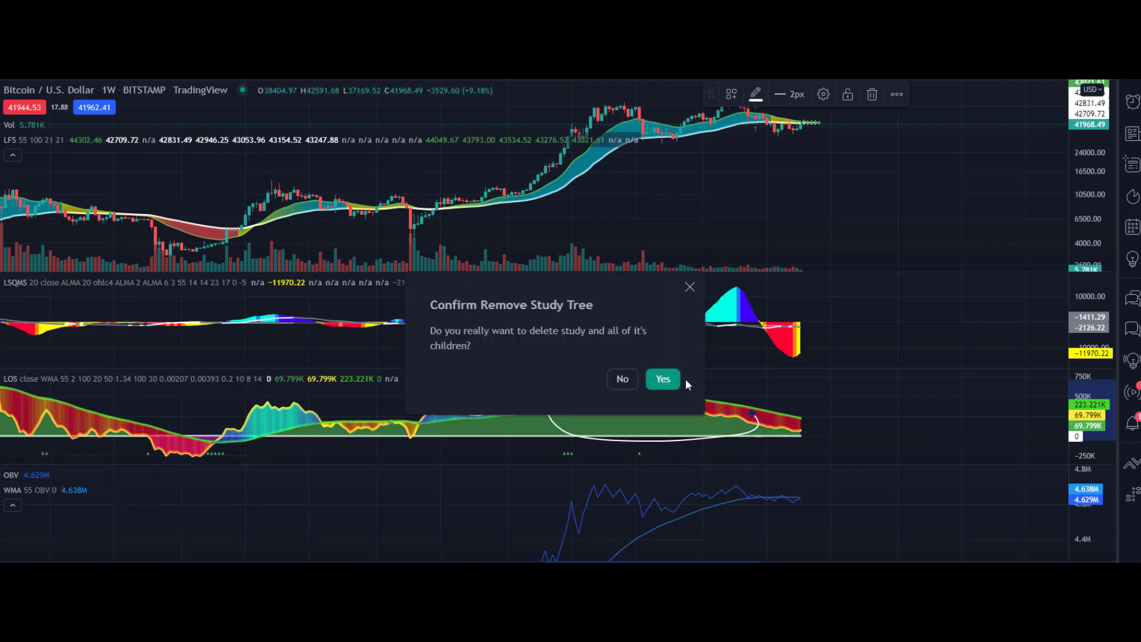
click(677, 380)
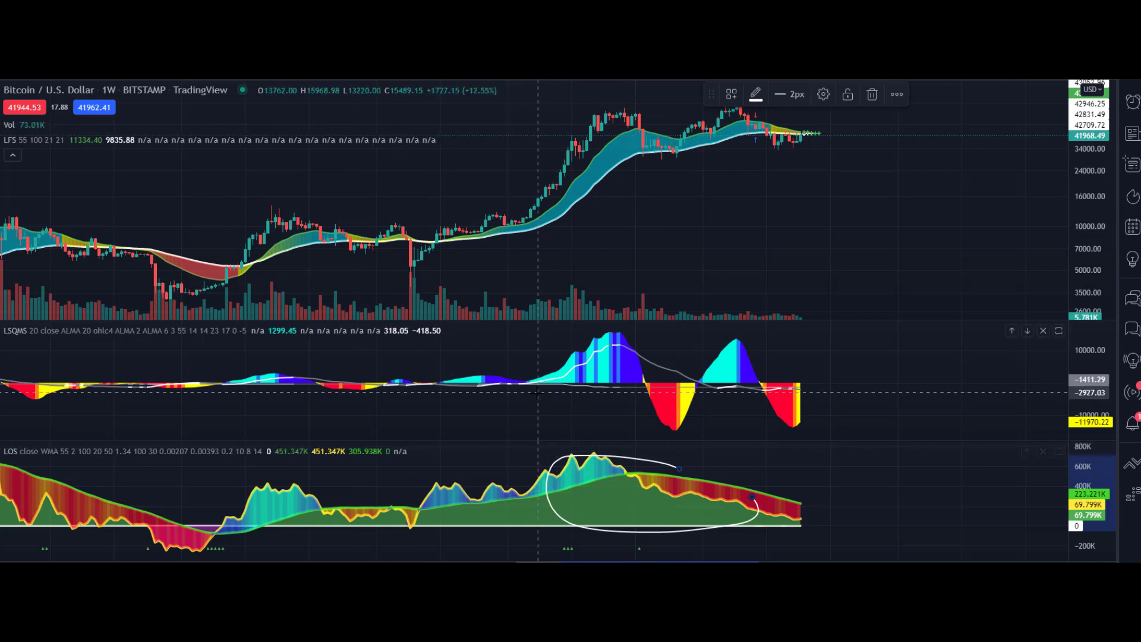
right_click(536, 393)
click(591, 565)
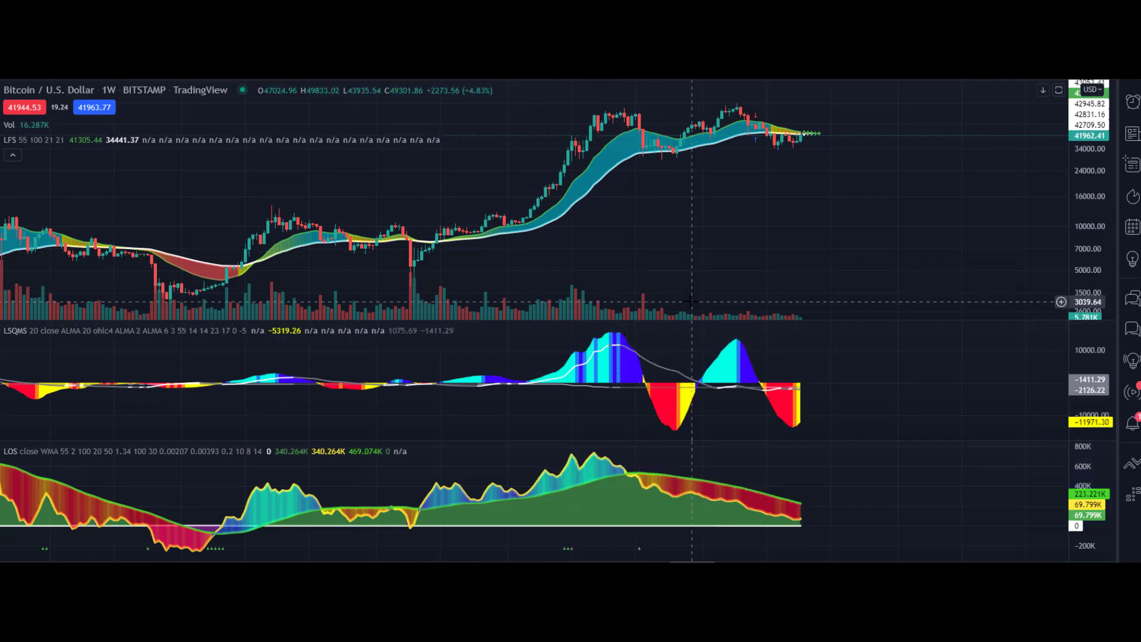
Step: Search the indicator library for "leonidas" and browse to the matching community scripts
click(206, 80)
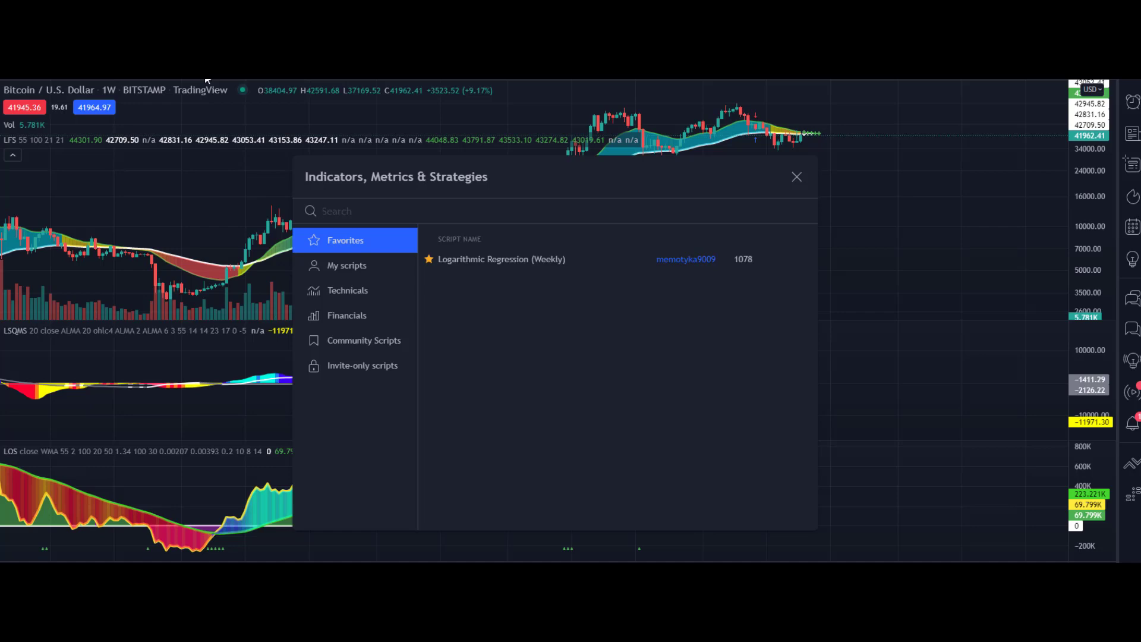
text(lea)
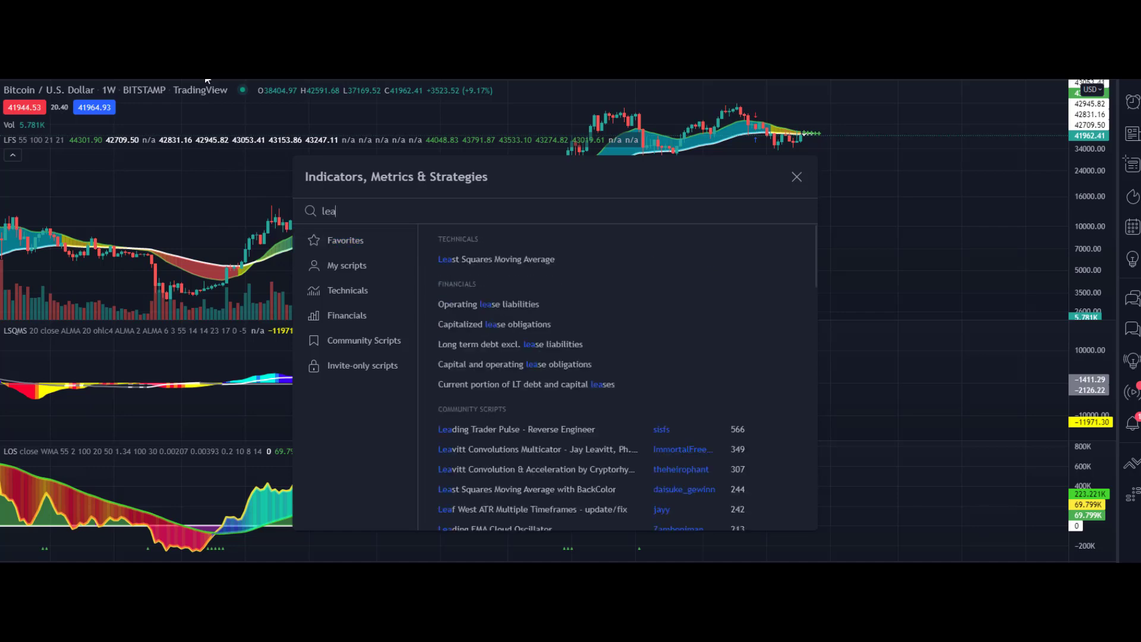
key(BackSpace)
key(BackSpace)
text(eonidas)
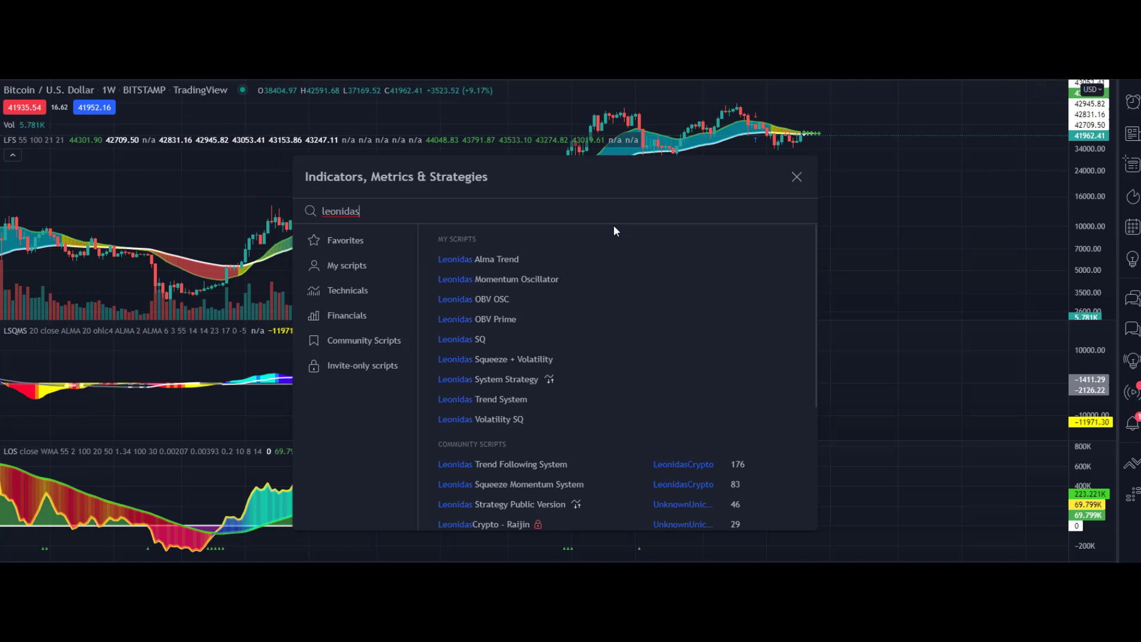
scroll(621, 243, down, 3)
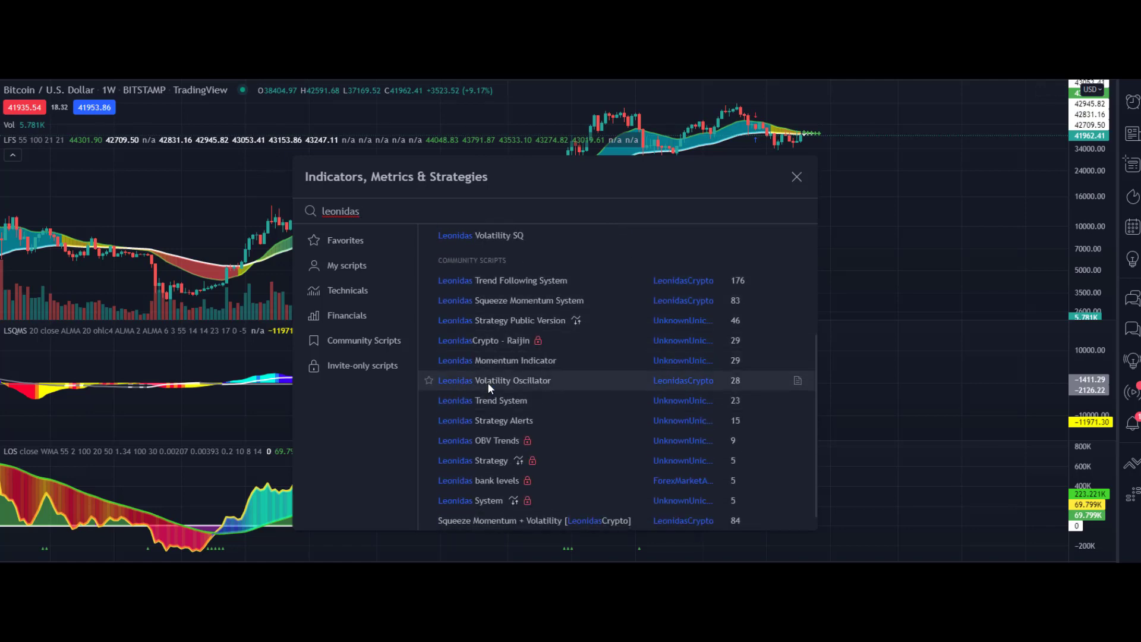
Step: Preview the Leonidas Volatility Oscillator's script page, add that indicator to the chart, and close the library
click(797, 381)
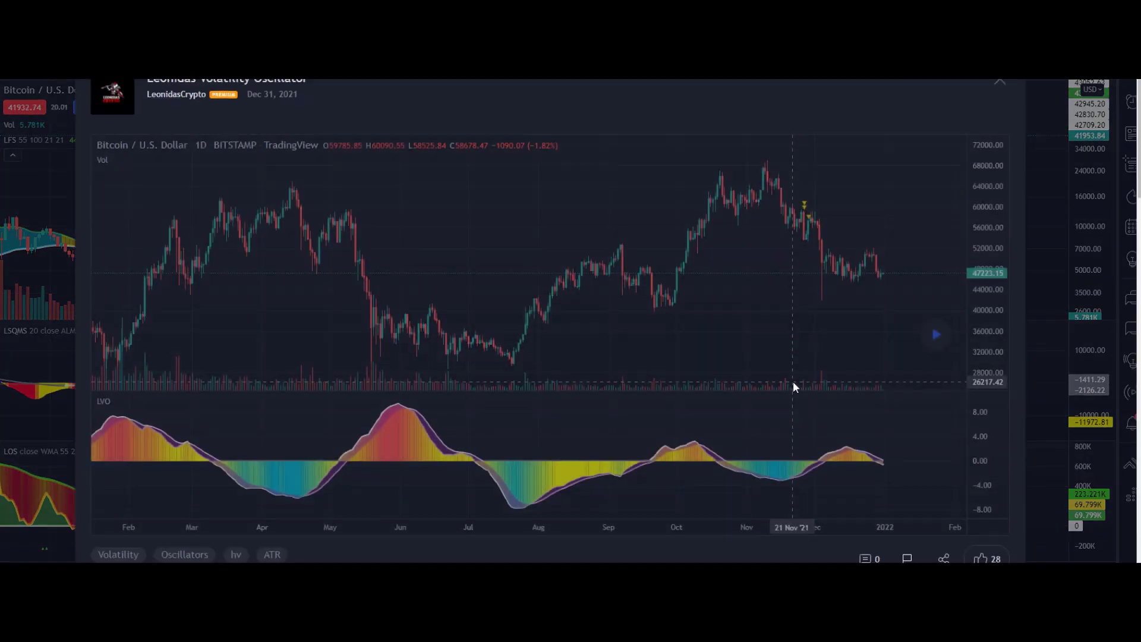
click(1000, 88)
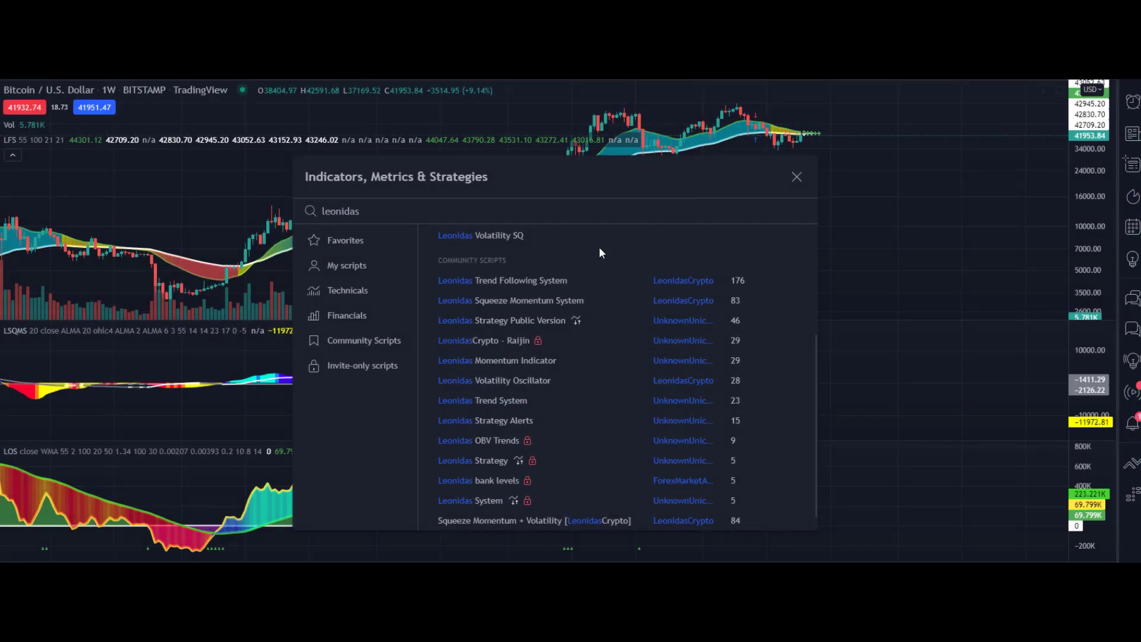
click(558, 382)
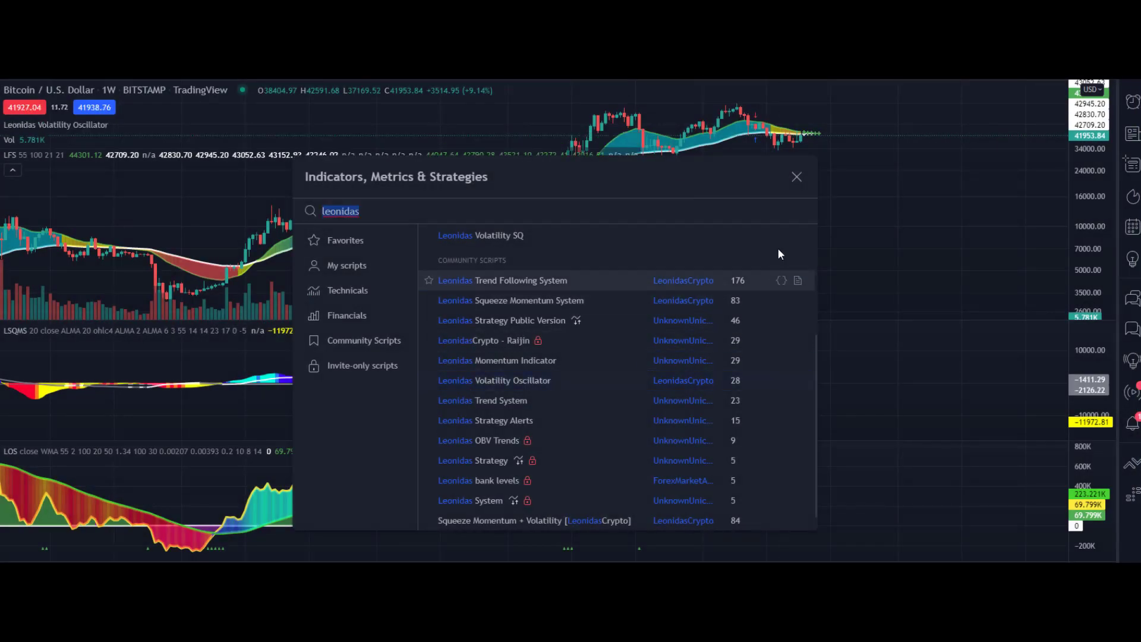
click(794, 177)
Step: Examine the weekly Bitcoin price with its trend band over a longer period, maximizing the price pane and restoring the layout
scroll(550, 472, down, 2)
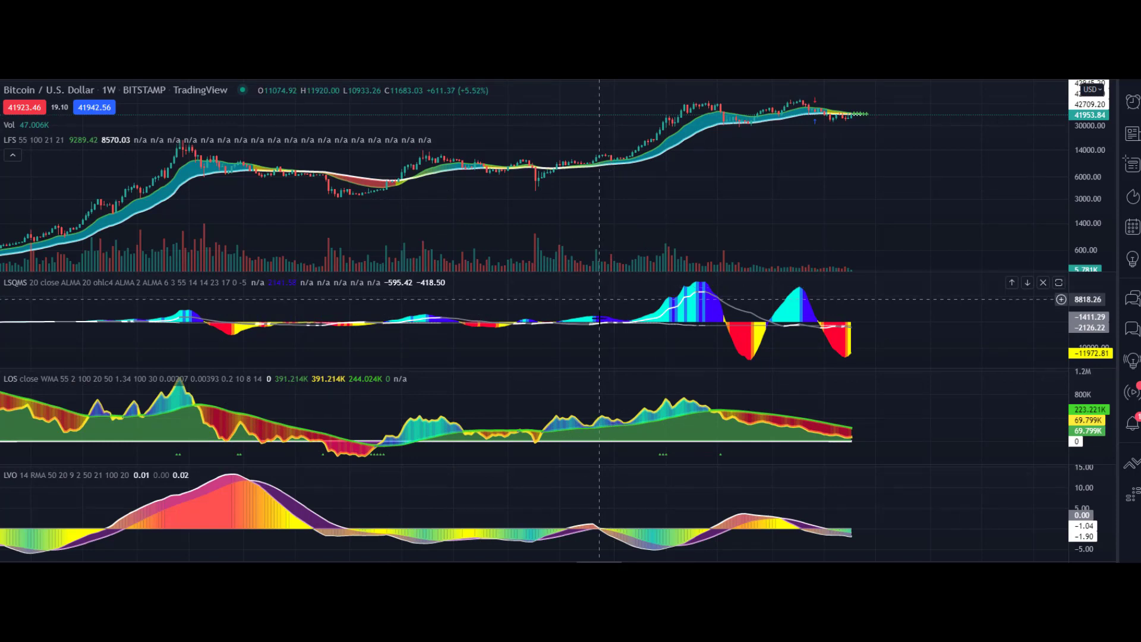
right_click(665, 218)
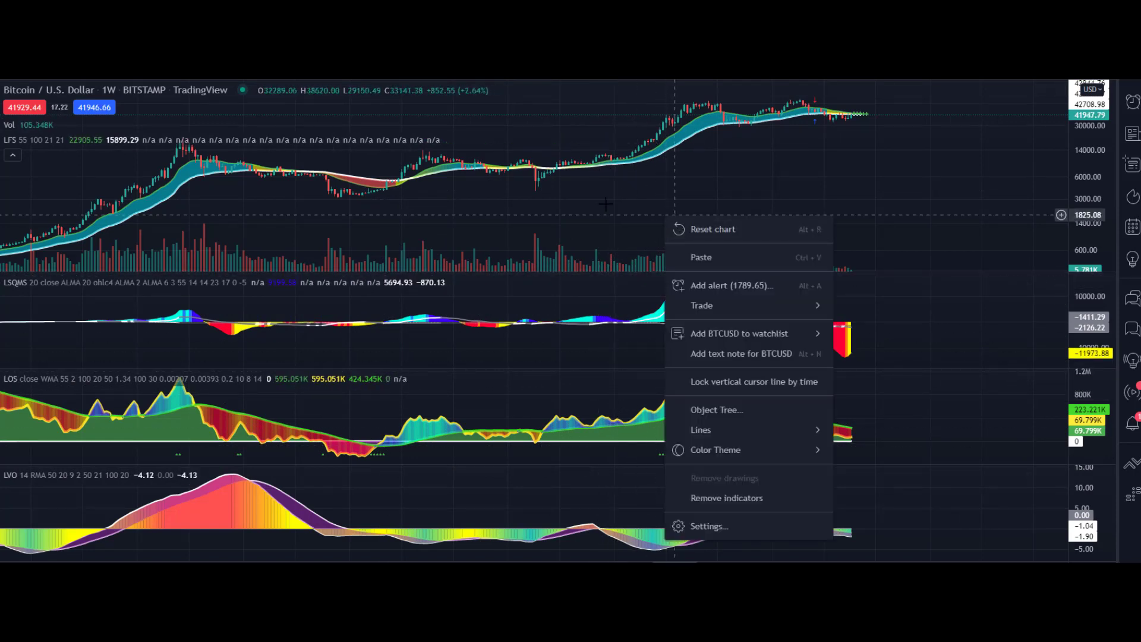
click(576, 205)
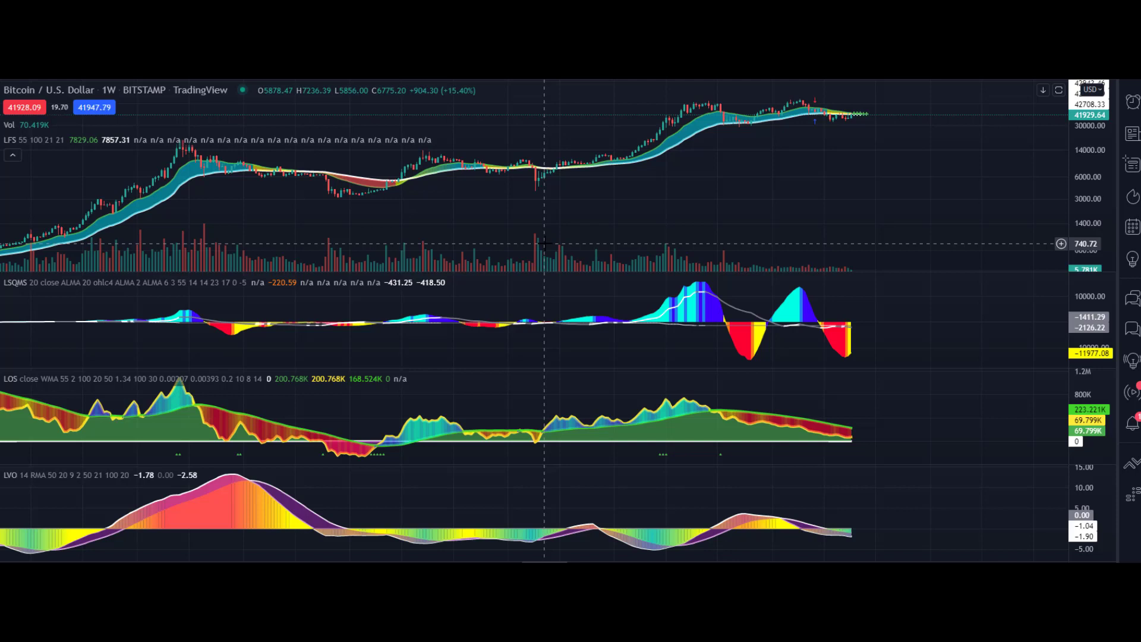
double_click(718, 217)
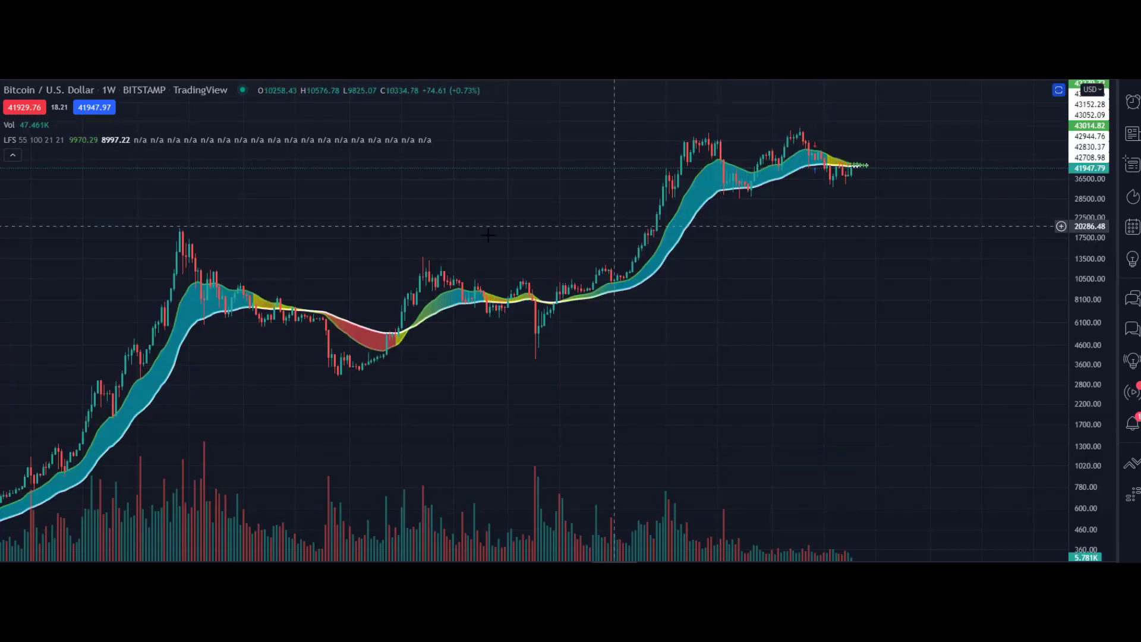
double_click(681, 291)
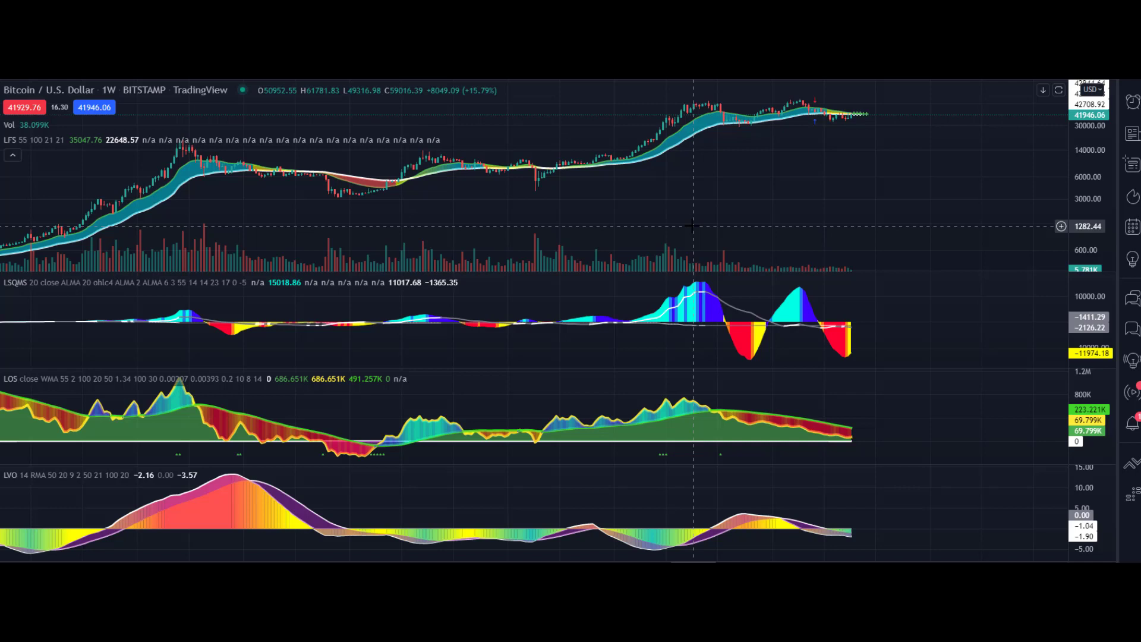
Step: Switch the chart to the 1-day interval and inspect the LVO pane maximized before restoring the layout
click(109, 90)
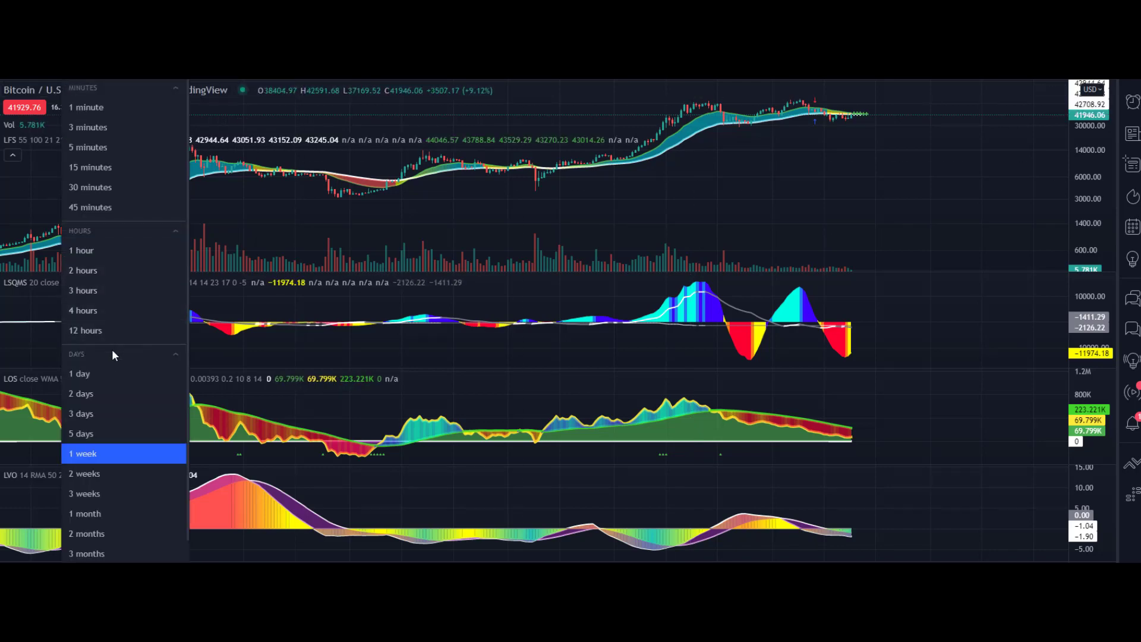
click(107, 377)
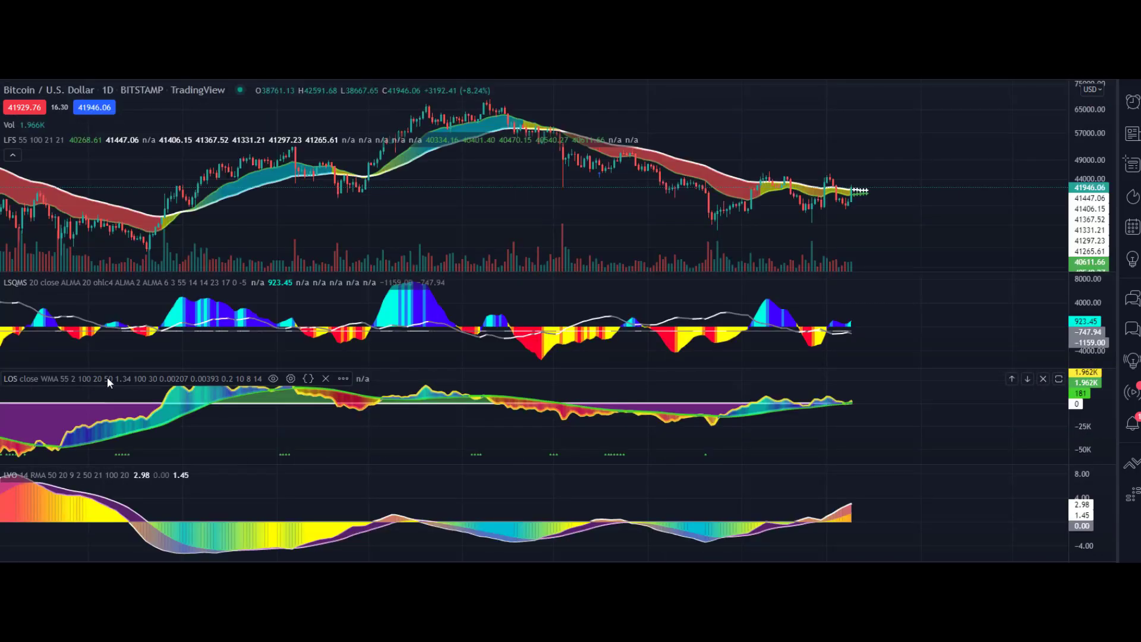
double_click(820, 487)
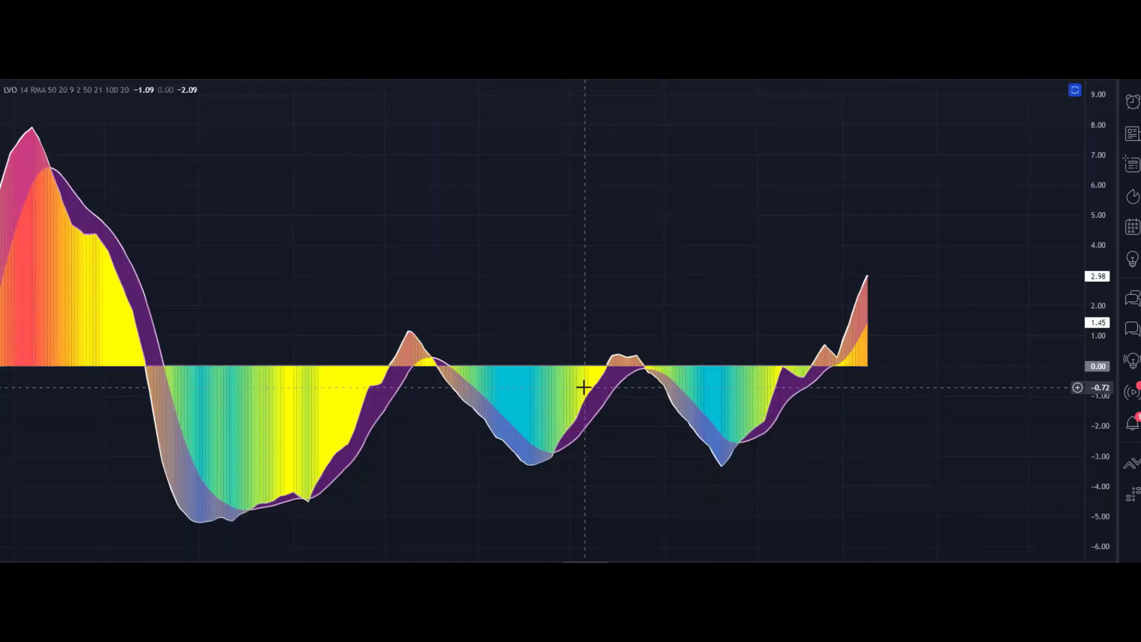
double_click(670, 287)
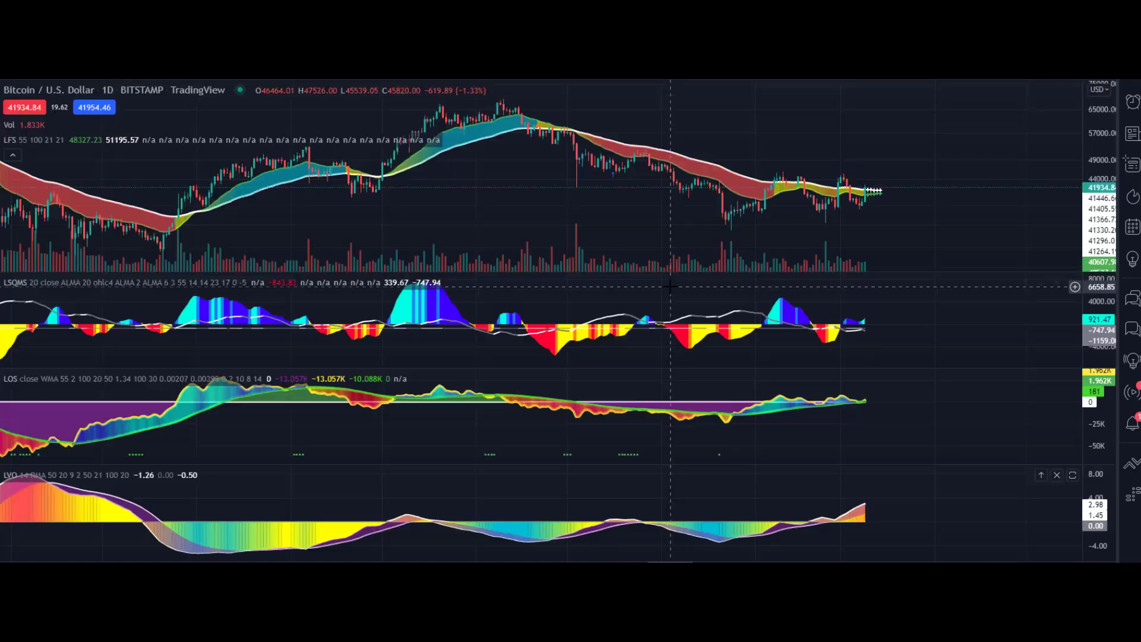
Step: Circle two blue LVO troughs on the daily chart with the brush: the one below the April 2021 price top and a more recent one
scroll(660, 463, down, 5)
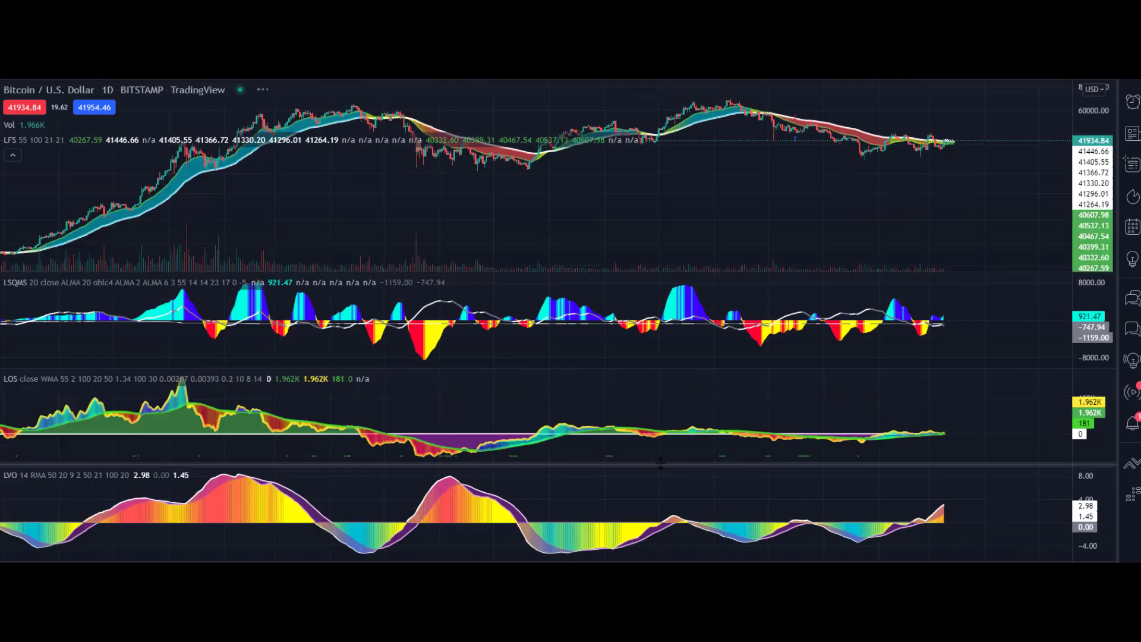
click(3, 203)
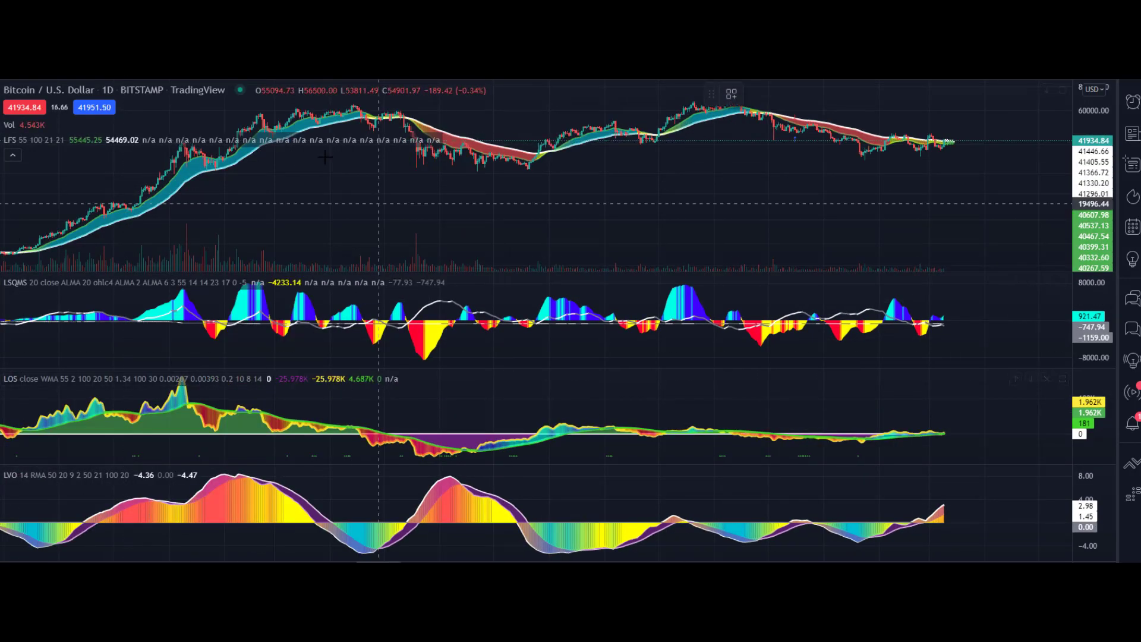
drag(377, 528, 373, 529)
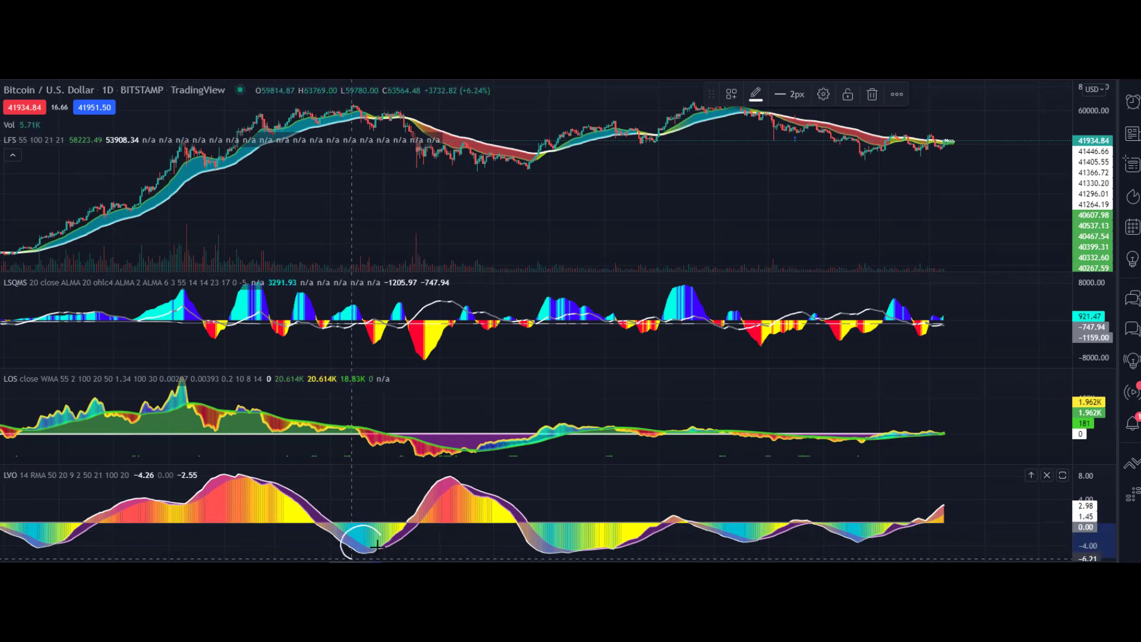
drag(725, 535, 739, 536)
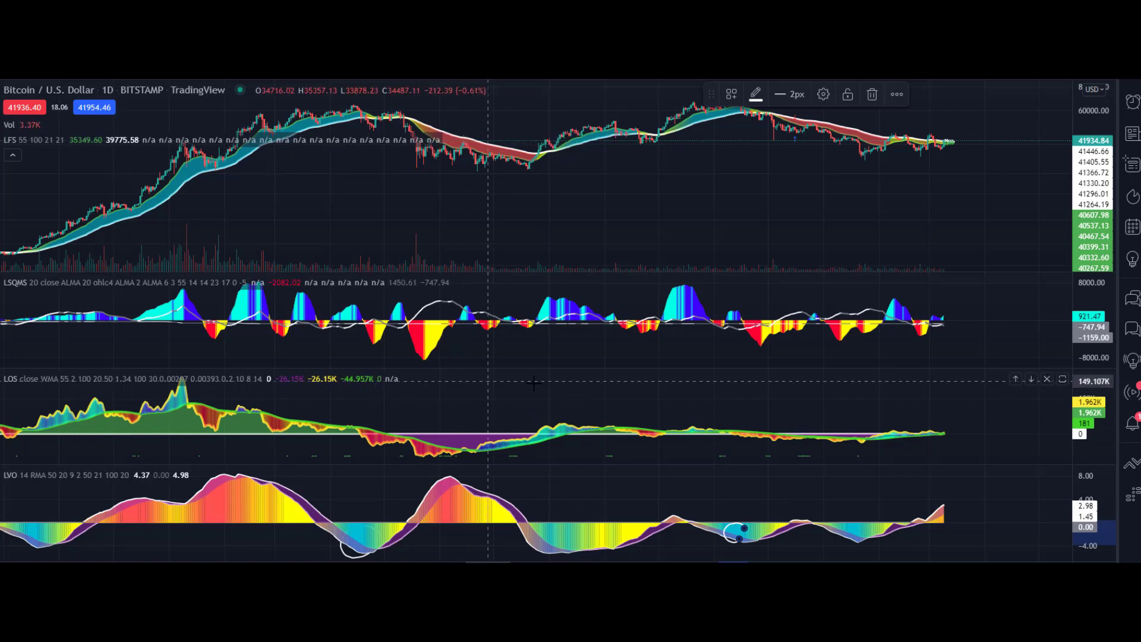
Step: Clear the drawings and compare the daily LOS curve with the price trend by maximizing each pane in turn
right_click(562, 408)
click(595, 568)
double_click(561, 410)
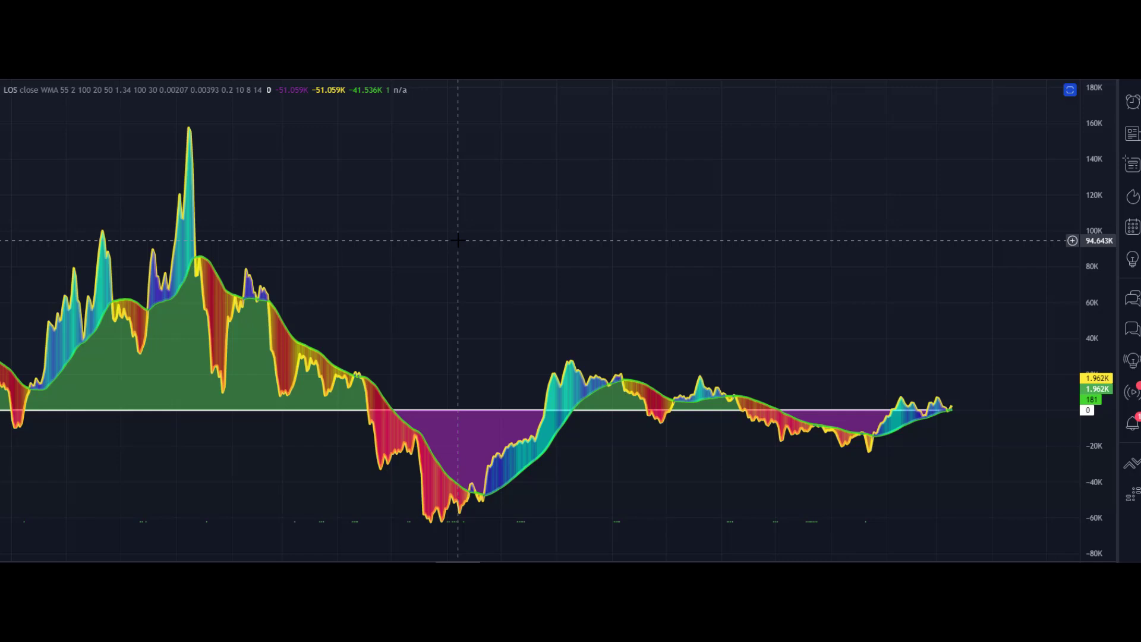
double_click(634, 266)
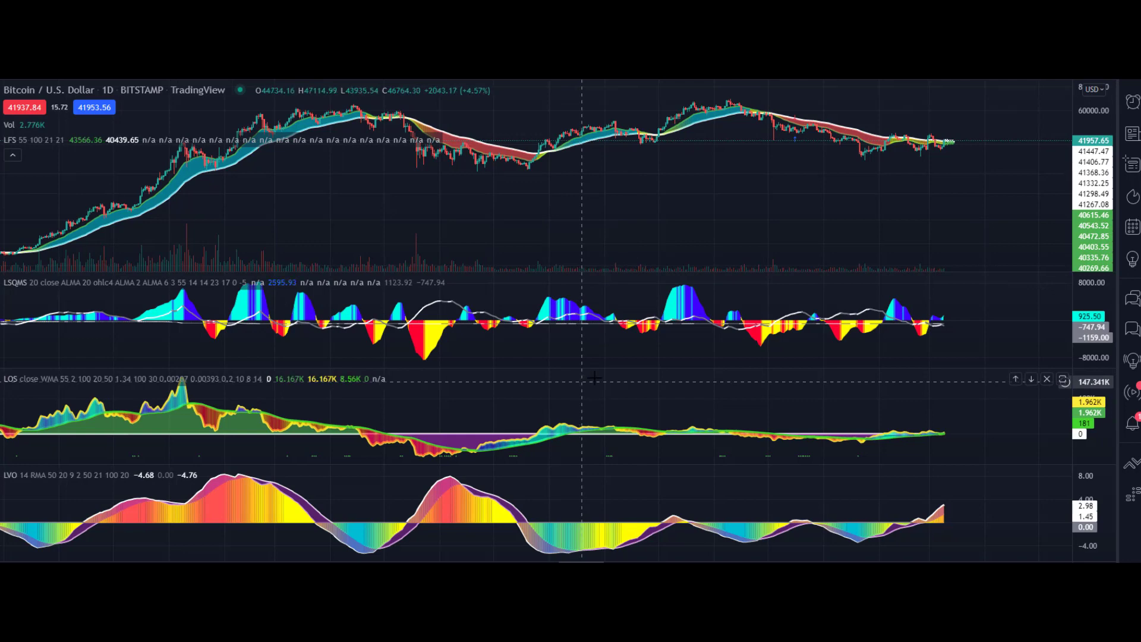
double_click(595, 226)
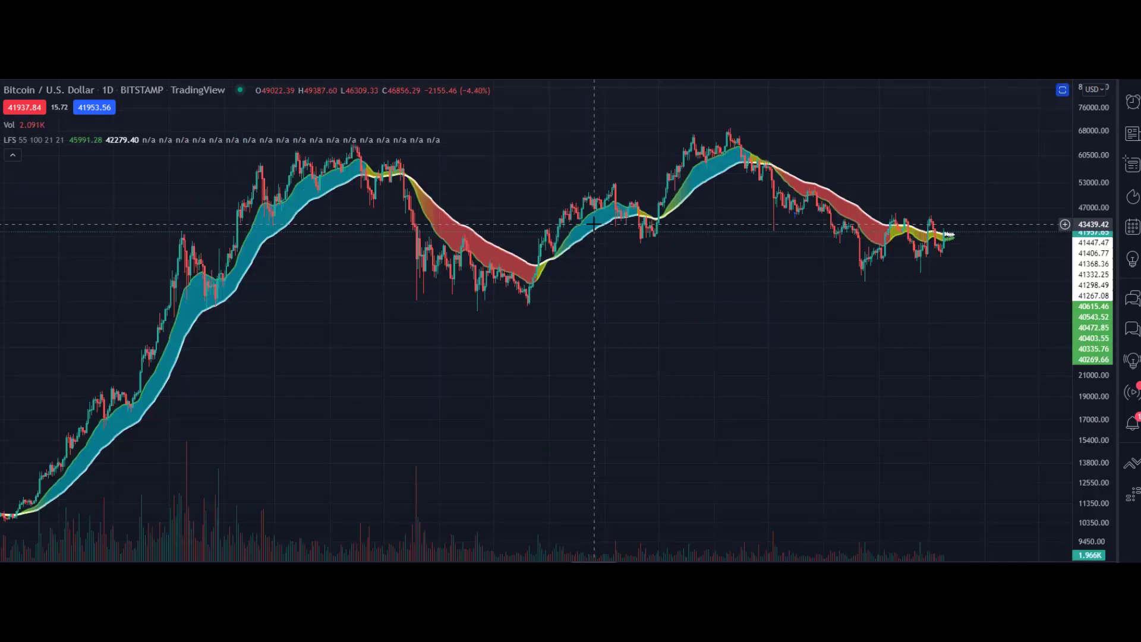
Step: Restore the multi-pane layout, switch the Bitcoin chart to the 1-week interval and reset the chart view
double_click(687, 334)
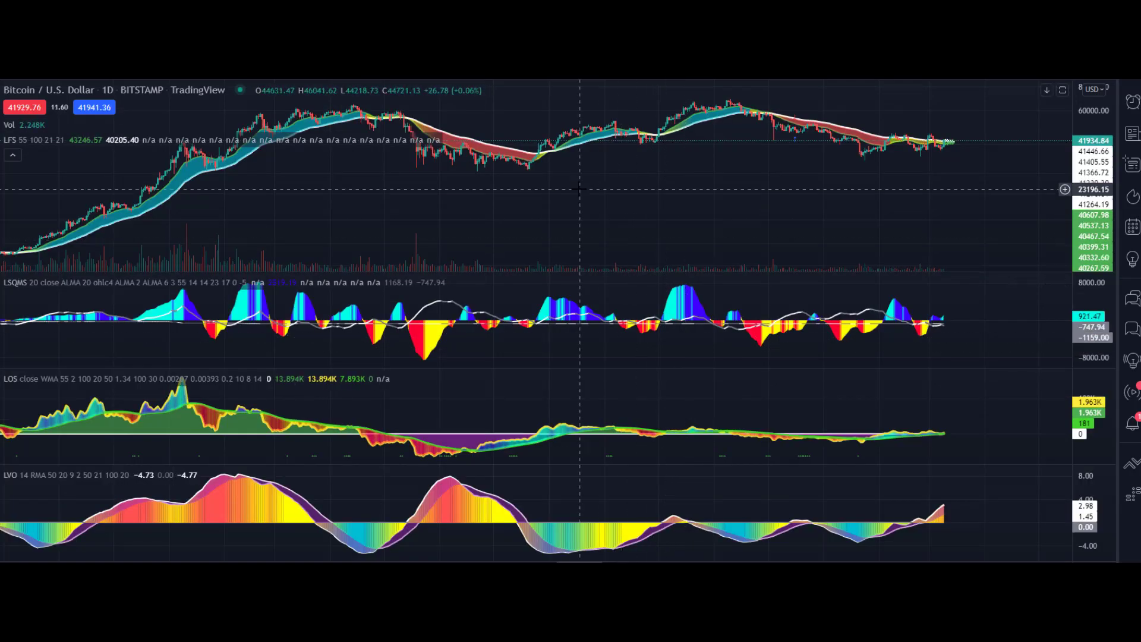
drag(1082, 448, 1089, 367)
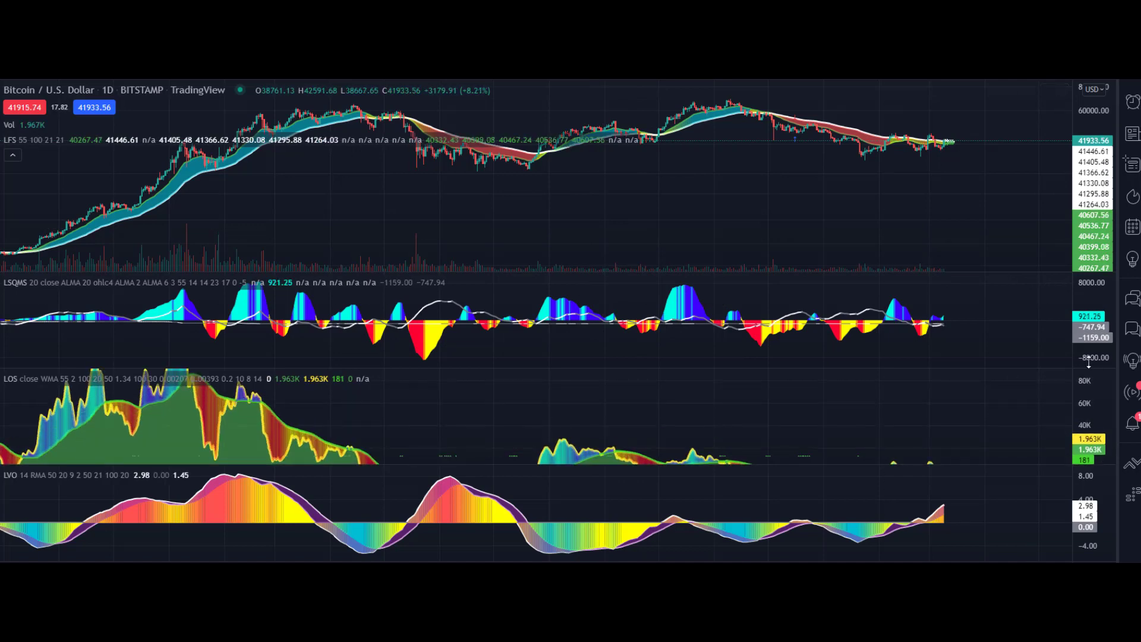
click(107, 90)
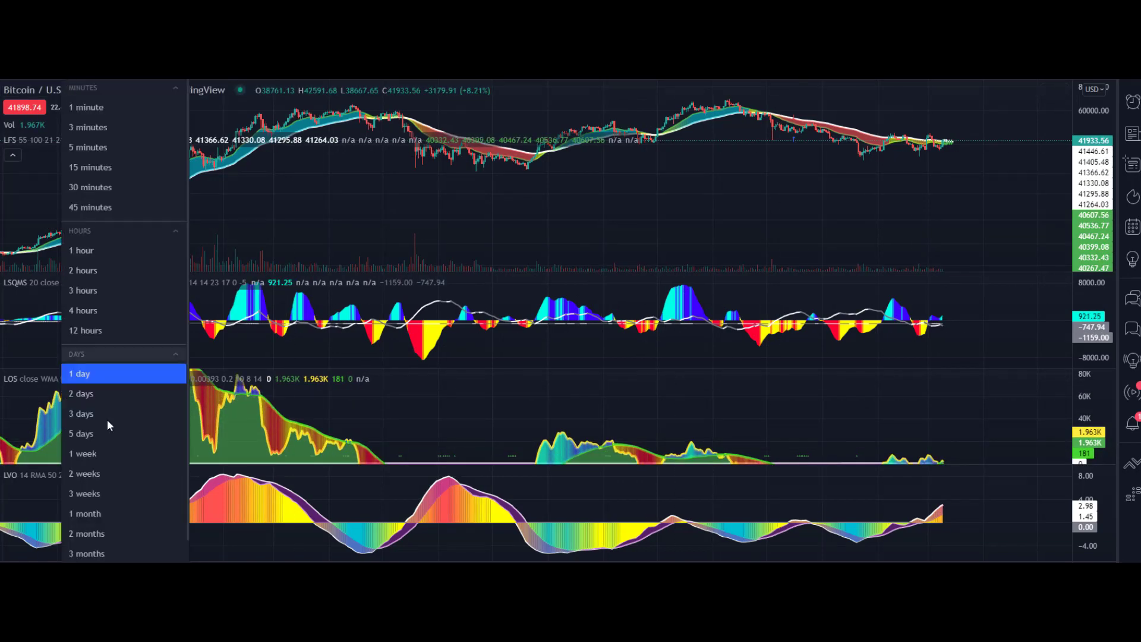
click(95, 454)
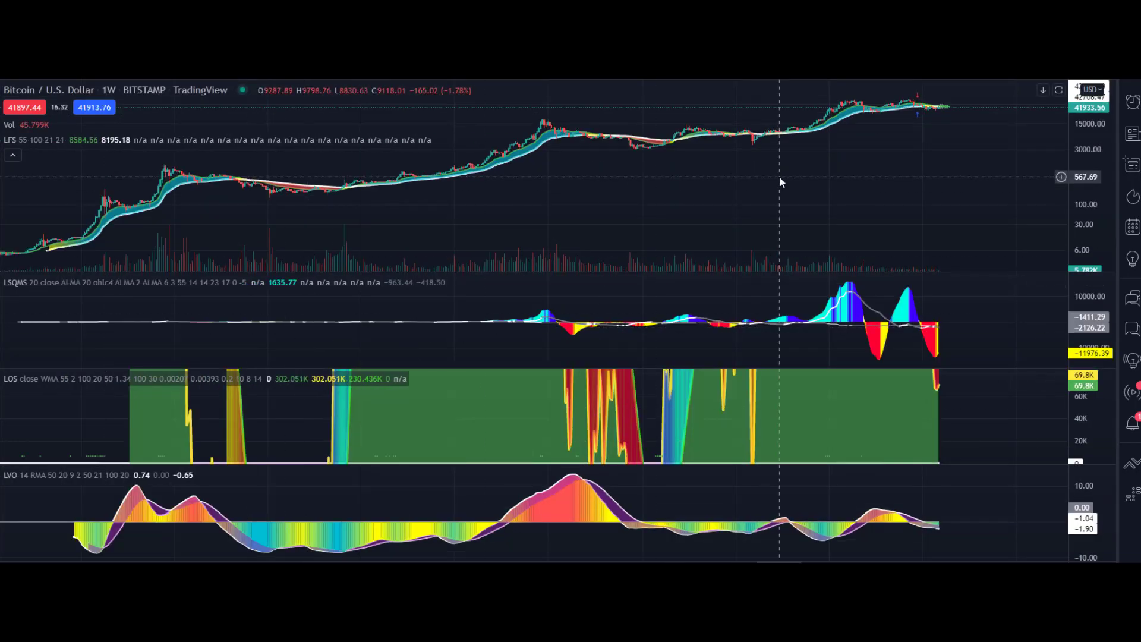
right_click(780, 177)
click(812, 189)
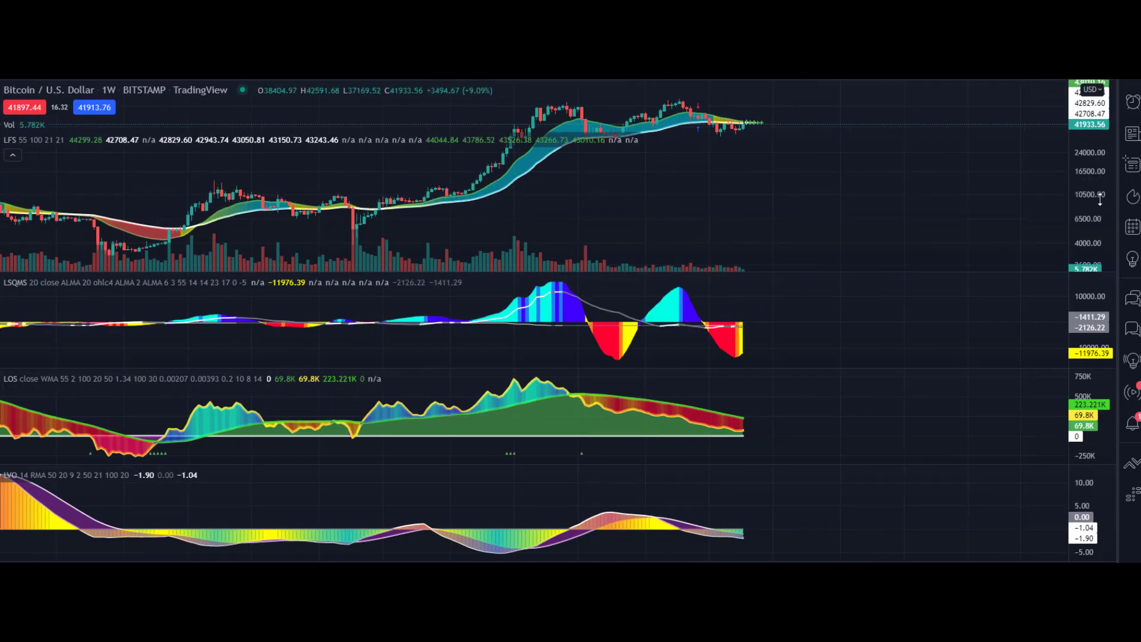
Step: Stretch the scales of the weekly price and LOS panes and circle the final price rise to the top with the brush
drag(957, 233, 957, 235)
drag(1082, 414, 1083, 369)
drag(920, 395, 931, 428)
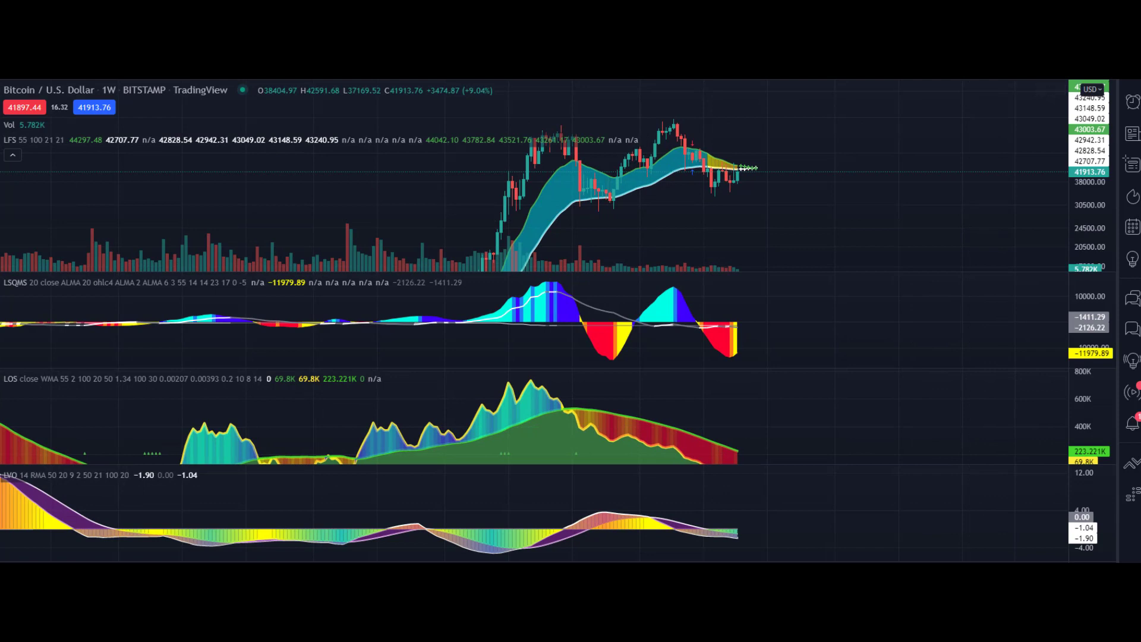
click(690, 117)
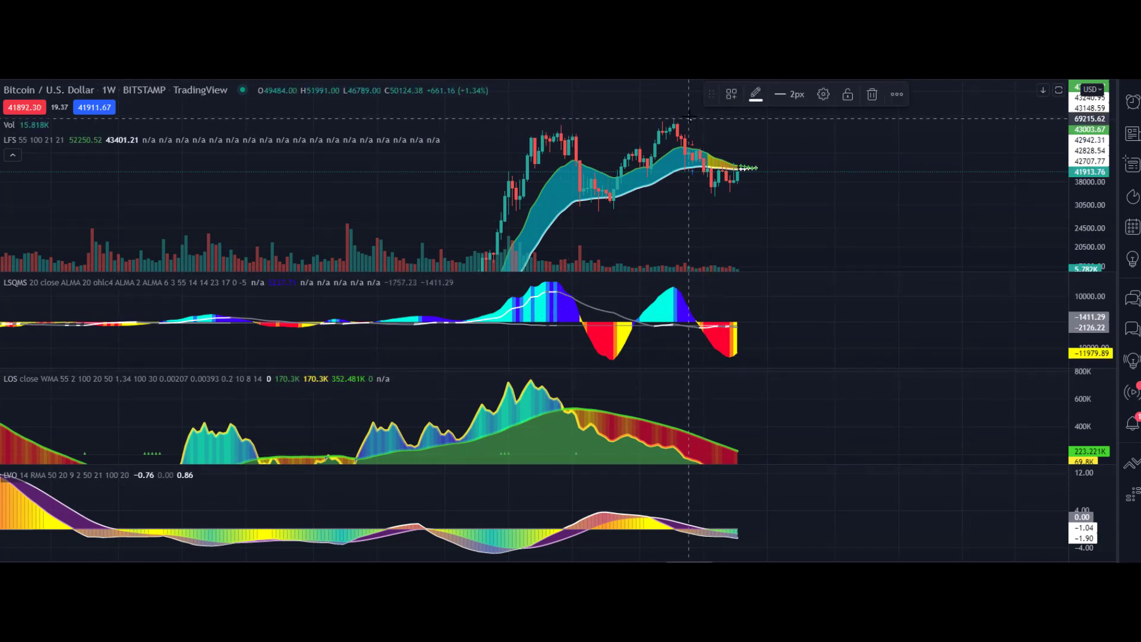
mouse_move(689, 118)
mouse_down()
mouse_move(592, 172)
mouse_move(630, 196)
mouse_move(681, 125)
mouse_up()
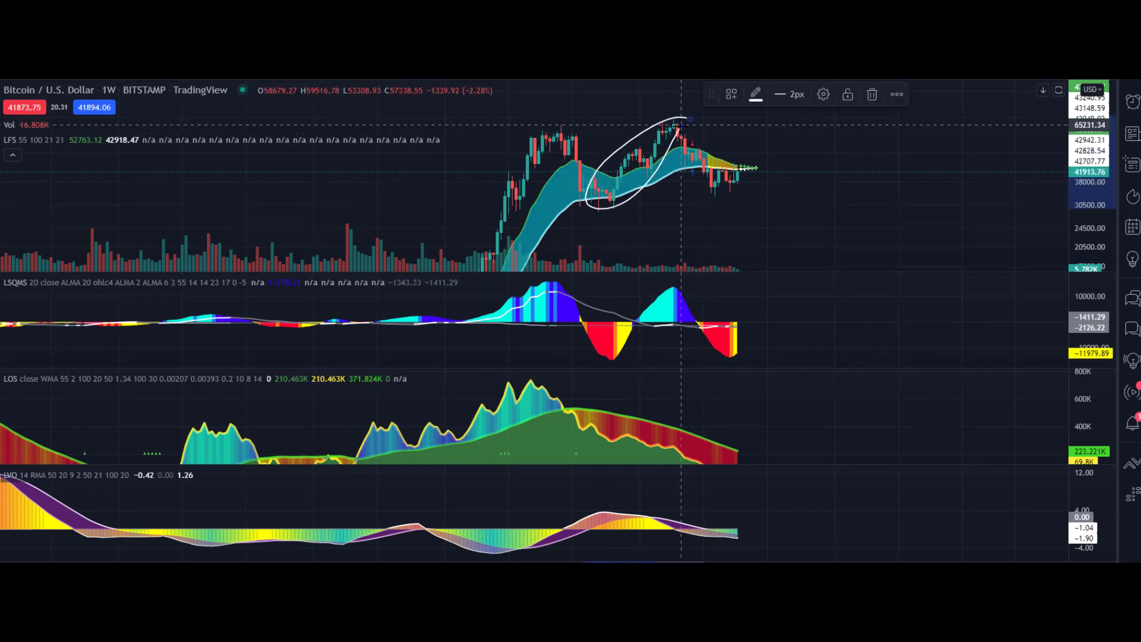
Step: Circle the falling red LOS band and the price swing around the last weekly top with the brush
drag(1082, 412, 1082, 420)
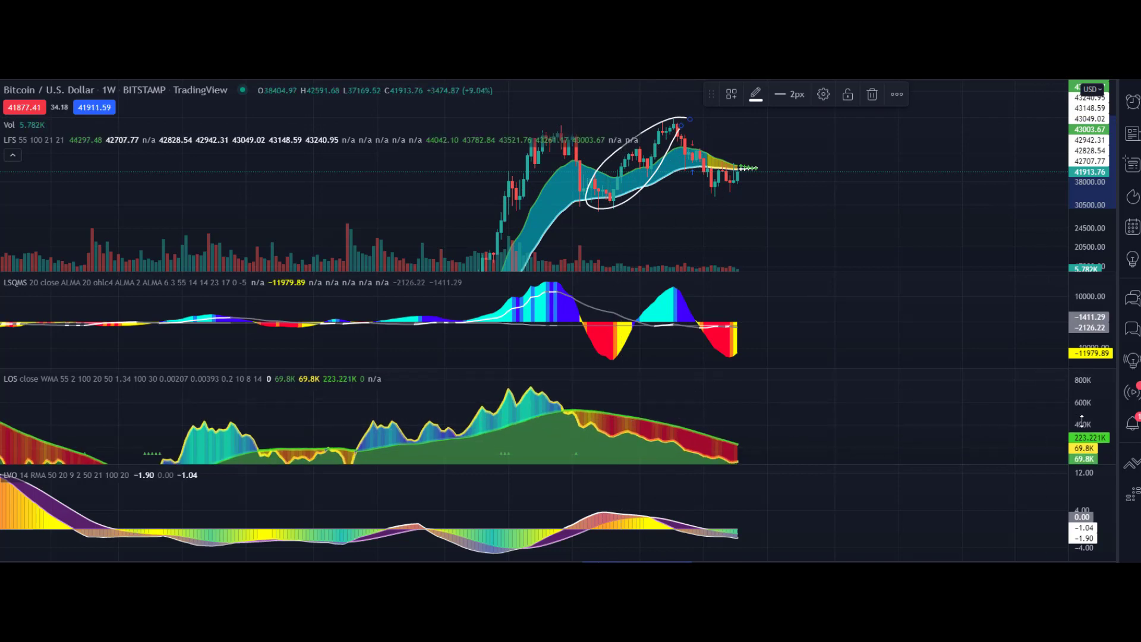
mouse_move(767, 440)
mouse_down()
mouse_move(612, 403)
mouse_move(553, 419)
mouse_move(766, 442)
mouse_up()
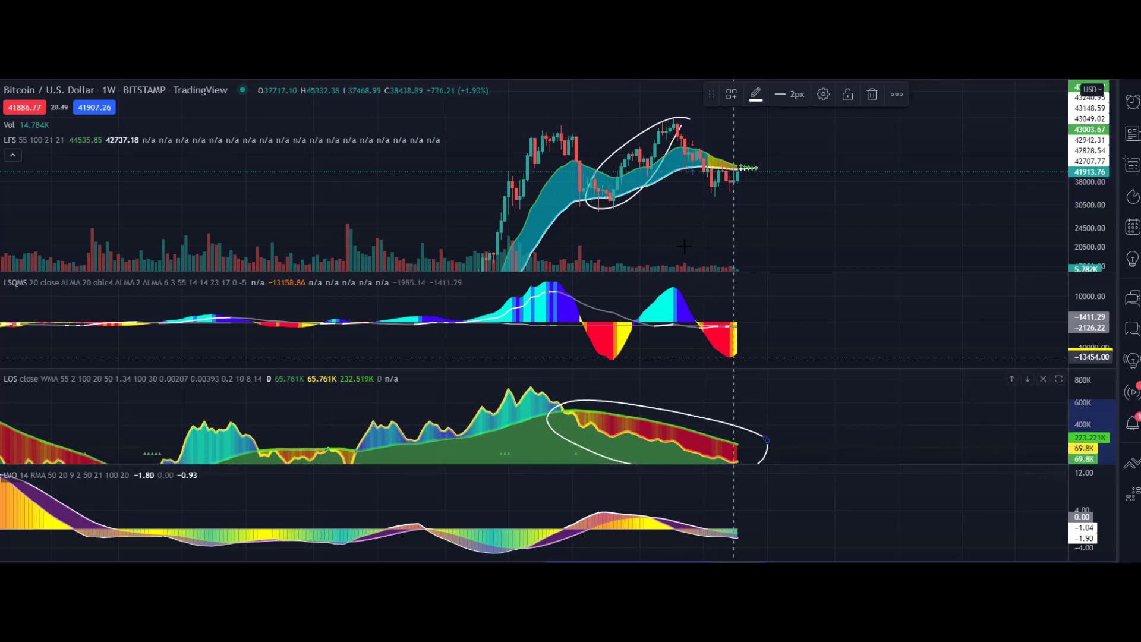
mouse_move(610, 185)
mouse_down()
mouse_move(654, 122)
mouse_move(743, 126)
mouse_move(764, 172)
mouse_move(681, 202)
mouse_move(565, 195)
mouse_up()
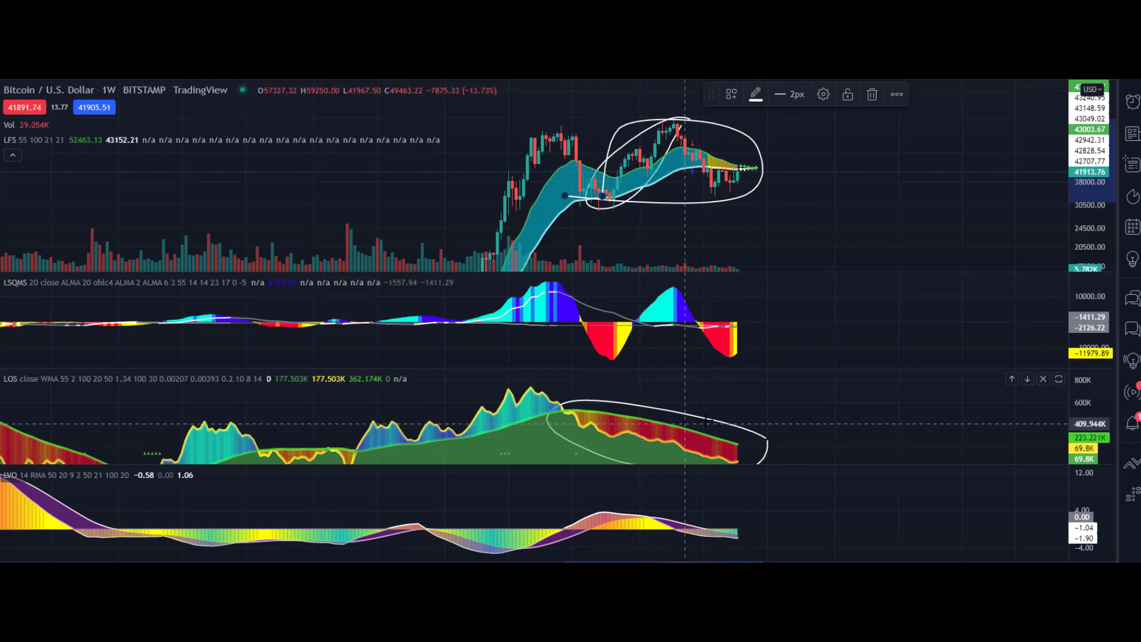
Step: Clear the drawings and circle the earlier long weekly price rally and the matching blue LOS rise below it
right_click(764, 423)
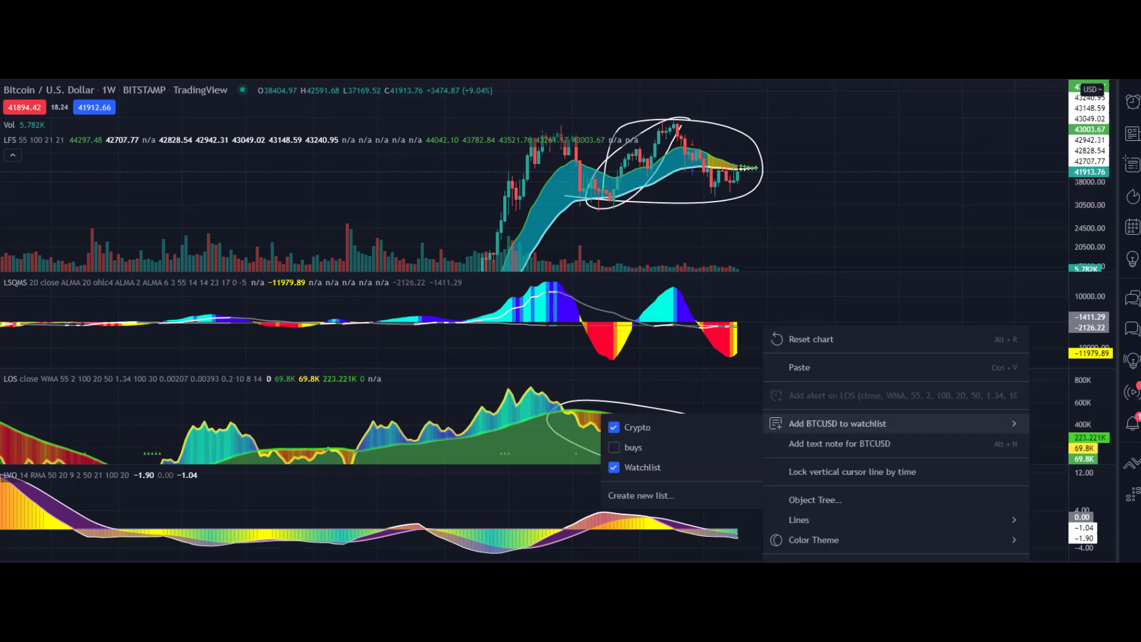
click(816, 564)
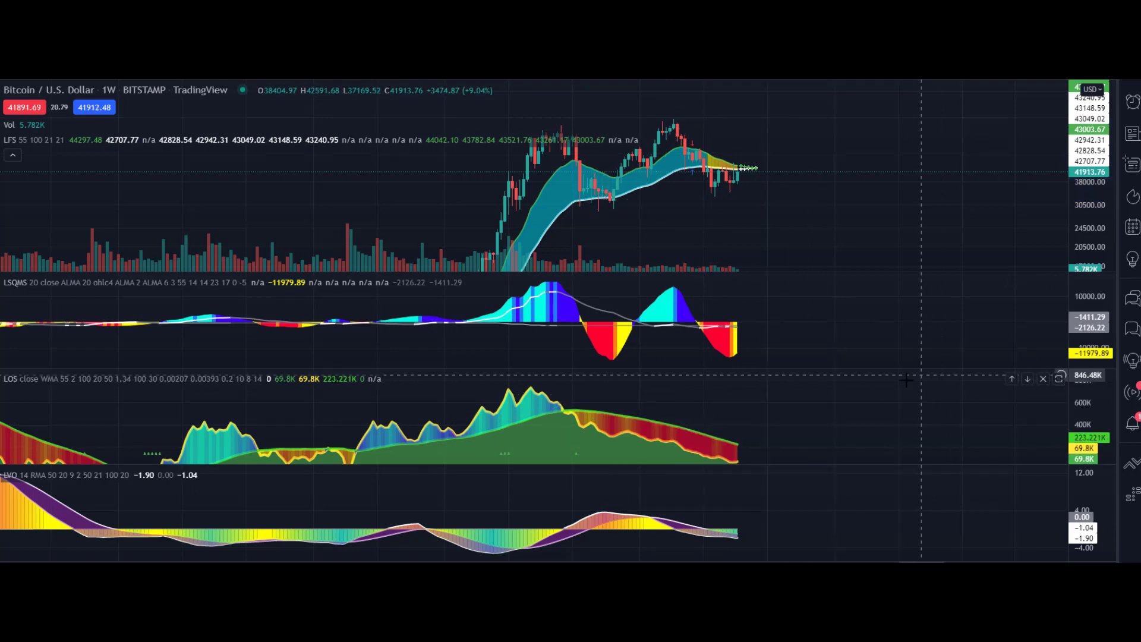
drag(1084, 198, 1083, 230)
drag(803, 216, 929, 148)
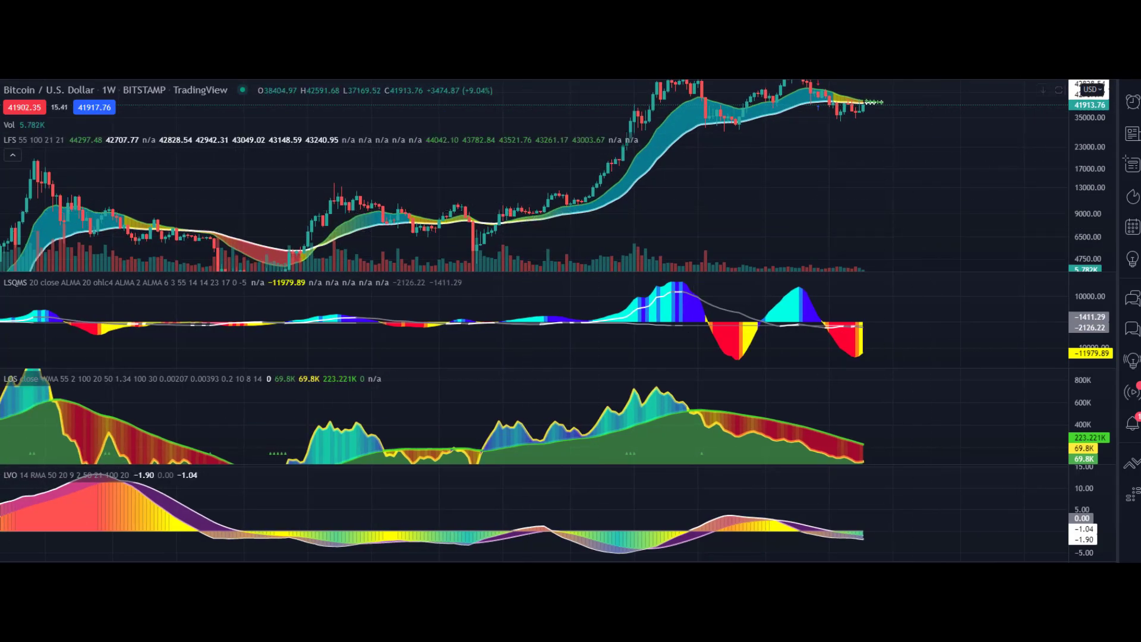
mouse_move(643, 117)
mouse_down()
mouse_move(466, 202)
mouse_move(599, 203)
mouse_move(652, 126)
mouse_up()
mouse_move(688, 378)
mouse_down()
mouse_move(472, 429)
mouse_move(649, 439)
mouse_move(664, 372)
mouse_up()
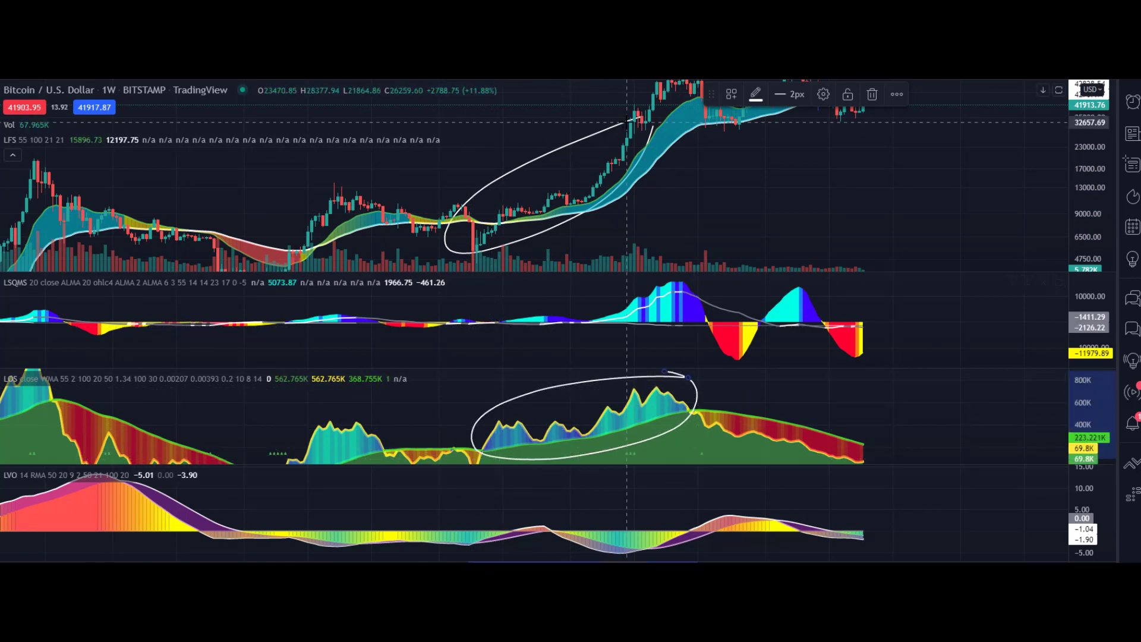
Step: Clear the drawings and inspect the latest weekly LSQMS swings in the maximized pane before restoring the layout
right_click(611, 328)
click(672, 567)
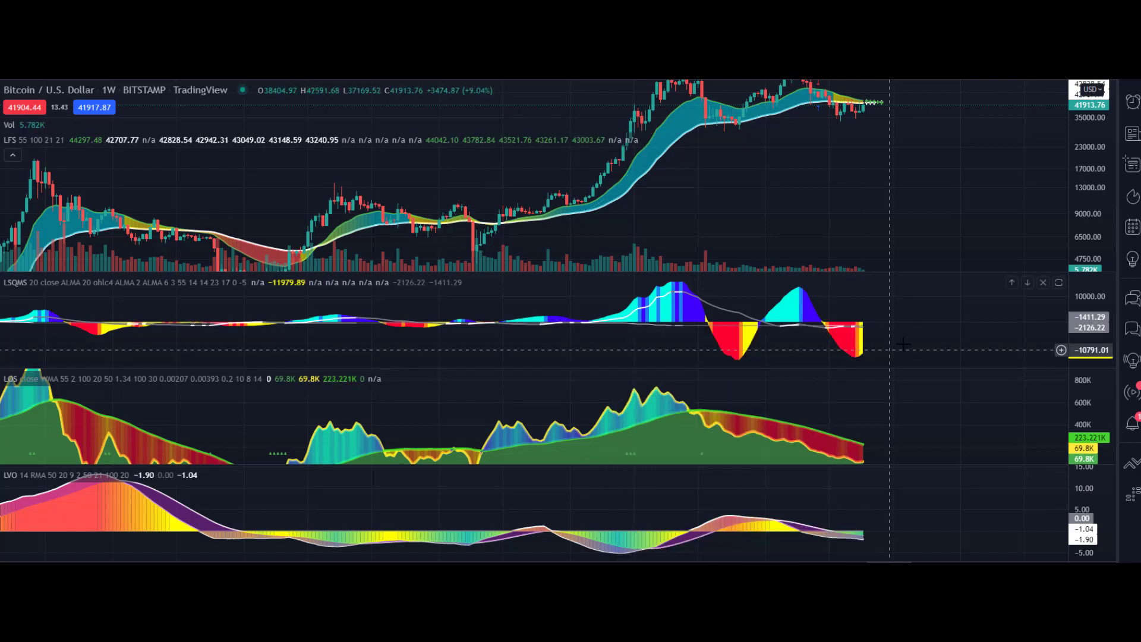
double_click(920, 339)
right_click(921, 339)
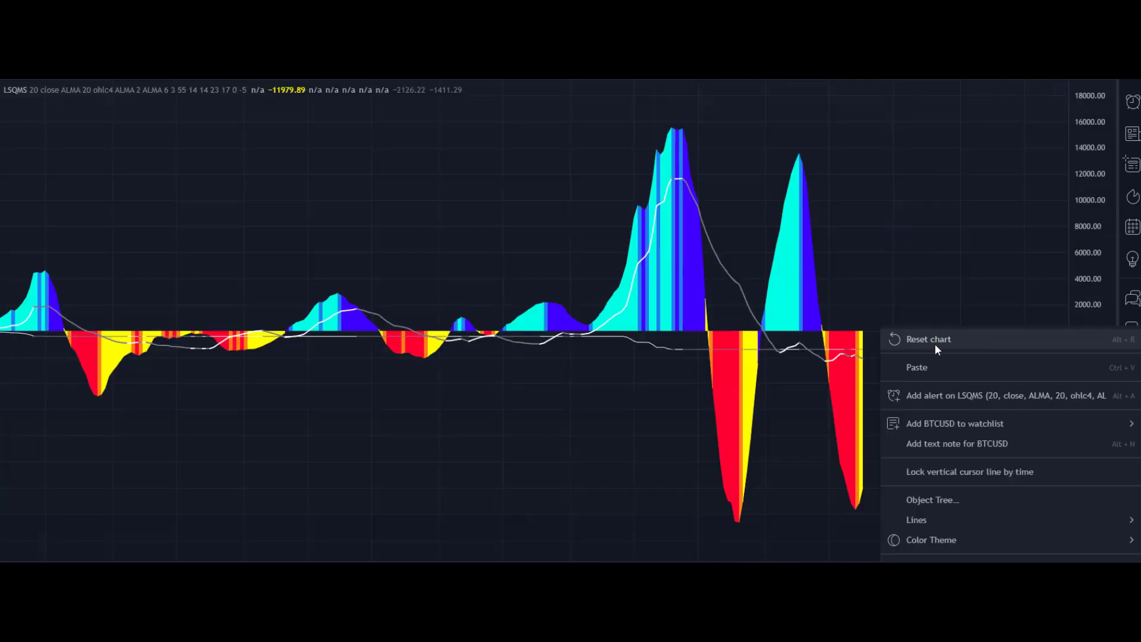
click(935, 345)
scroll(797, 422, up, 4)
drag(797, 423, 564, 399)
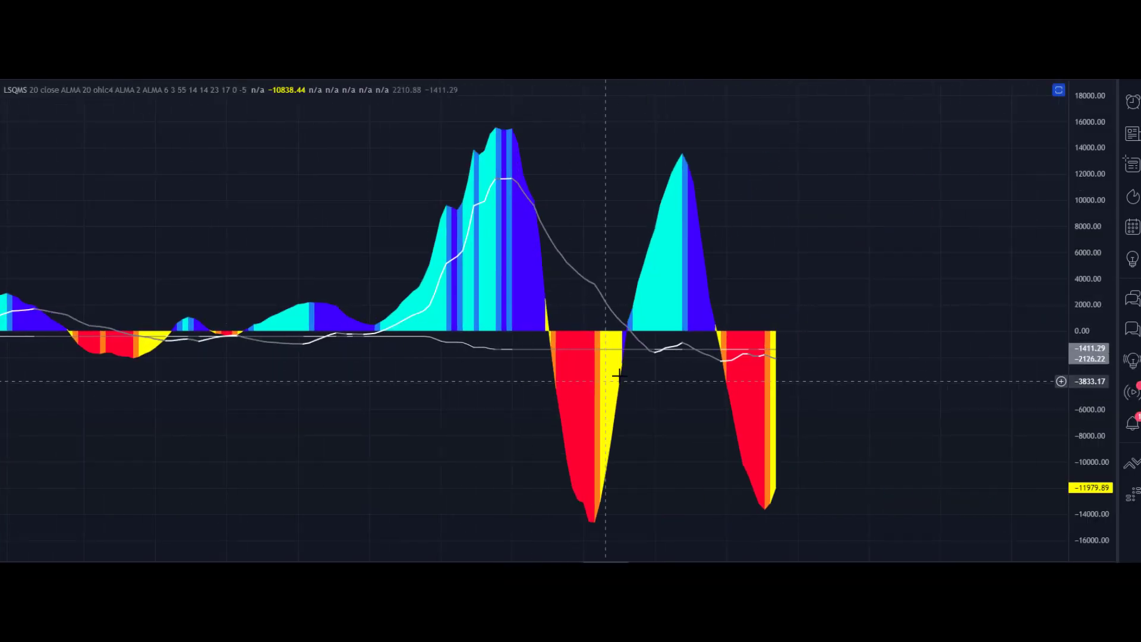
scroll(622, 378, up, 2)
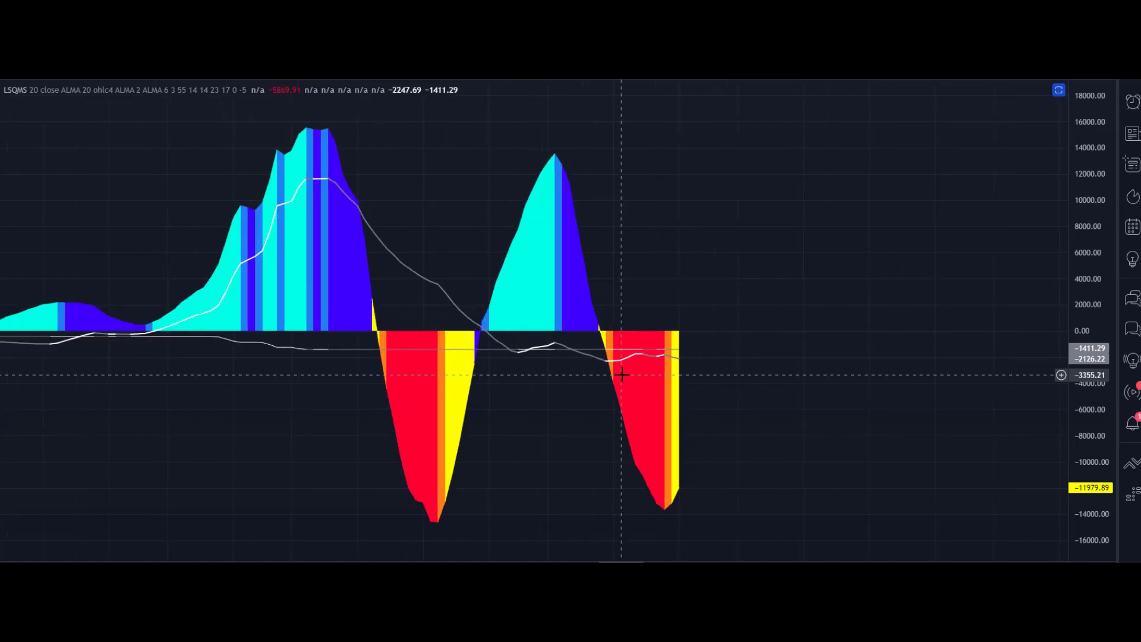
double_click(766, 302)
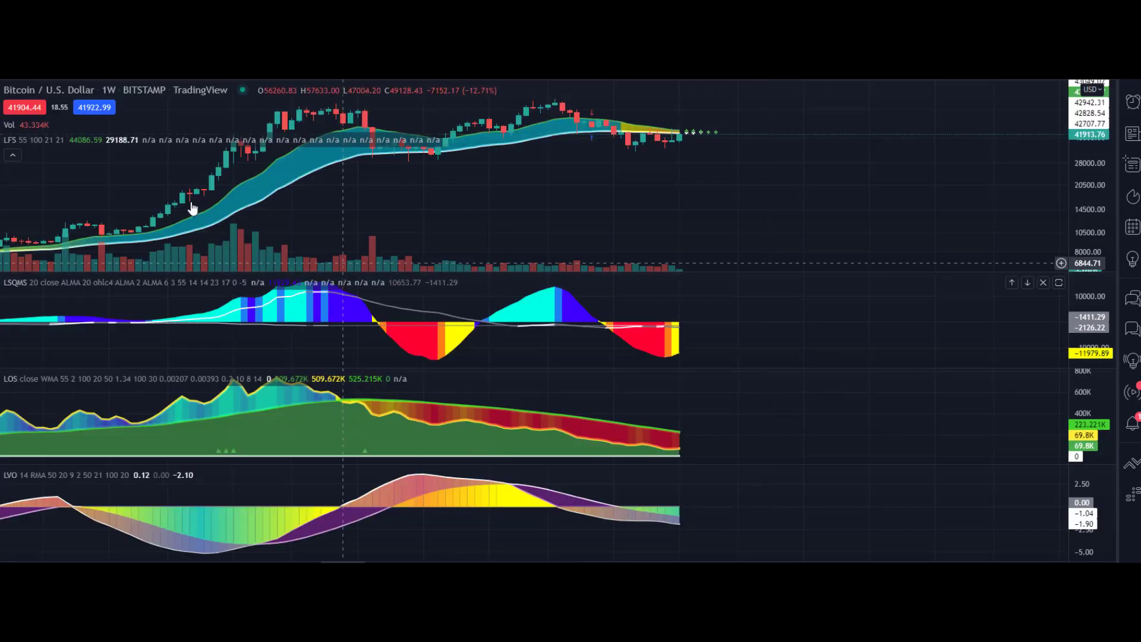
Step: Switch the chart to the 1-day interval and inspect the LSQMS histogram maximized before restoring the layout
click(71, 68)
click(103, 379)
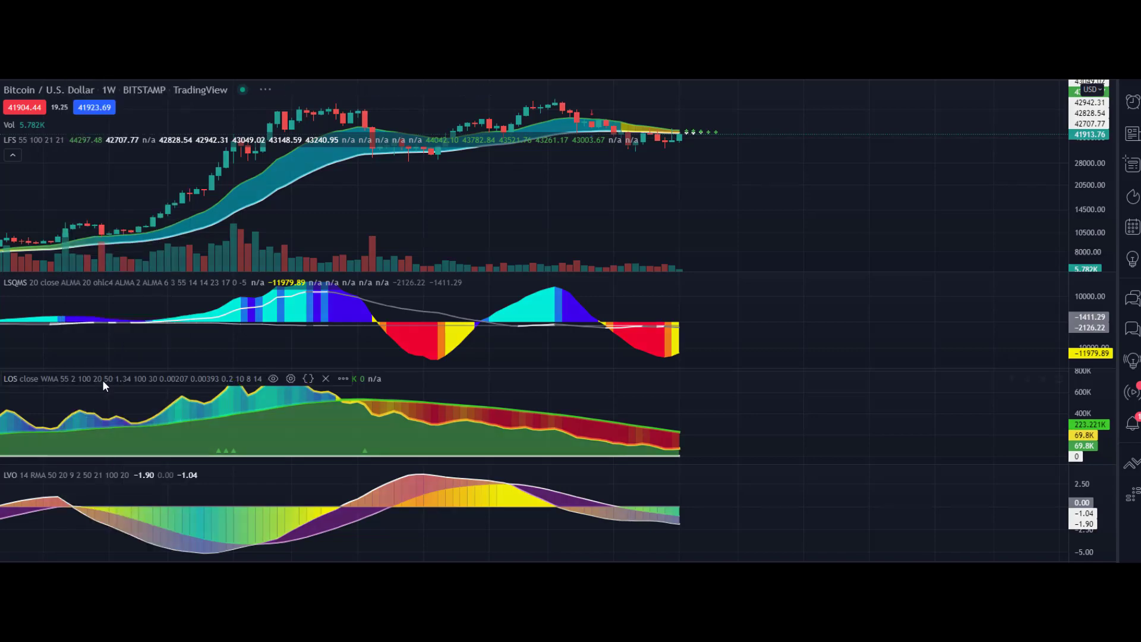
scroll(265, 331, down, 4)
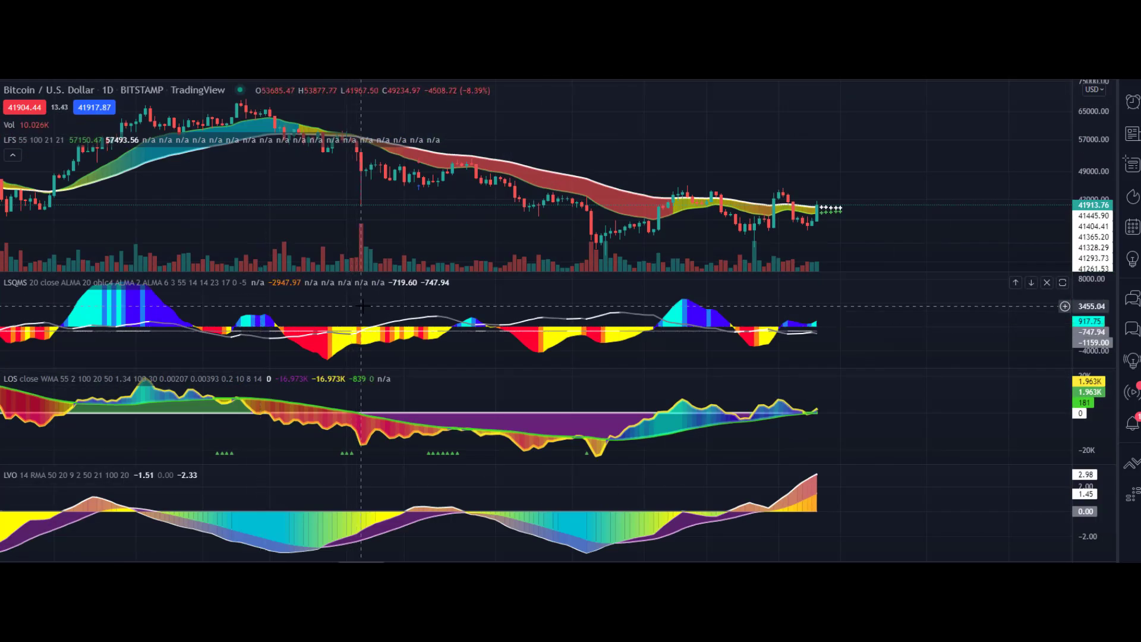
drag(361, 306, 390, 306)
double_click(446, 311)
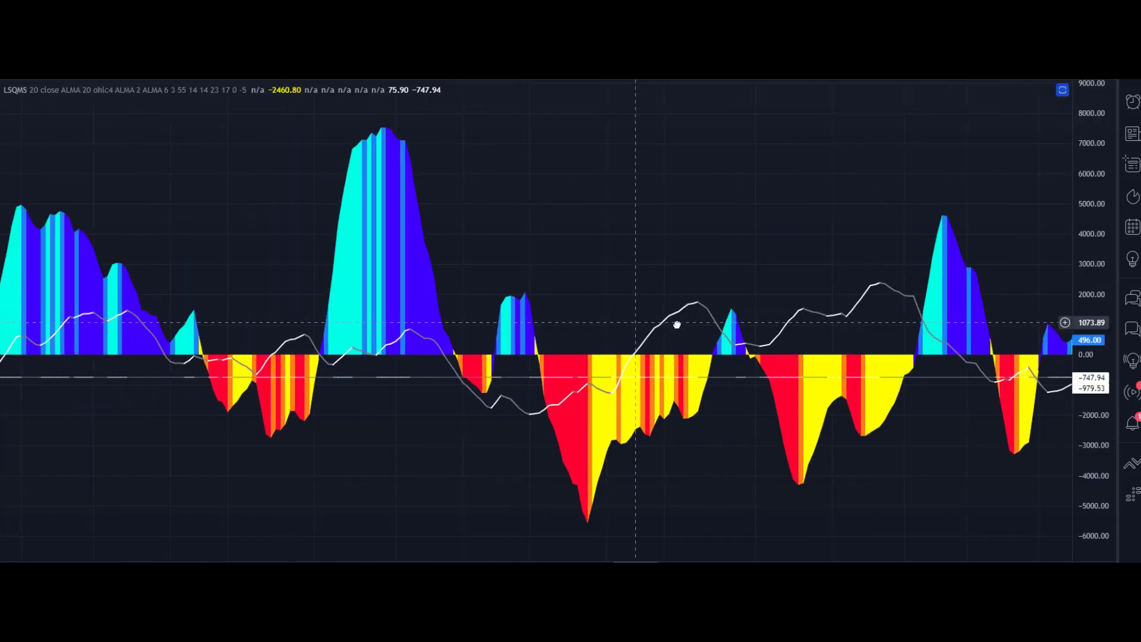
double_click(677, 324)
Step: Compare the daily LSQMS histogram with the price trend, stretching the LSQMS scale to enlarge its swings
drag(502, 350, 502, 372)
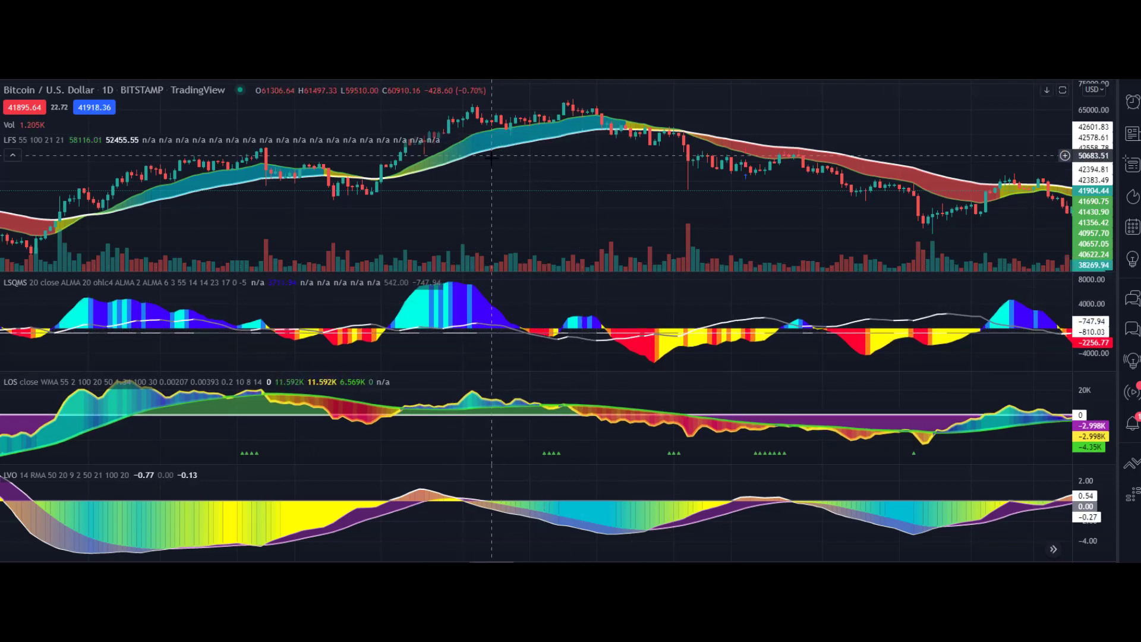
drag(495, 358, 434, 358)
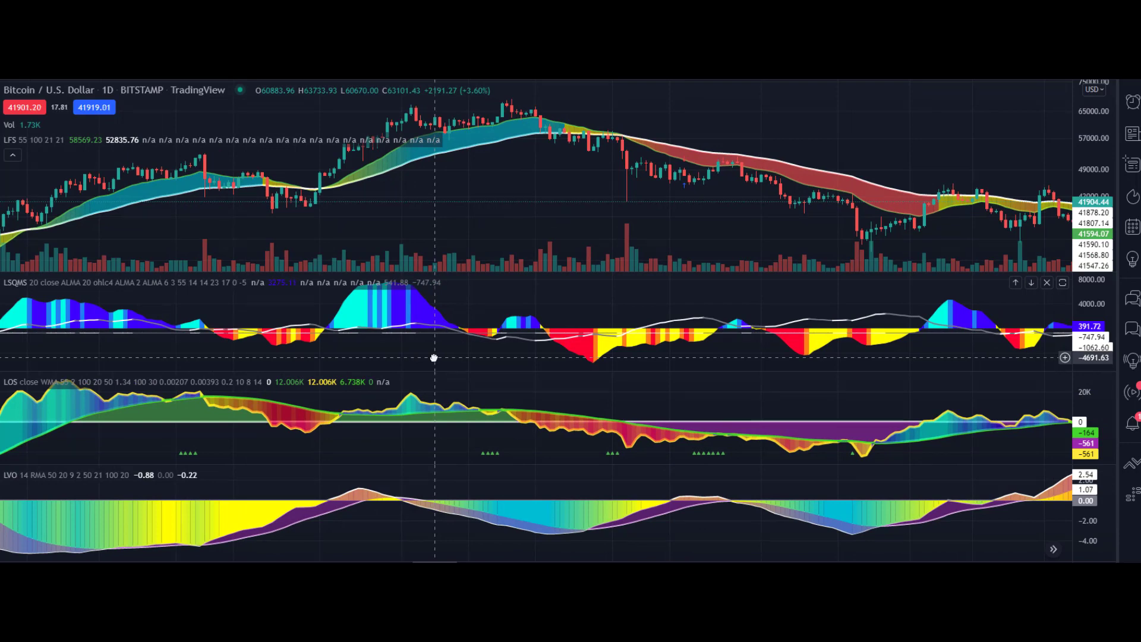
scroll(434, 358, down, 1)
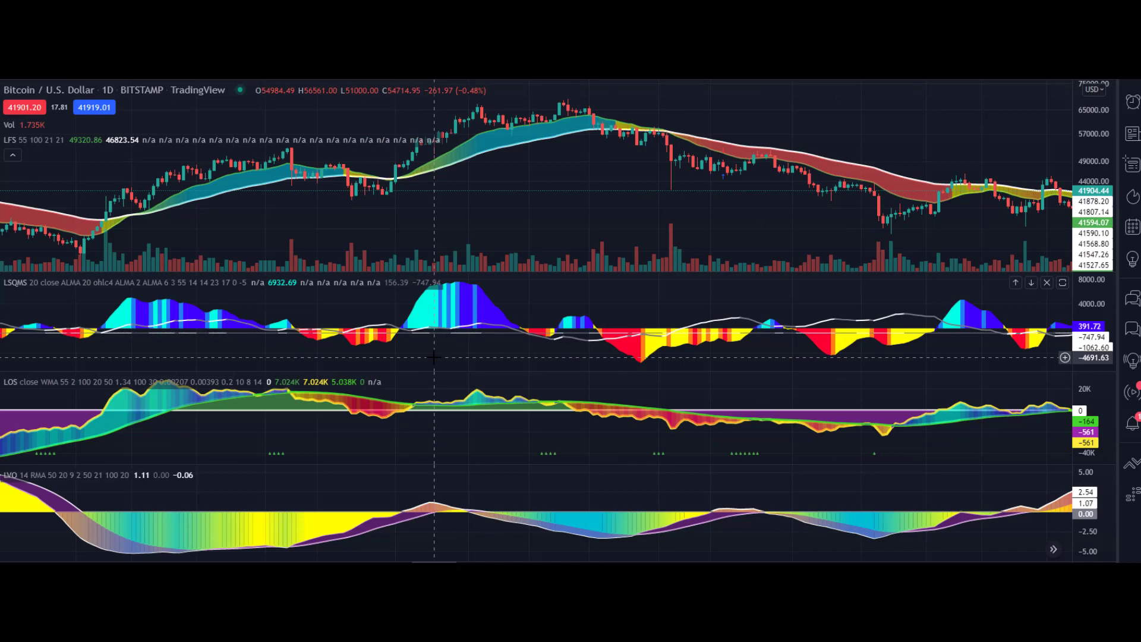
drag(1091, 358, 1091, 327)
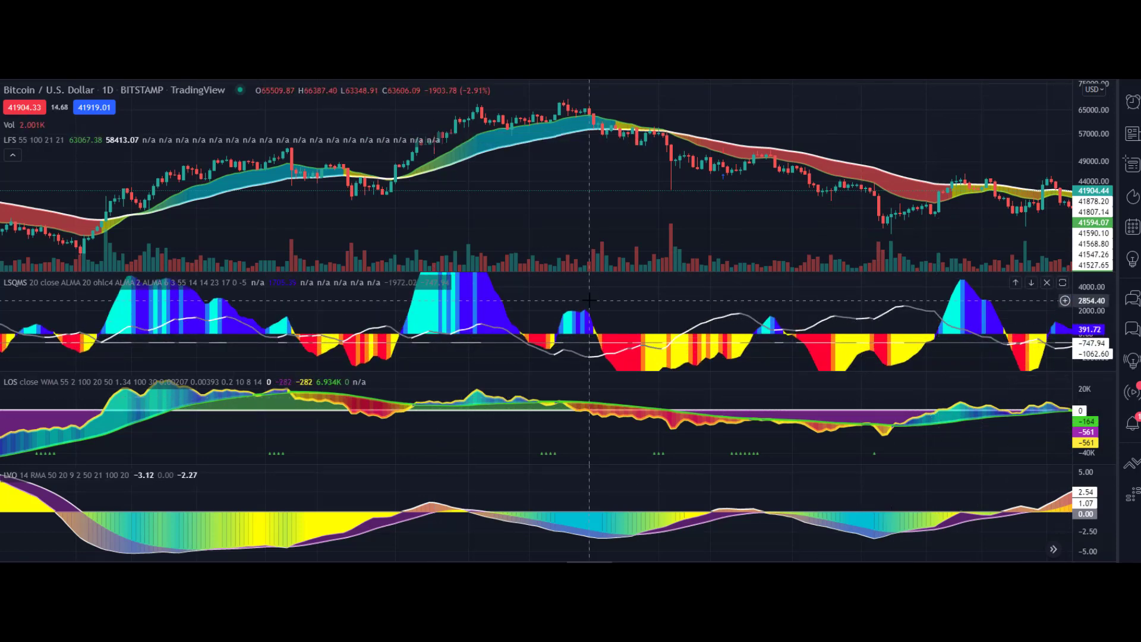
drag(628, 304, 596, 304)
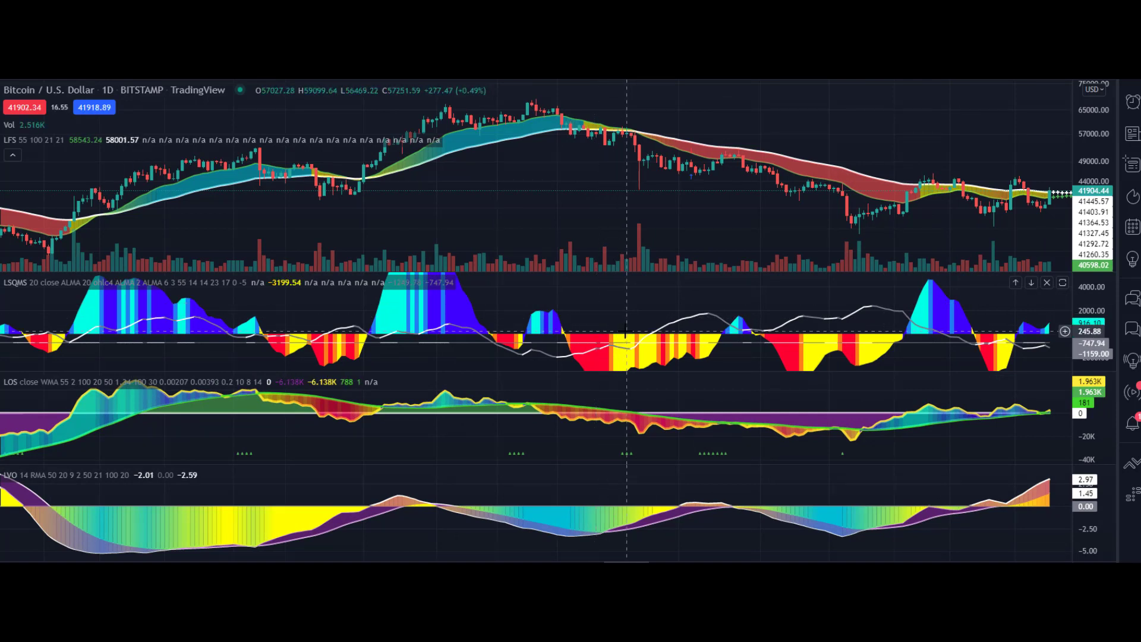
Step: Maximize the daily LSQMS pane, reset its view and circle the yellow-orange section following the deepest red trough
double_click(648, 308)
right_click(778, 229)
click(740, 240)
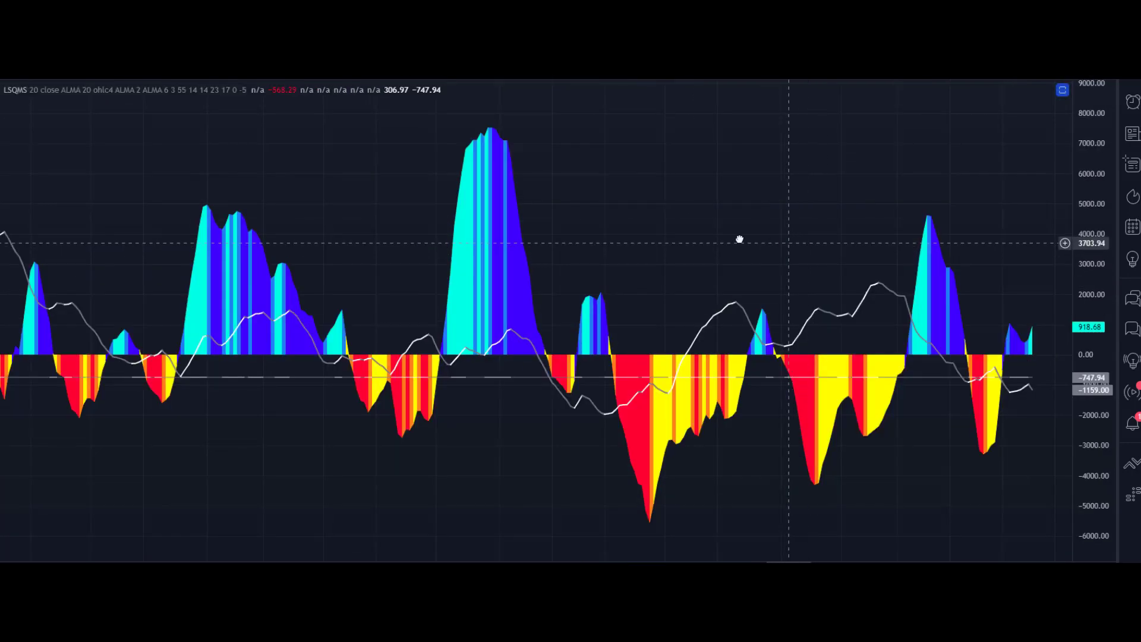
drag(739, 240, 628, 276)
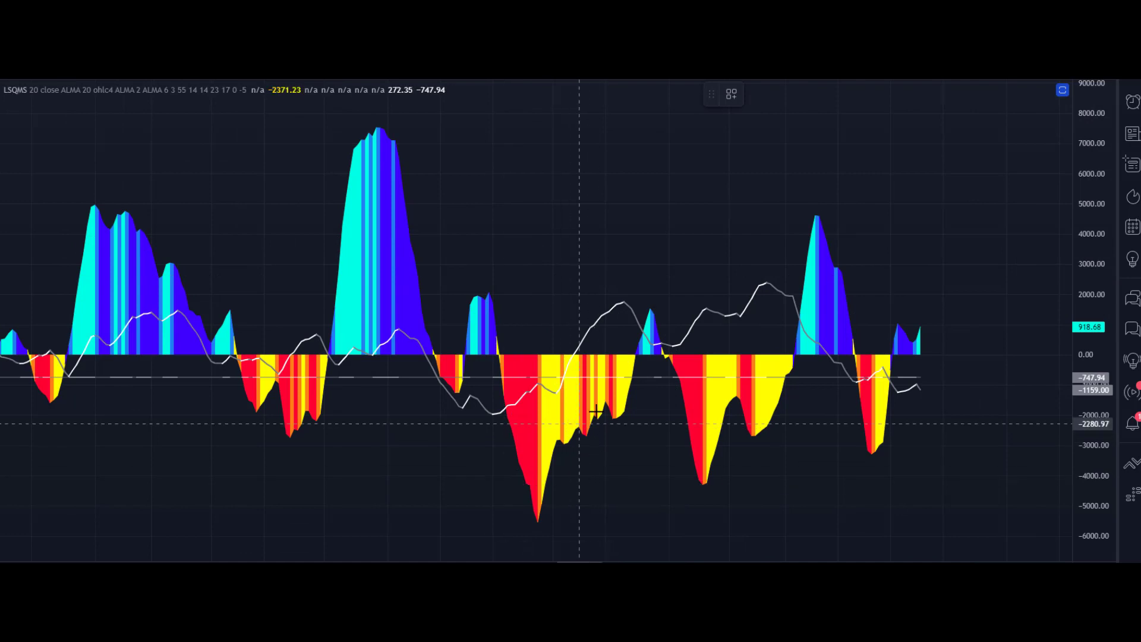
mouse_move(621, 352)
mouse_down()
mouse_move(556, 355)
mouse_move(655, 425)
mouse_up()
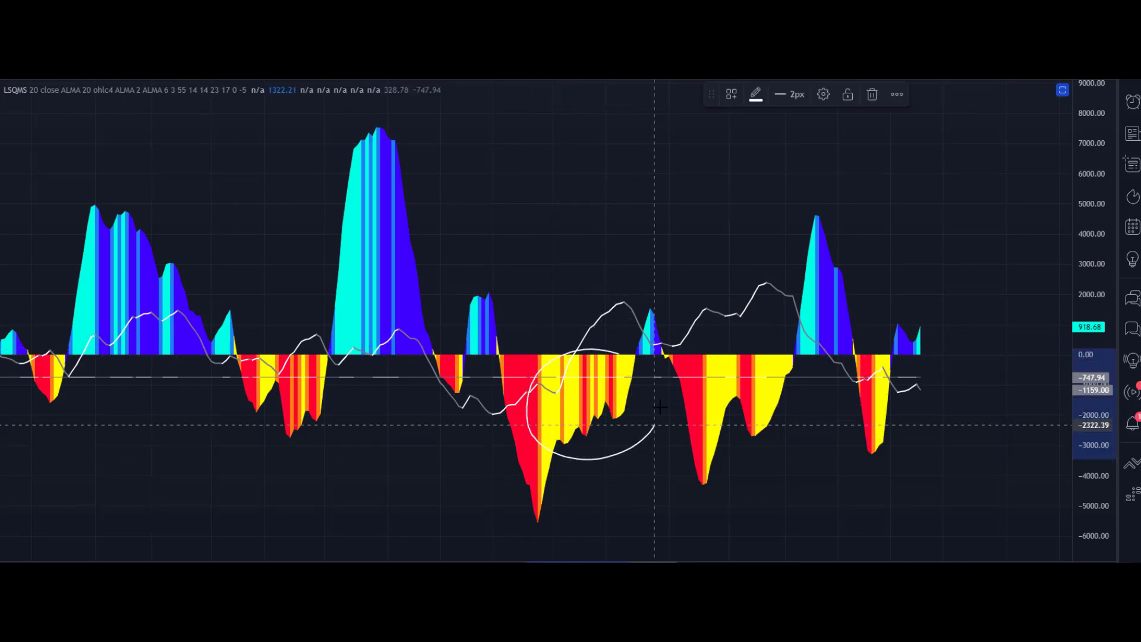
Step: Restore the layout, trace the daily price decline to its circled low, and mark the yellow-orange LSQMS section again
double_click(560, 252)
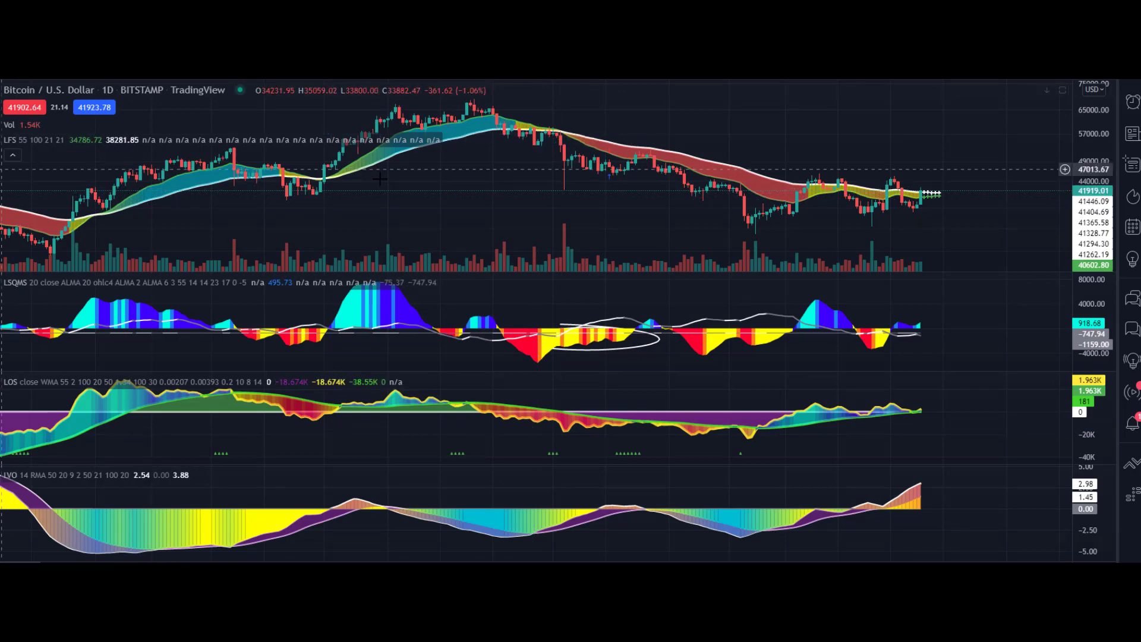
drag(506, 117, 746, 240)
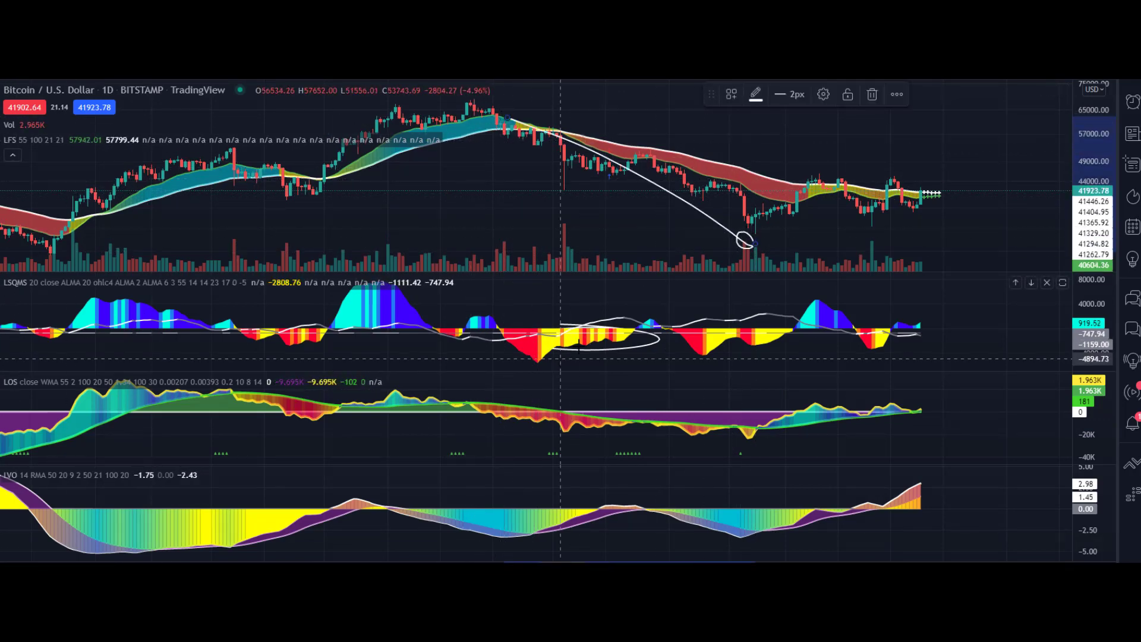
mouse_move(579, 349)
mouse_down()
mouse_move(581, 325)
mouse_move(611, 350)
mouse_move(620, 341)
mouse_up()
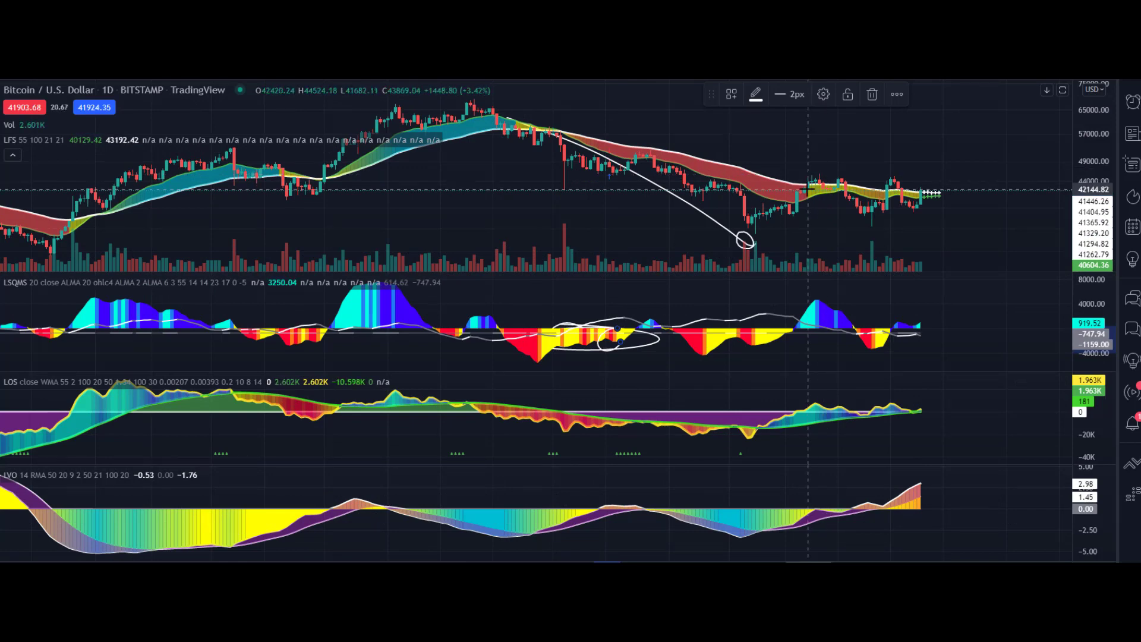
Step: Clear the existing drawings and sketch check marks beside the latest readings in the daily LSQMS, LOS and LVO panes
right_click(631, 225)
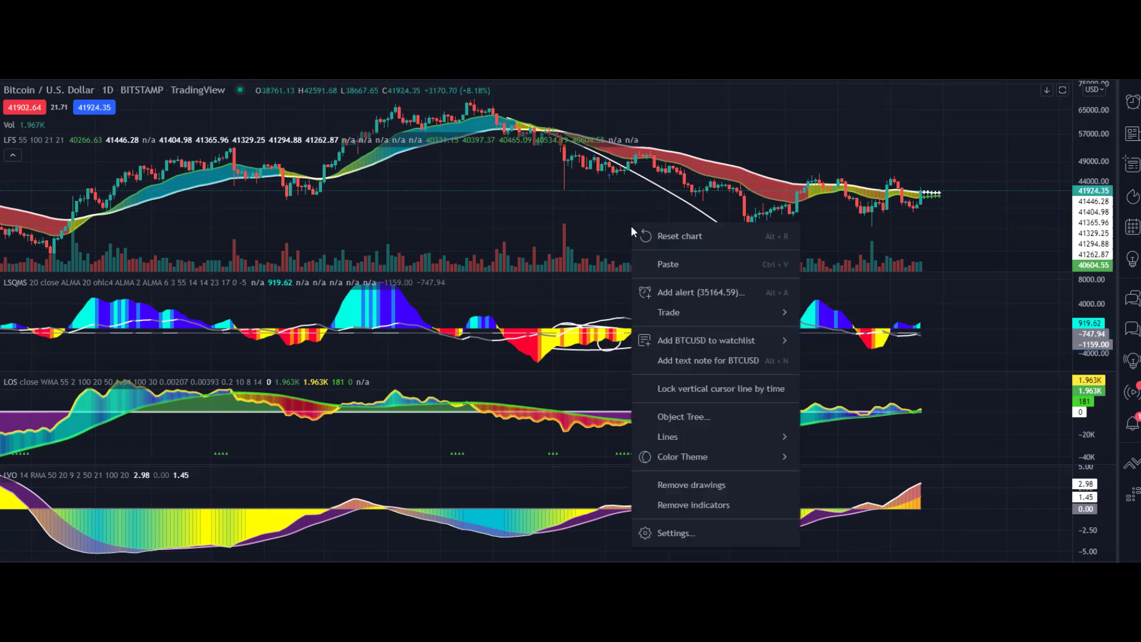
click(680, 484)
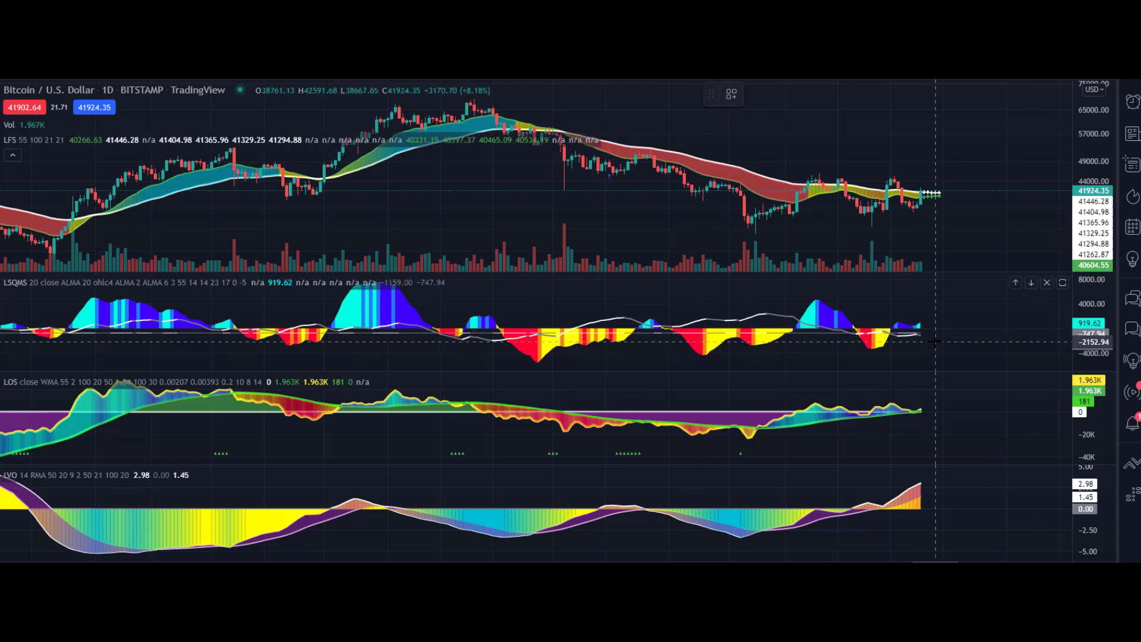
drag(947, 319, 988, 286)
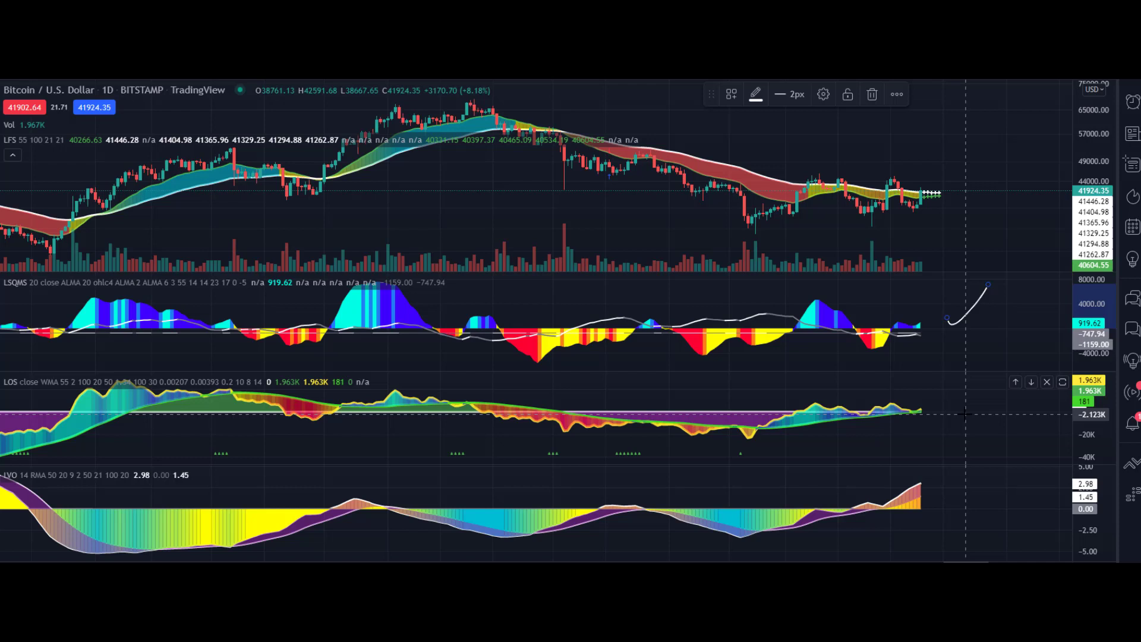
drag(973, 329, 992, 340)
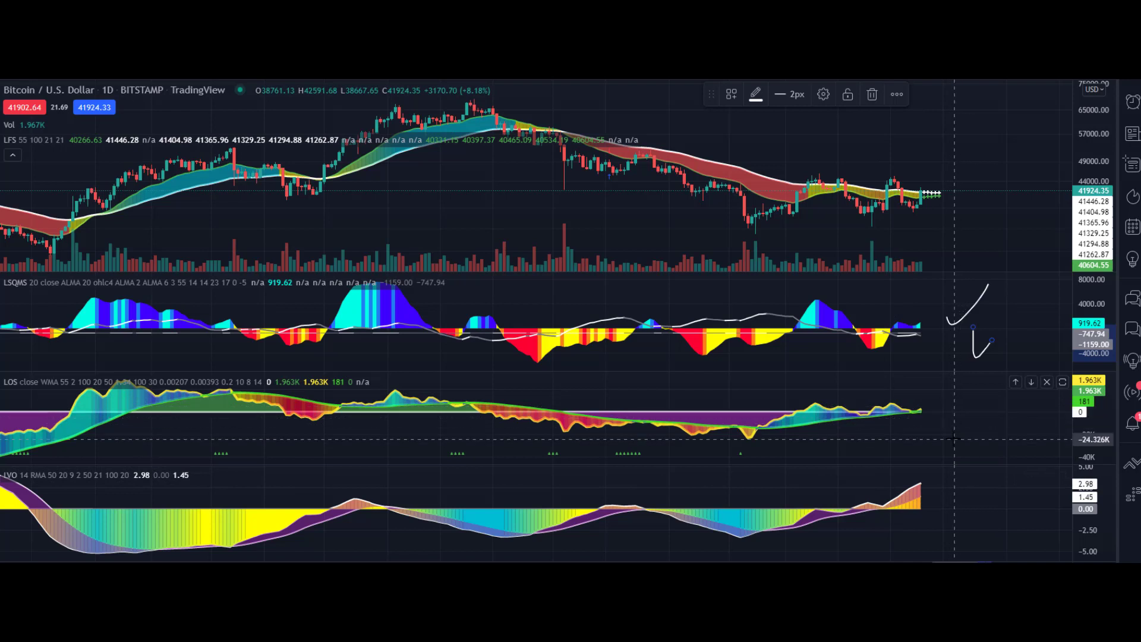
mouse_move(954, 419)
mouse_down()
mouse_move(960, 429)
mouse_move(996, 384)
mouse_up()
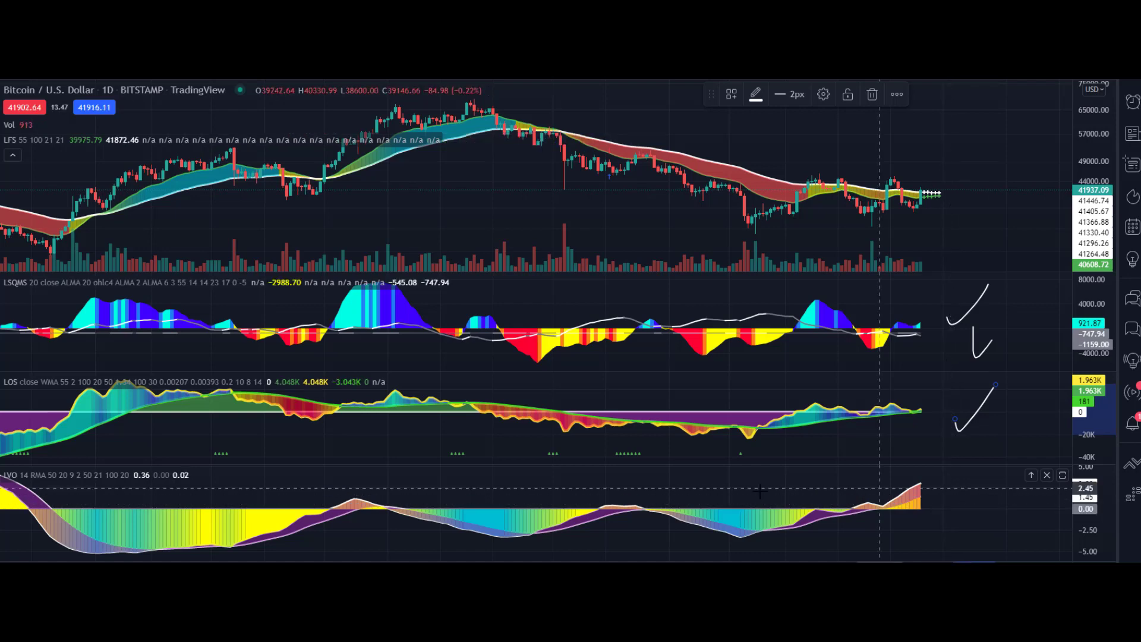
mouse_move(963, 498)
mouse_down()
mouse_move(975, 506)
mouse_move(1000, 478)
mouse_up()
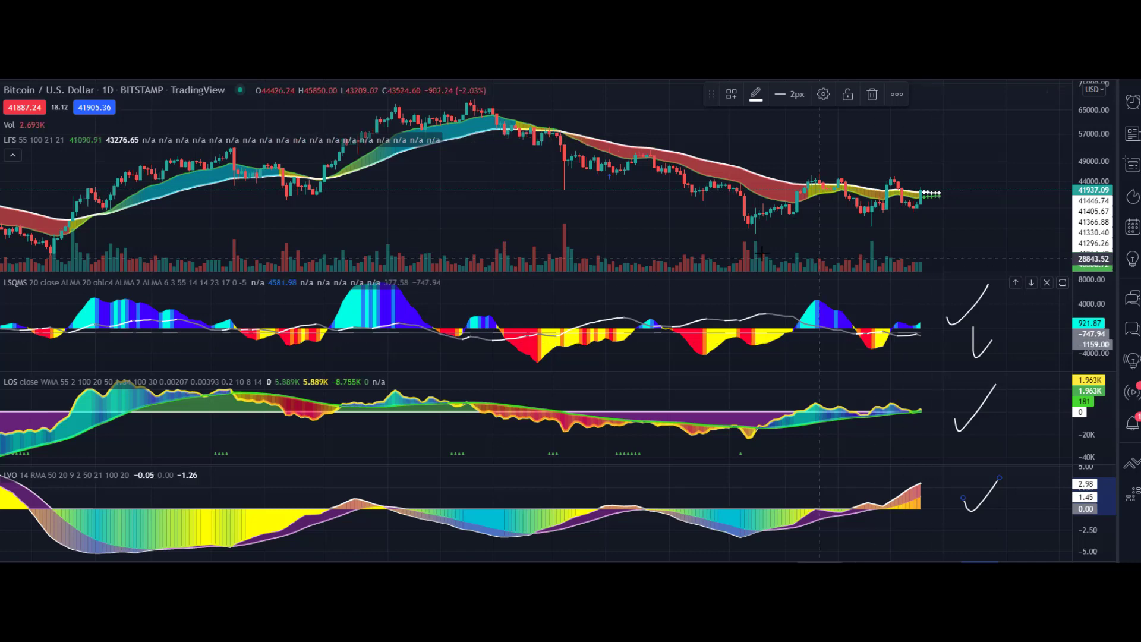
Step: Remove the check marks and maximize the daily price pane, compressing its price scale to fit the whole trend
right_click(578, 207)
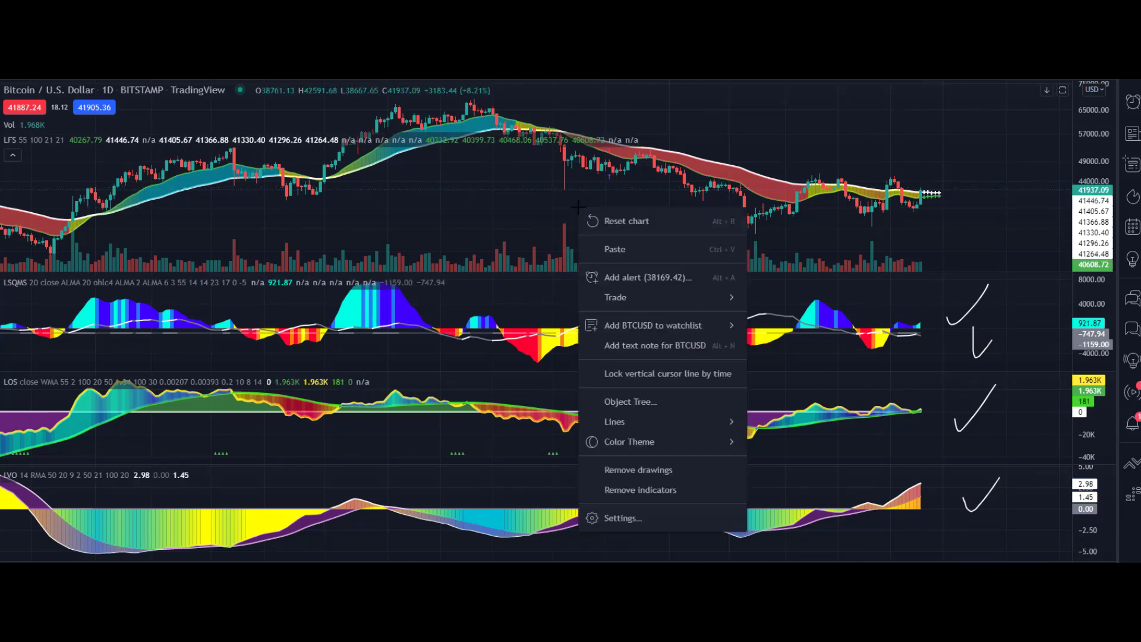
click(666, 471)
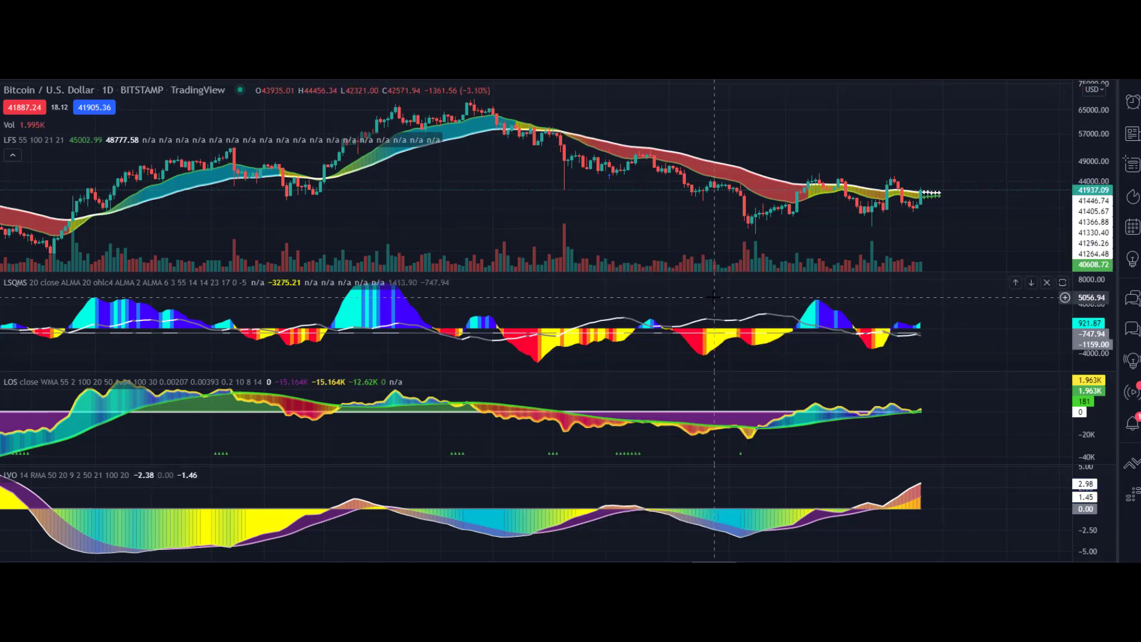
double_click(715, 236)
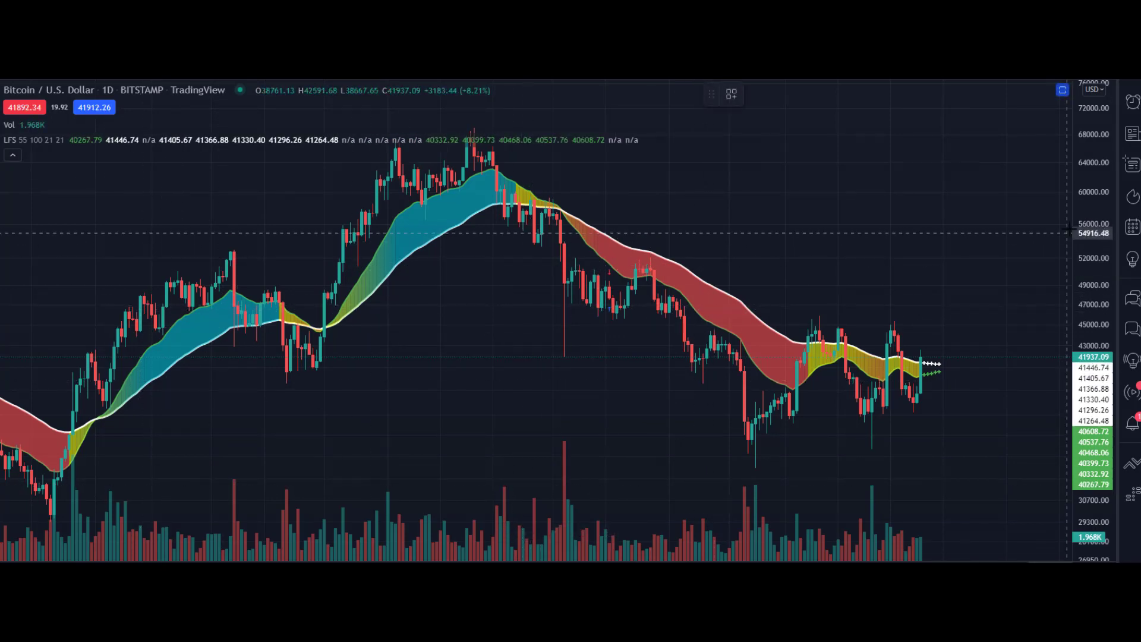
drag(1093, 227, 1092, 341)
Step: Outline the daily decline with two falling trendlines and a rising arrow from its low, and clear these drawings
drag(470, 186, 835, 378)
click(2, 126)
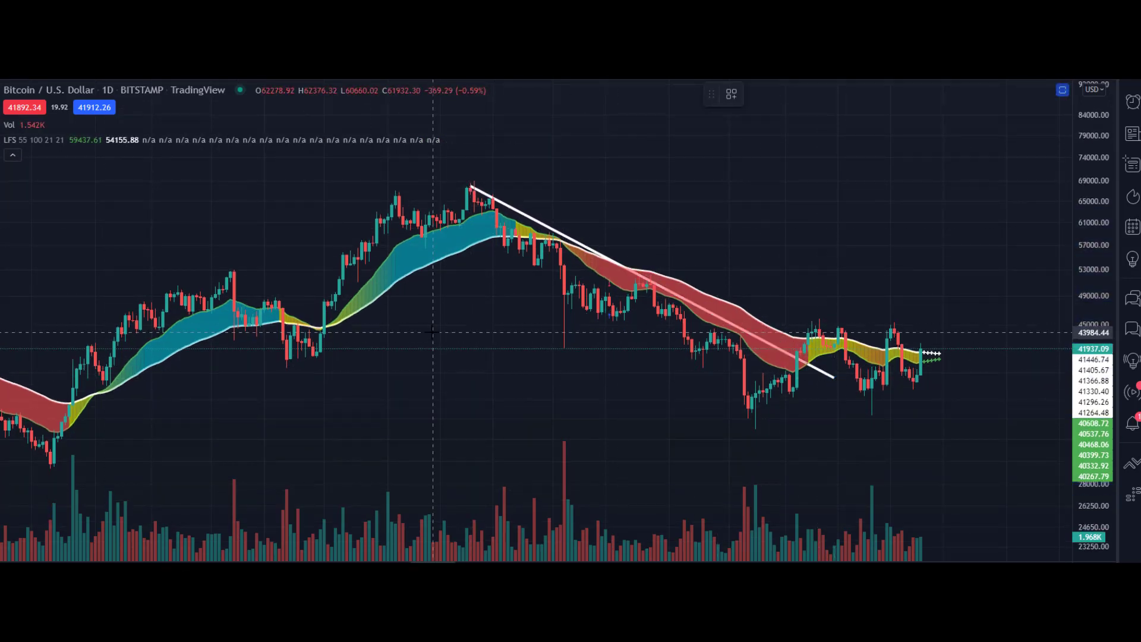
drag(568, 306, 853, 432)
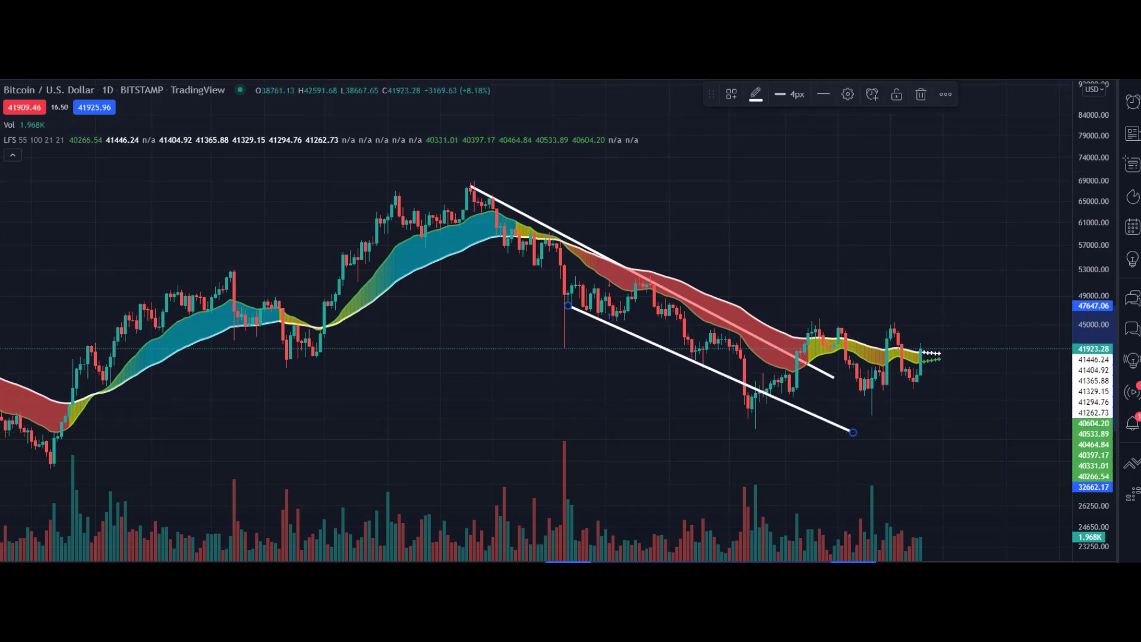
mouse_move(764, 393)
mouse_down()
mouse_move(906, 173)
mouse_move(871, 211)
mouse_move(925, 176)
mouse_up()
right_click(544, 377)
mouse_move(552, 395)
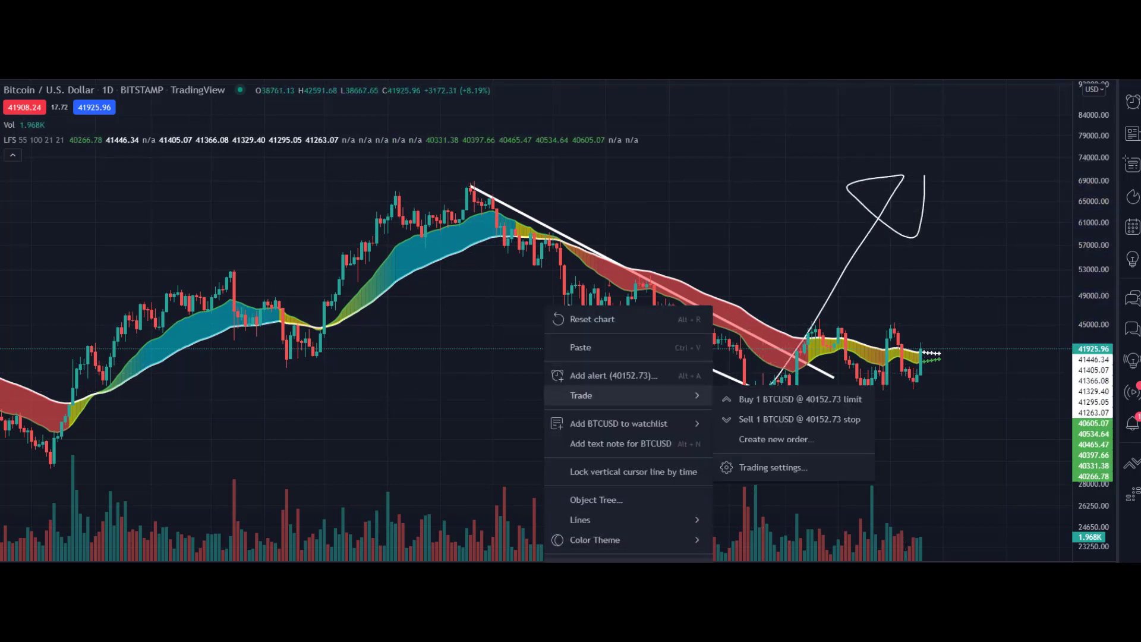
click(594, 565)
Step: Switch the chart to the 1-week interval and fit the weekly price action with a compressed price scale
click(73, 69)
scroll(171, 158, down, 2)
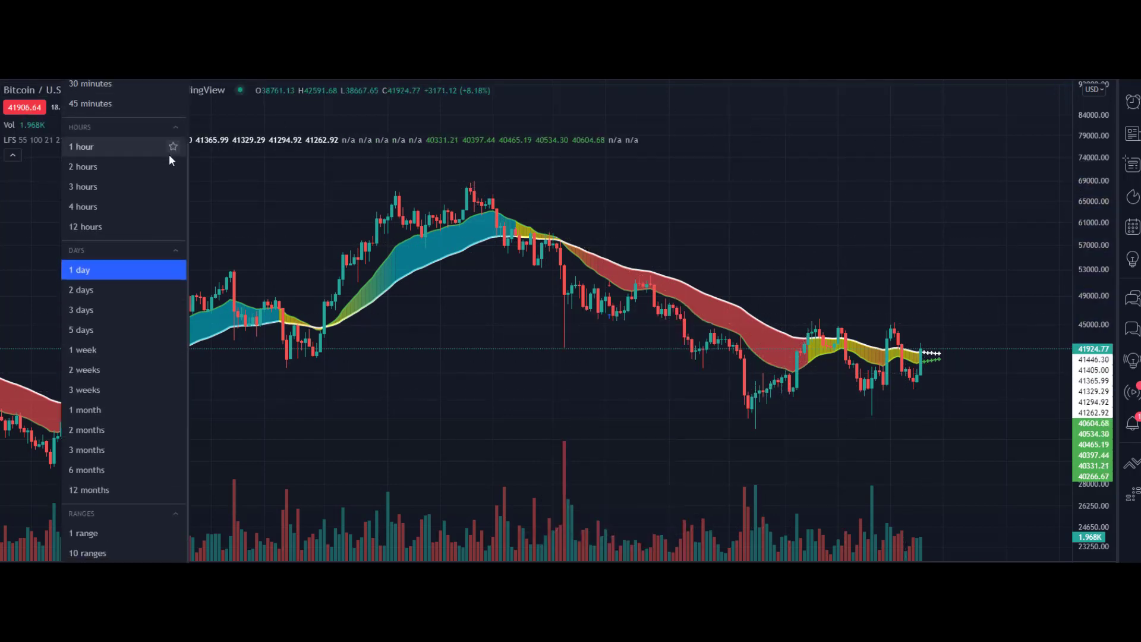
click(120, 345)
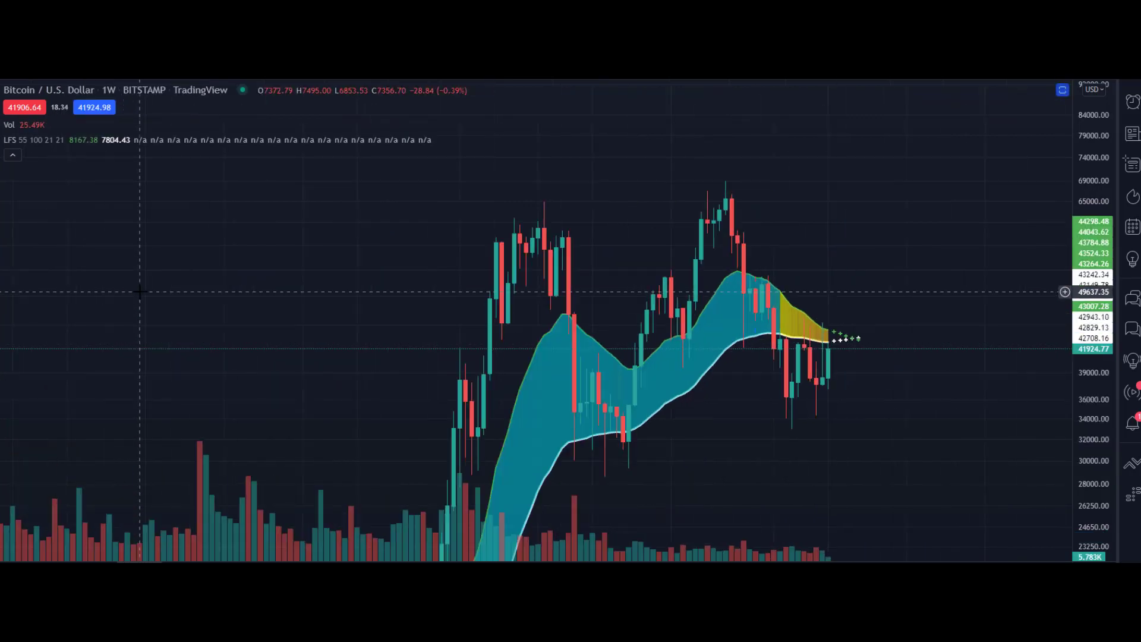
drag(1094, 222, 1094, 381)
drag(889, 355, 838, 334)
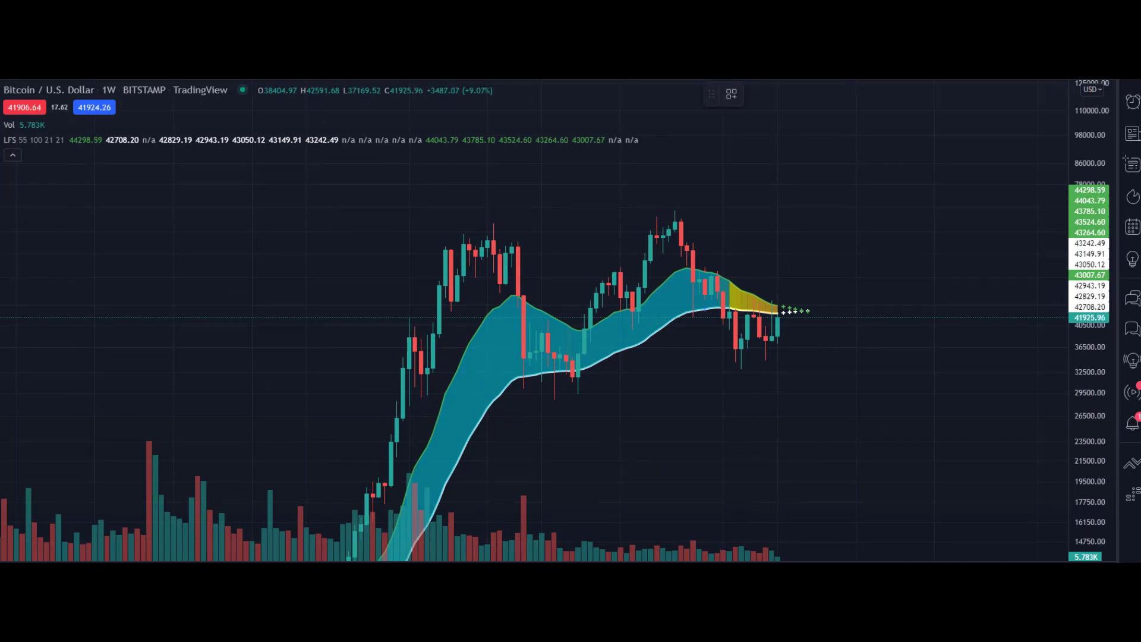
Step: Draw a rising weekly channel: an upper trendline from about 58,812 along the highs, and a lower one from about 28,476 to 40,273
click(439, 245)
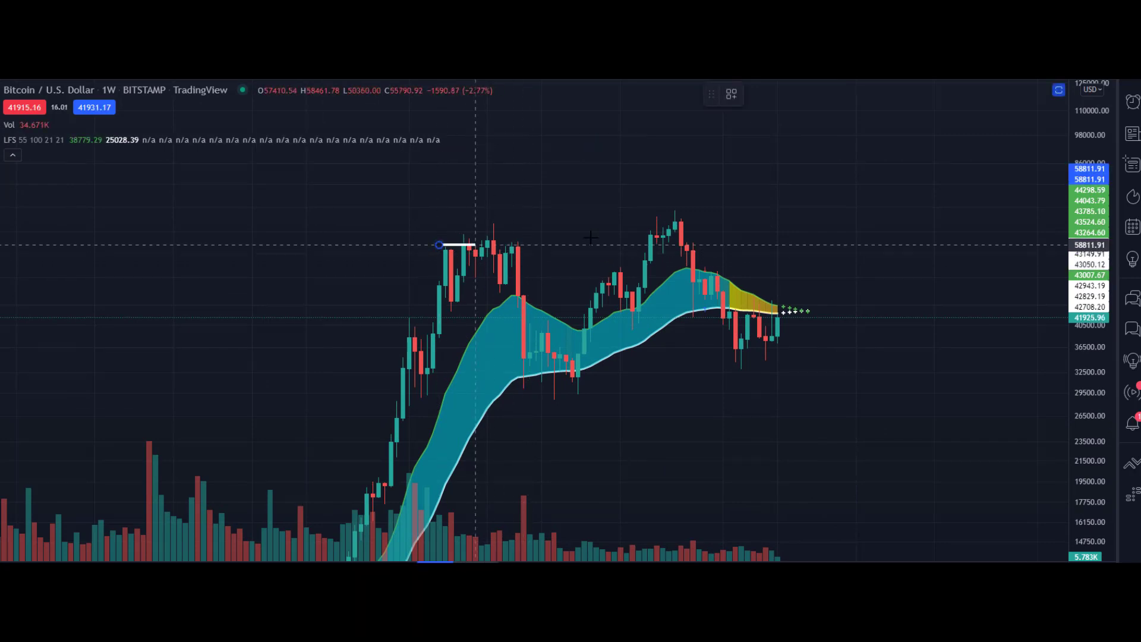
click(863, 195)
key(alt+t)
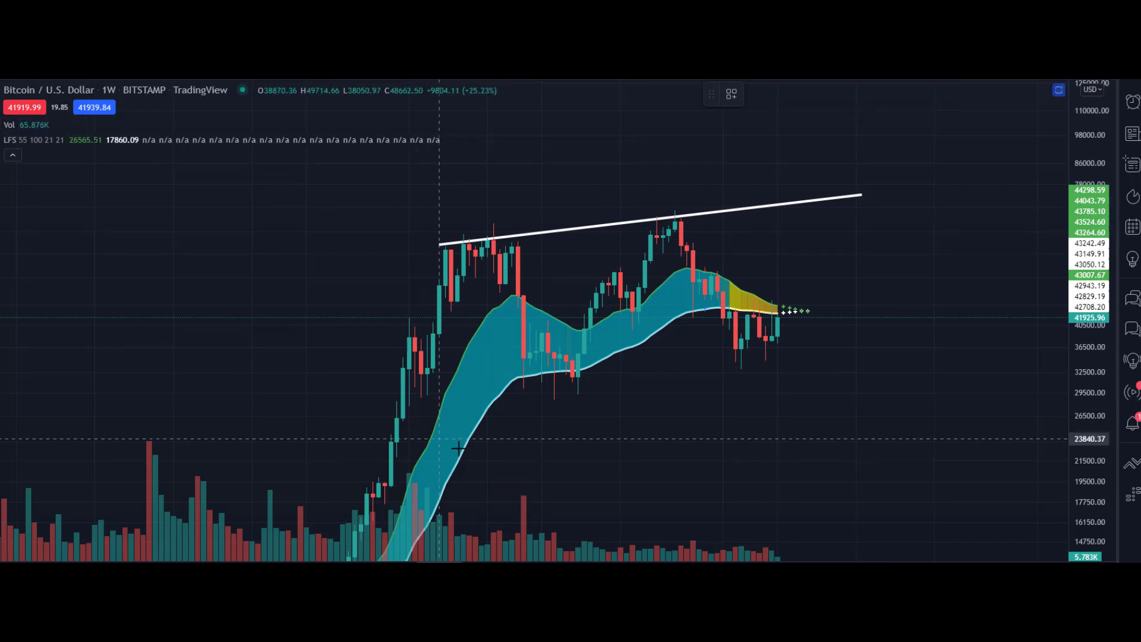
click(519, 401)
click(964, 326)
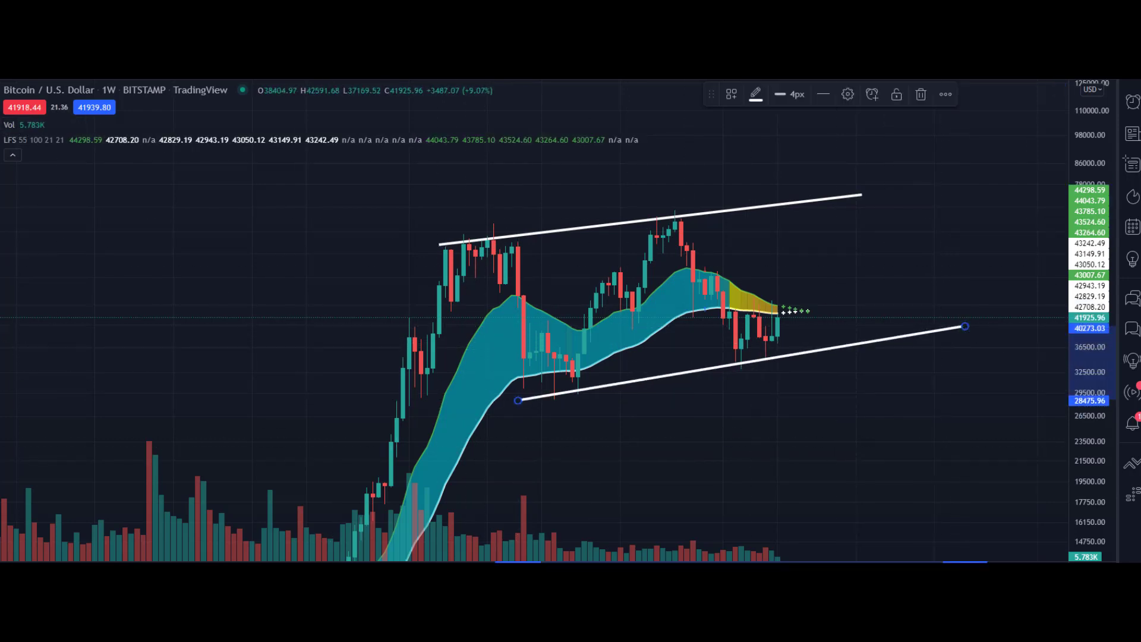
Step: Measure the channel's height with a Price Range from about 29,147 to 65,504, and move it to start near the latest peak at about 63,624
click(2, 164)
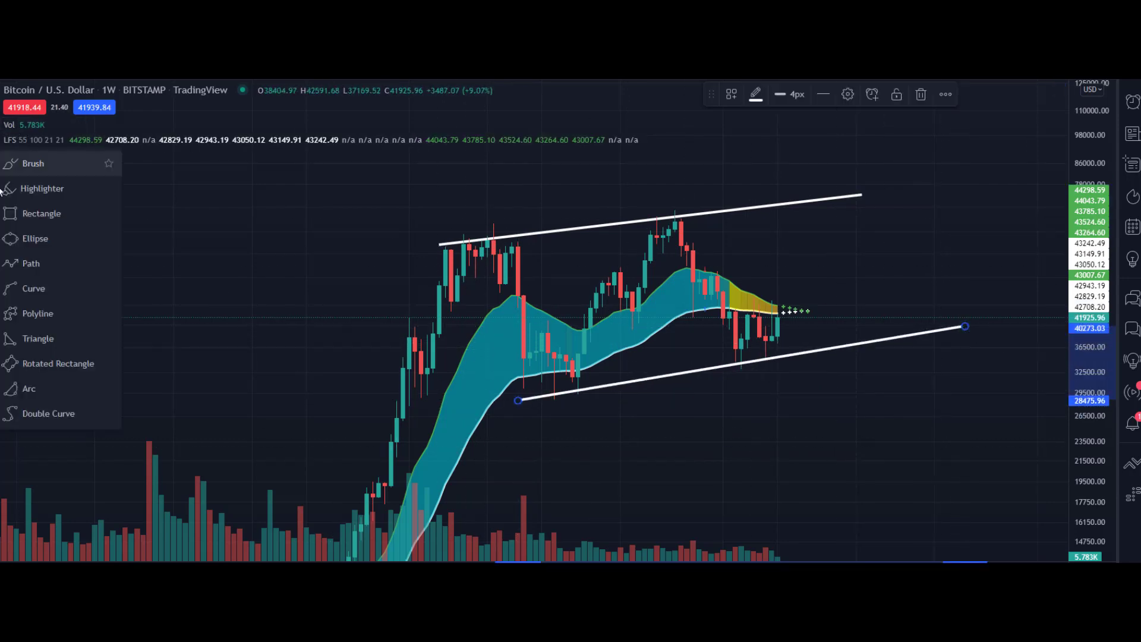
click(3, 223)
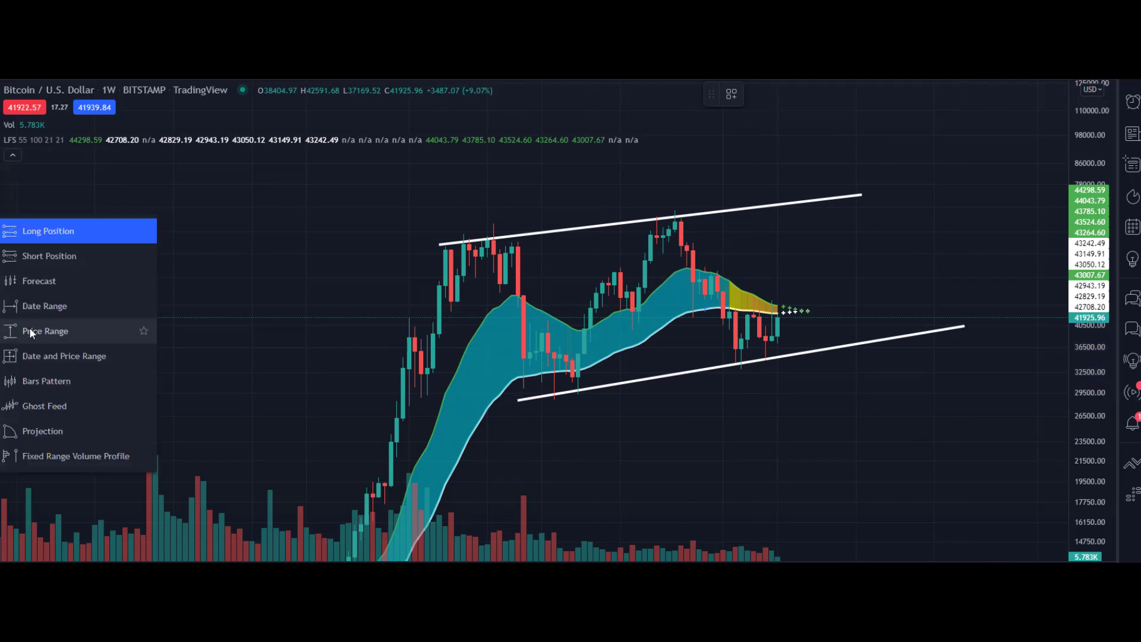
click(30, 328)
click(609, 395)
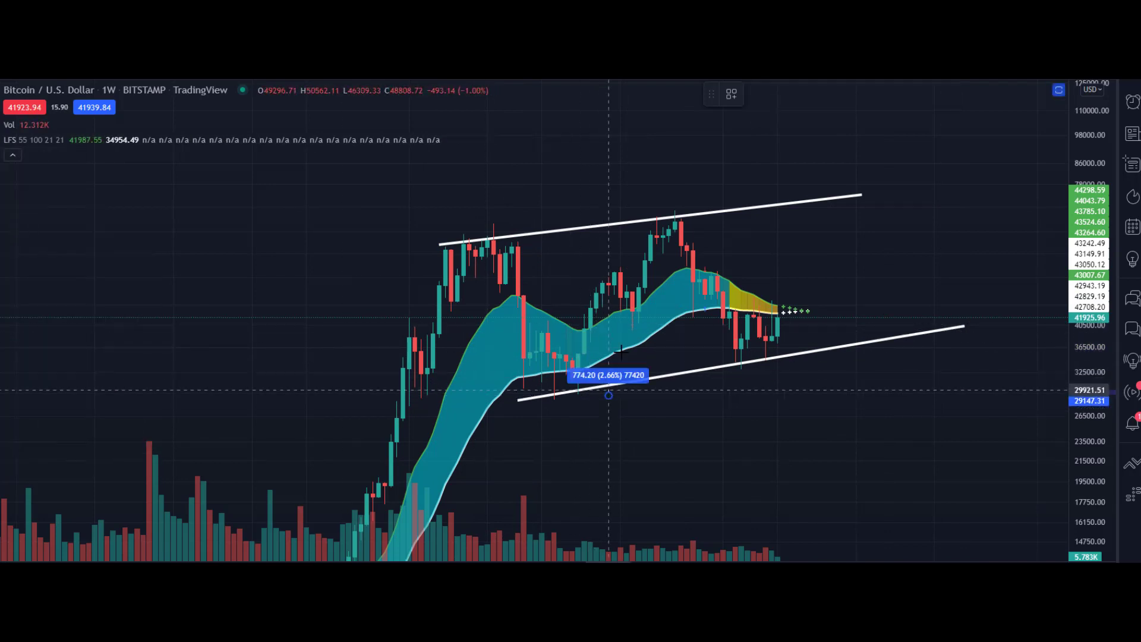
click(633, 222)
drag(634, 239, 687, 69)
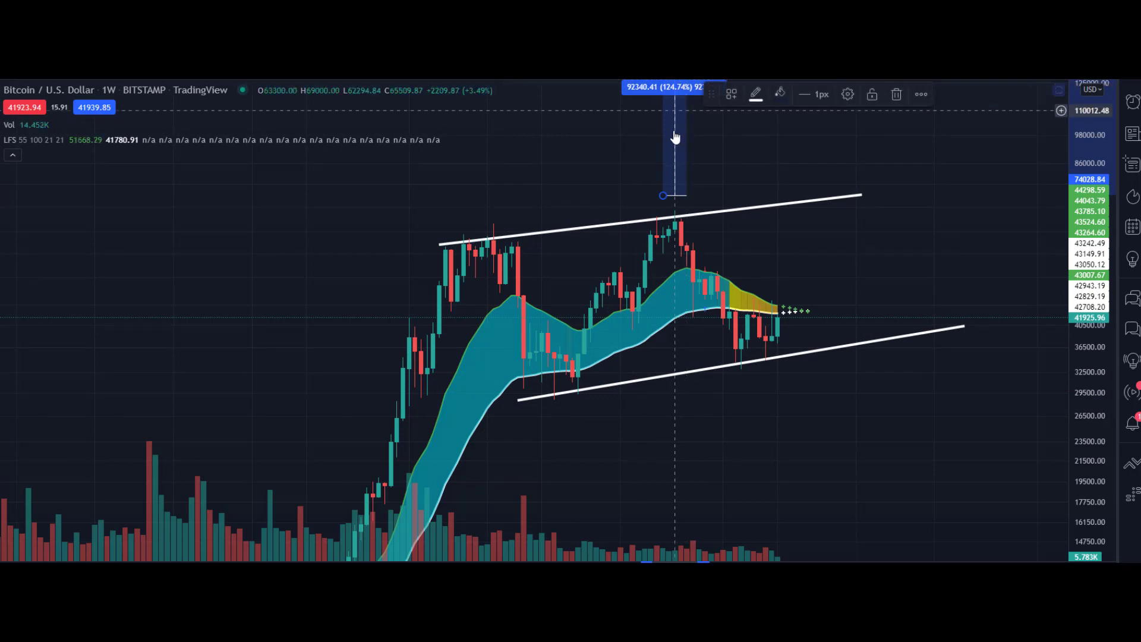
drag(1090, 226, 1090, 356)
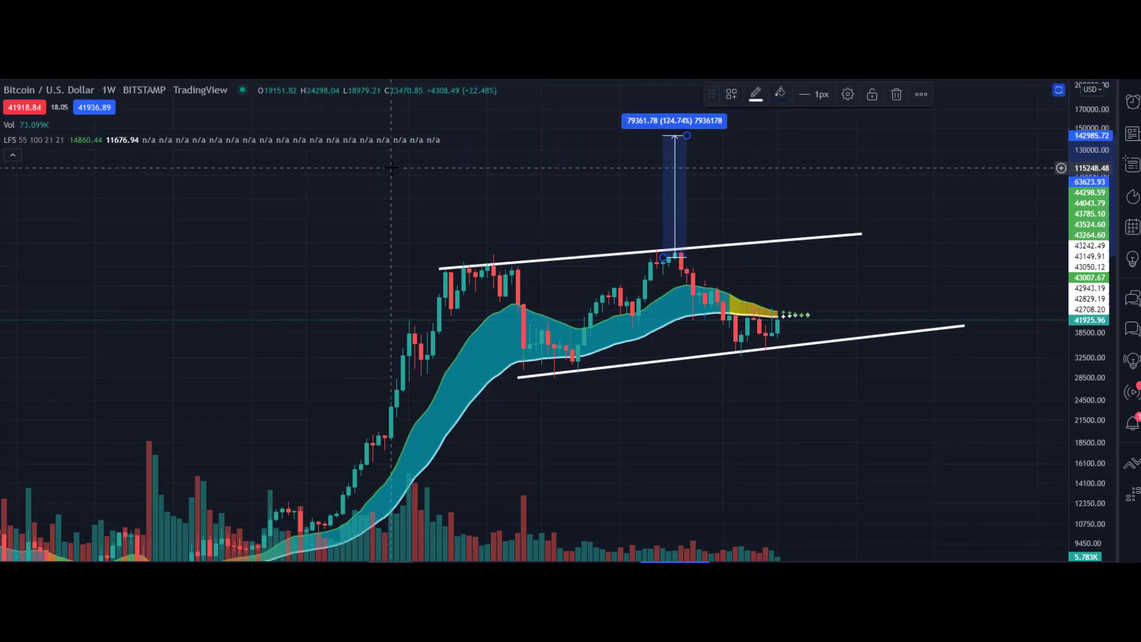
Step: Remove all drawings from the weekly chart, including both channel trendlines and the price range
right_click(648, 455)
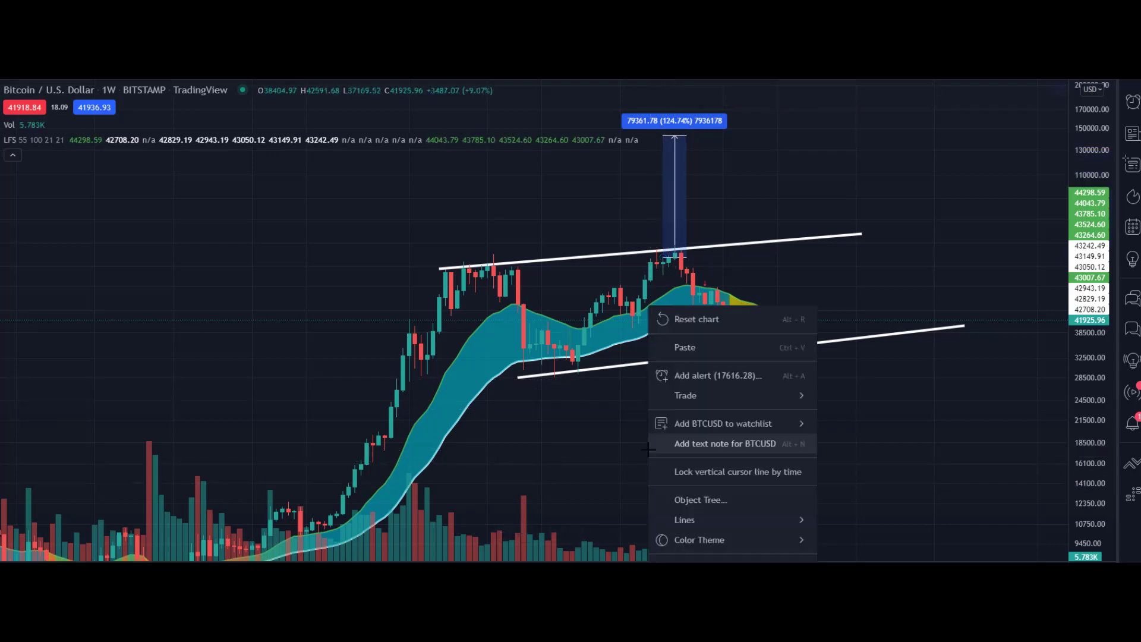
mouse_move(713, 520)
click(672, 569)
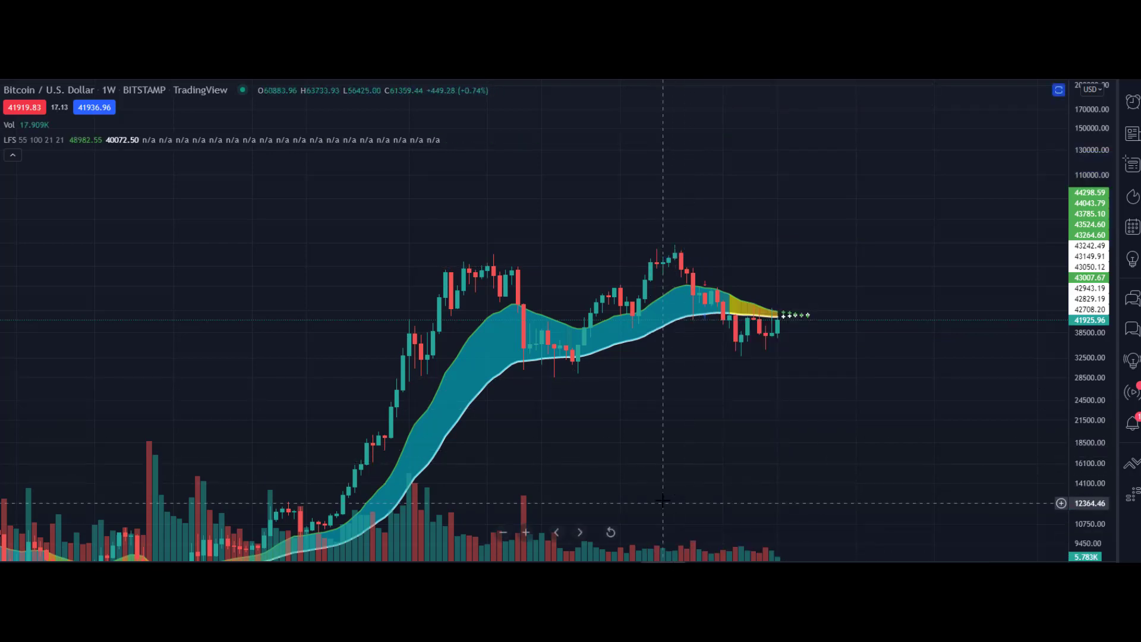
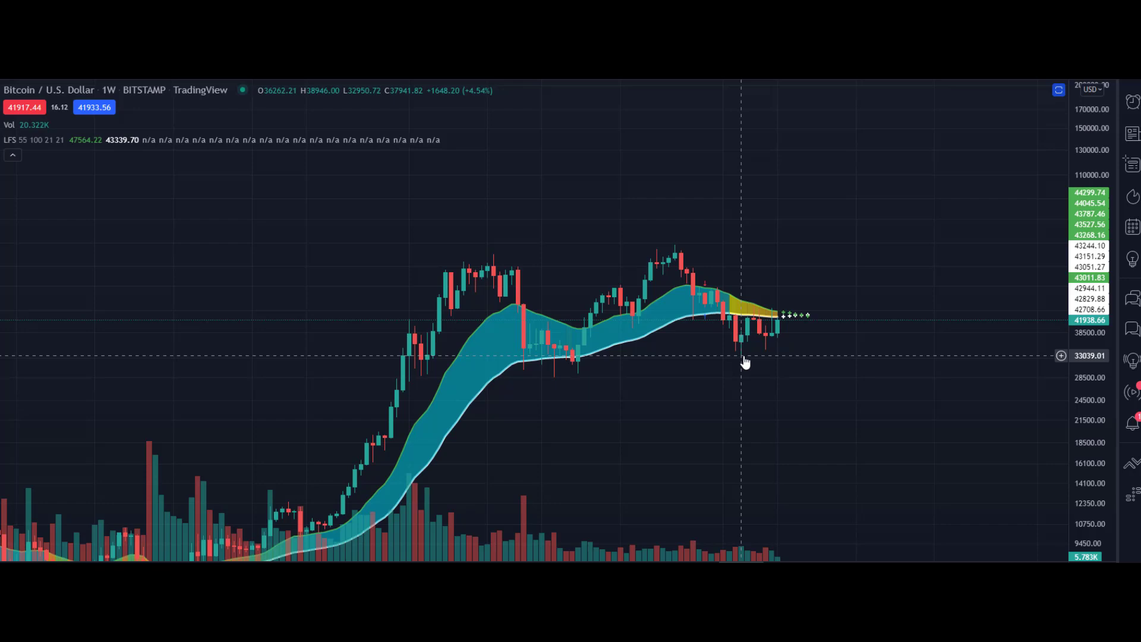
Step: Switch the chart to the 1-day interval and reset its view to the default scale
scroll(676, 255, up, 4)
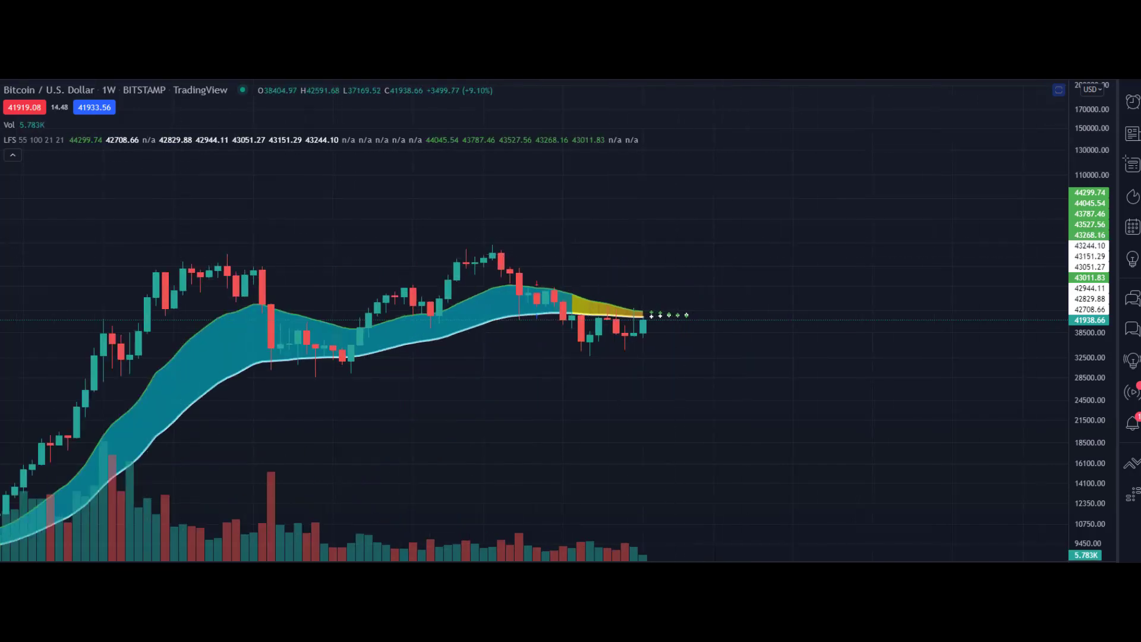
click(72, 70)
click(130, 373)
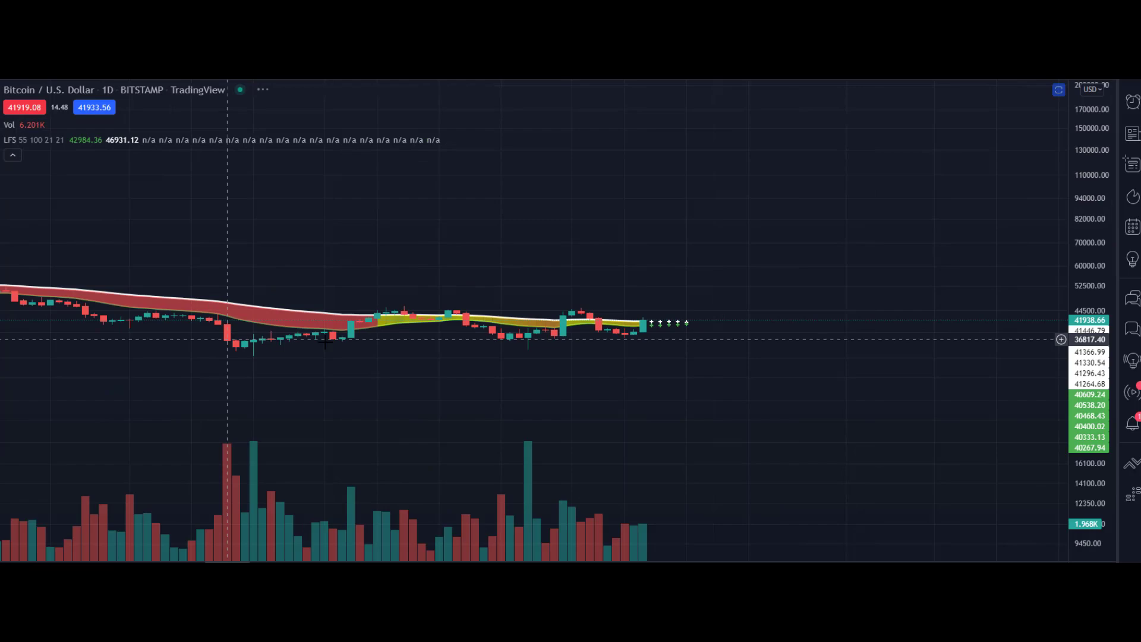
right_click(558, 253)
click(594, 263)
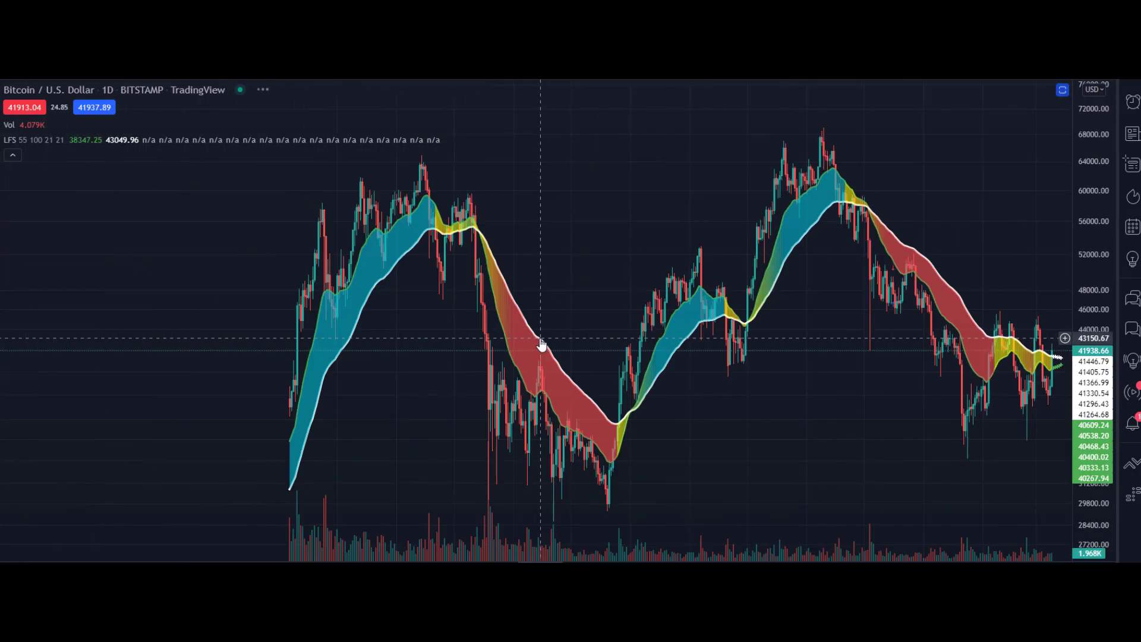
Step: Outline a triangle at the earlier market bottom with trendlines from about 4,524 to 3,466 and from about 3,104 to 3,491
drag(205, 311, 978, 312)
drag(496, 354, 1037, 362)
drag(362, 395, 721, 404)
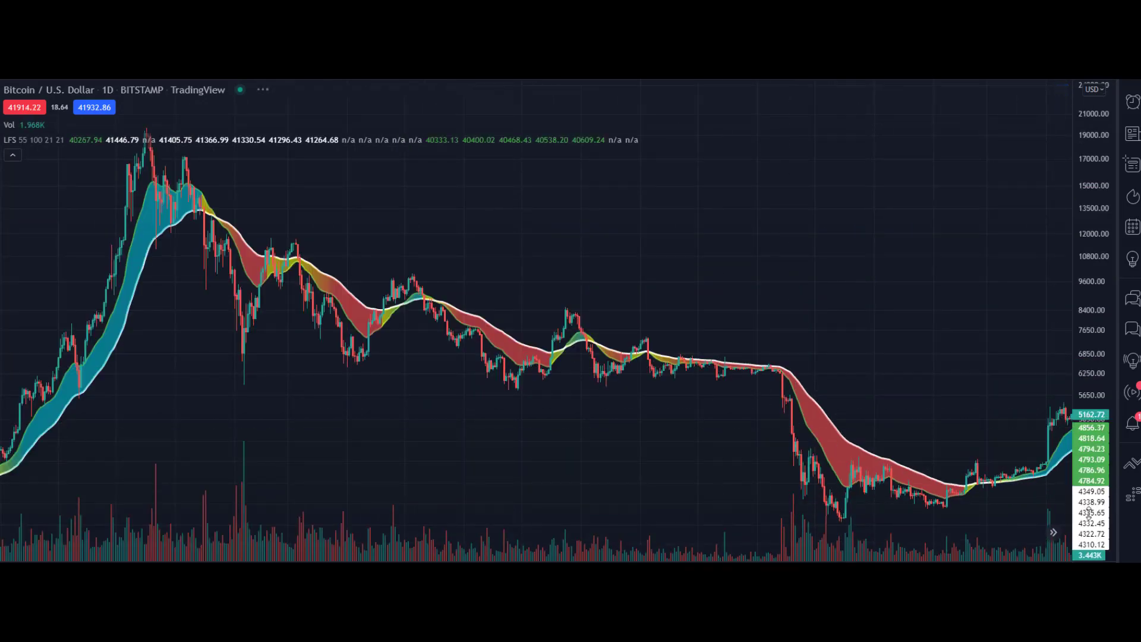
drag(1088, 514, 1088, 418)
drag(966, 419, 830, 138)
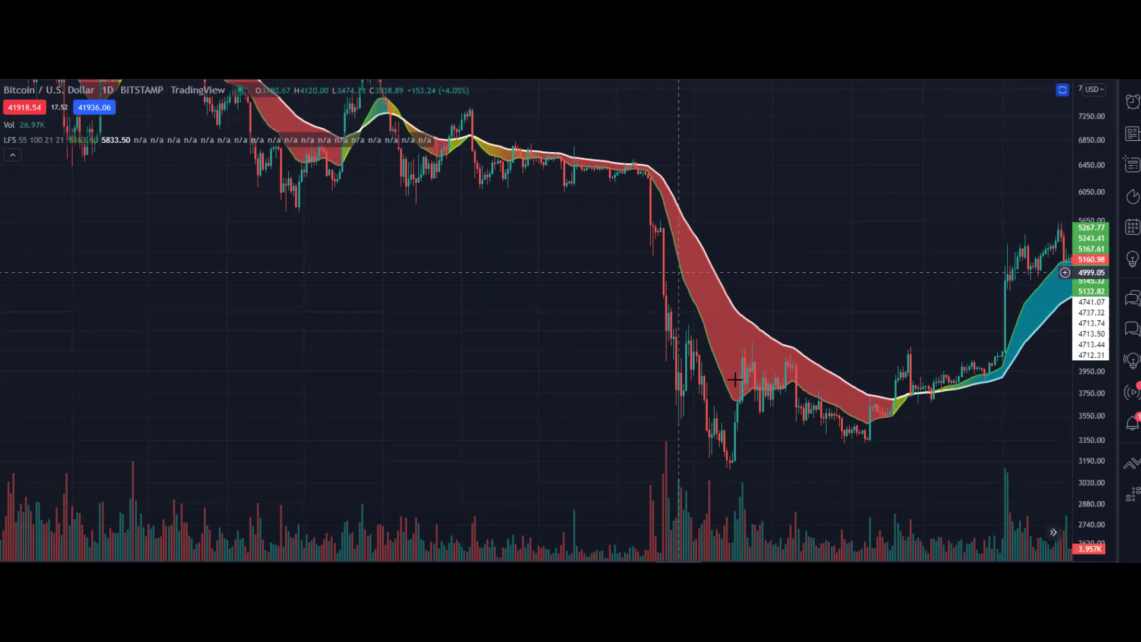
drag(753, 459, 706, 455)
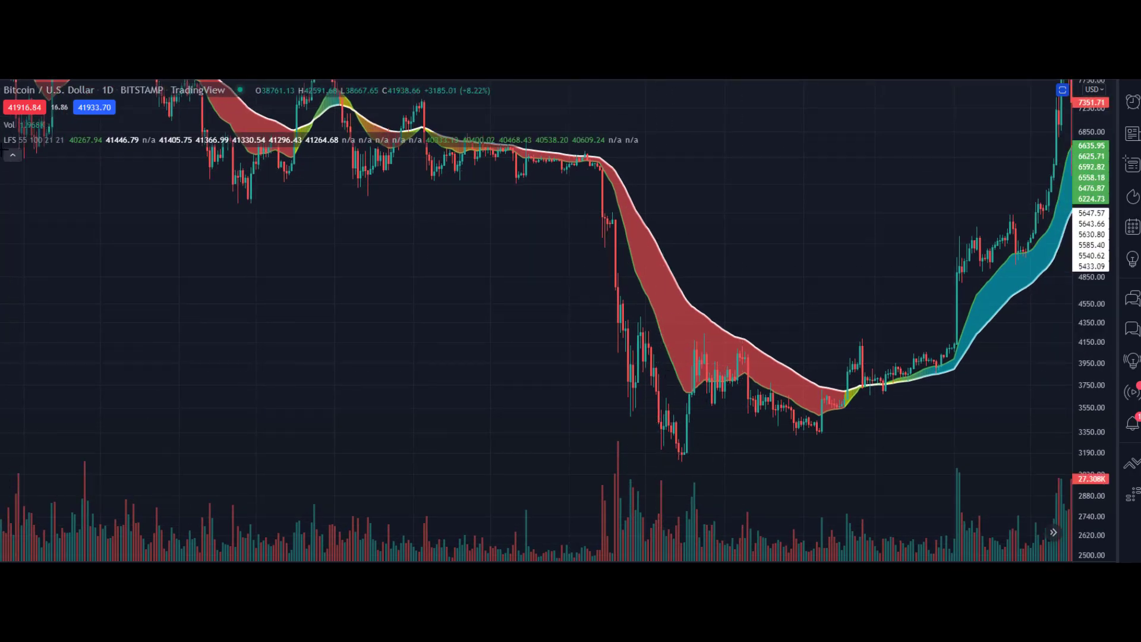
click(610, 306)
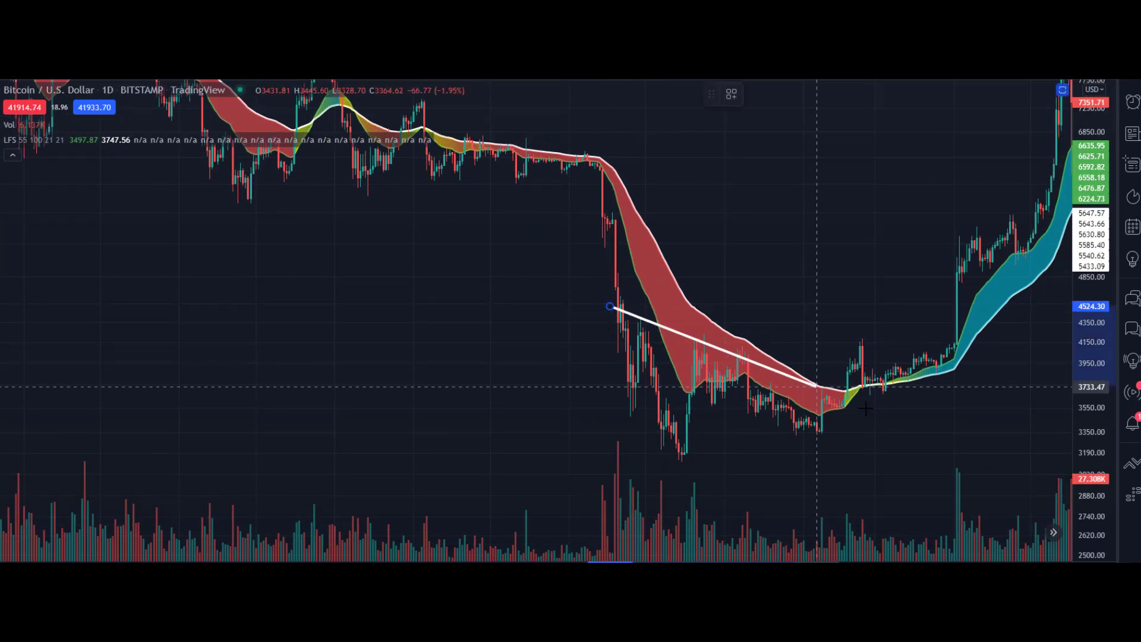
click(908, 418)
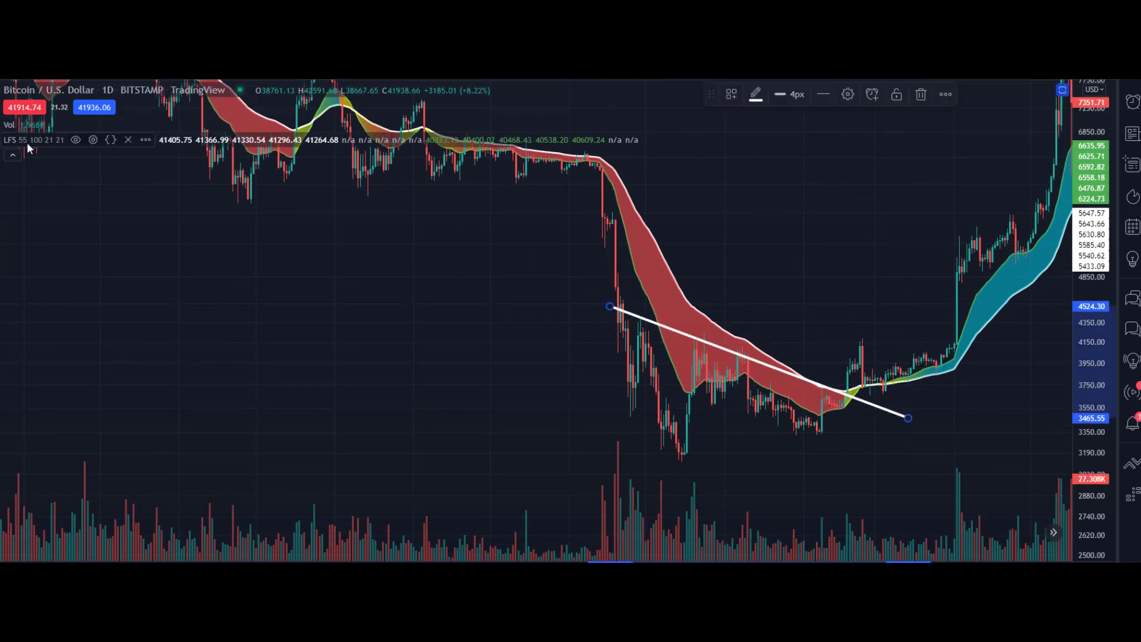
click(669, 464)
click(918, 415)
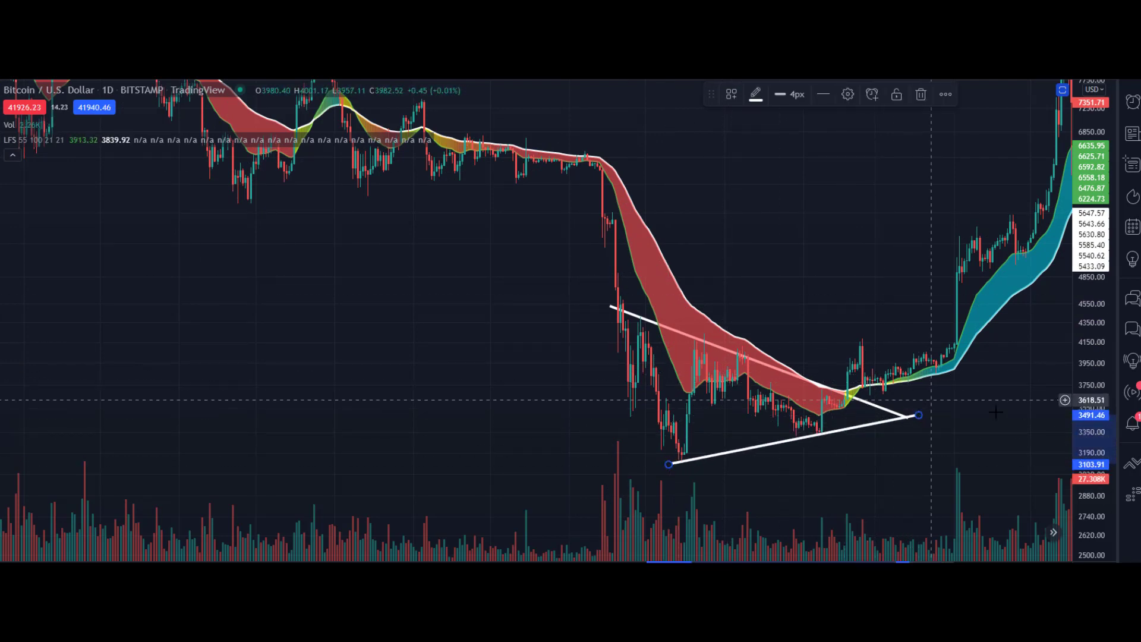
Step: Place a Price Range from about 2,647 to 3,369 below the triangle, and brush an arrow from the triangle's apex up along the rally
drag(975, 395, 874, 372)
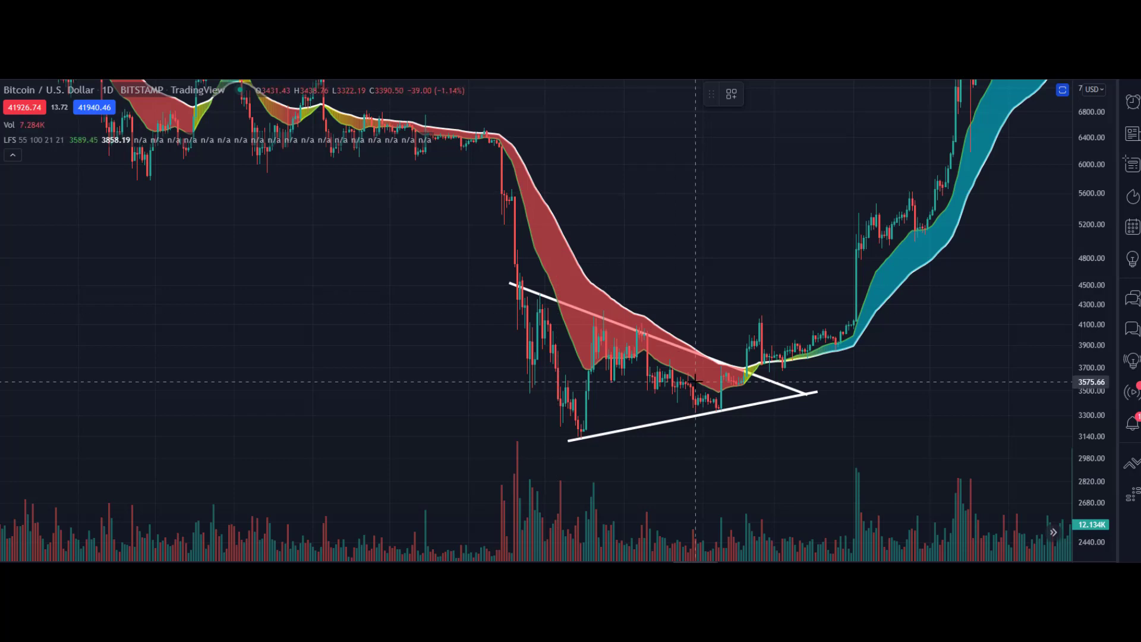
mouse_move(616, 429)
mouse_down()
mouse_move(617, 326)
mouse_move(763, 425)
mouse_up()
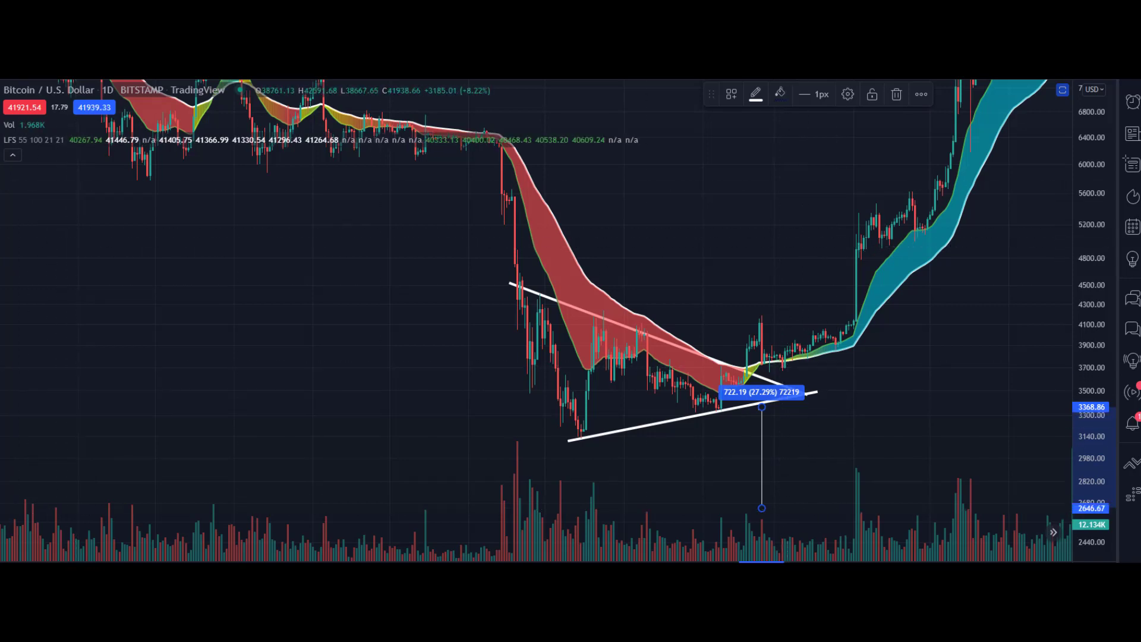
click(0, 229)
mouse_move(743, 356)
mouse_down()
mouse_move(810, 327)
mouse_move(1044, 114)
mouse_move(1034, 171)
mouse_move(1048, 124)
mouse_up()
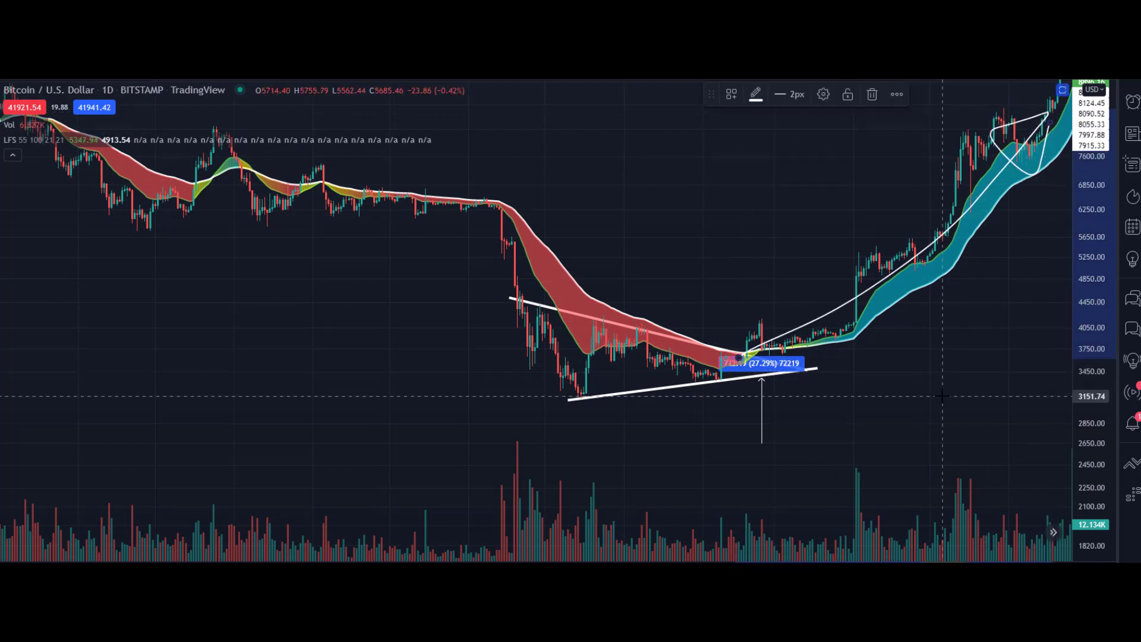
Step: Reset the daily chart to return to the latest price action
right_click(942, 395)
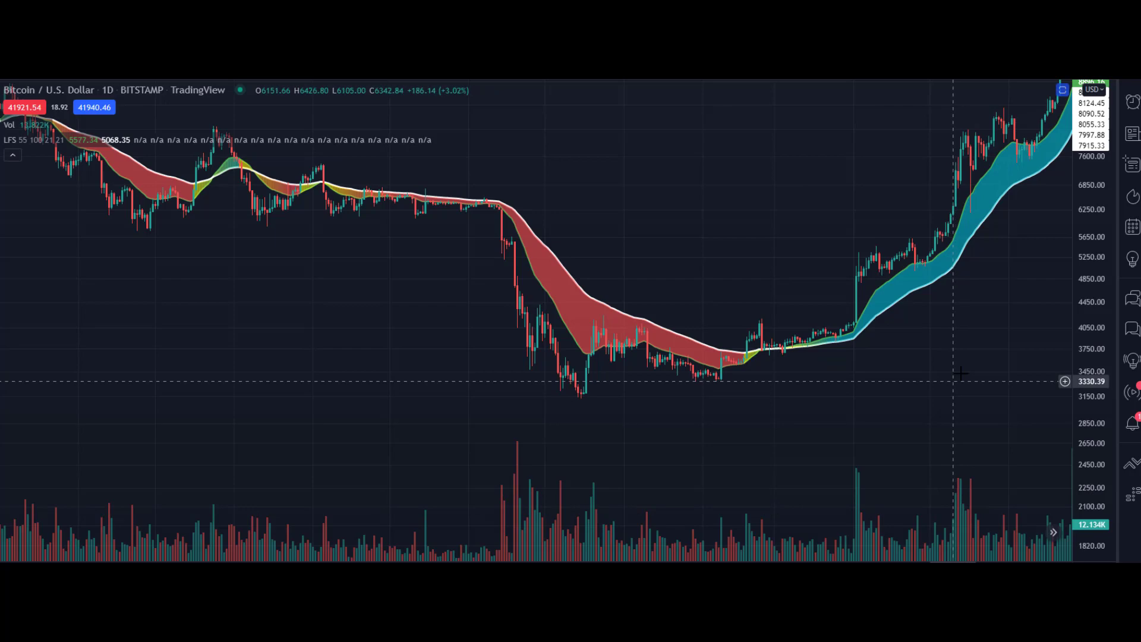
drag(951, 357, 561, 342)
right_click(561, 341)
click(579, 316)
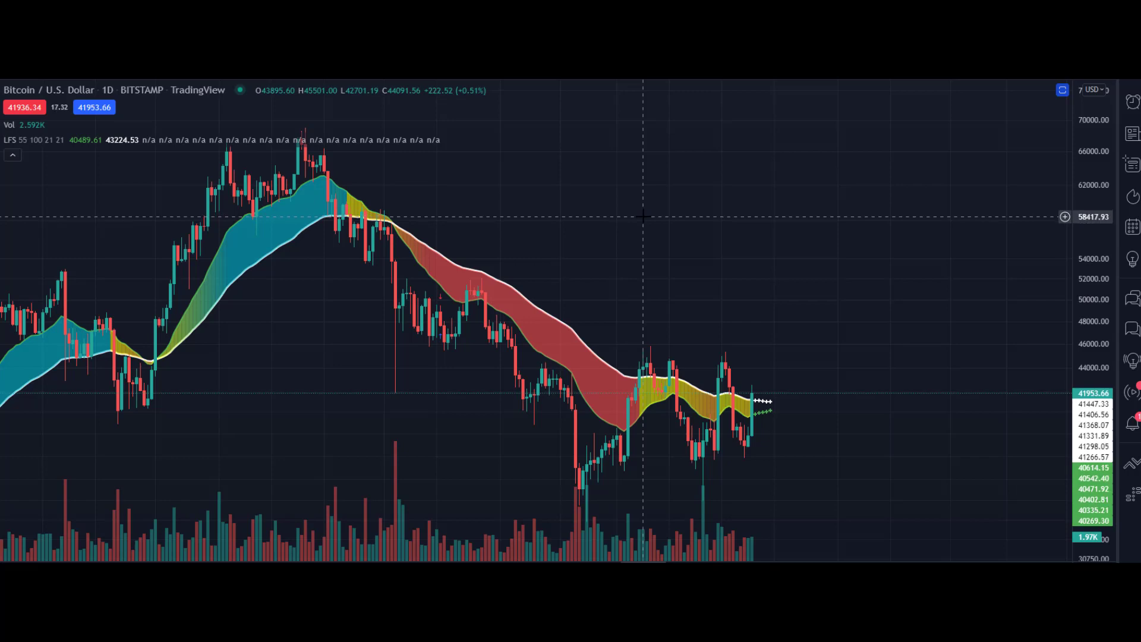
Step: Draw a rising daily channel with trendlines from about 40,015 above and about 28,736 to 37,263 below, and remove both lines
scroll(642, 216, down, 2)
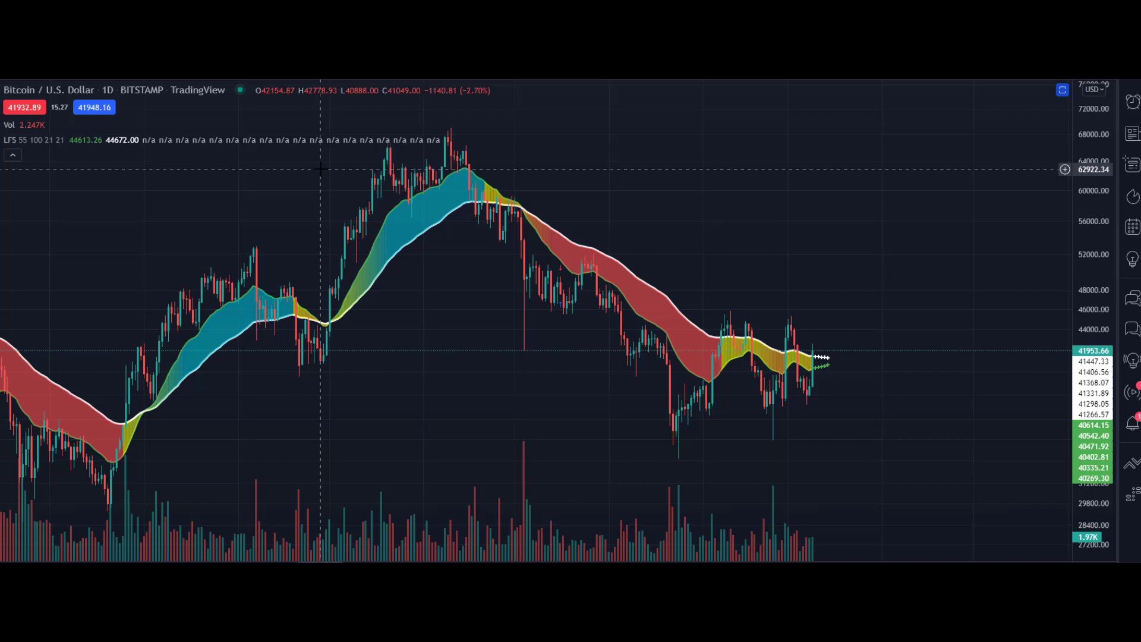
click(1, 173)
click(27, 212)
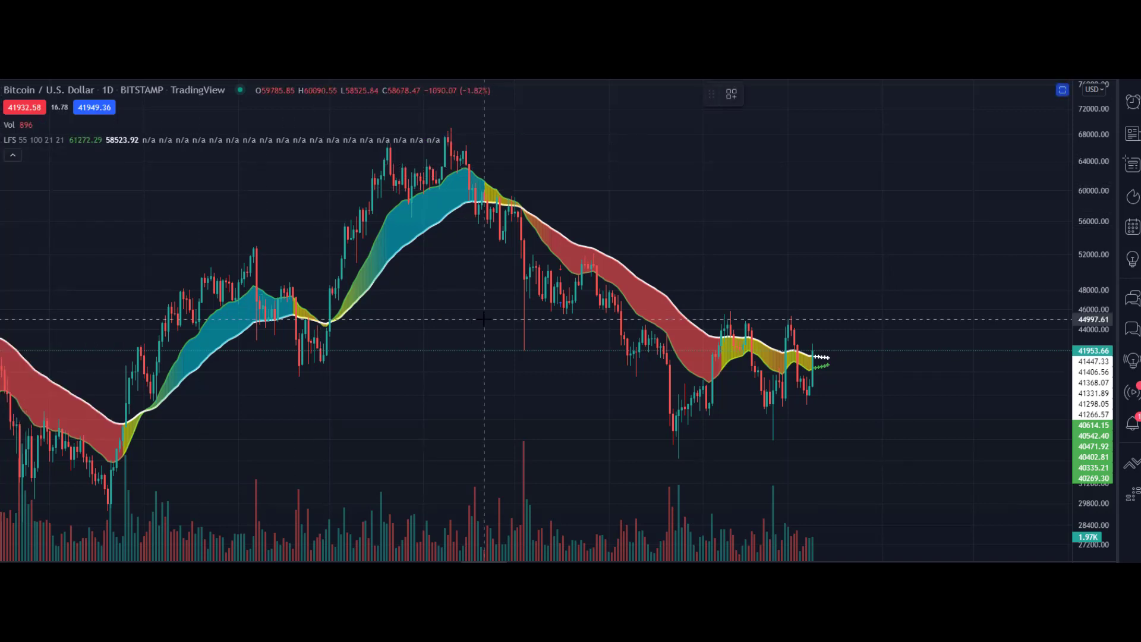
scroll(416, 315, down, 3)
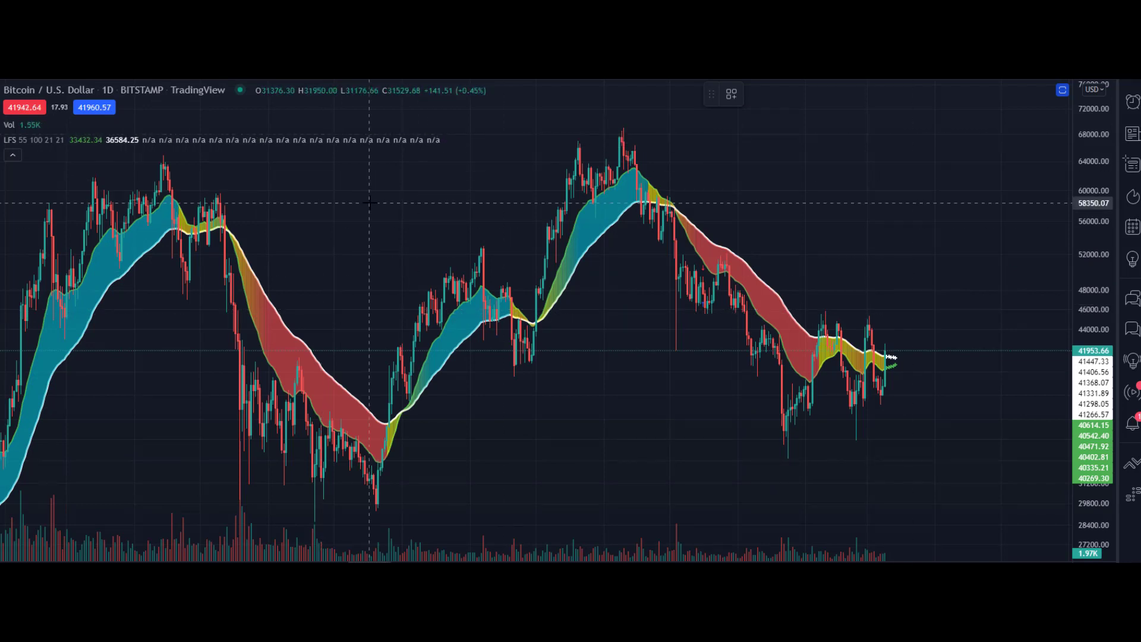
scroll(369, 202, down, 2)
scroll(369, 202, up, 3)
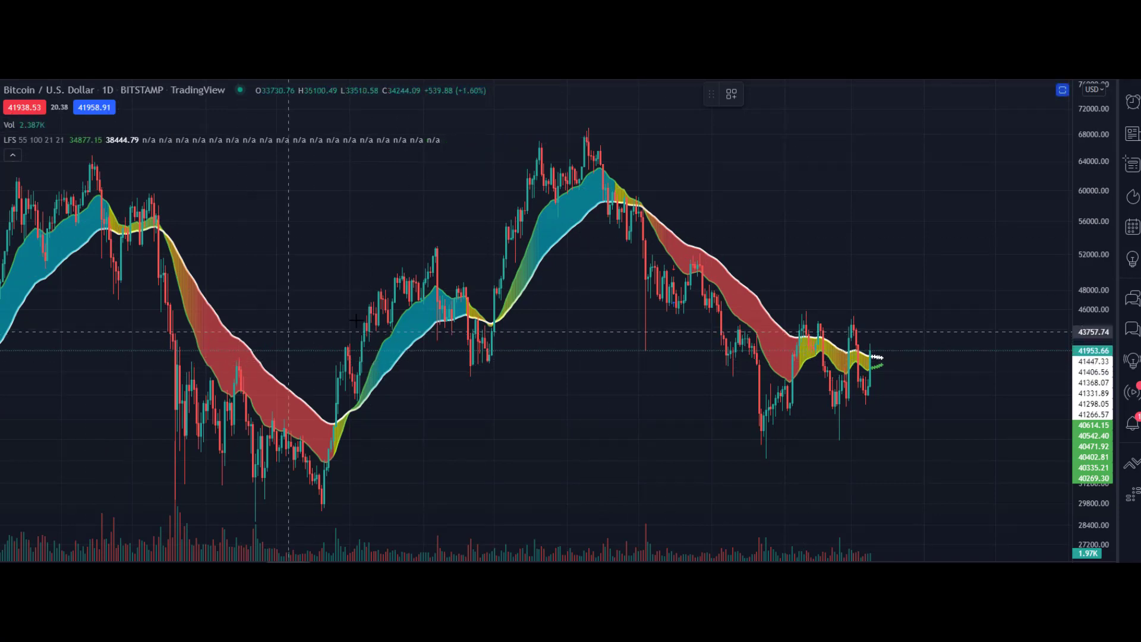
click(459, 372)
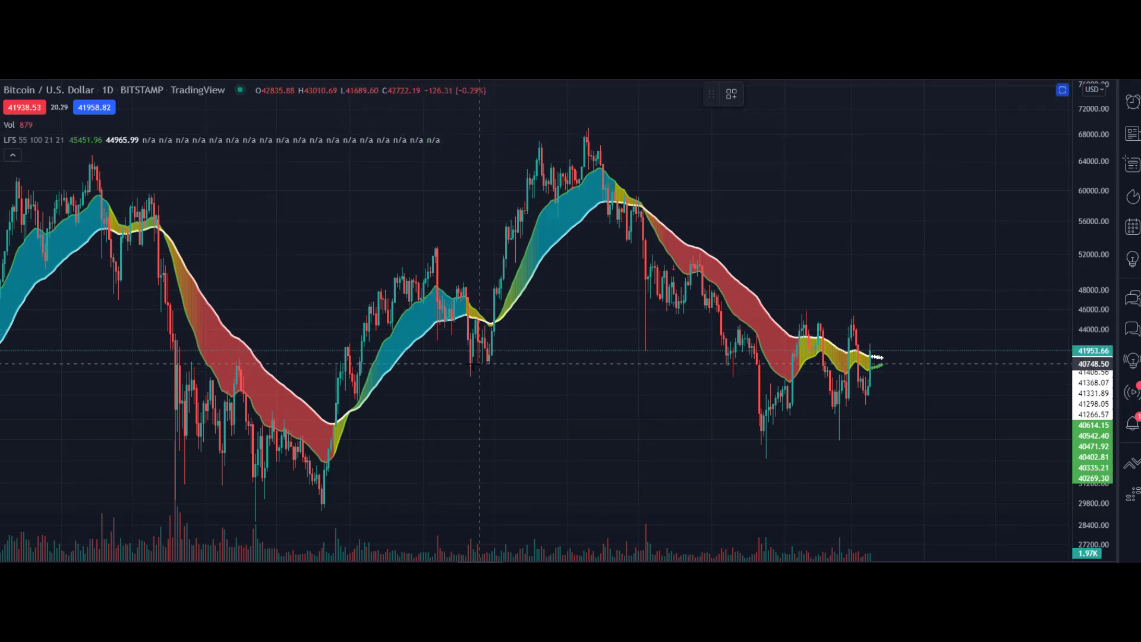
click(944, 312)
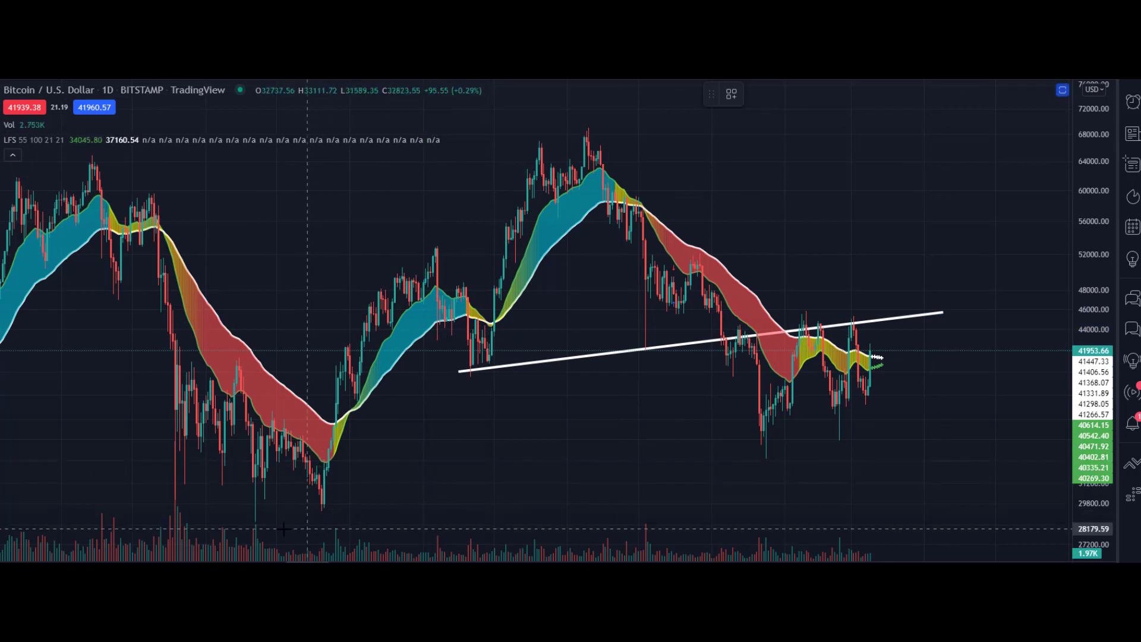
click(215, 520)
click(984, 404)
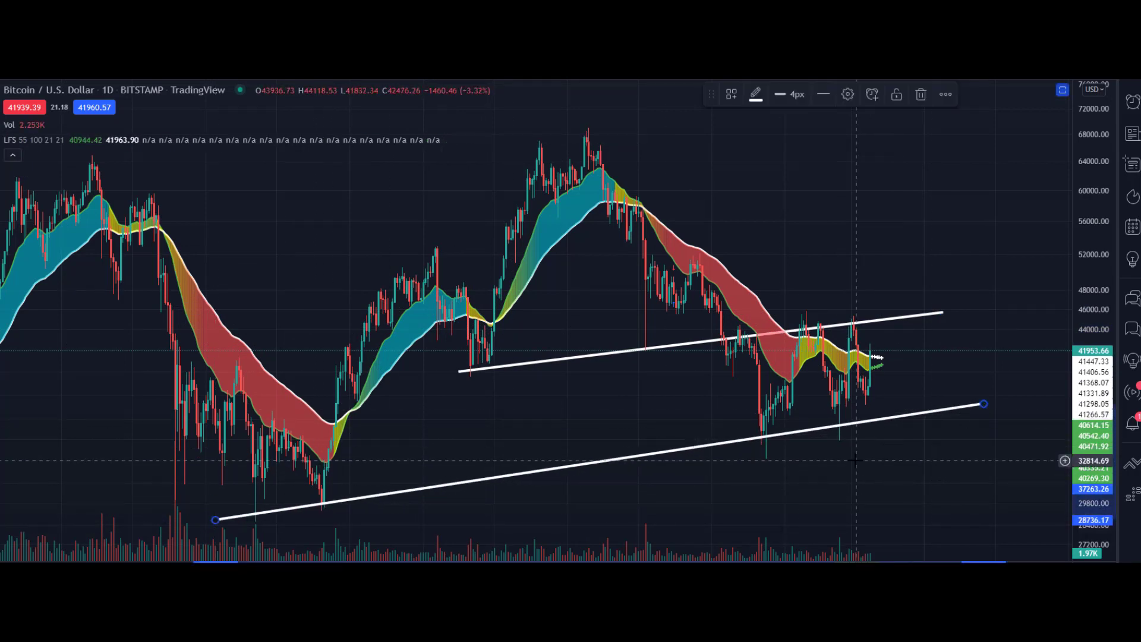
right_click(853, 467)
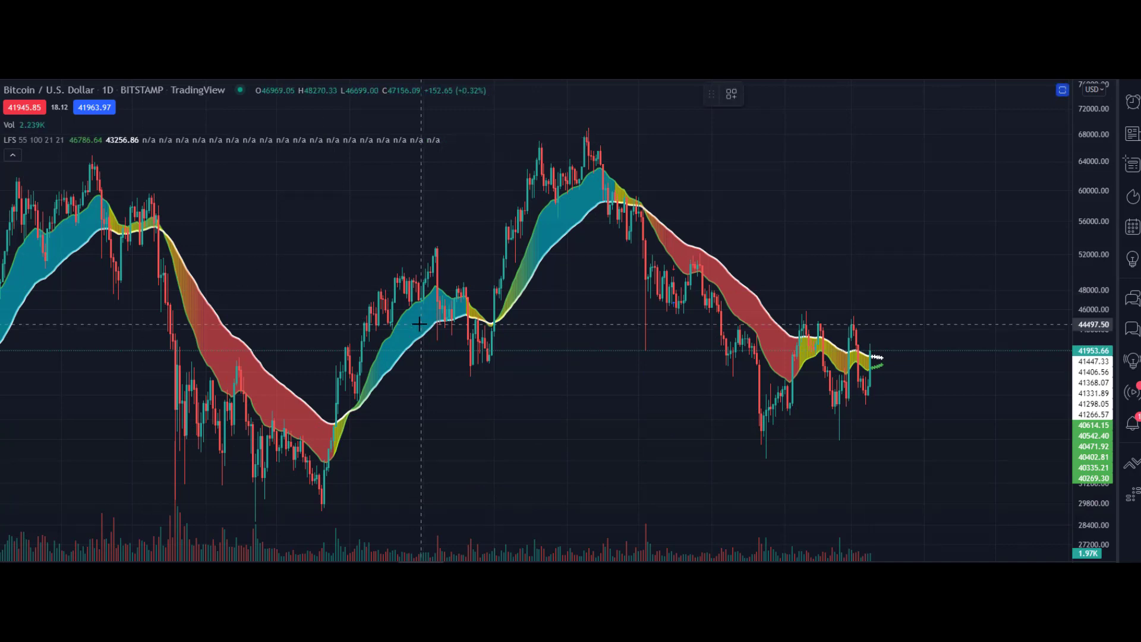
Step: Brush small circles around the recent and earlier price reactions near the 44,000 to 45,000 level
click(8, 169)
click(7, 169)
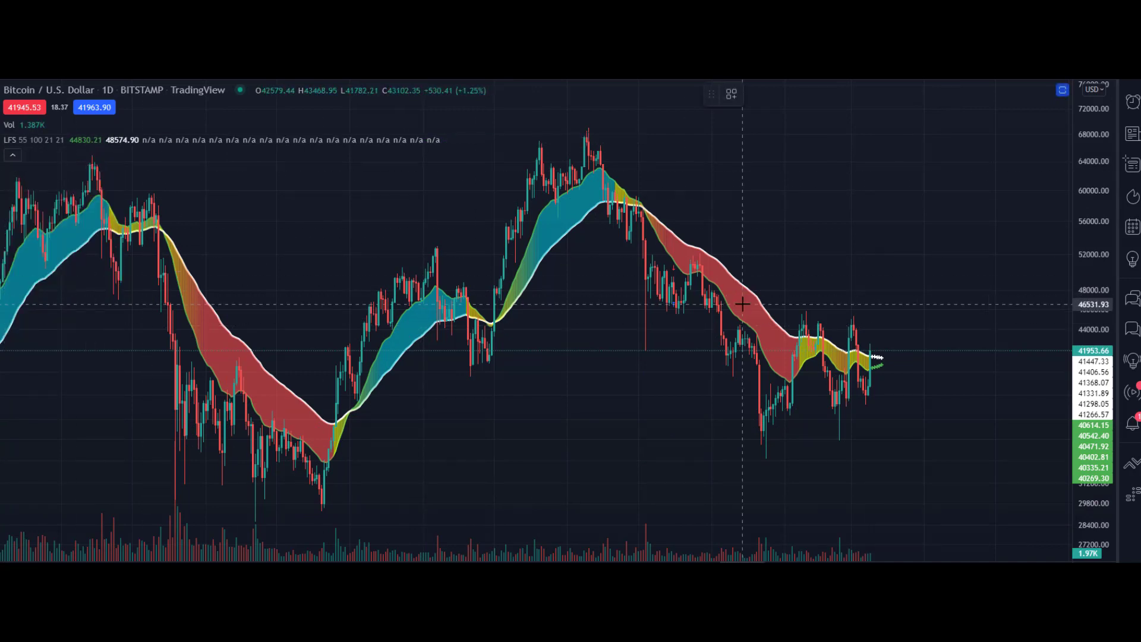
mouse_move(821, 317)
mouse_down()
mouse_move(808, 331)
mouse_move(849, 329)
mouse_up()
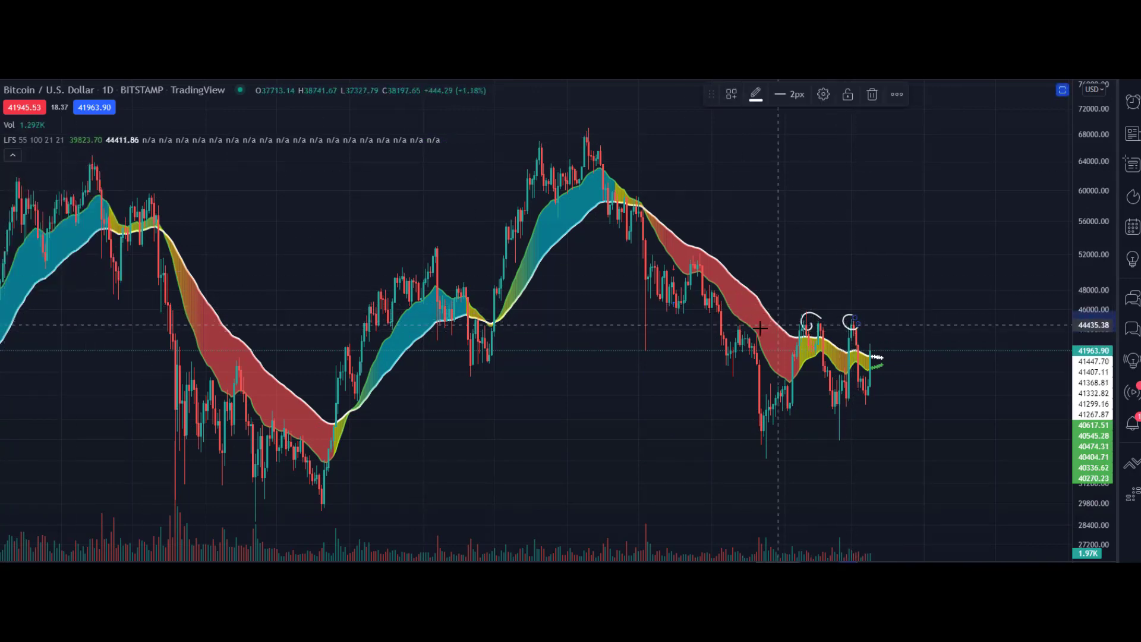
mouse_move(764, 320)
mouse_down()
mouse_move(737, 313)
mouse_move(743, 328)
mouse_up()
drag(494, 320, 466, 311)
drag(378, 311, 397, 321)
Step: Brush long ovals around the latest resistance zone near 44,000, and remove all brush drawings from the chart
scroll(401, 312, down, 2)
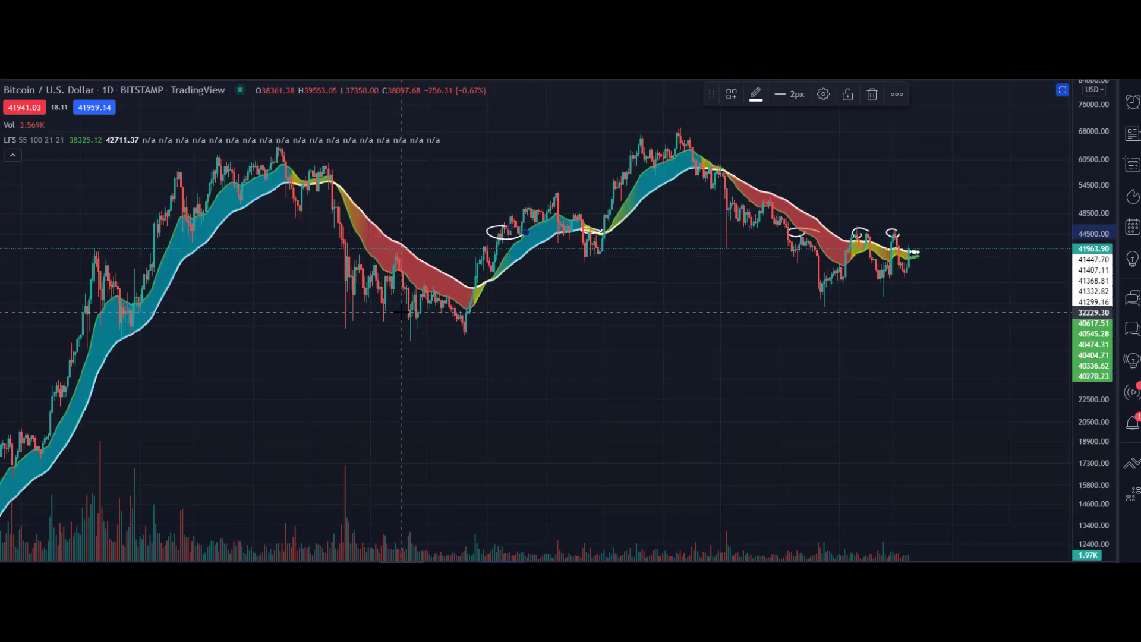
mouse_move(785, 232)
mouse_down()
mouse_move(924, 233)
mouse_move(797, 236)
mouse_up()
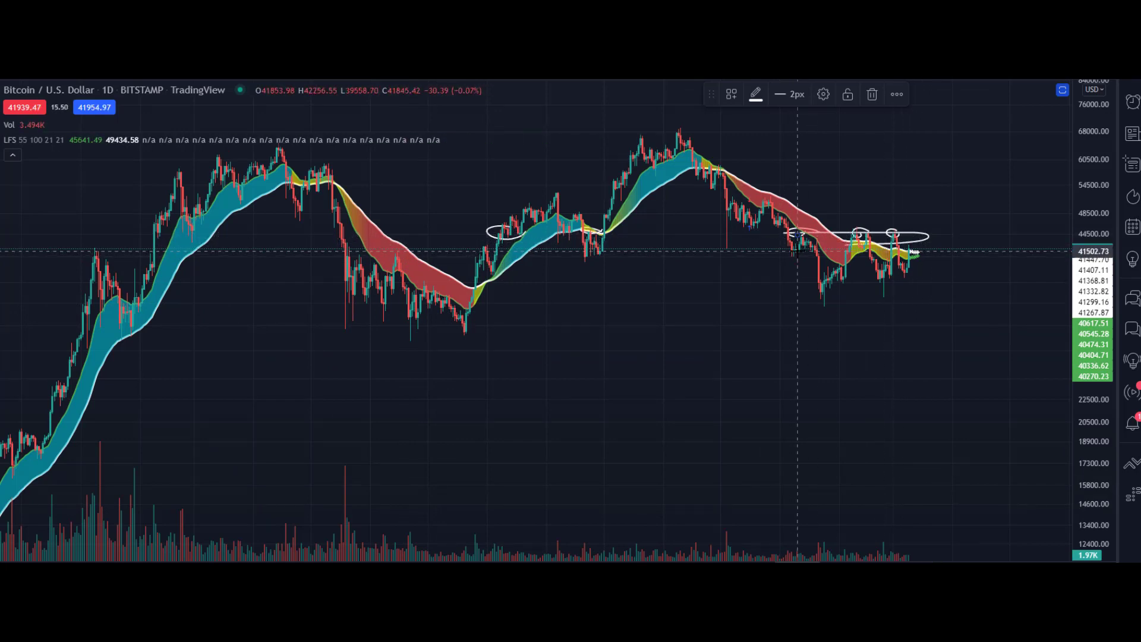
scroll(797, 251, up, 3)
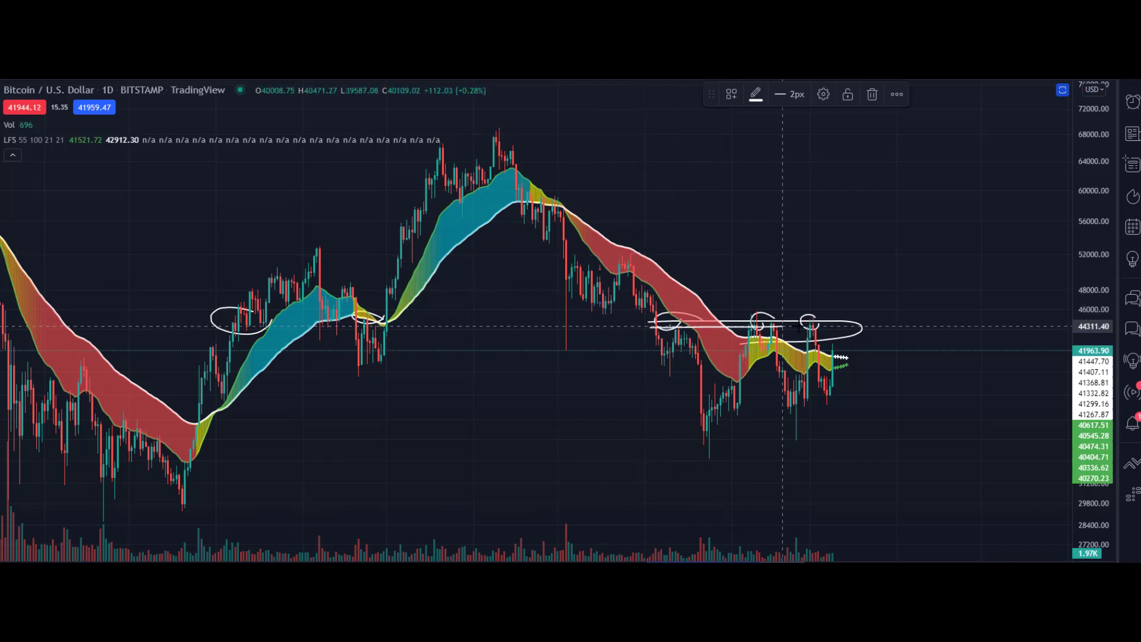
mouse_move(782, 326)
mouse_down()
mouse_move(877, 338)
mouse_move(659, 337)
mouse_up()
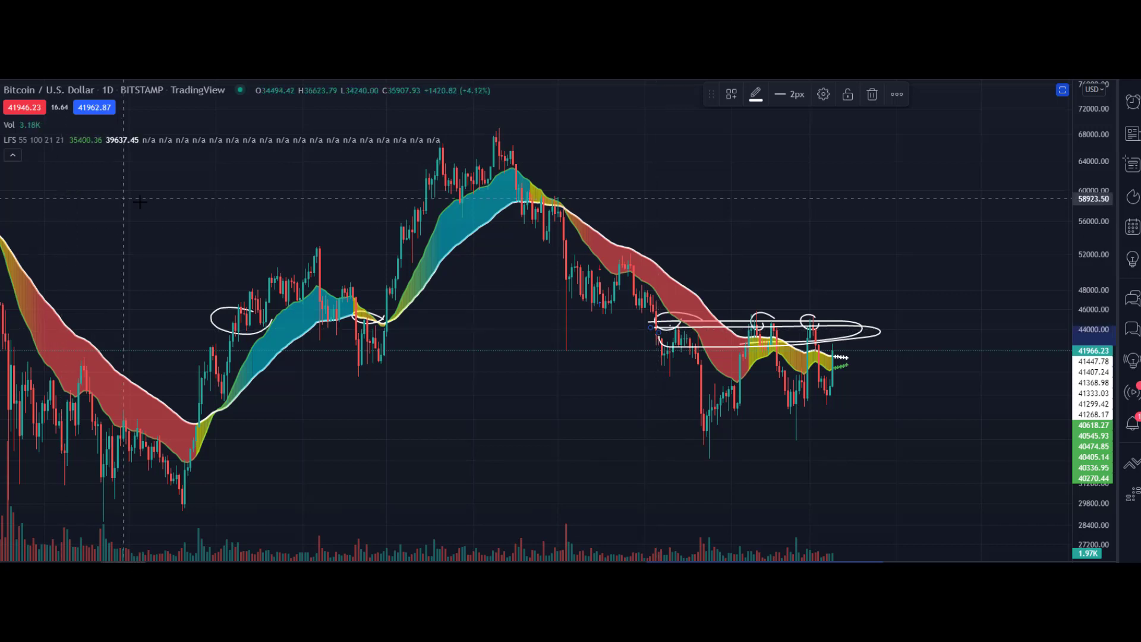
right_click(153, 217)
click(243, 461)
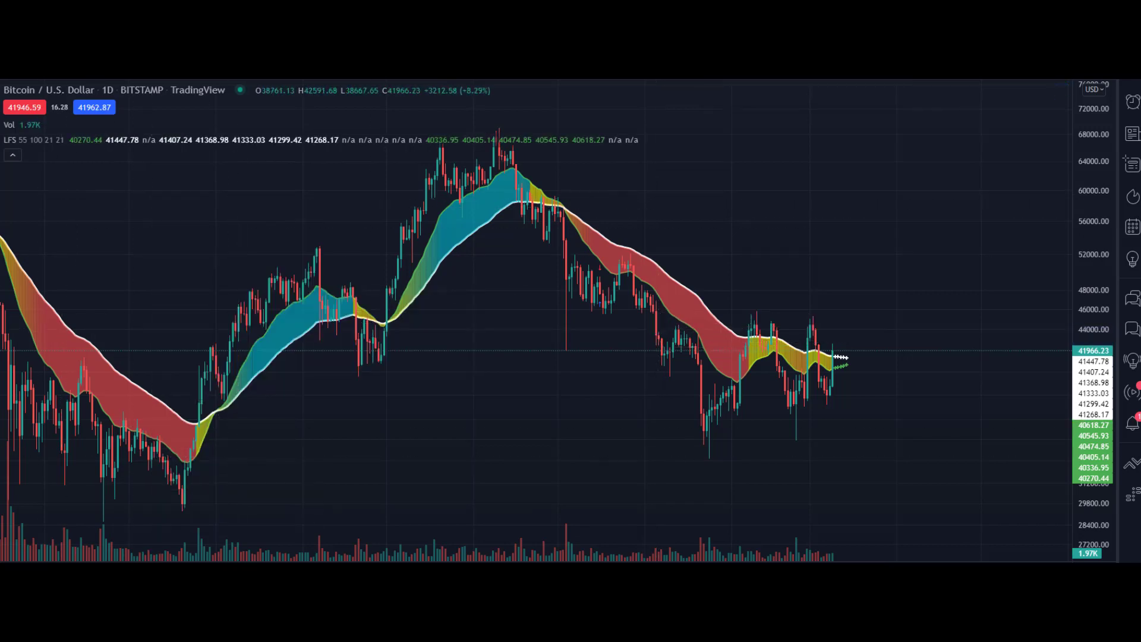
Step: Mark the recent resistance zone with a rectangle from about 45,250 to 43,150, and extend its start back slightly
click(0, 163)
click(45, 211)
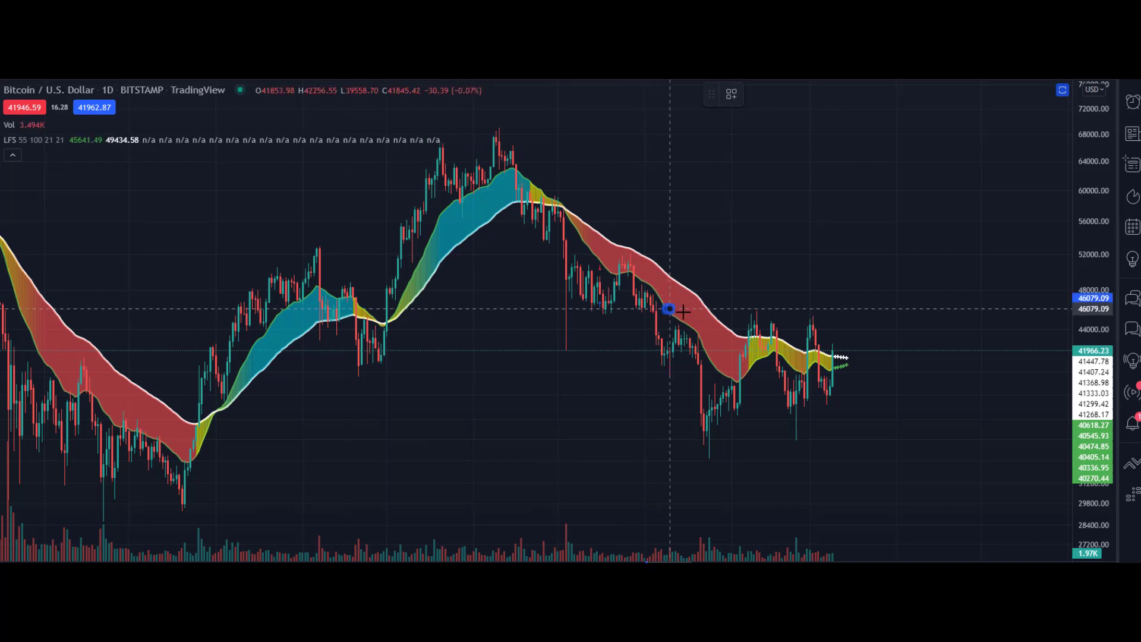
mouse_move(667, 310)
mouse_down()
mouse_move(951, 337)
mouse_move(956, 316)
mouse_up()
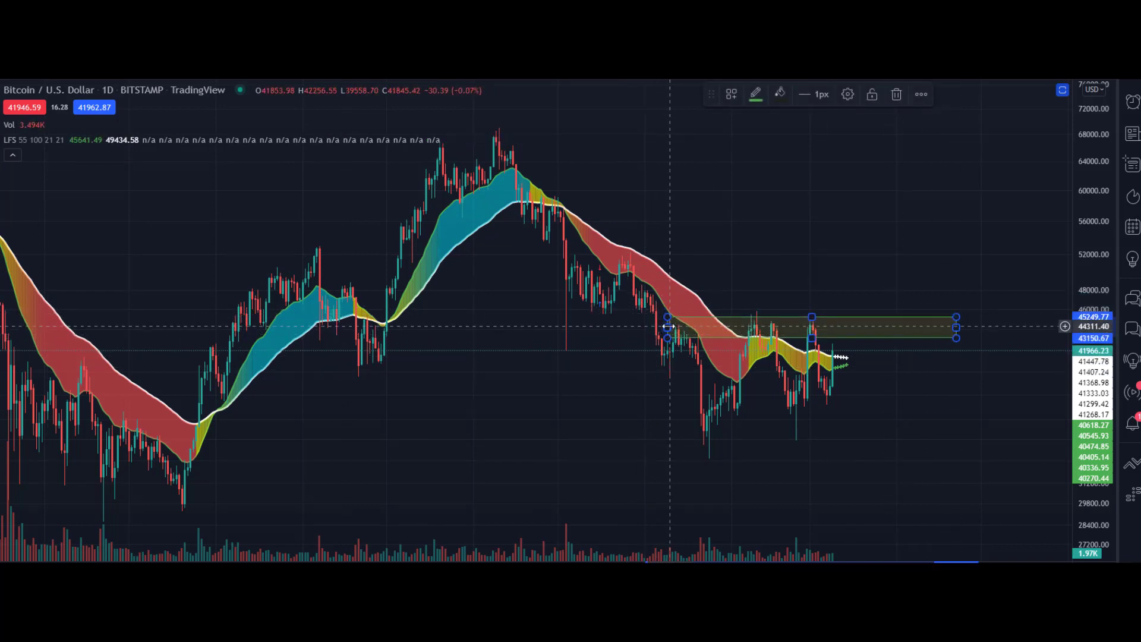
drag(668, 327, 653, 327)
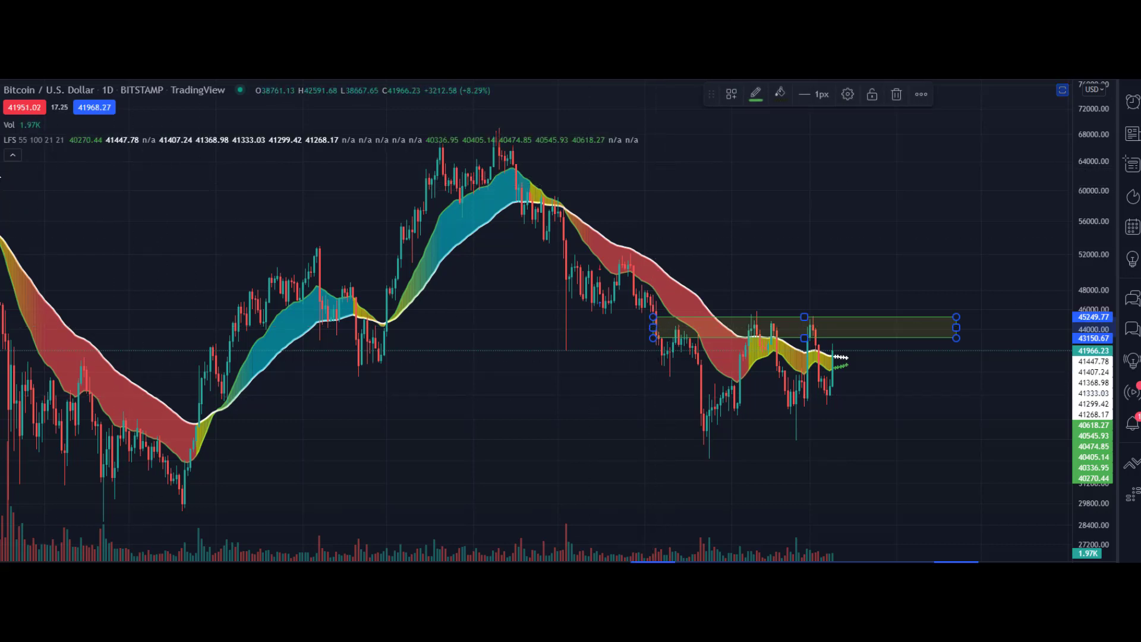
click(654, 416)
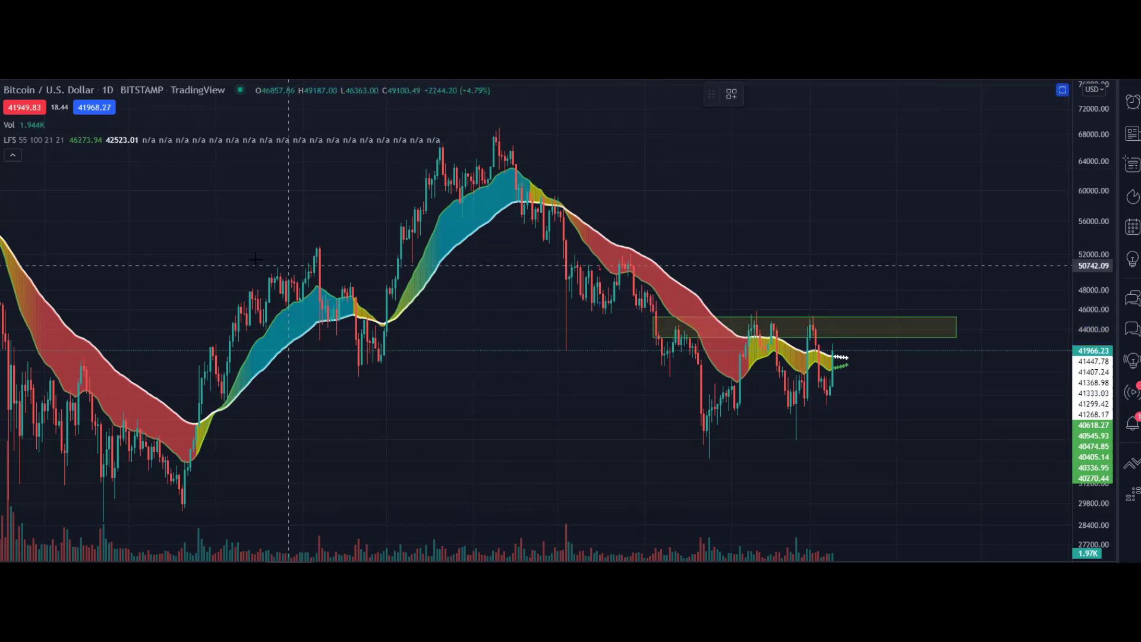
Step: Draw a second, longer rectangle from about 52,457 to 48,245 across the higher price zone
scroll(297, 264, down, 3)
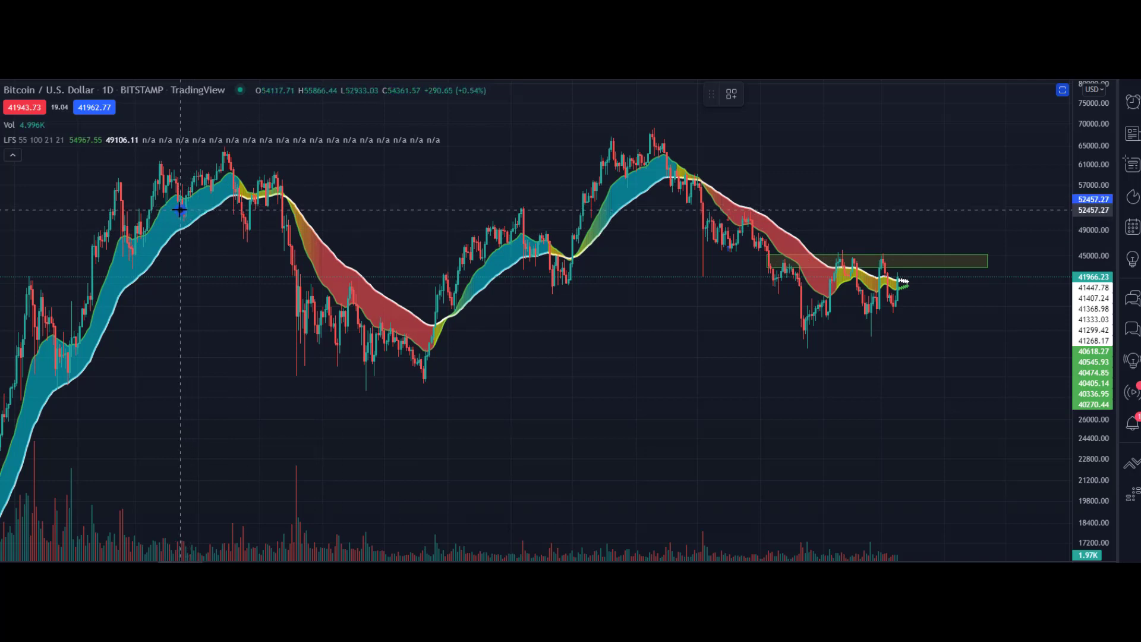
mouse_move(180, 210)
mouse_down()
mouse_move(683, 228)
mouse_move(828, 255)
mouse_move(846, 235)
mouse_up()
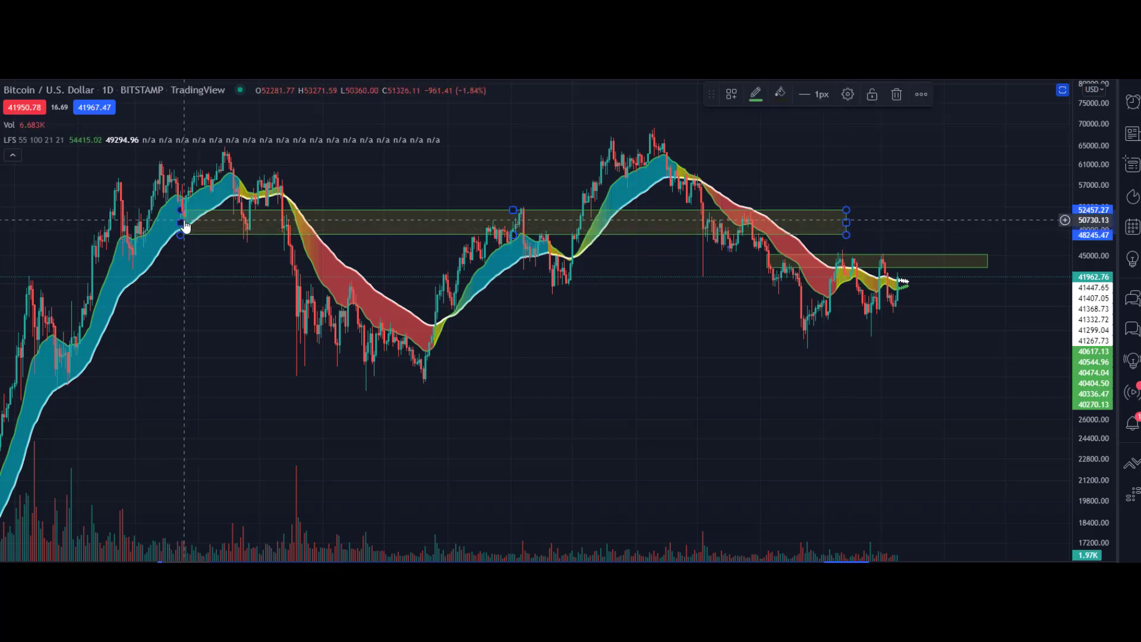
Step: Extend the higher zone's rectangle further back in time, and brush circles around the price reactions inside it
drag(171, 219, 45, 219)
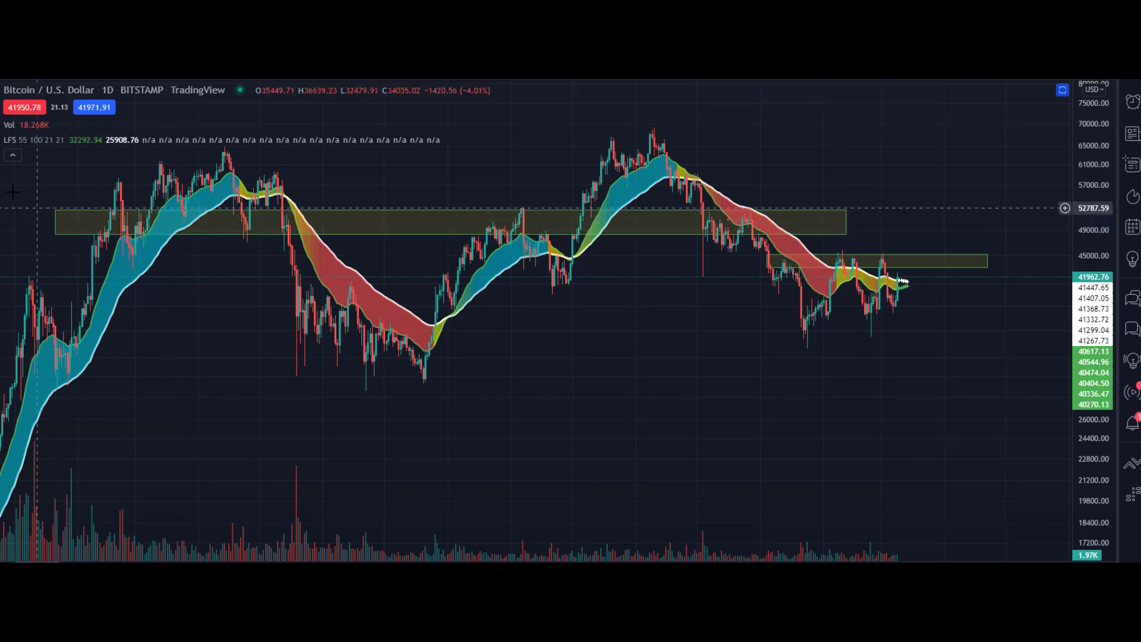
click(1, 160)
click(26, 167)
drag(190, 225, 321, 224)
mouse_move(527, 218)
mouse_down()
mouse_move(497, 230)
mouse_move(527, 222)
mouse_up()
drag(703, 216, 755, 221)
drag(135, 212, 140, 222)
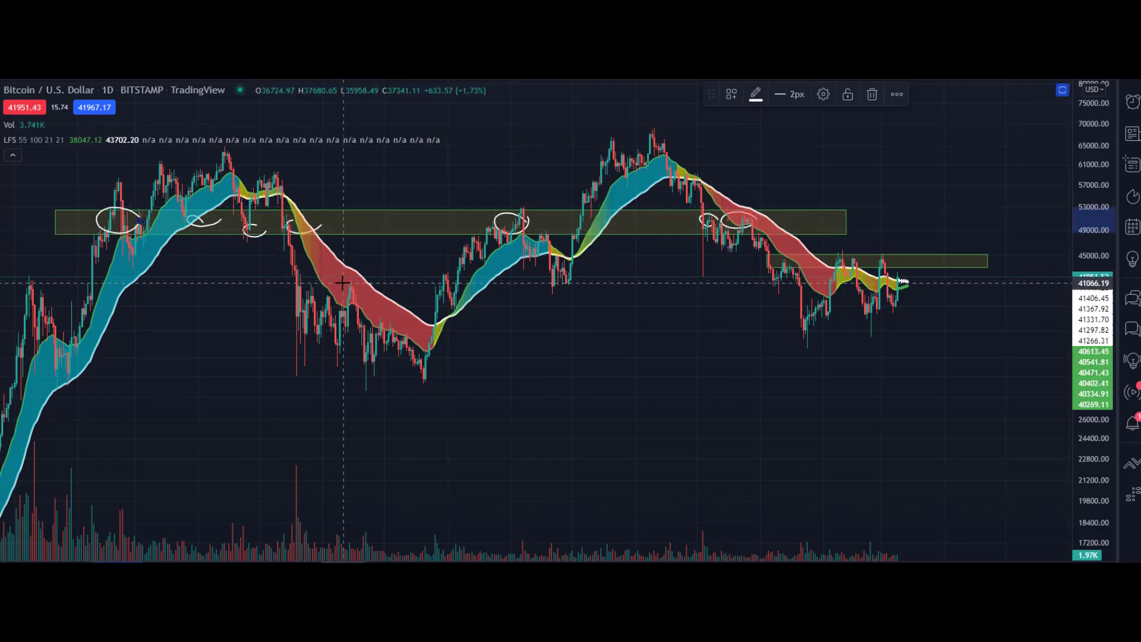
Step: Remove all drawings from the chart, view the LOS indicator pane enlarged, and restore the full pane layout
right_click(859, 401)
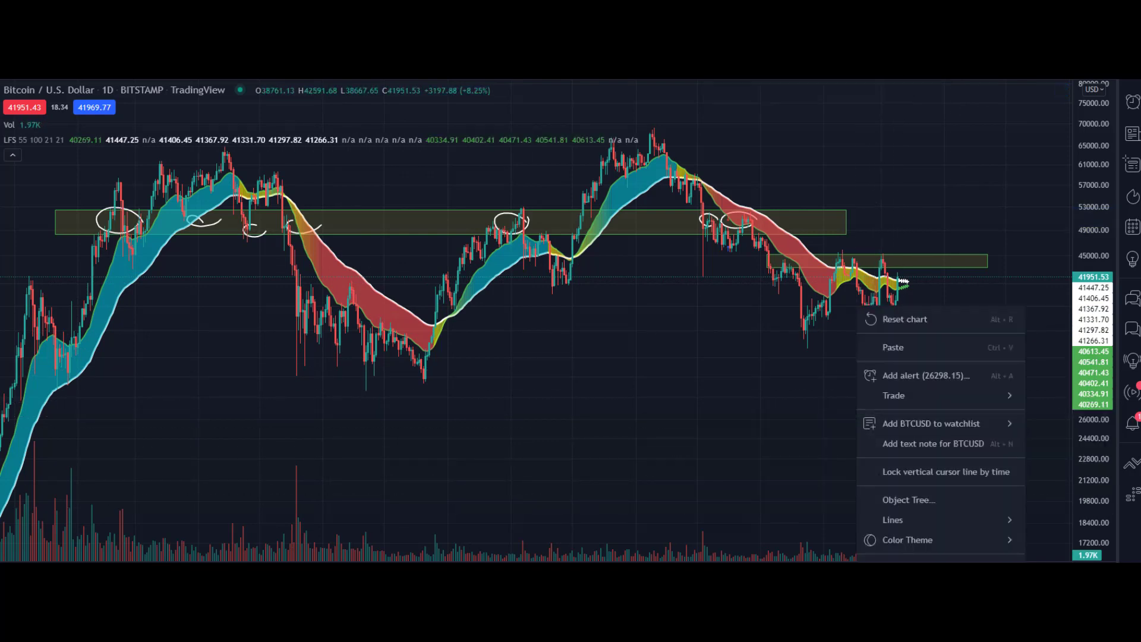
click(916, 569)
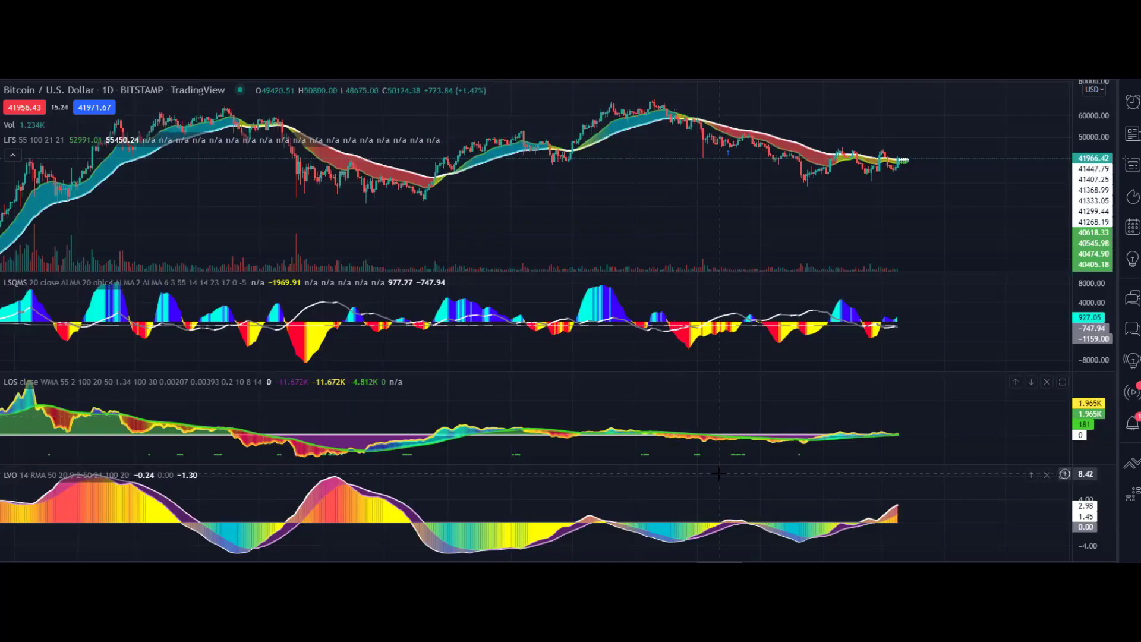
double_click(602, 411)
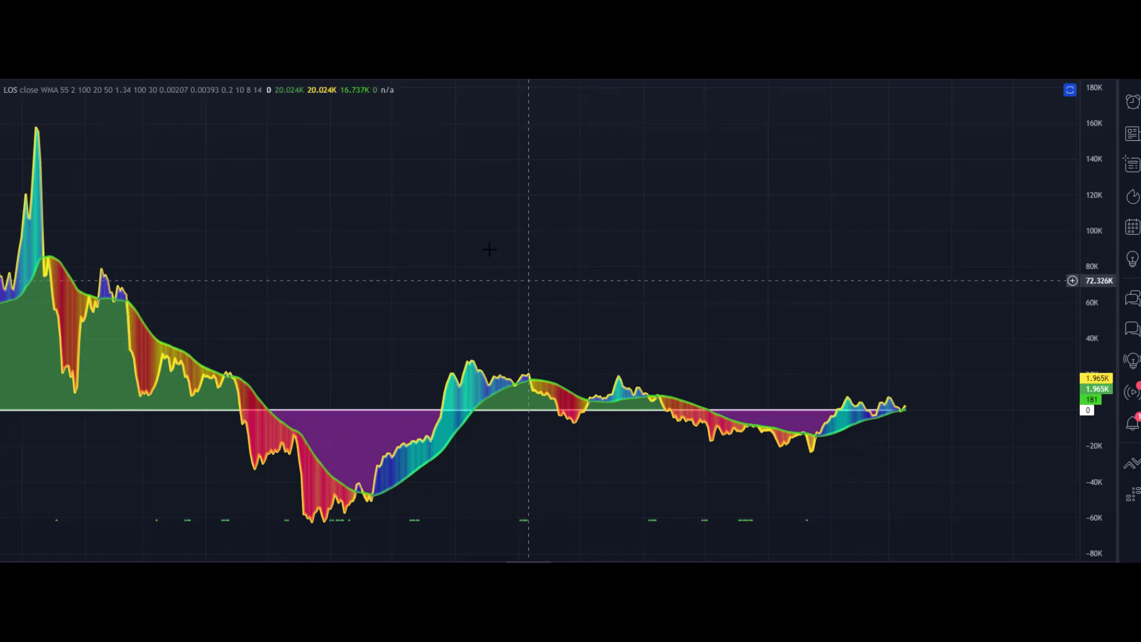
double_click(537, 282)
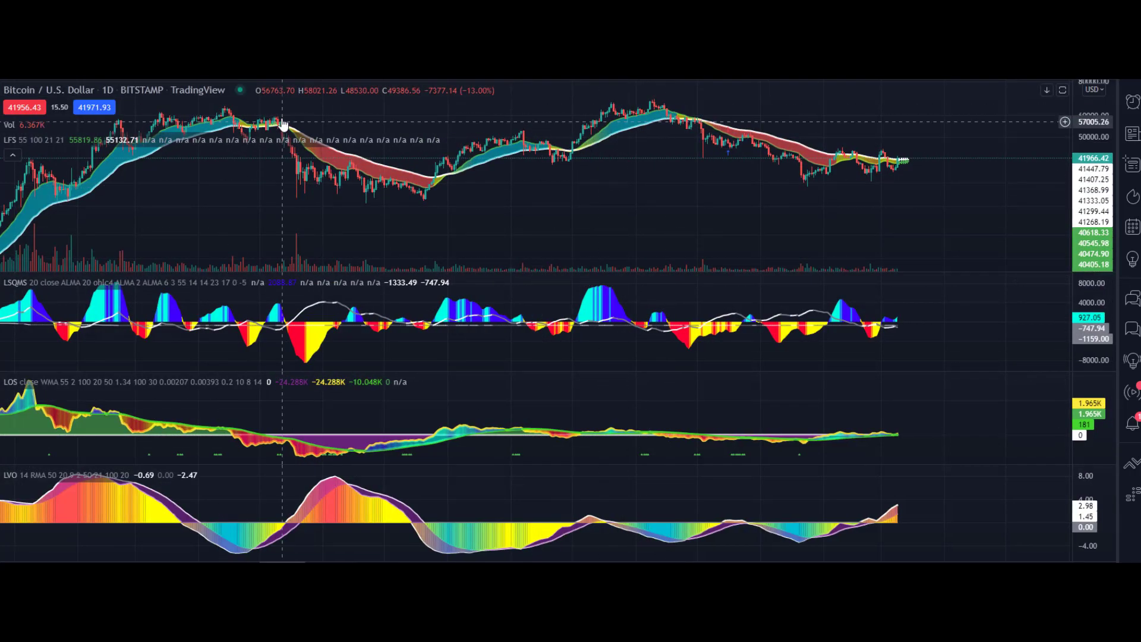
Step: Search the indicator library for "poor" and add Poor man's volume profile to the chart
key(slash)
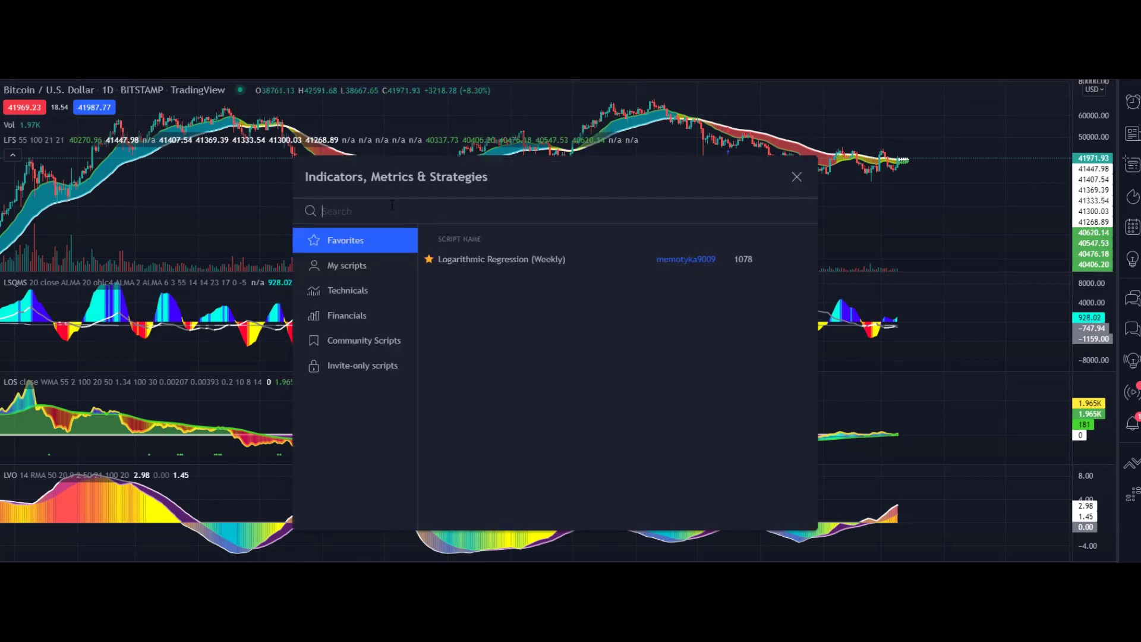
text(poo man)
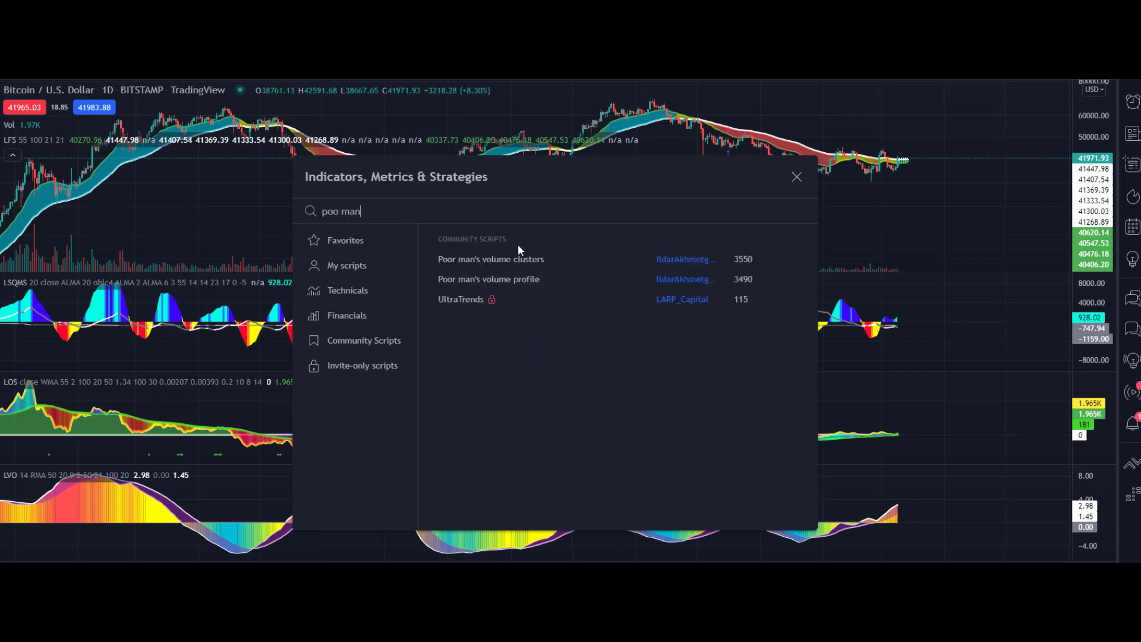
key(BackSpace)
key(BackSpace)
key(BackSpace)
key(BackSpace)
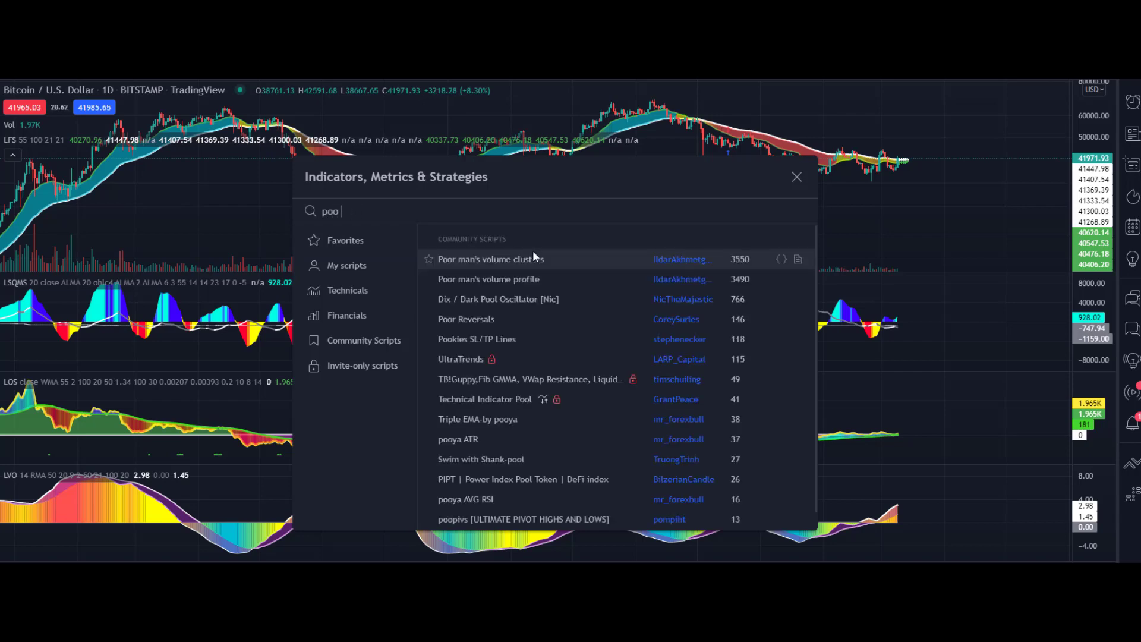
text(r)
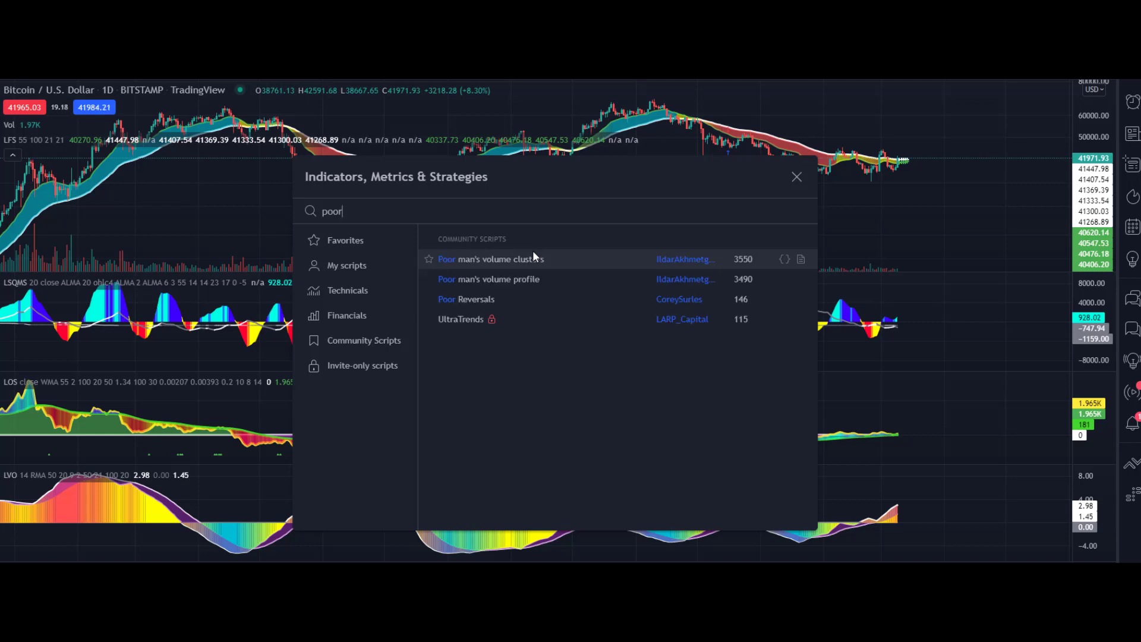
click(612, 277)
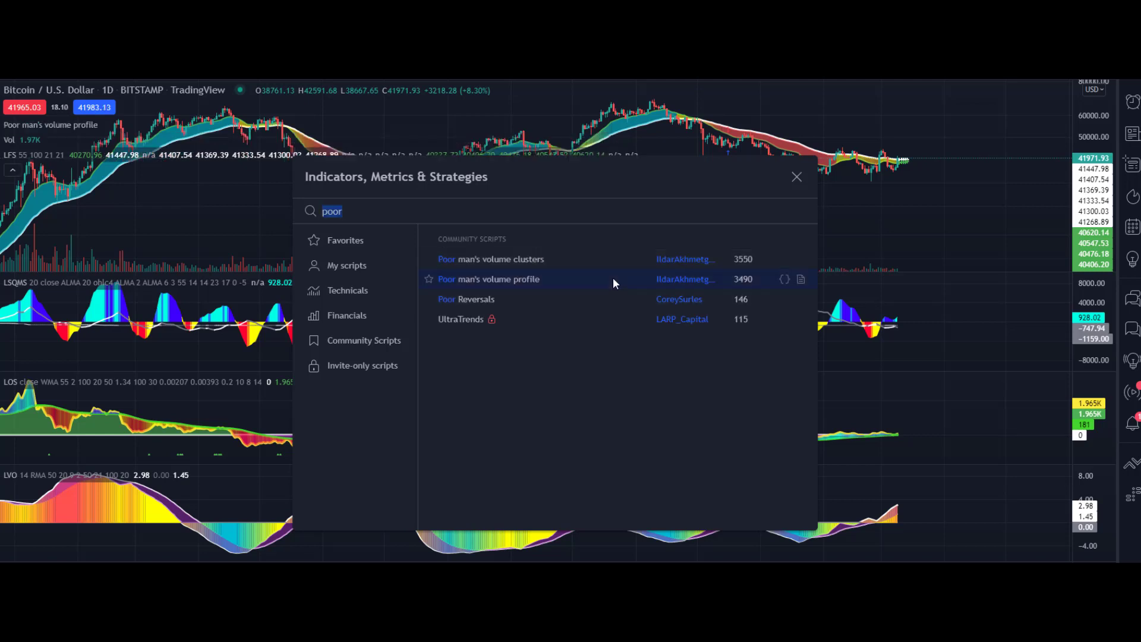
click(797, 183)
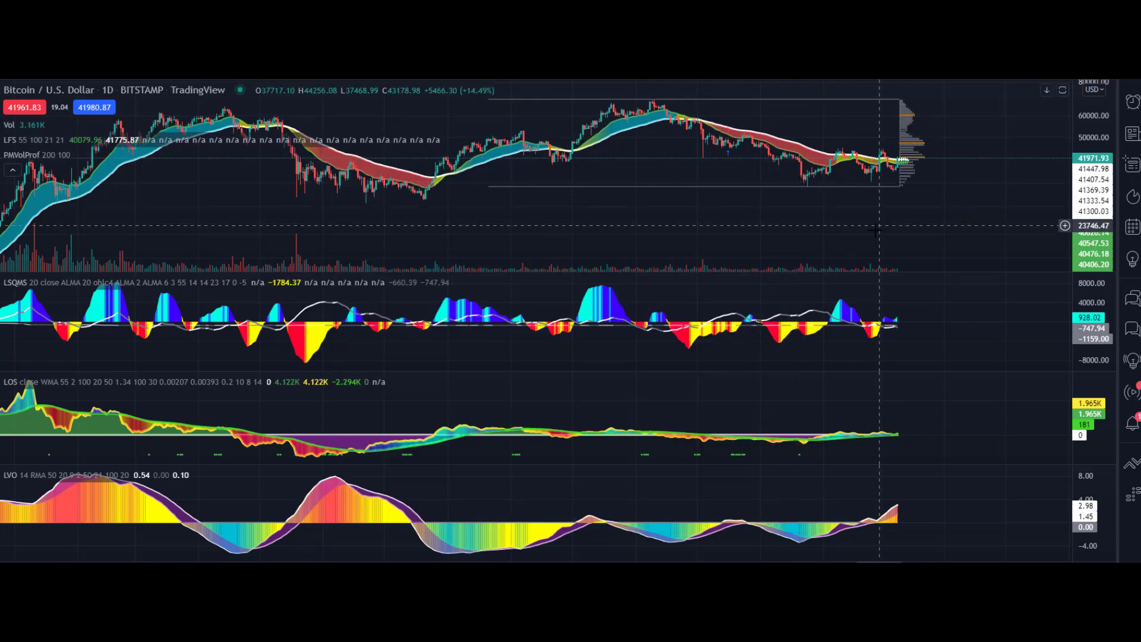
Step: Maximize the price pane and draw a long rectangle from about 43,834 to 41,999 across the profile's lowest highlighted volume level
scroll(459, 152, up, 4)
drag(1096, 234, 1093, 373)
double_click(971, 173)
scroll(939, 373, up, 2)
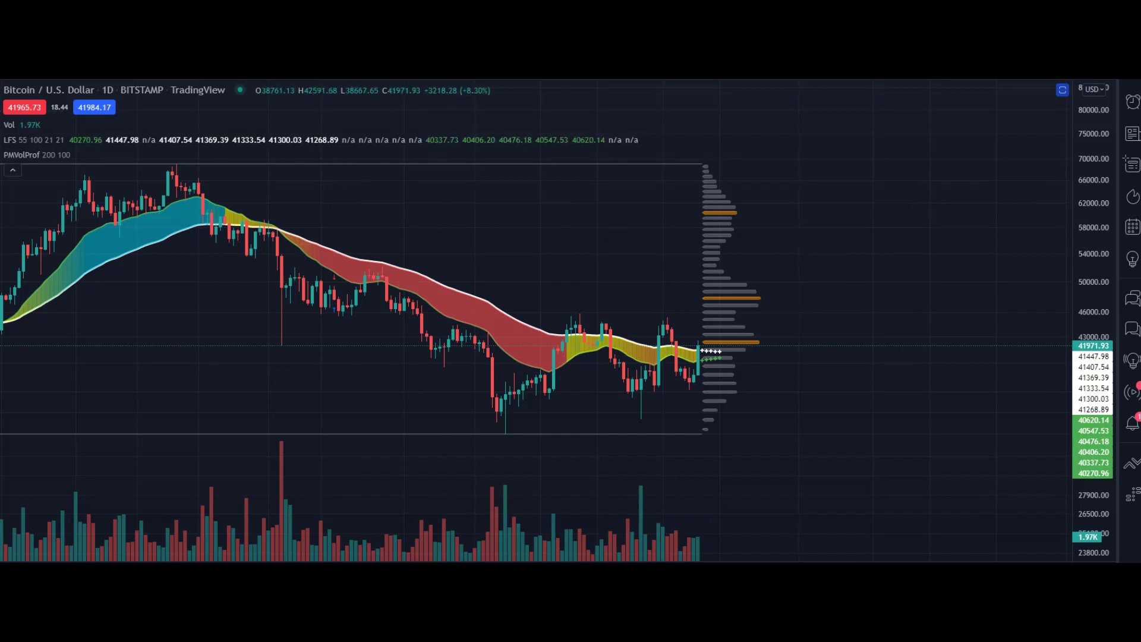
click(0, 164)
click(12, 212)
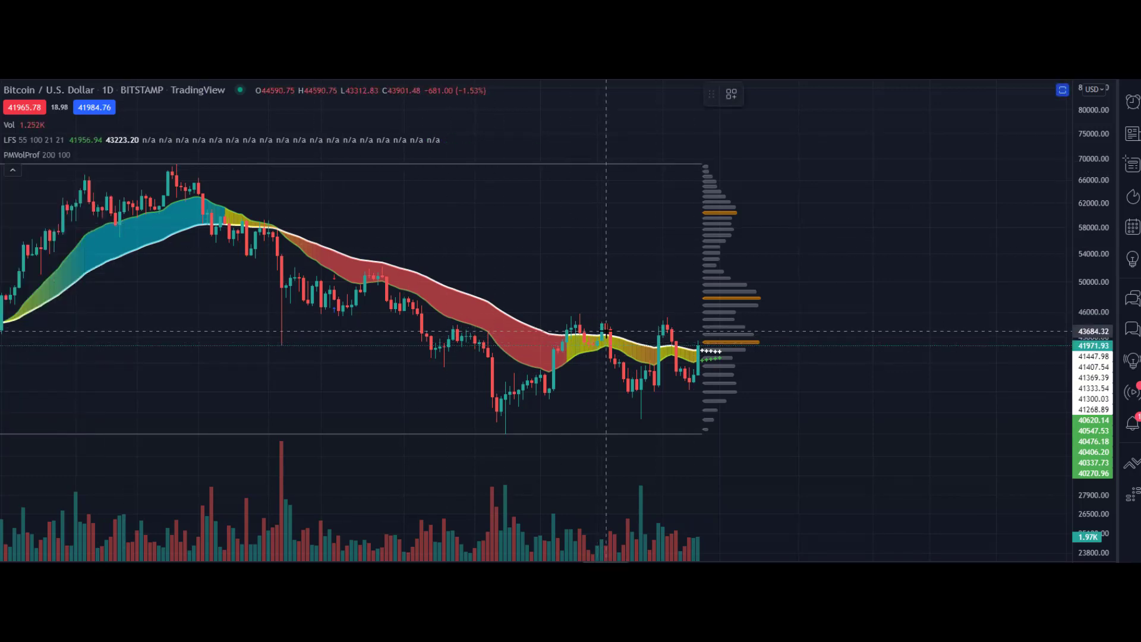
click(220, 332)
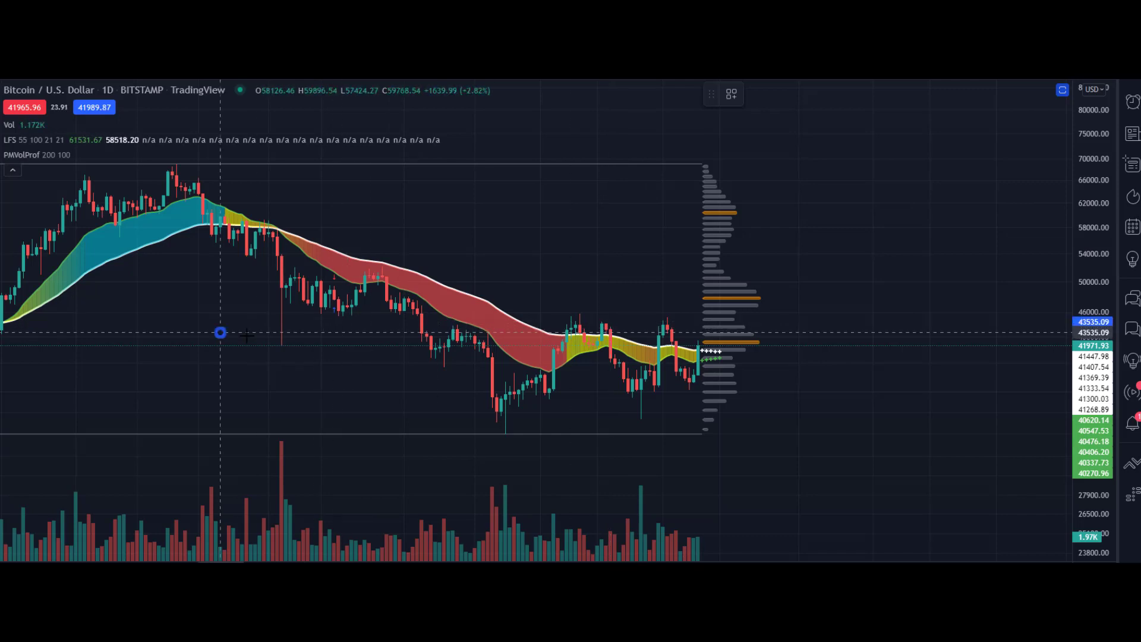
click(951, 345)
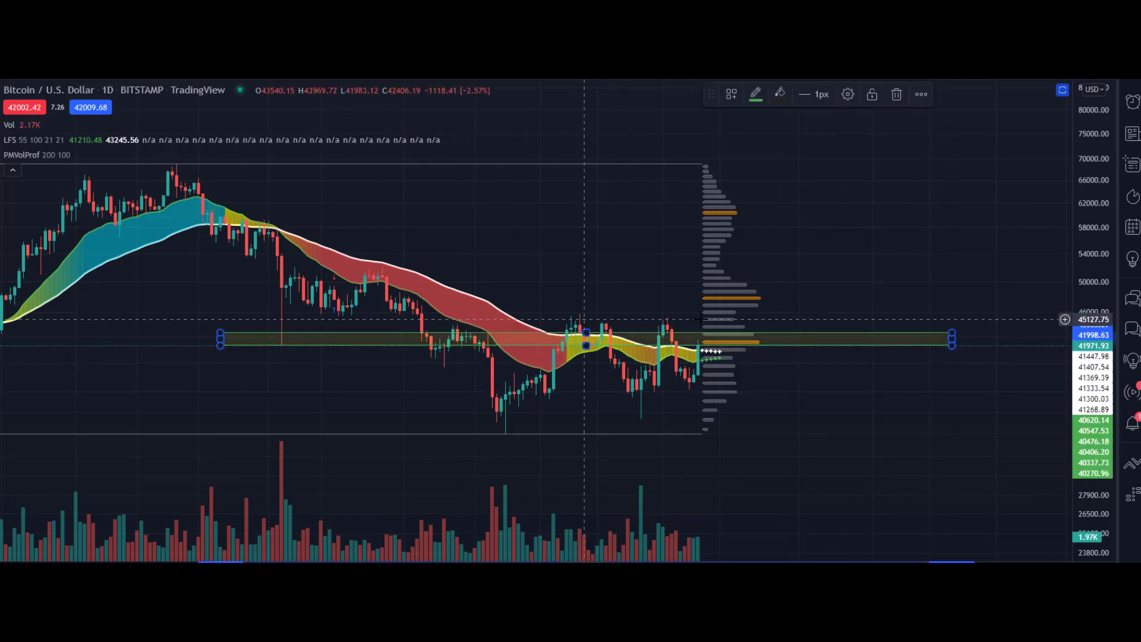
drag(951, 333, 952, 330)
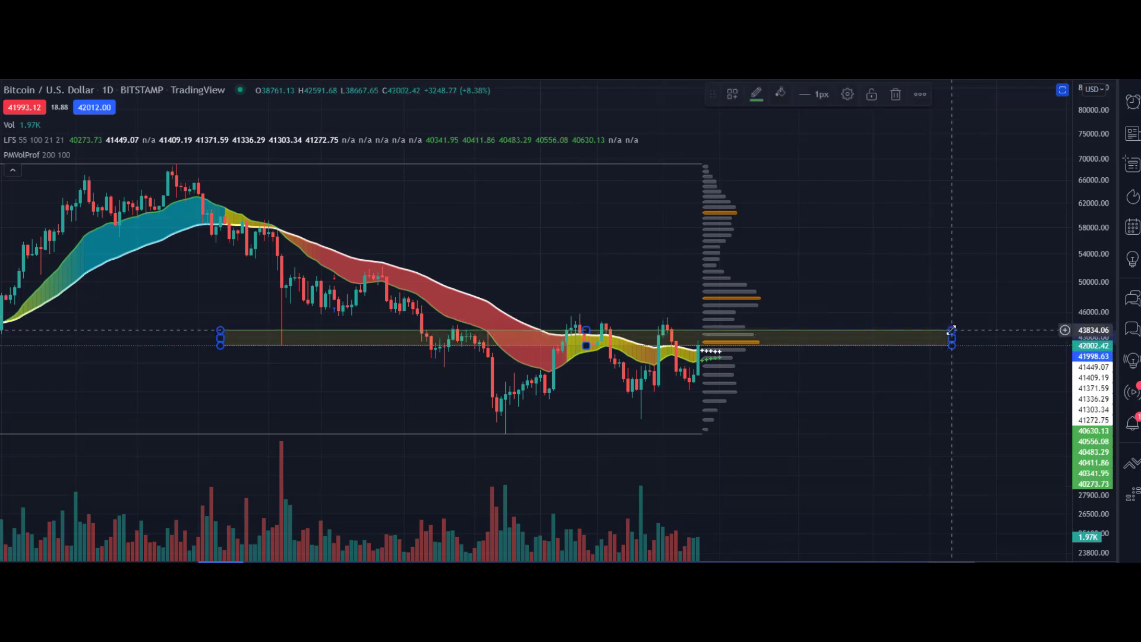
Step: Draw rectangles across the two higher highlighted volume levels, one from about 49,496 to 47,423 and one starting near 62,250
click(330, 302)
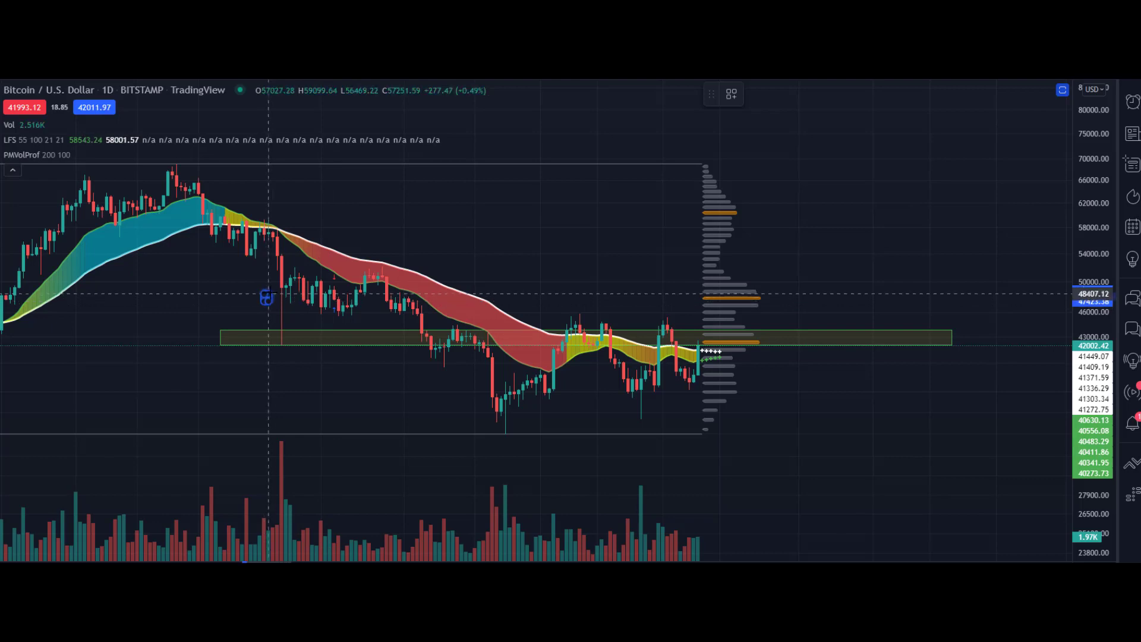
drag(264, 286, 838, 301)
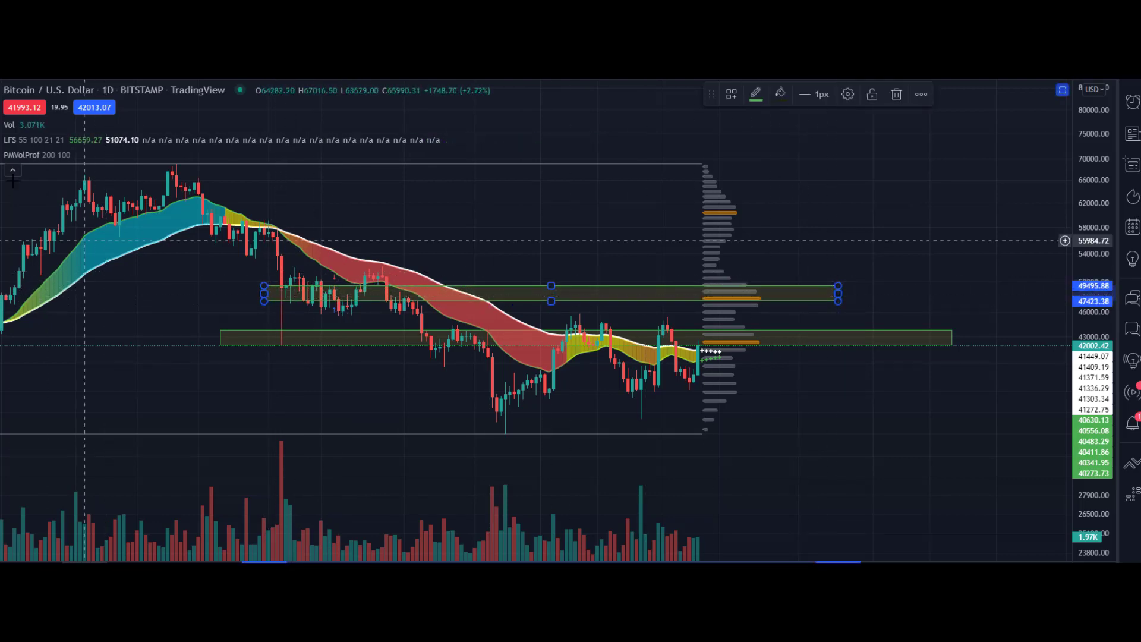
click(126, 186)
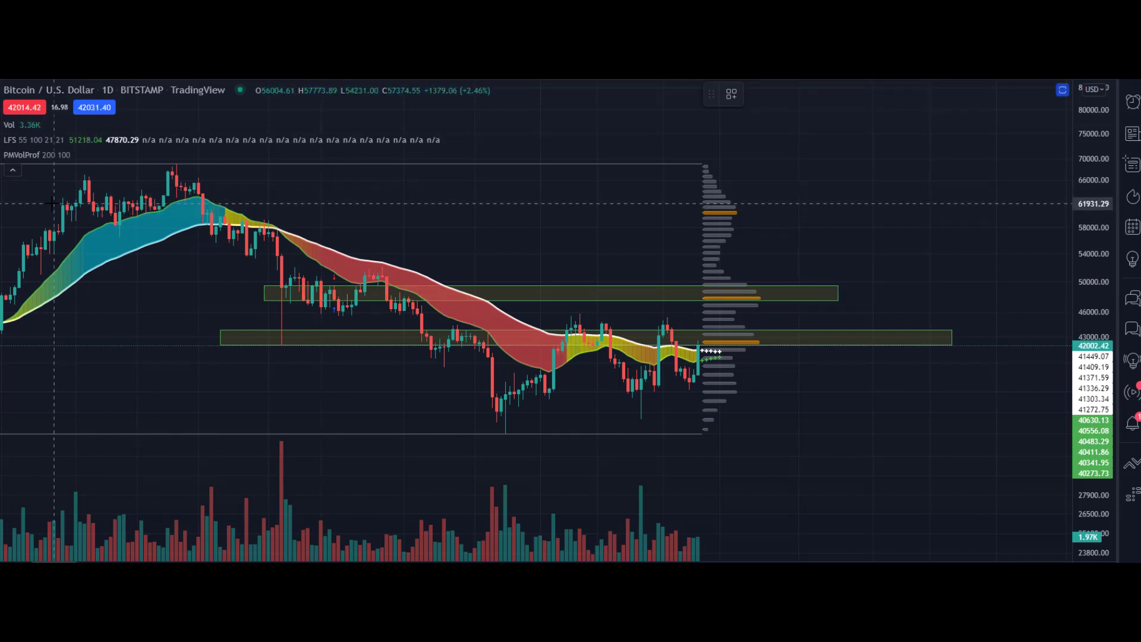
mouse_move(50, 202)
mouse_down()
mouse_move(221, 222)
mouse_move(904, 215)
mouse_up()
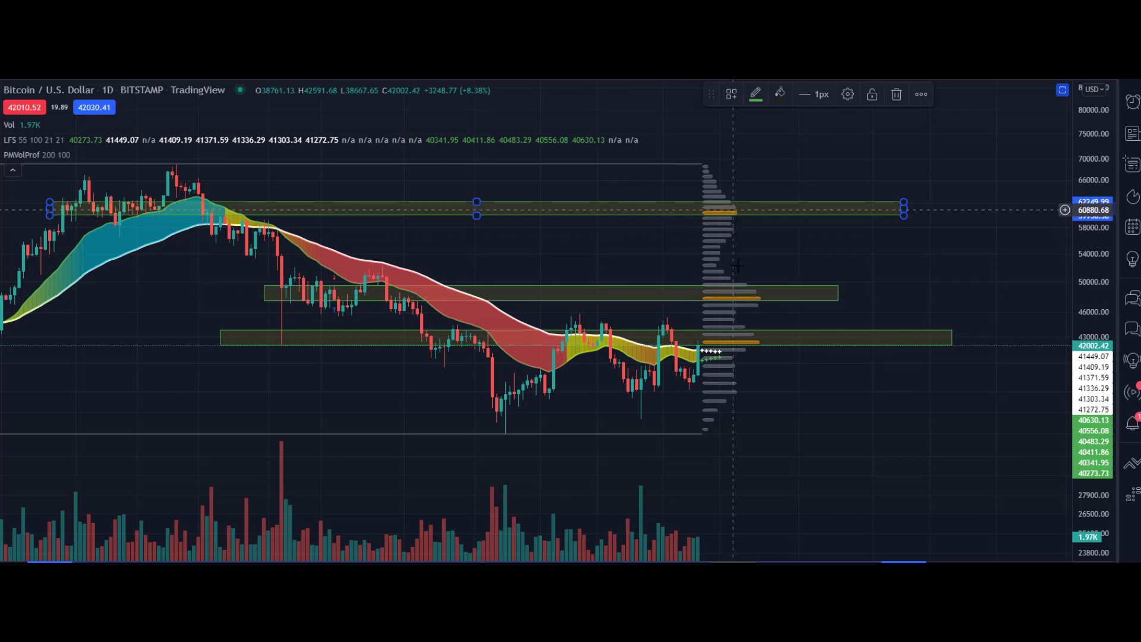
Step: Draw a long support rectangle from about 38,031 to 36,815 across the recent lows
click(1, 196)
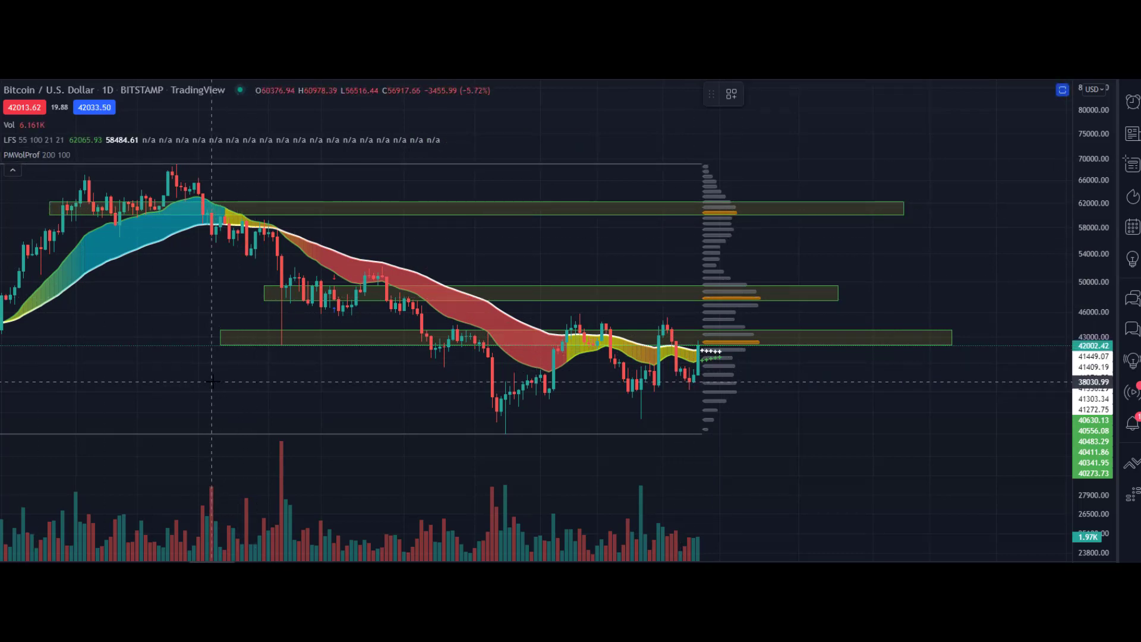
drag(212, 382, 1062, 394)
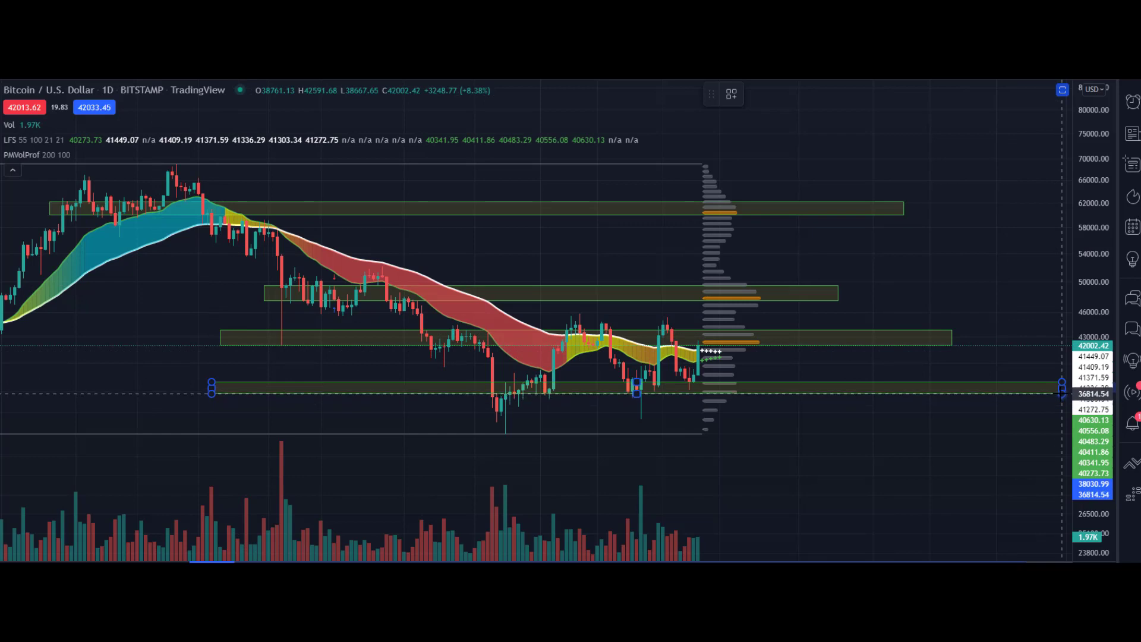
click(1063, 393)
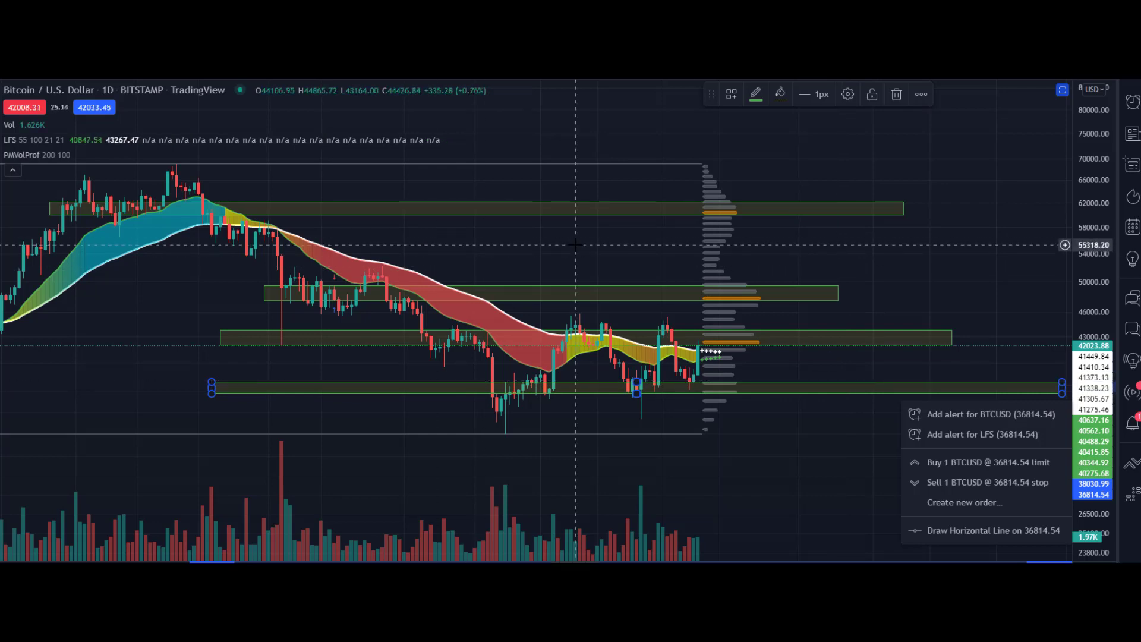
Step: Switch the chart to the 4h timeframe and reset its view
scroll(575, 244, down, 4)
scroll(574, 243, up, 2)
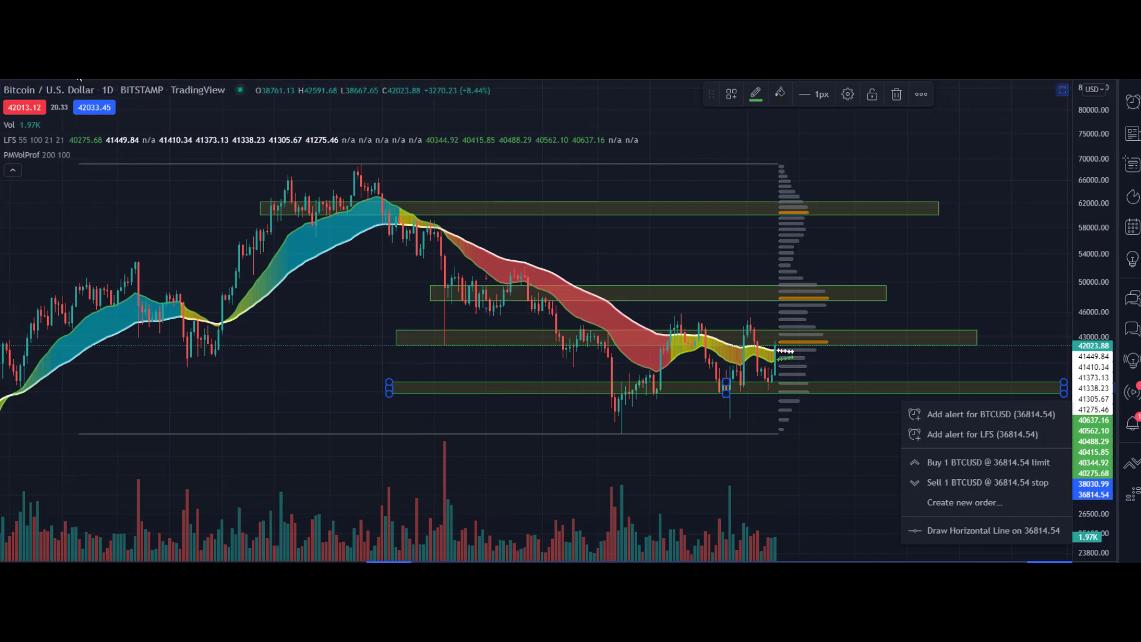
click(75, 68)
click(101, 312)
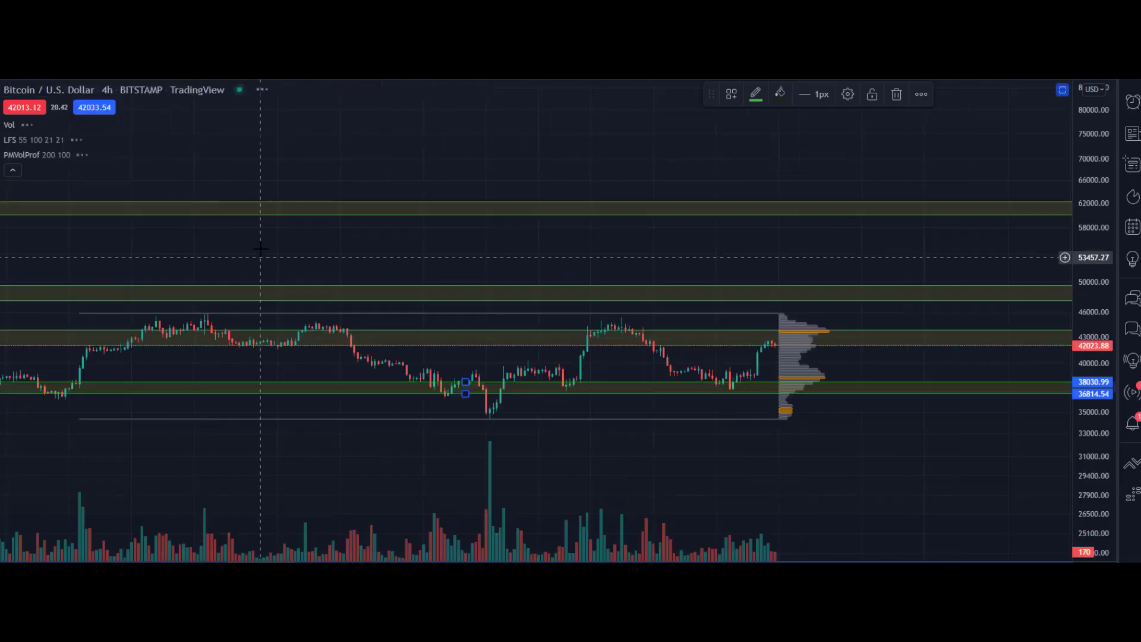
right_click(361, 260)
click(396, 269)
scroll(575, 311, up, 3)
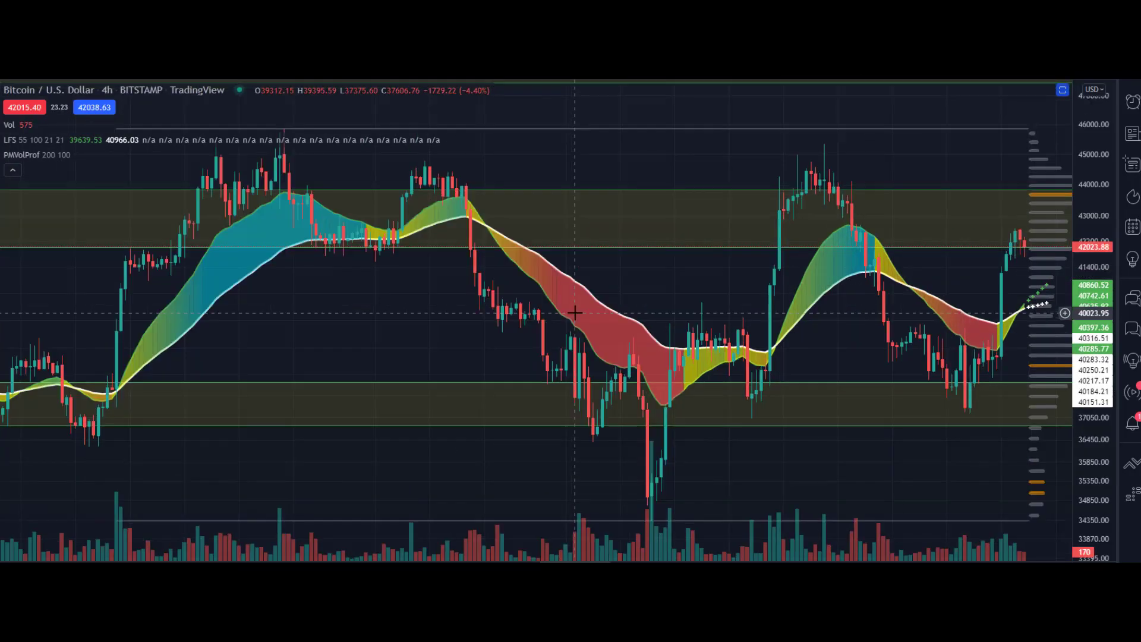
Step: Draw a short rectangle from the latest 4h candle highs down to about 41,995, extending past the volume profile
drag(677, 291, 446, 272)
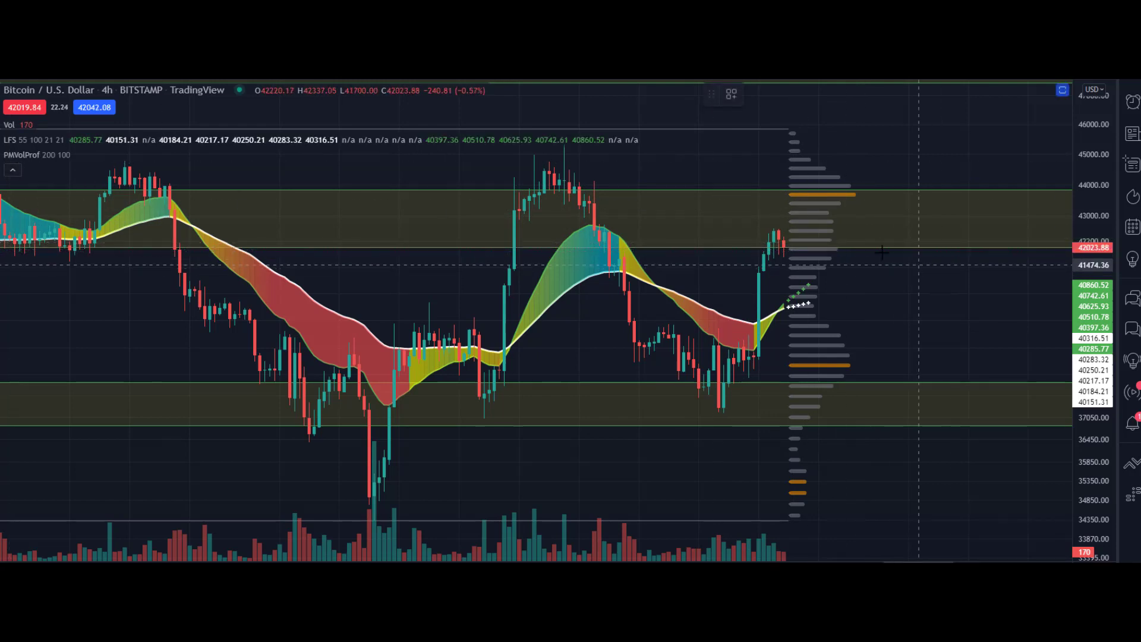
click(769, 229)
click(909, 248)
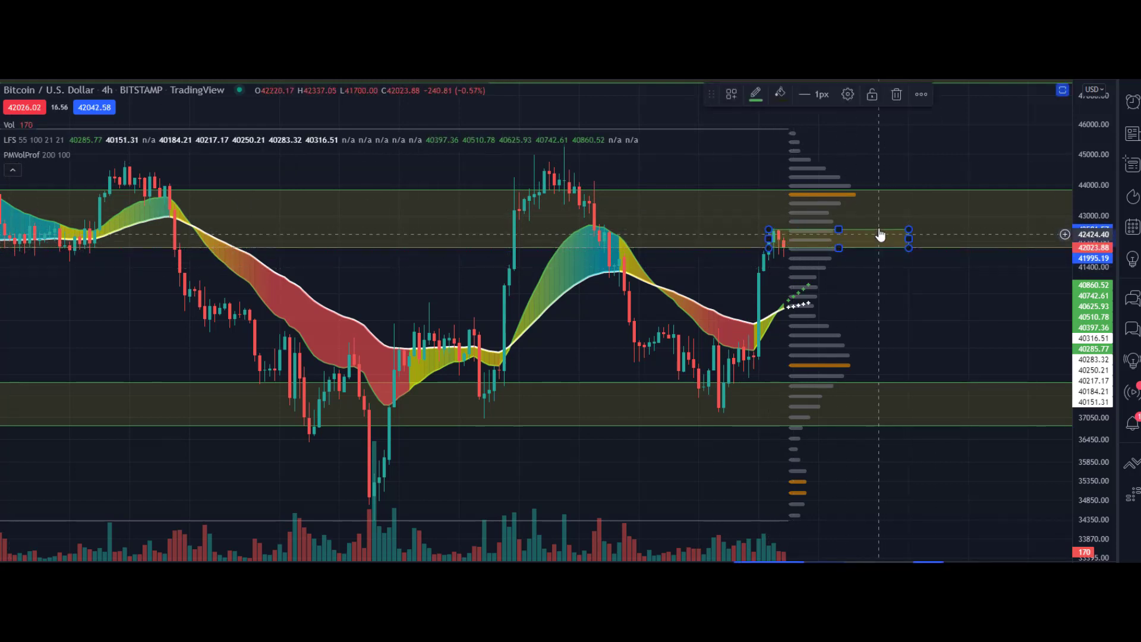
Step: Remove all drawings and the Poor man's volume profile indicator from the 4h chart
right_click(920, 291)
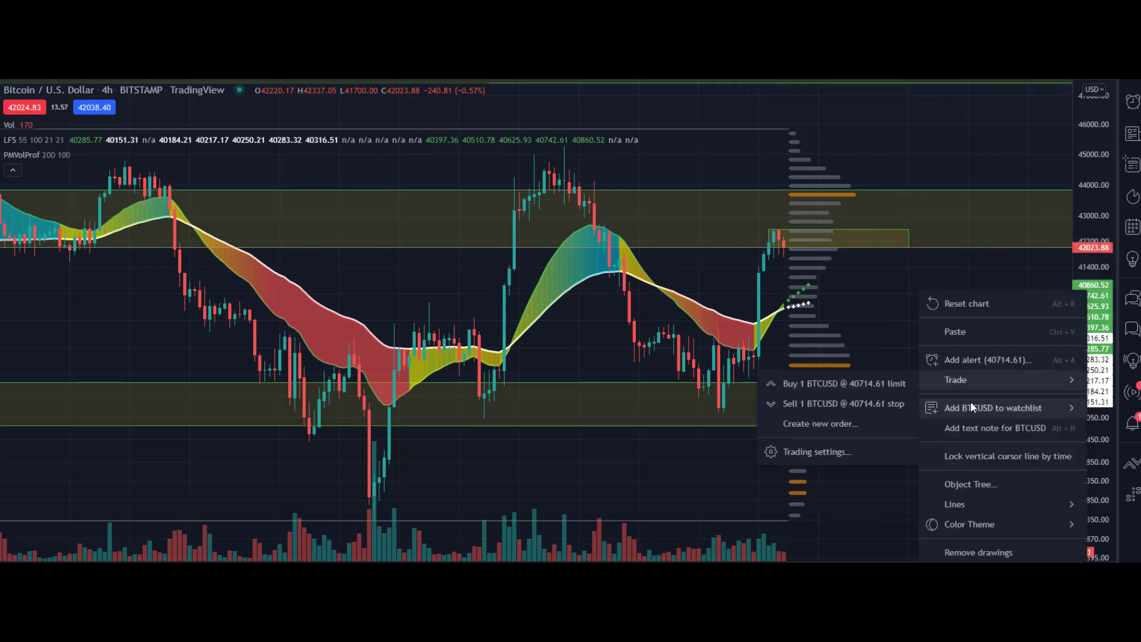
click(950, 547)
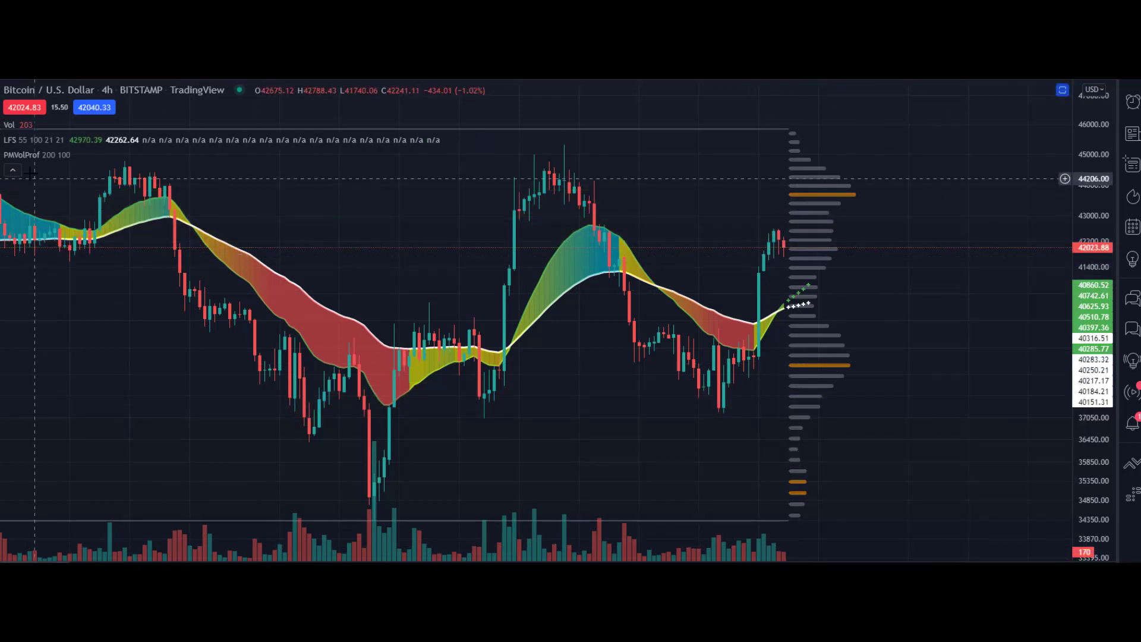
mouse_move(75, 157)
click(133, 155)
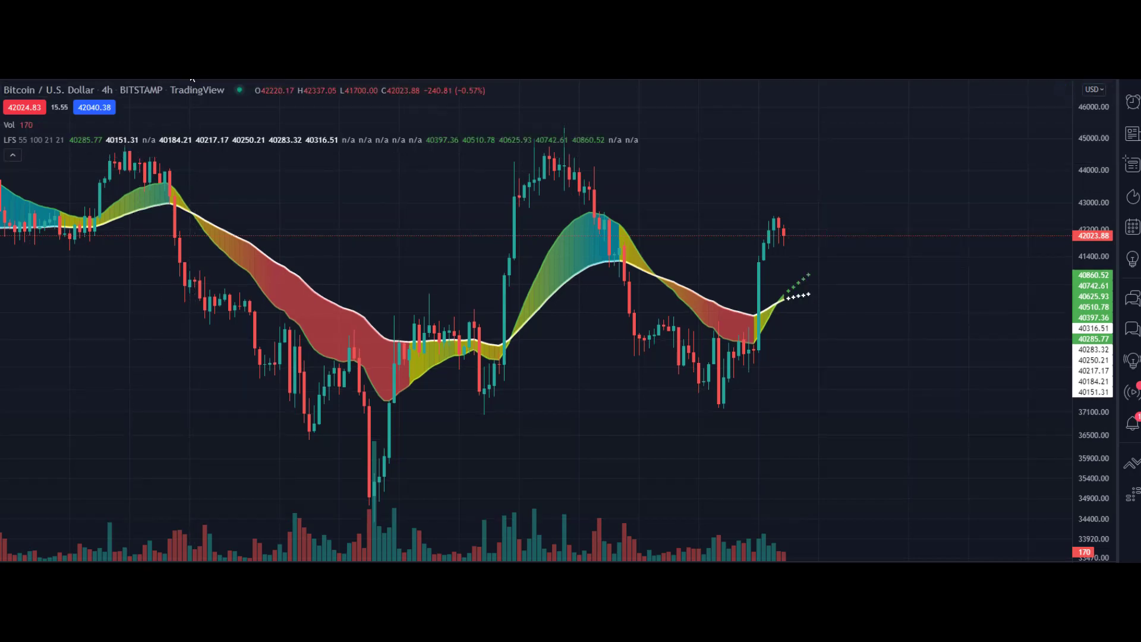
click(192, 77)
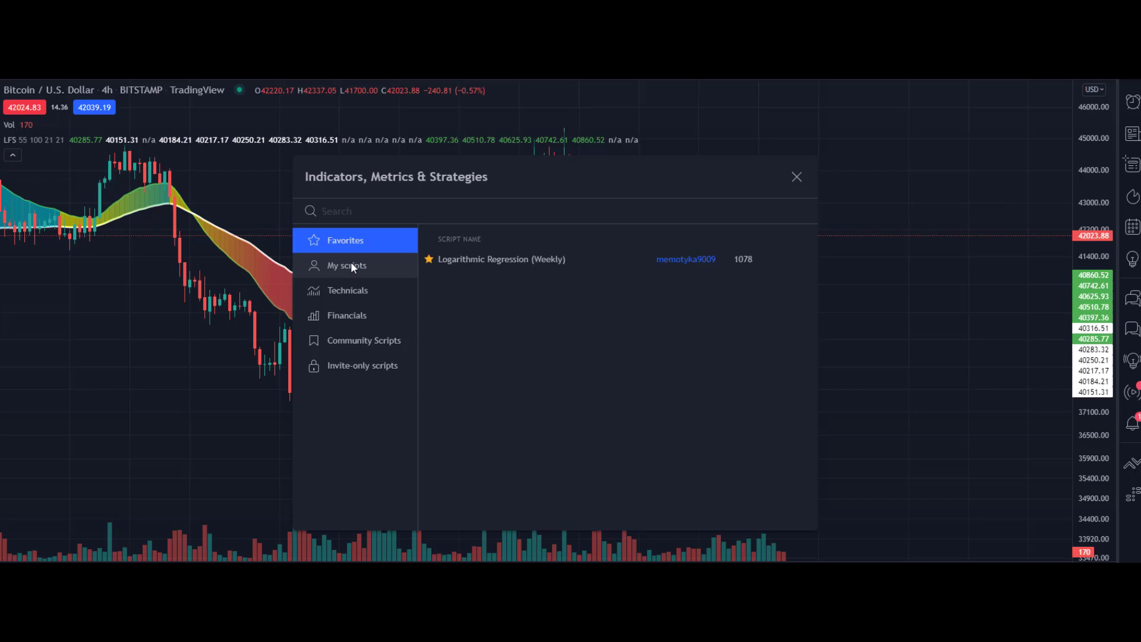
click(362, 291)
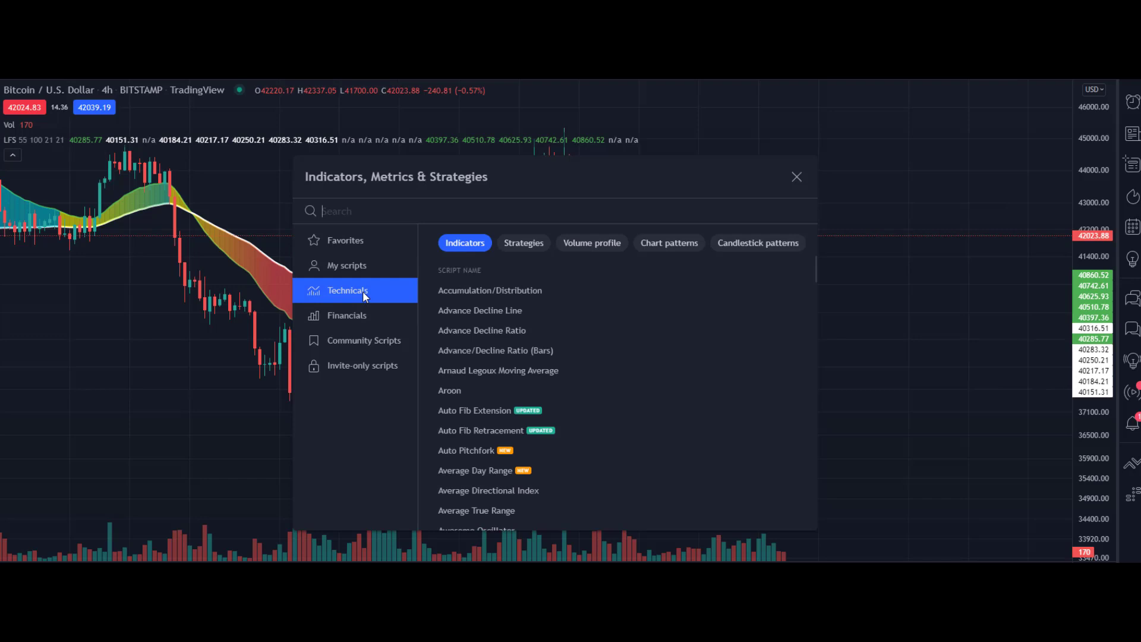
click(559, 246)
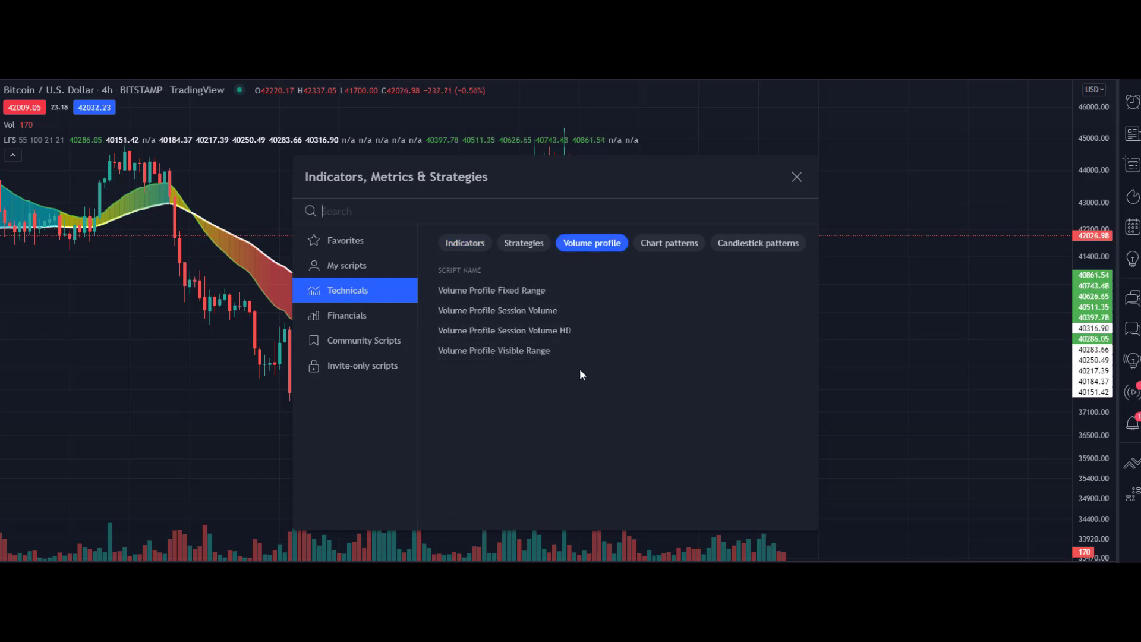
click(537, 312)
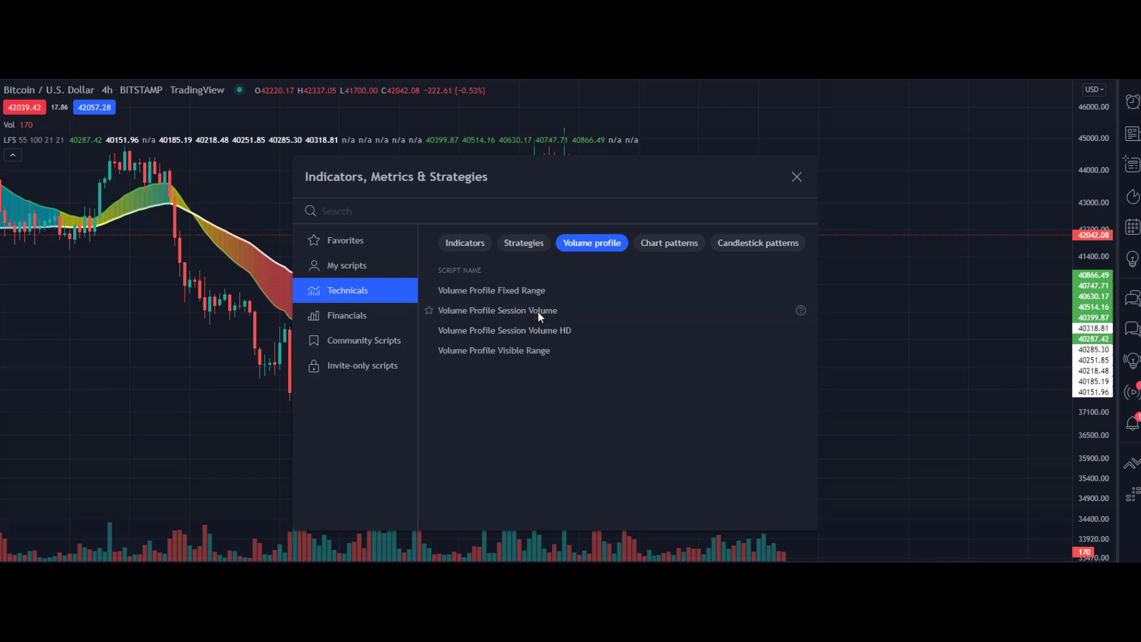
click(797, 178)
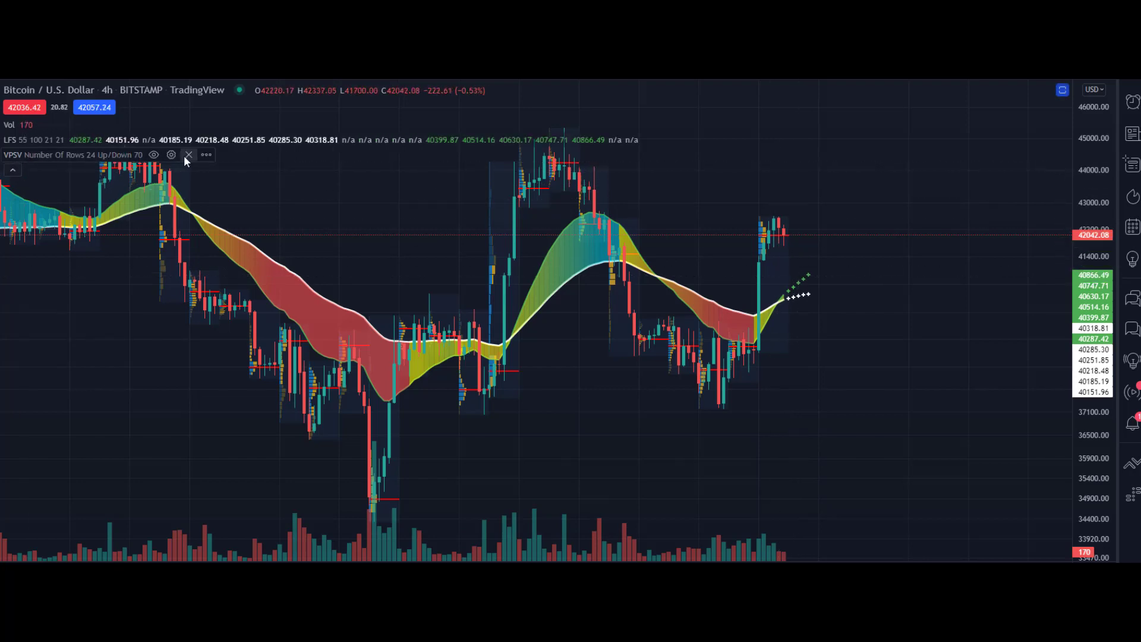
click(186, 155)
Step: Add the Volume Profile Visible Range indicator to the 4h chart
click(194, 71)
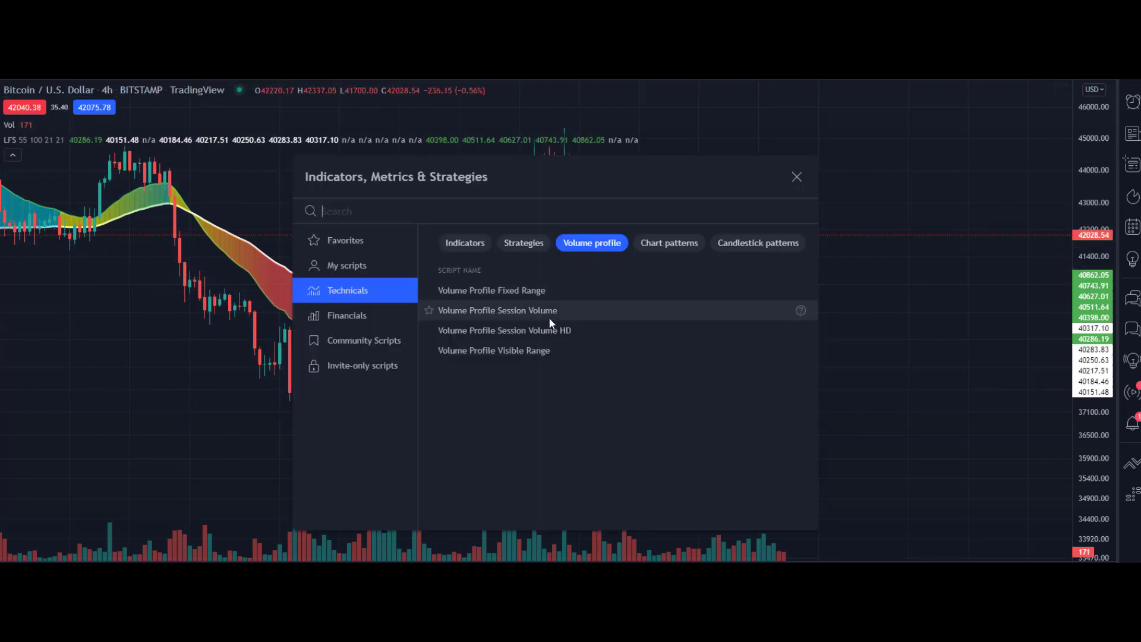
click(554, 351)
click(797, 177)
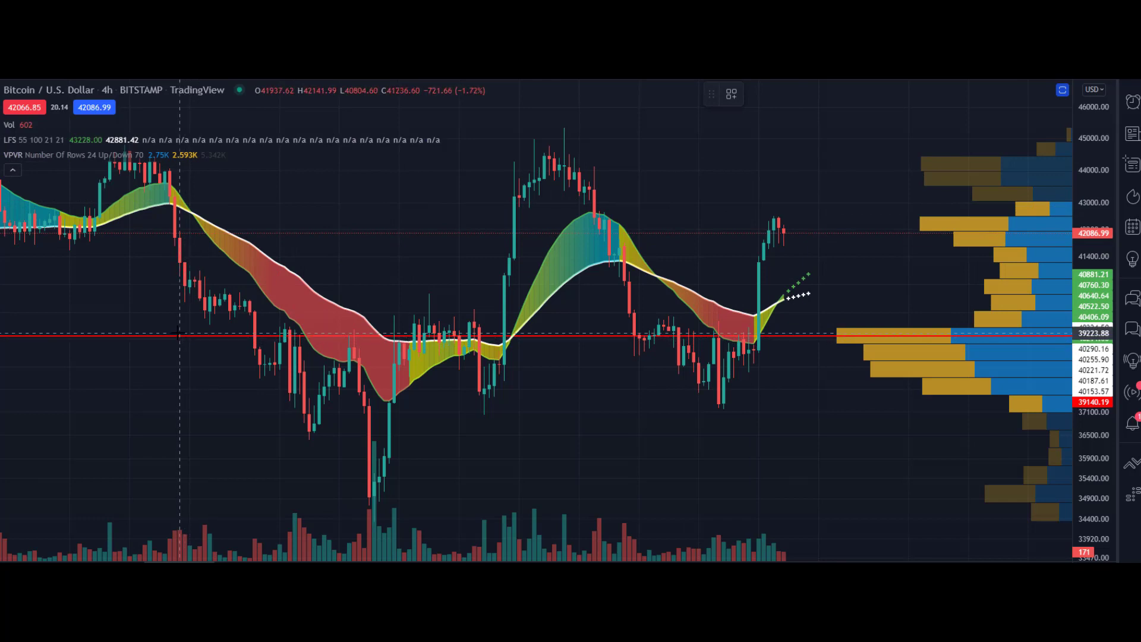
Step: Draw three rectangles extending into the volume profile at about 39,276 to 37,981, 42,635 to 41,816, and 44,461 to 43,567
mouse_move(179, 334)
mouse_down()
mouse_move(674, 351)
mouse_move(1028, 379)
mouse_up()
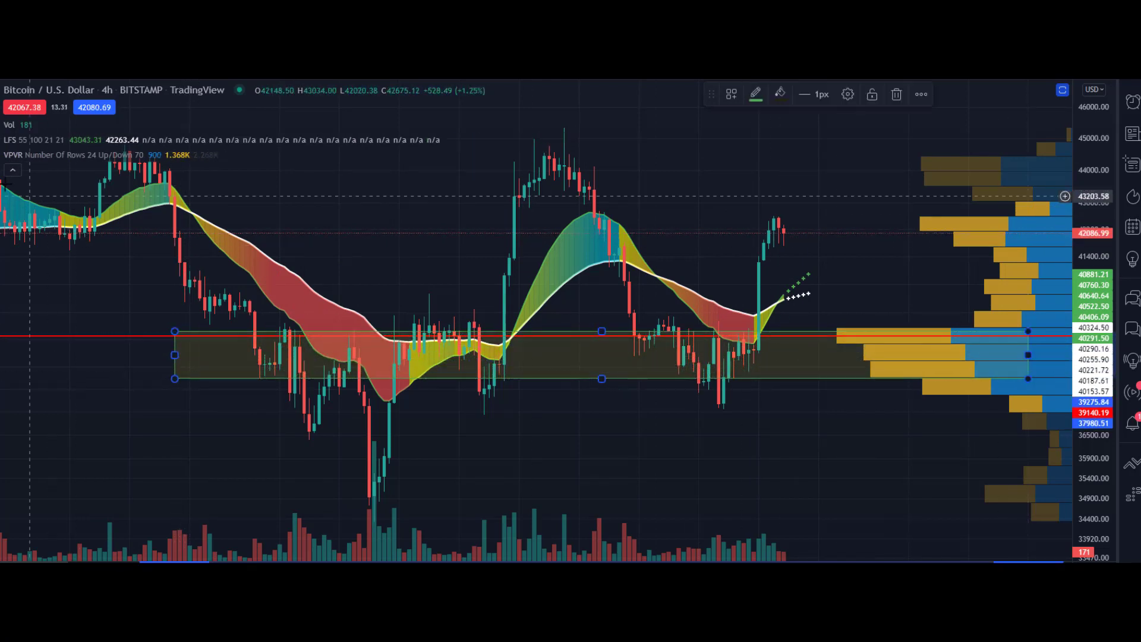
click(231, 216)
mouse_move(135, 224)
mouse_down()
mouse_move(1018, 242)
mouse_move(1019, 215)
mouse_up()
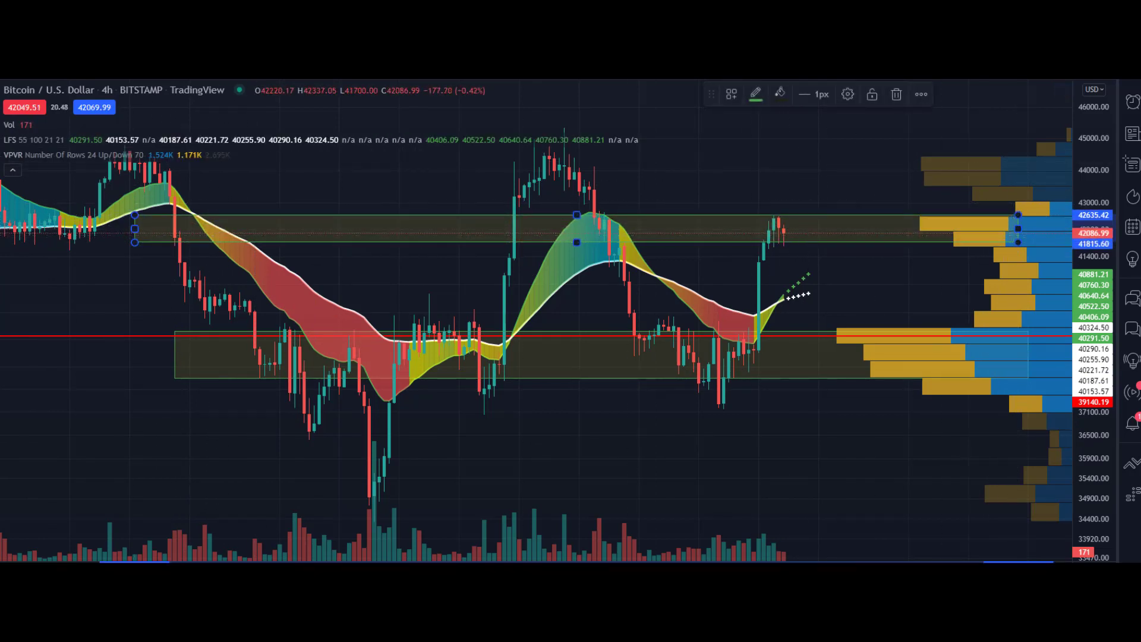
click(118, 179)
mouse_move(414, 160)
mouse_down()
mouse_move(1033, 184)
mouse_move(1033, 156)
mouse_up()
click(1033, 184)
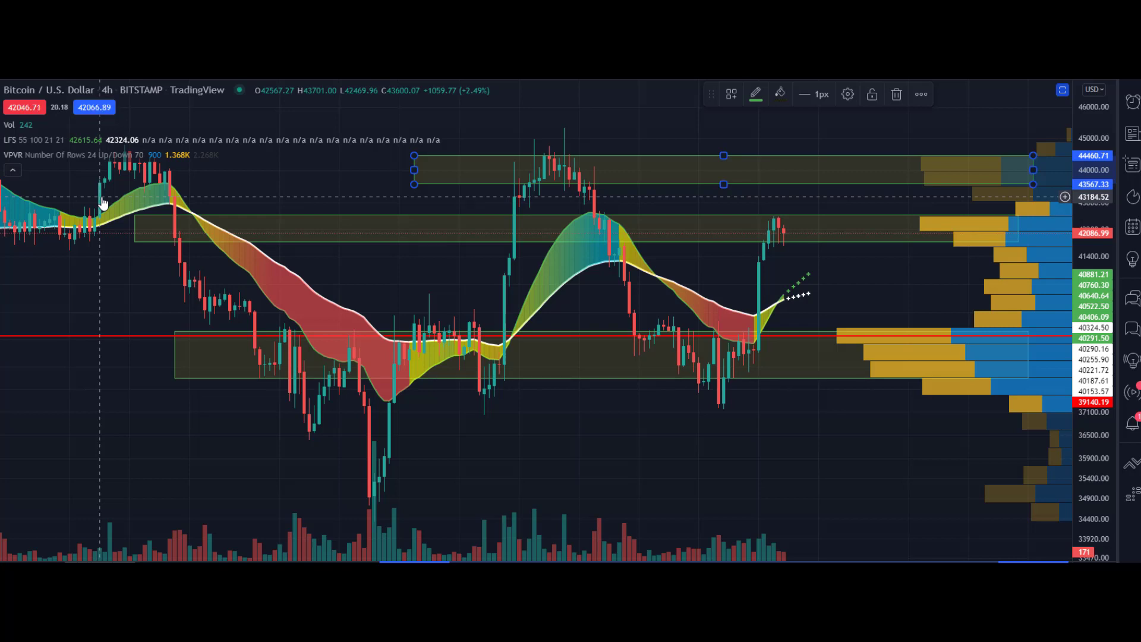
Step: Circle the ends of the three rectangles over the volume profile's largest bars with the Brush
click(1, 167)
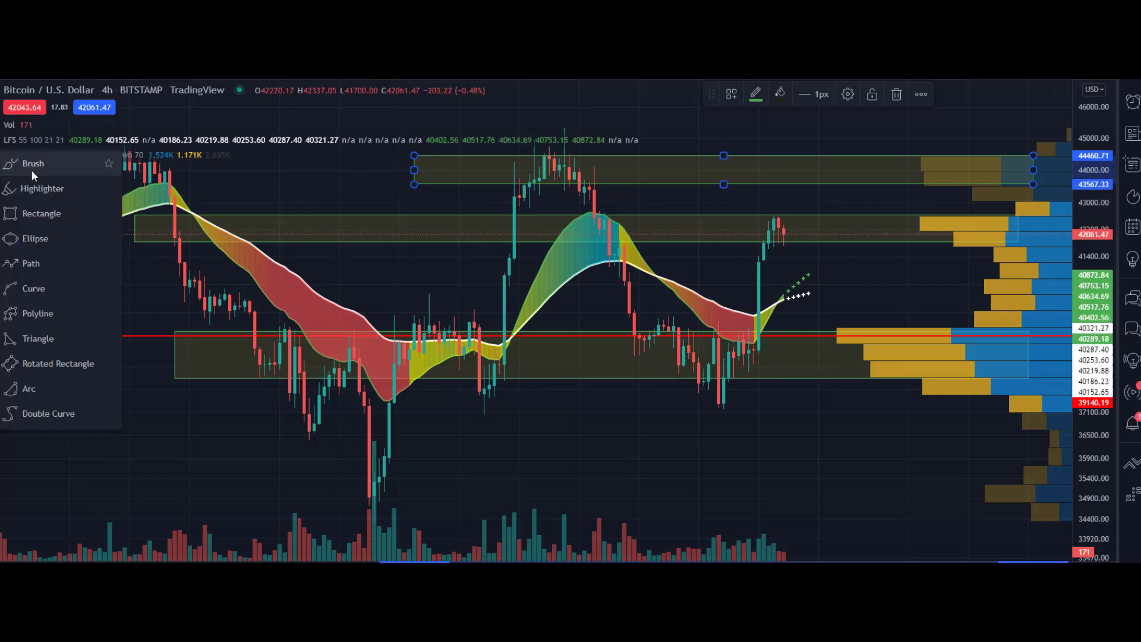
click(41, 213)
mouse_move(1023, 146)
mouse_down()
mouse_move(1077, 188)
mouse_move(1085, 159)
mouse_up()
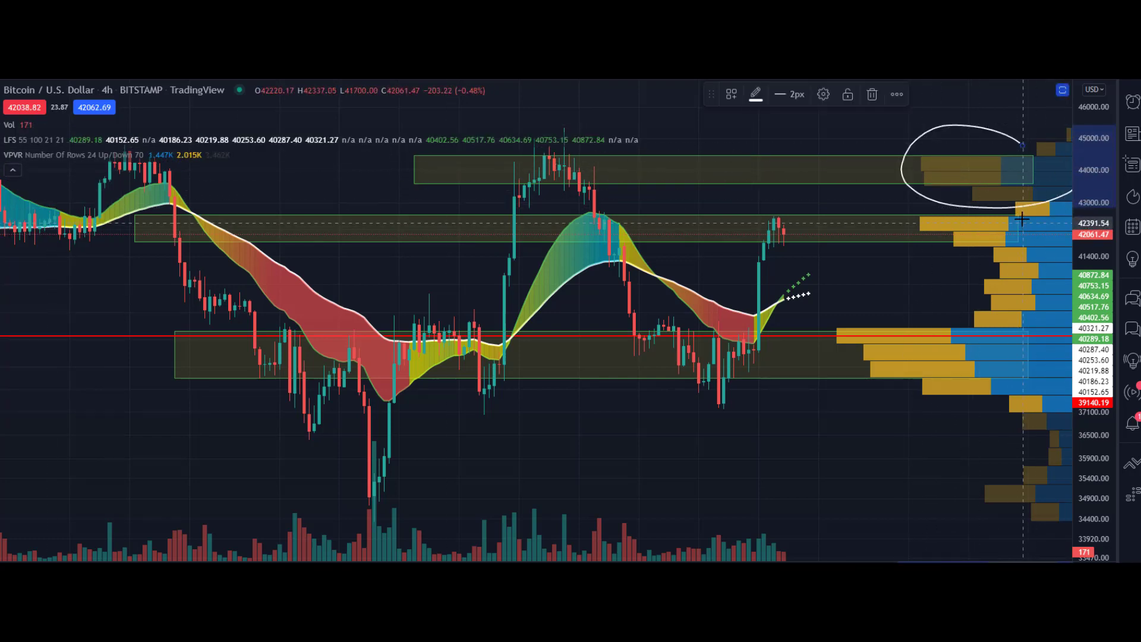
mouse_move(1022, 221)
mouse_down()
mouse_move(1018, 245)
mouse_move(1022, 227)
mouse_up()
mouse_move(923, 340)
mouse_down()
mouse_move(835, 330)
mouse_move(909, 346)
mouse_up()
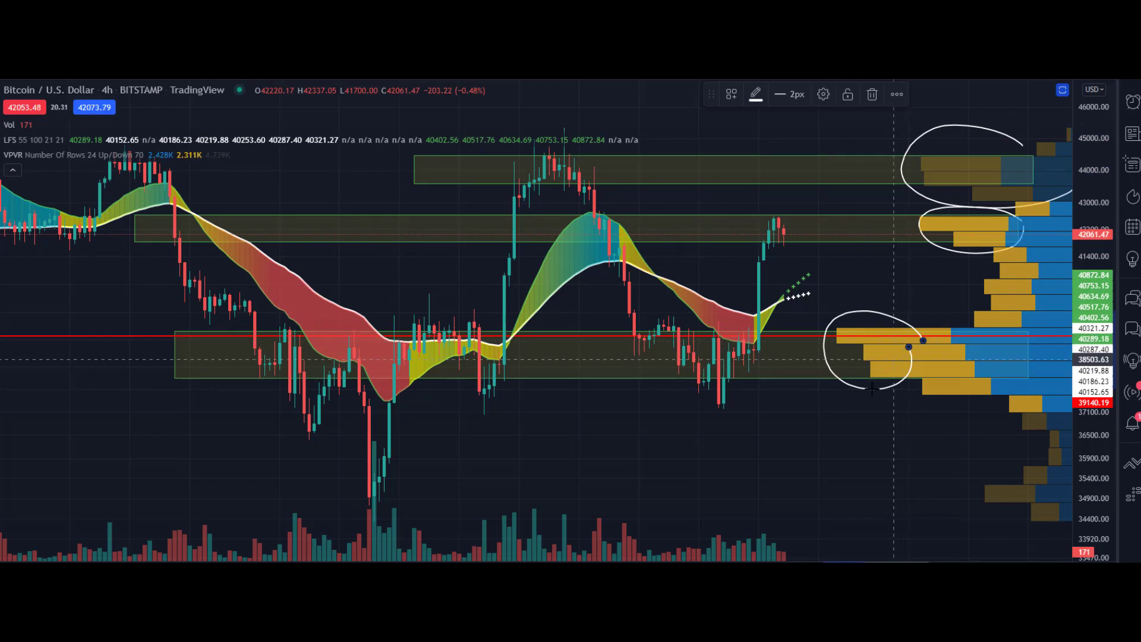
right_click(762, 474)
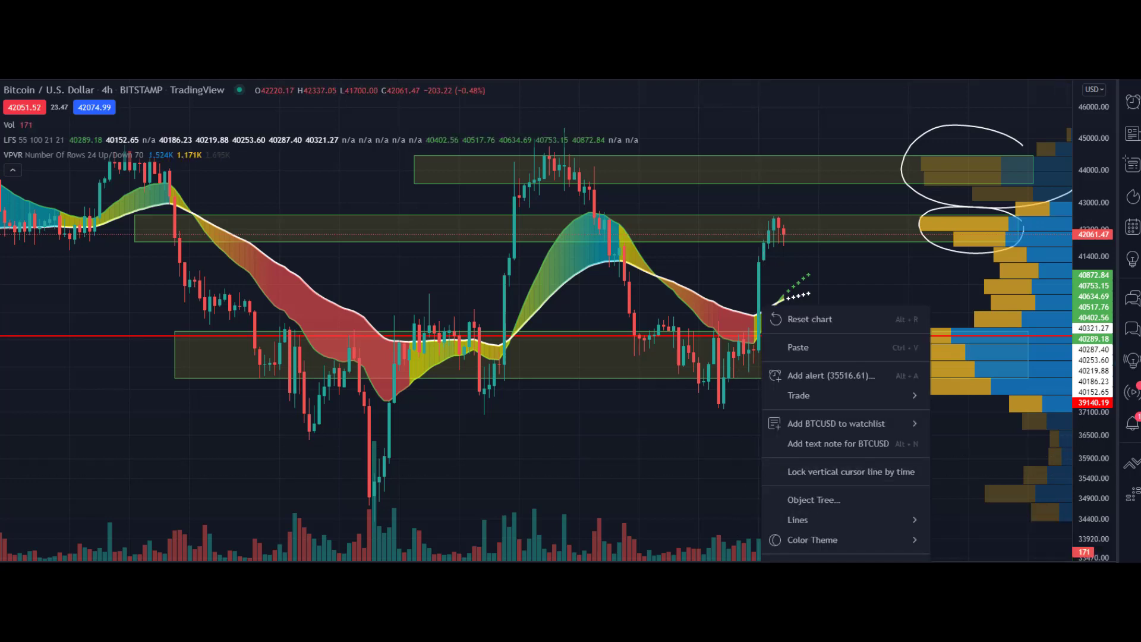
click(794, 553)
click(89, 12)
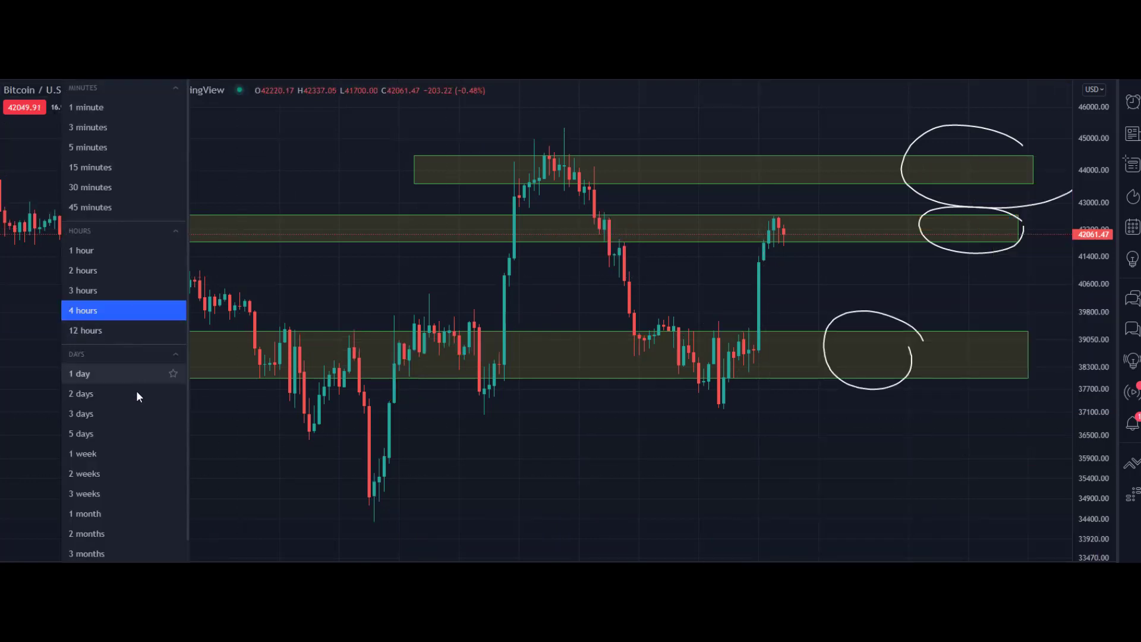
click(122, 378)
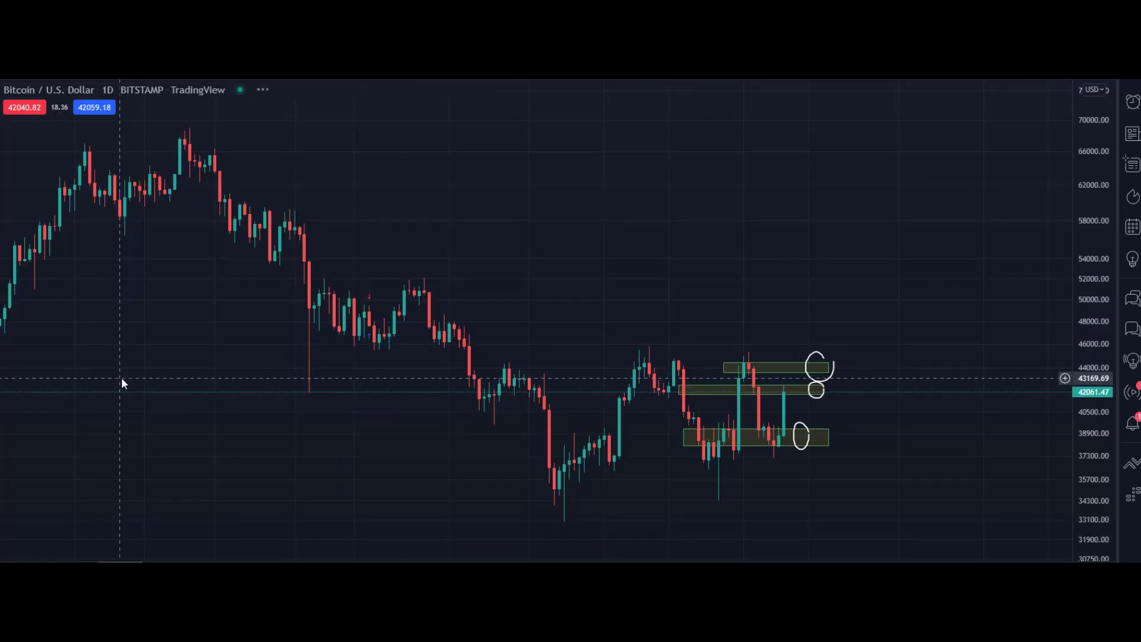
right_click(153, 251)
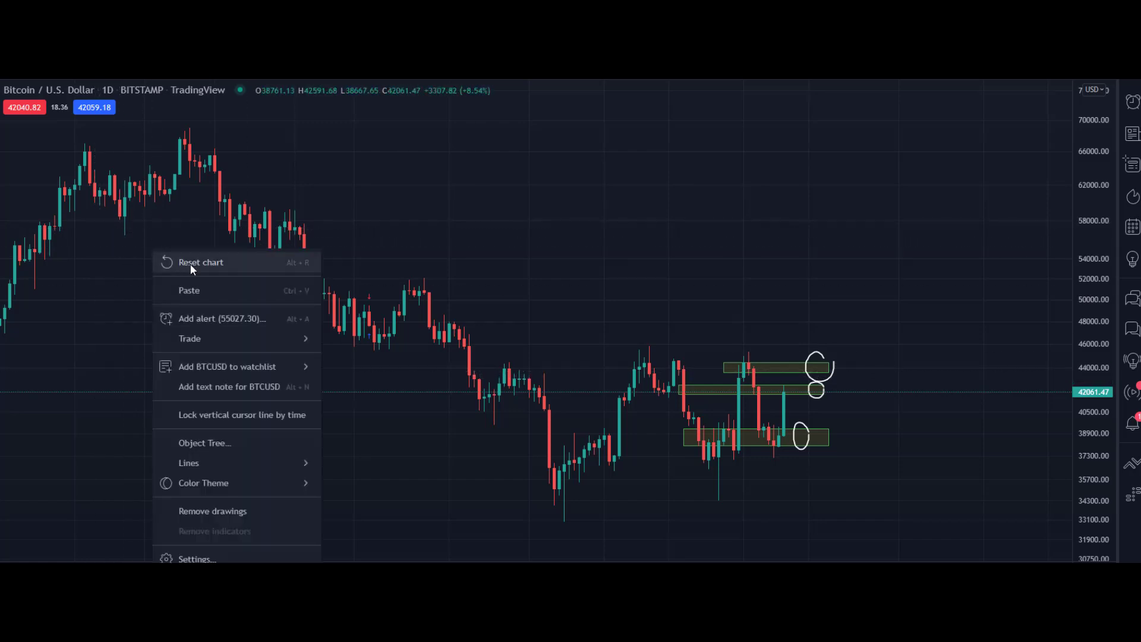
click(190, 264)
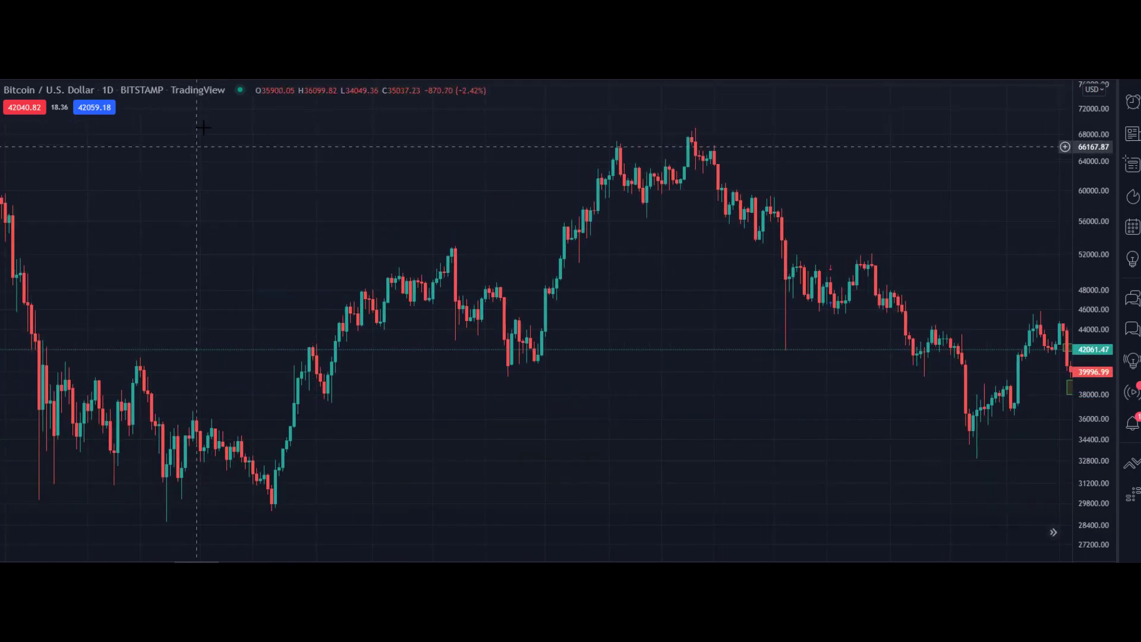
key(slash)
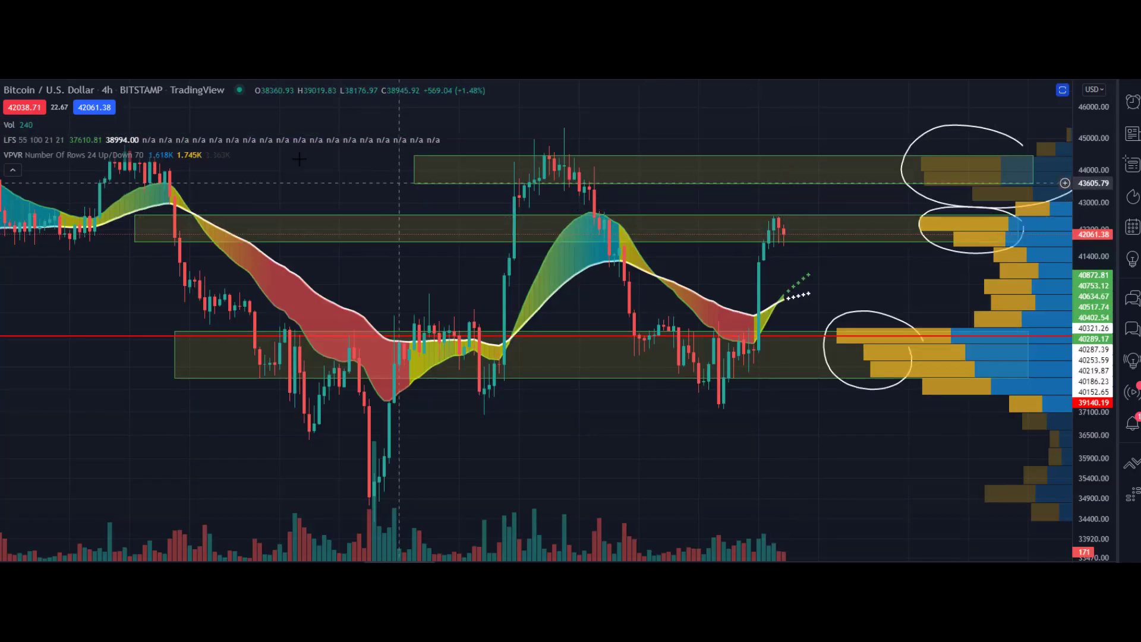
Step: Switch the chart to the daily timeframe and draw a rectangle from about 49,459 to 46,534 extending into the volume profile
click(75, 65)
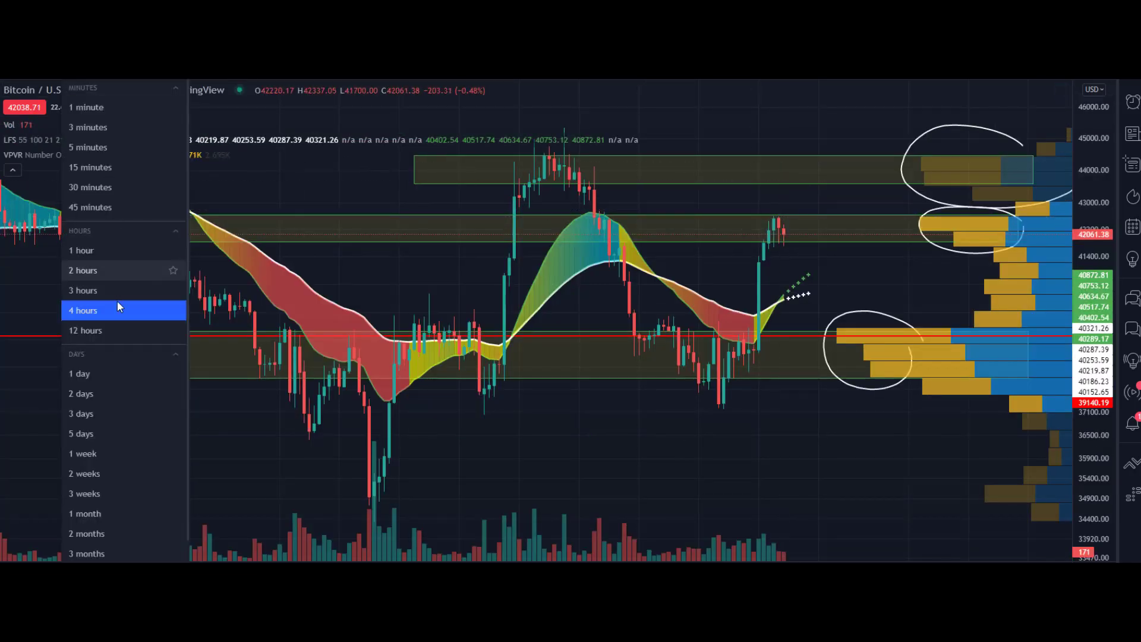
click(105, 372)
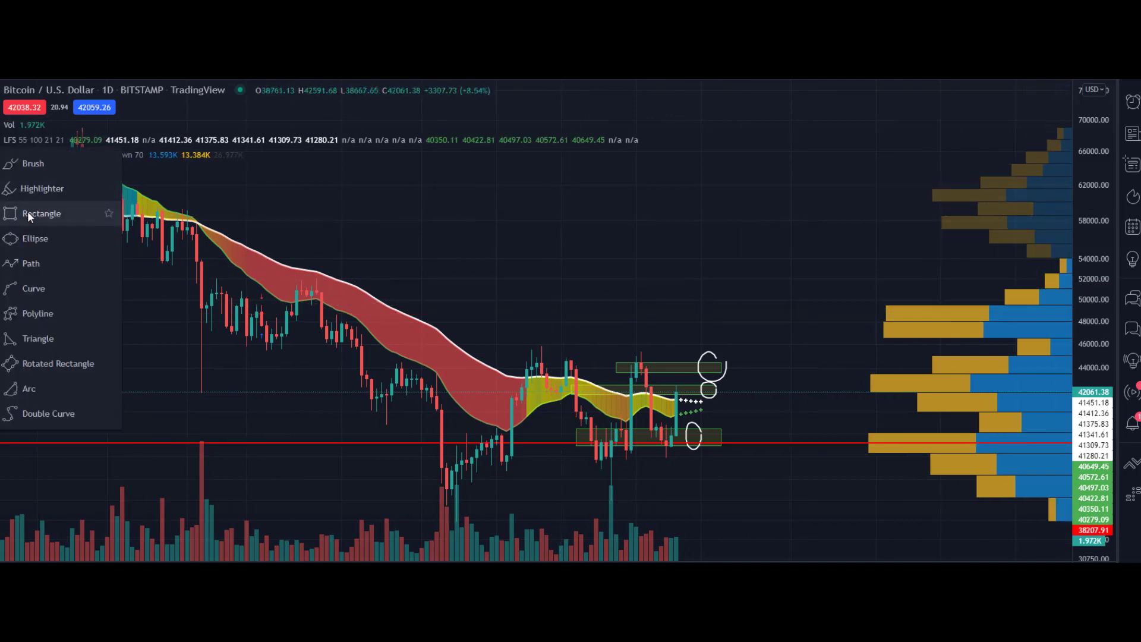
click(28, 213)
mouse_move(145, 304)
mouse_down()
mouse_move(380, 334)
mouse_move(1077, 334)
mouse_move(1070, 307)
mouse_move(3, 203)
mouse_up()
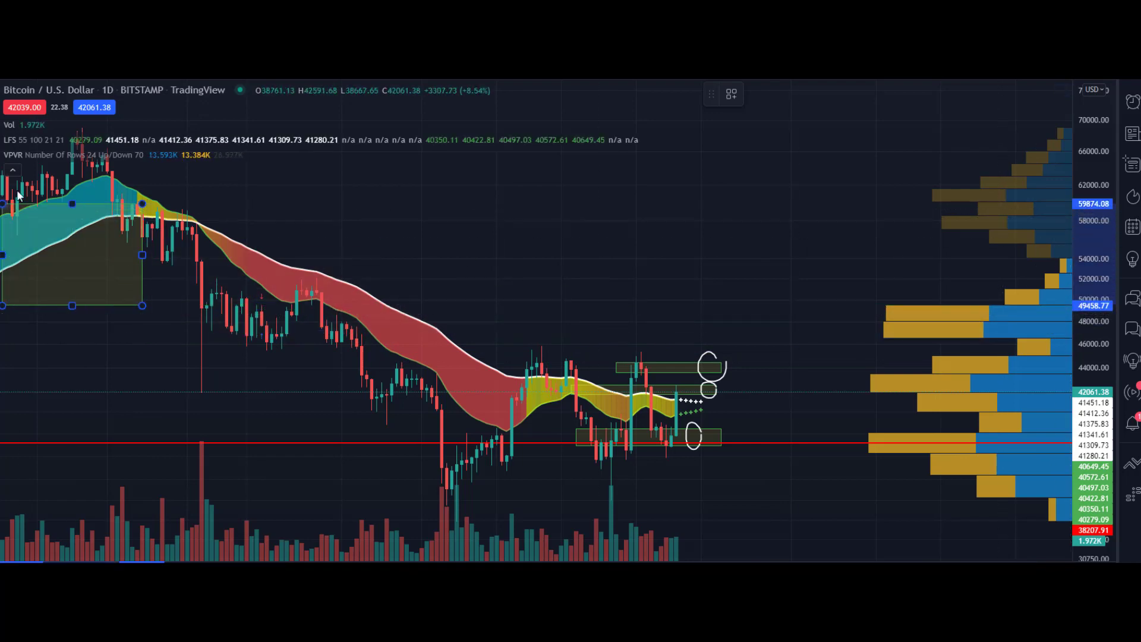
key(ctrl+z)
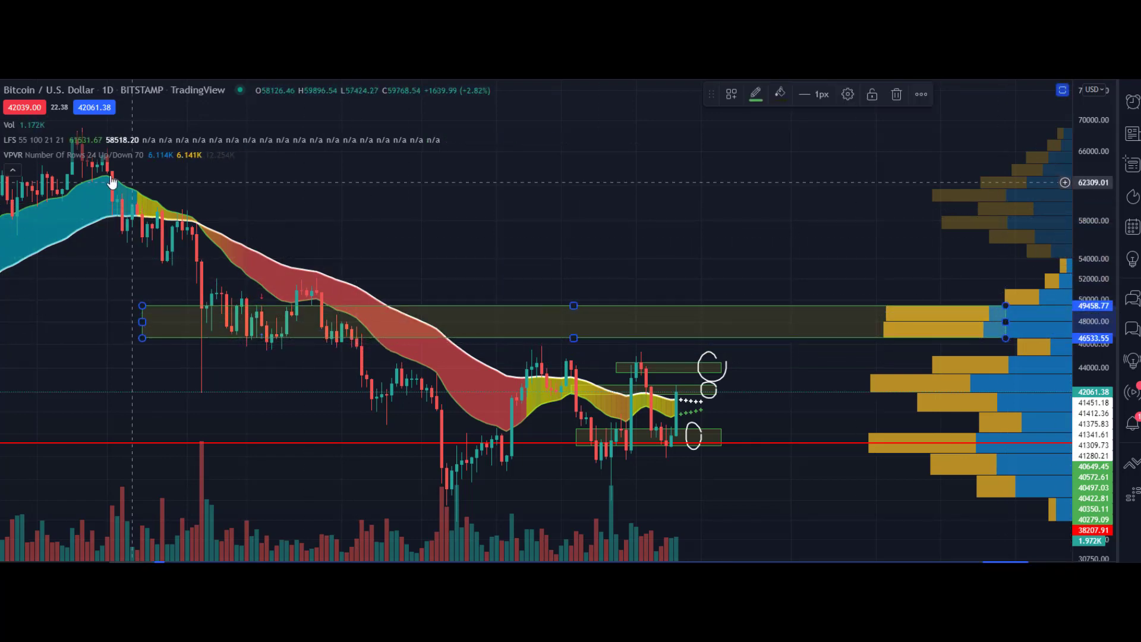
Step: Draw long rectangles at about 44,978 to 42,021 and 39,029 to 37,500, plus a small one over the profile at about 61,945 to 60,226
click(353, 367)
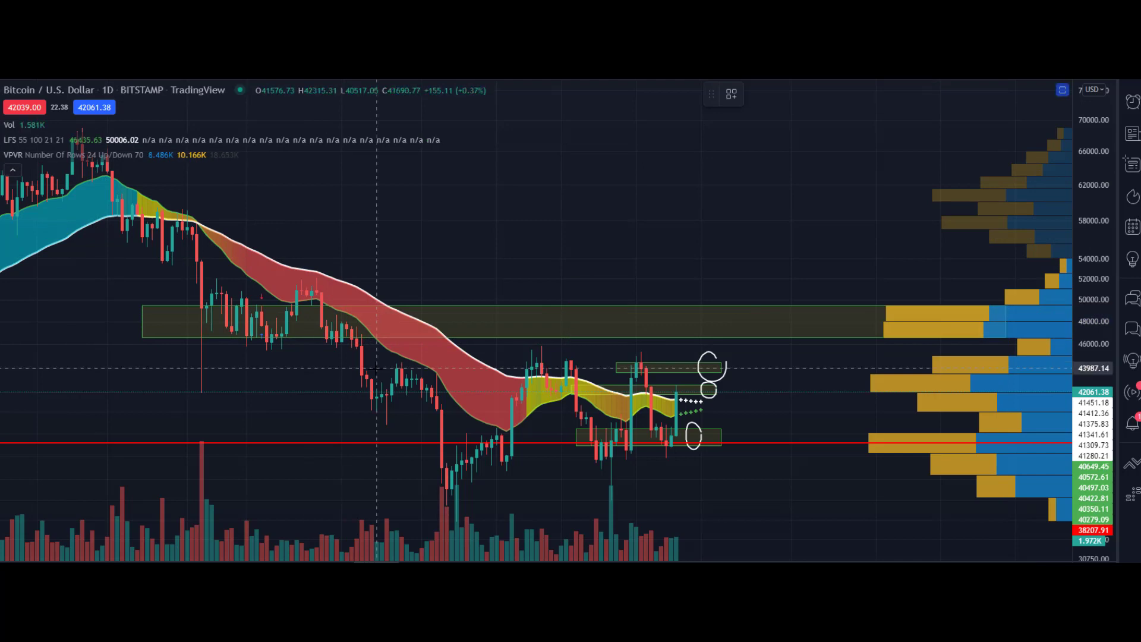
click(336, 356)
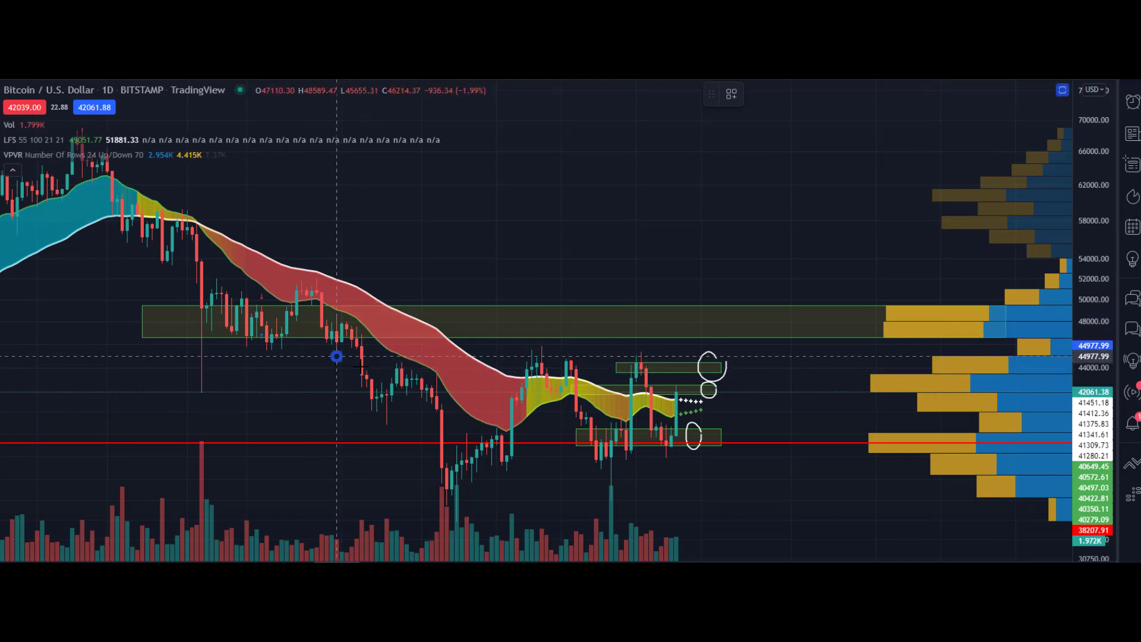
click(1040, 392)
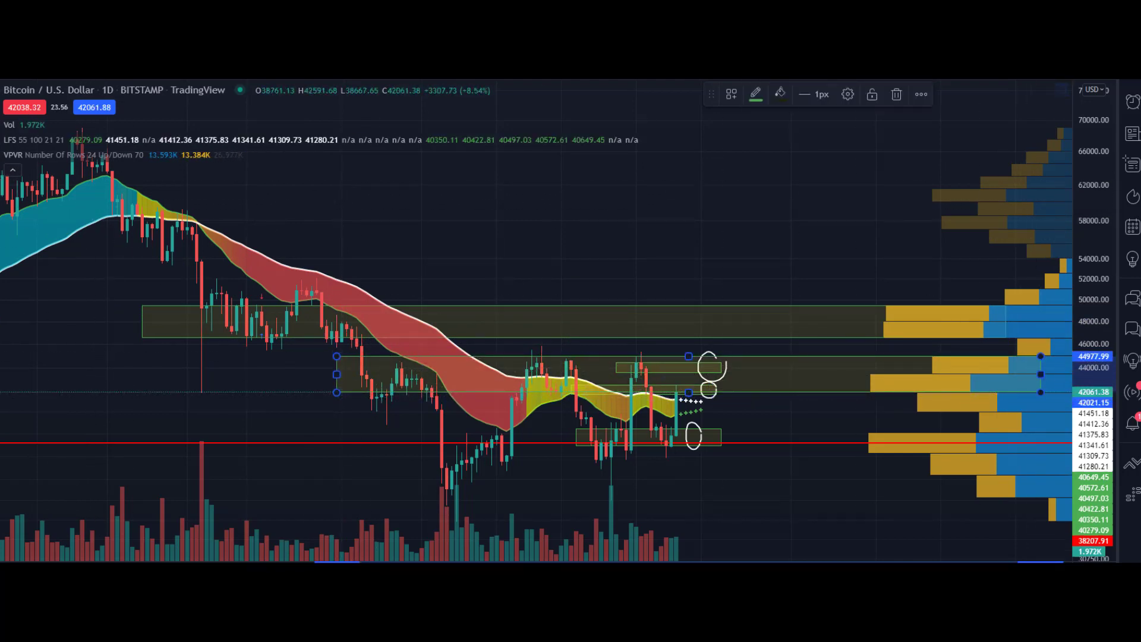
click(251, 433)
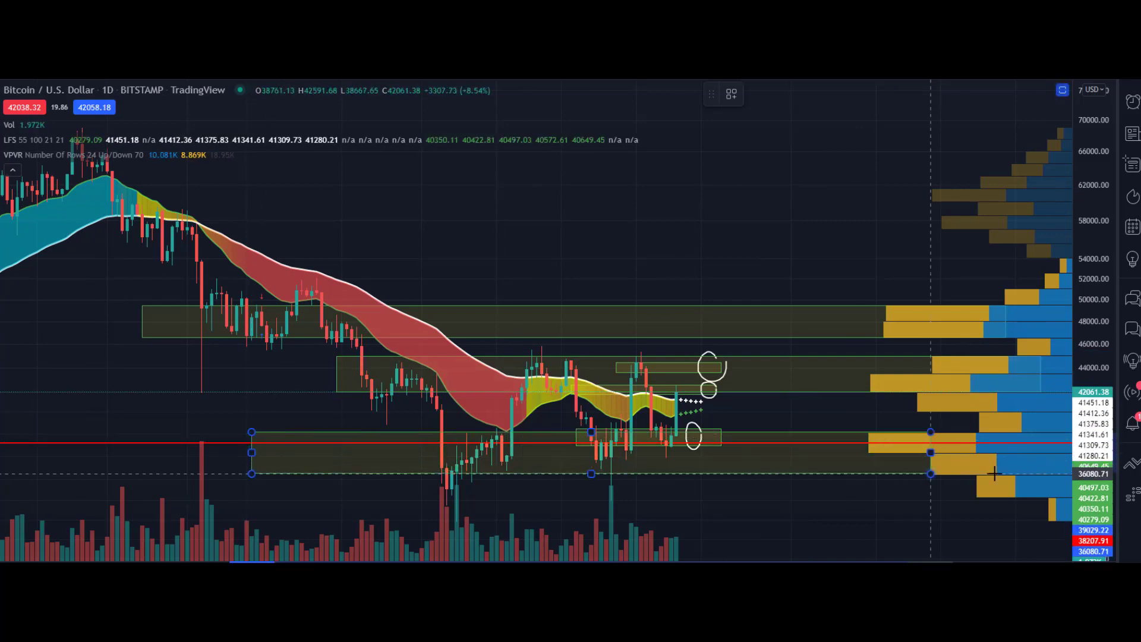
click(1056, 454)
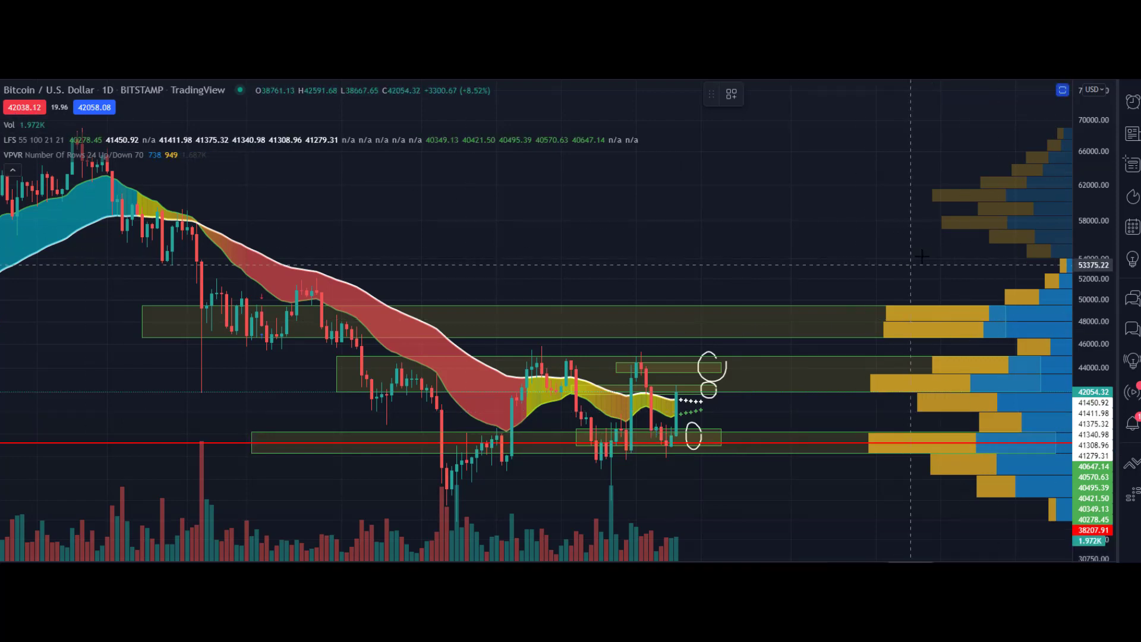
click(920, 186)
click(1001, 200)
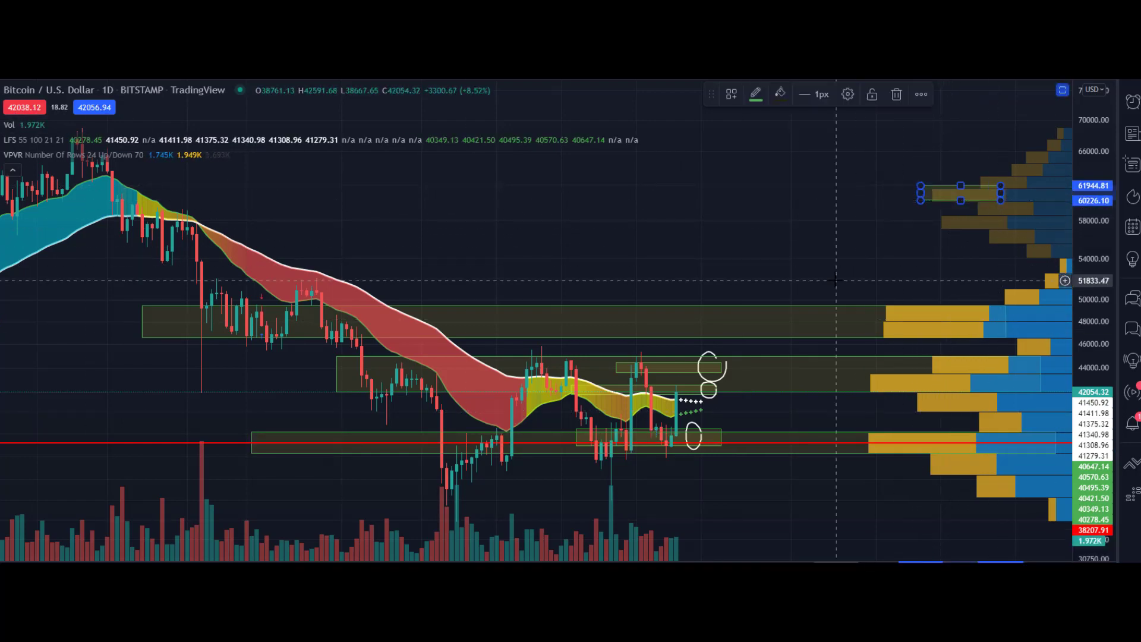
Step: Remove all drawings from the daily chart and show a longer stretch of price history
right_click(804, 265)
click(849, 520)
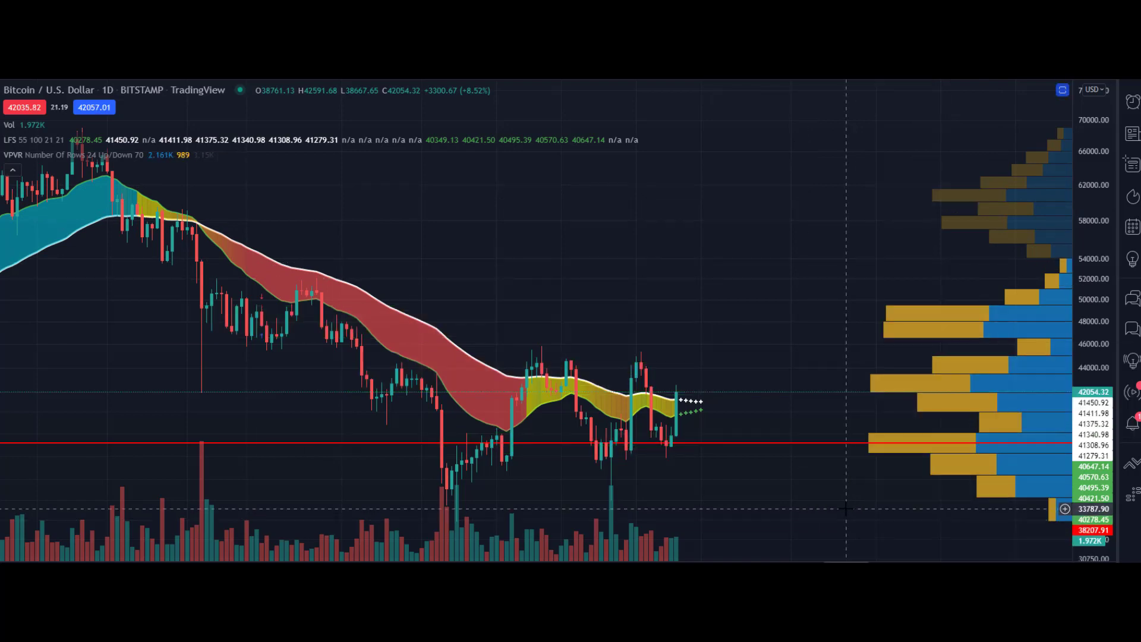
scroll(845, 508, down, 5)
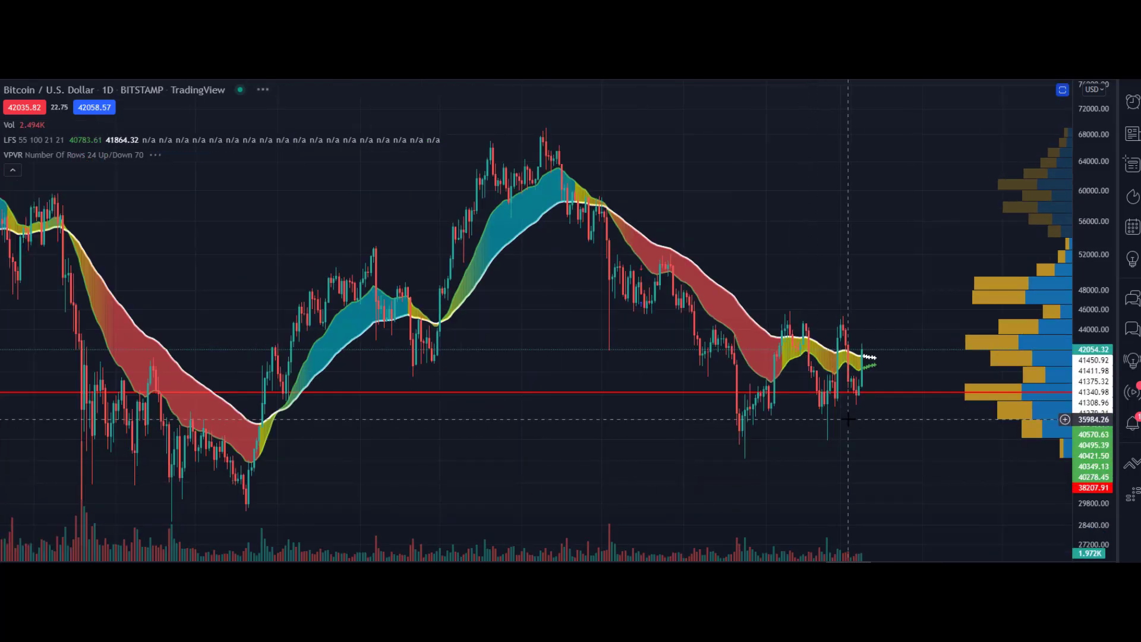